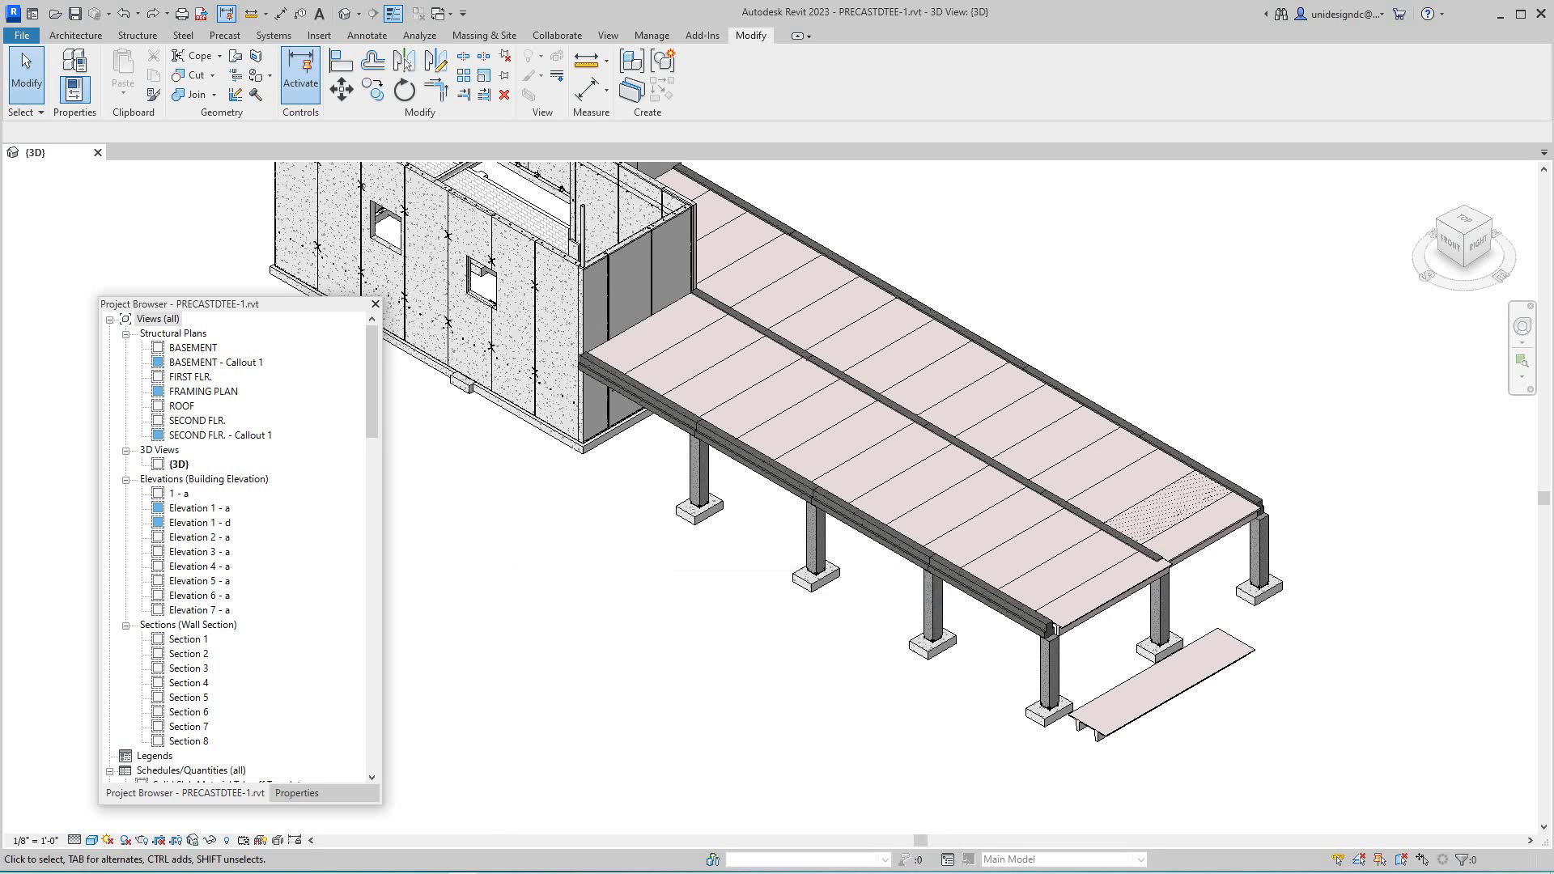
- Switch to the browser and examine the precast tee drawing 0170.jpg, including its plan layout and the TEE DESIGN - D5 section
{"action": "scroll", "coordinate": [611, 660], "scroll_direction": "down", "scroll_amount": 2}
{"action": "middle_click_drag", "start_coordinate": [611, 660], "coordinate": [708, 730]}
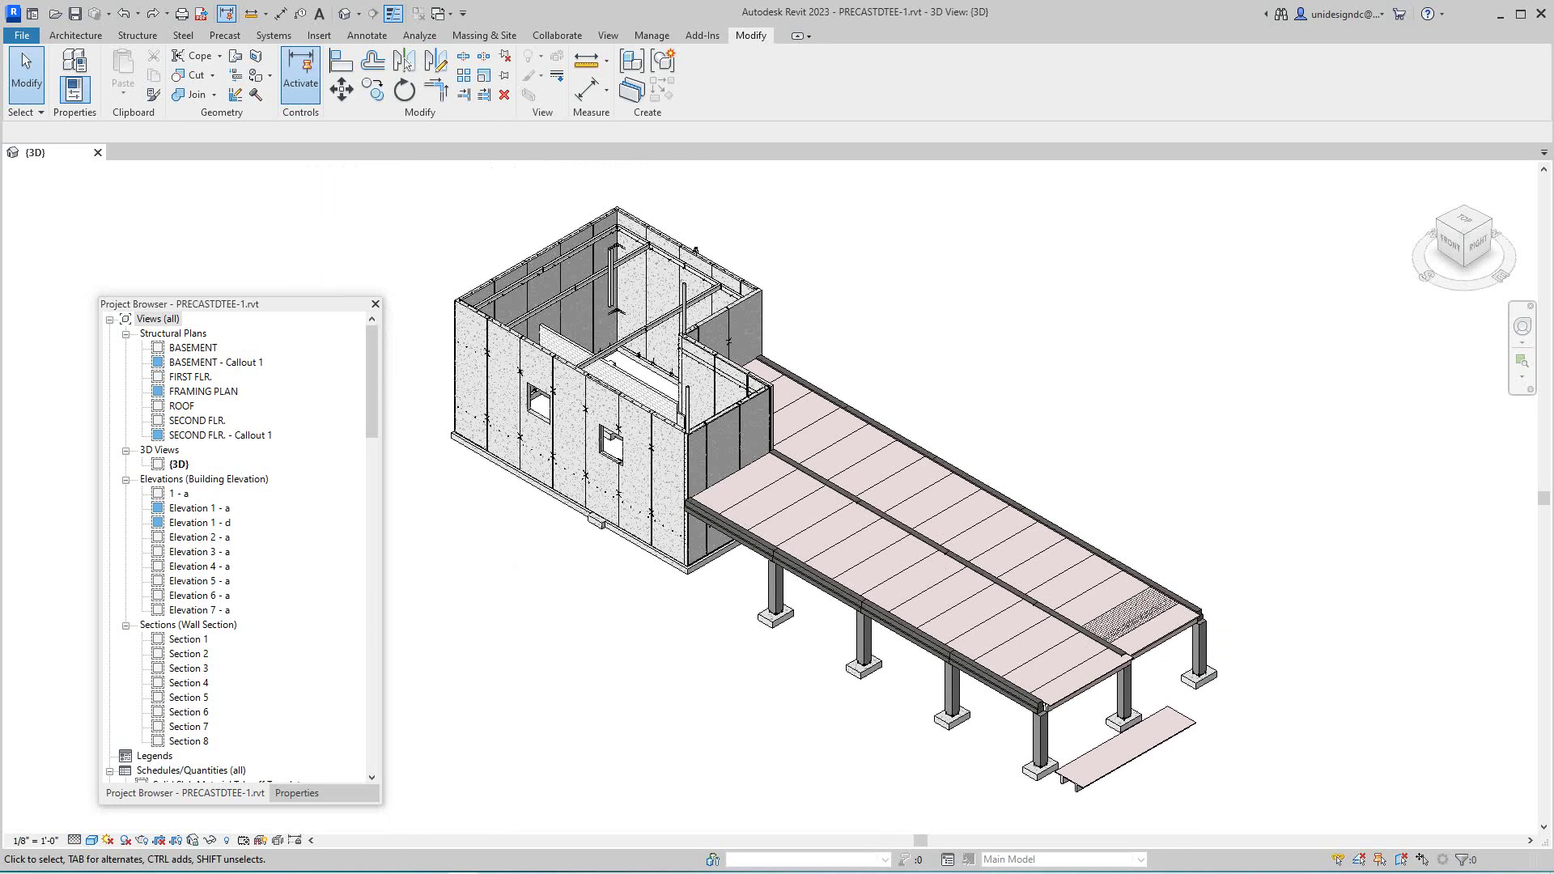
{"action": "scroll", "coordinate": [721, 657], "scroll_direction": "up", "scroll_amount": 1}
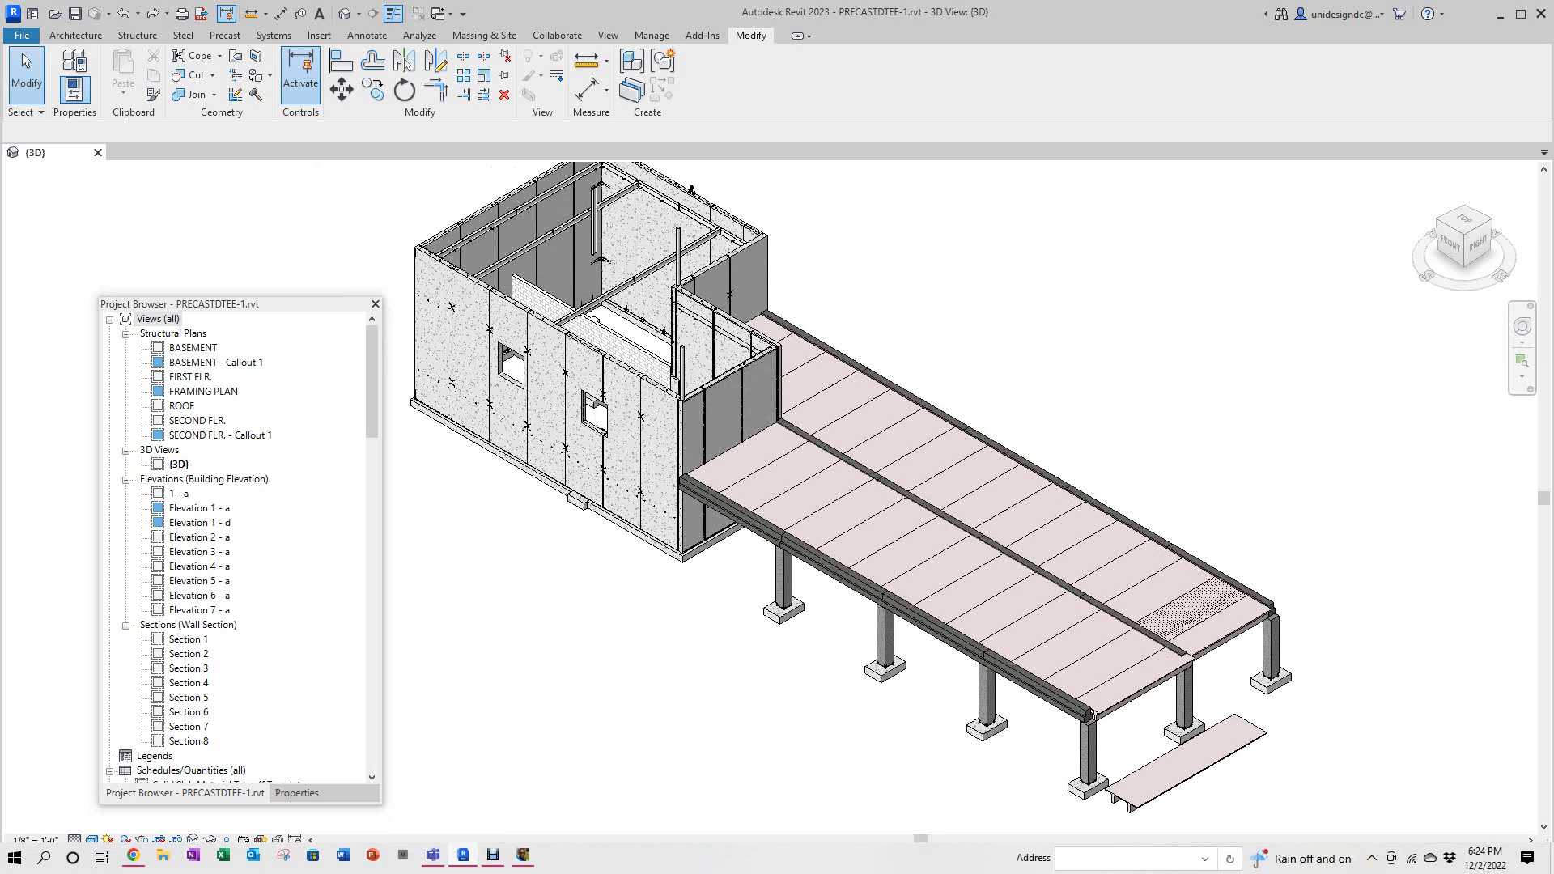
{"action": "left_click", "coordinate": [80, 787]}
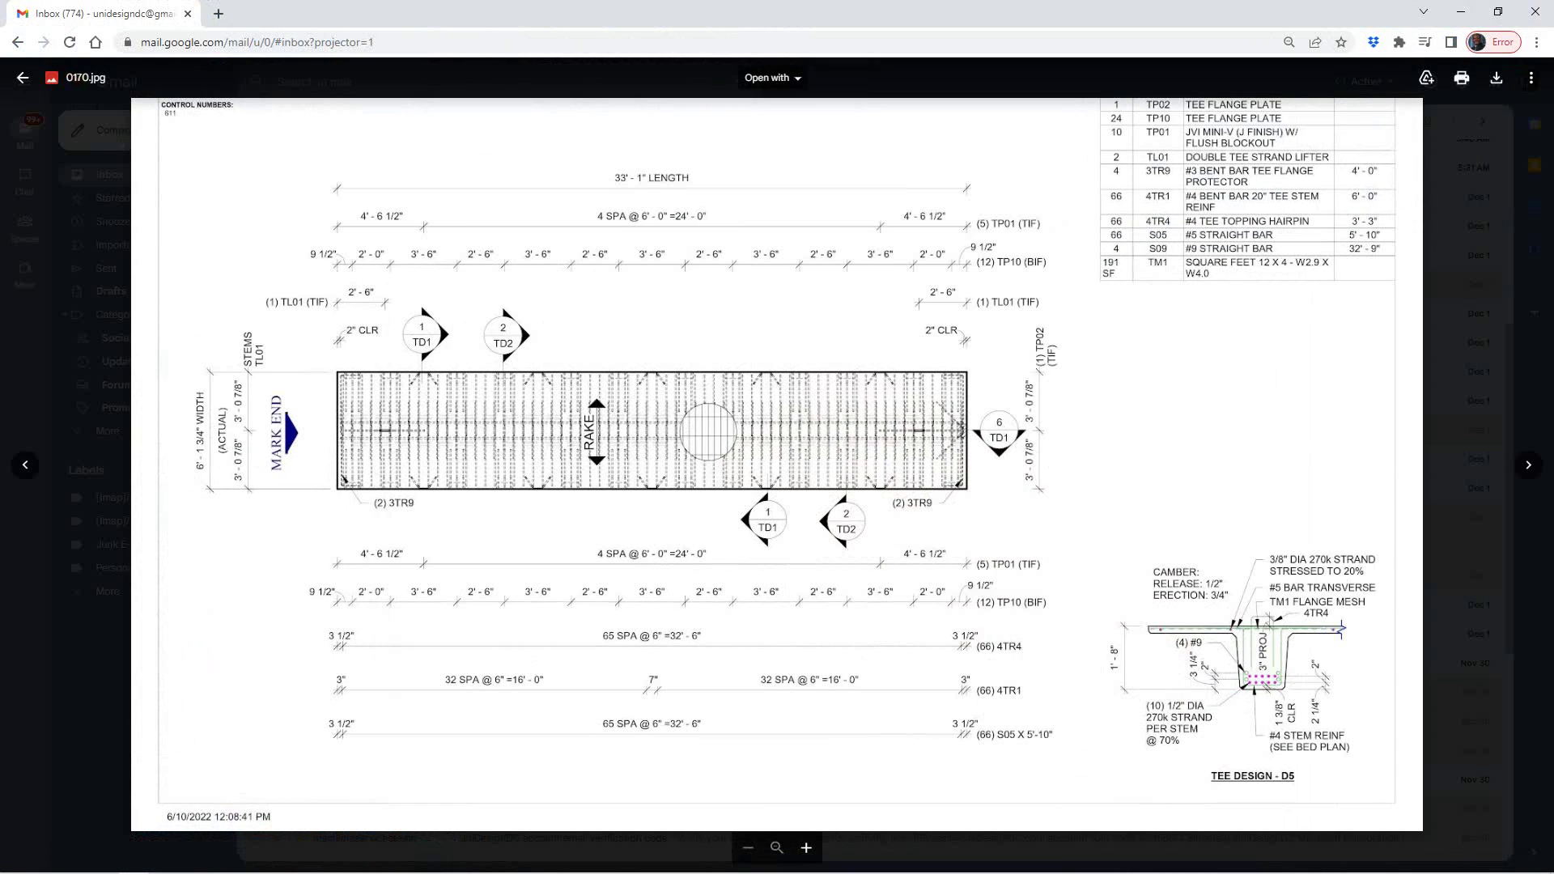
{"action": "key", "text": "plus"}
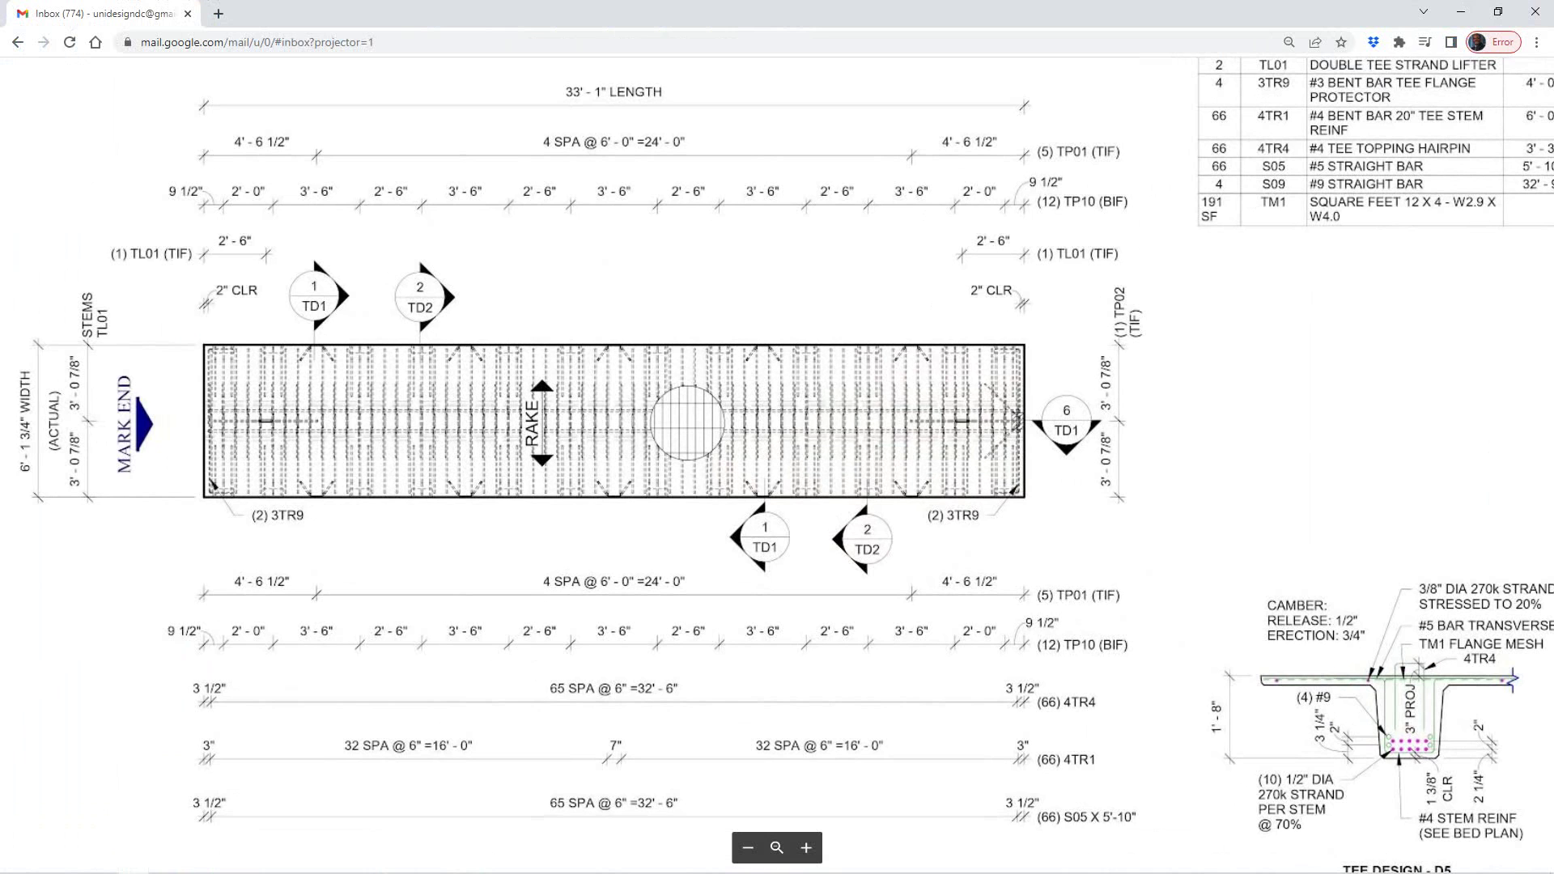
{"action": "key", "text": "minus"}
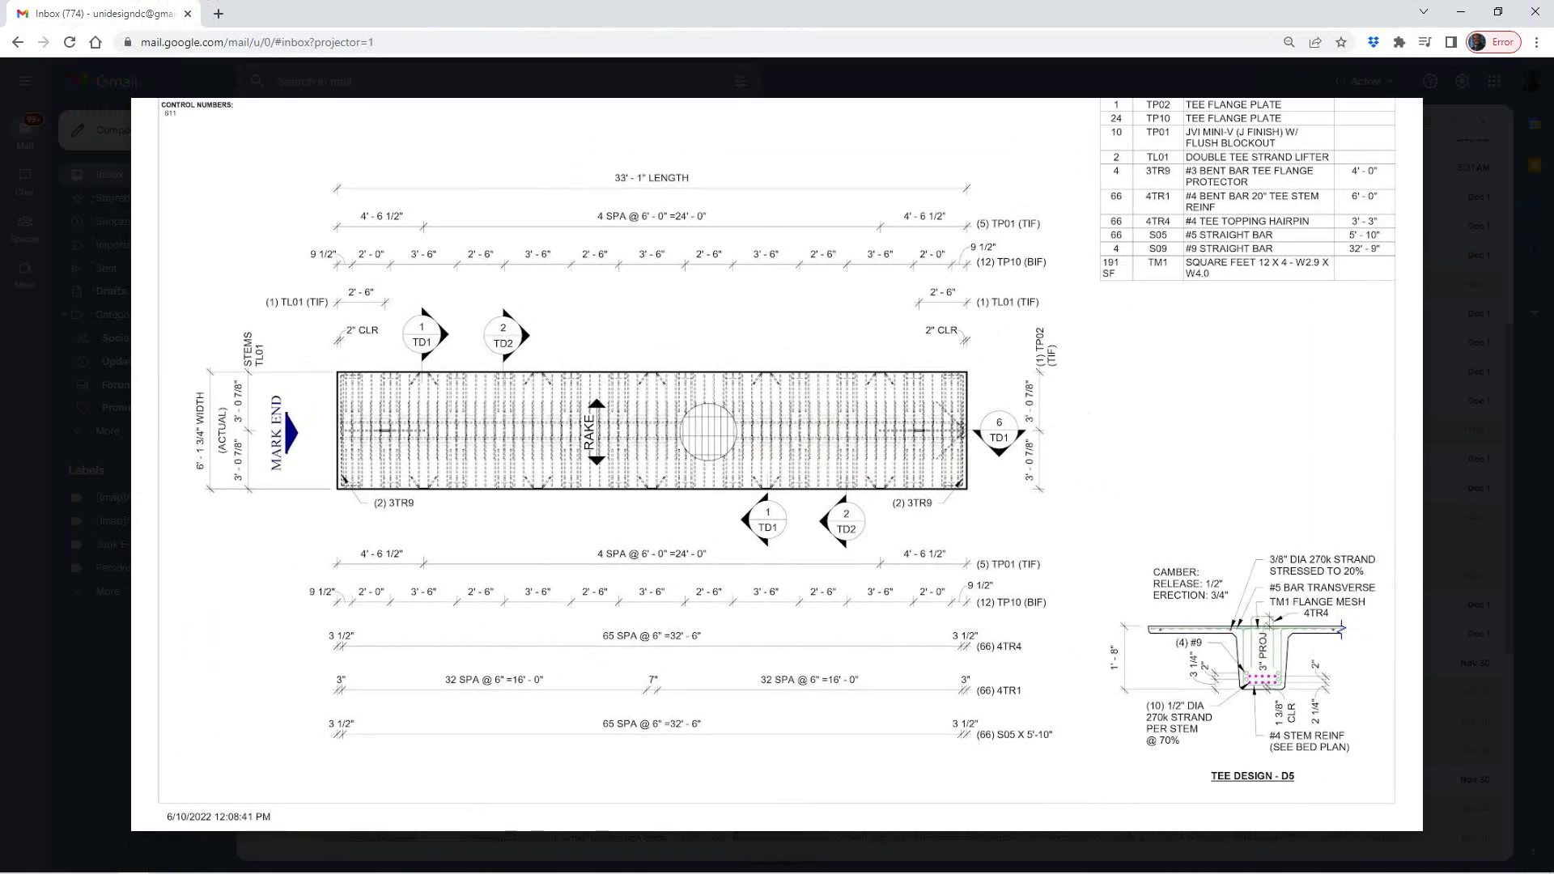
{"action": "scroll", "coordinate": [903, 410], "scroll_direction": "up", "scroll_amount": 4}
{"action": "key", "text": "minus"}
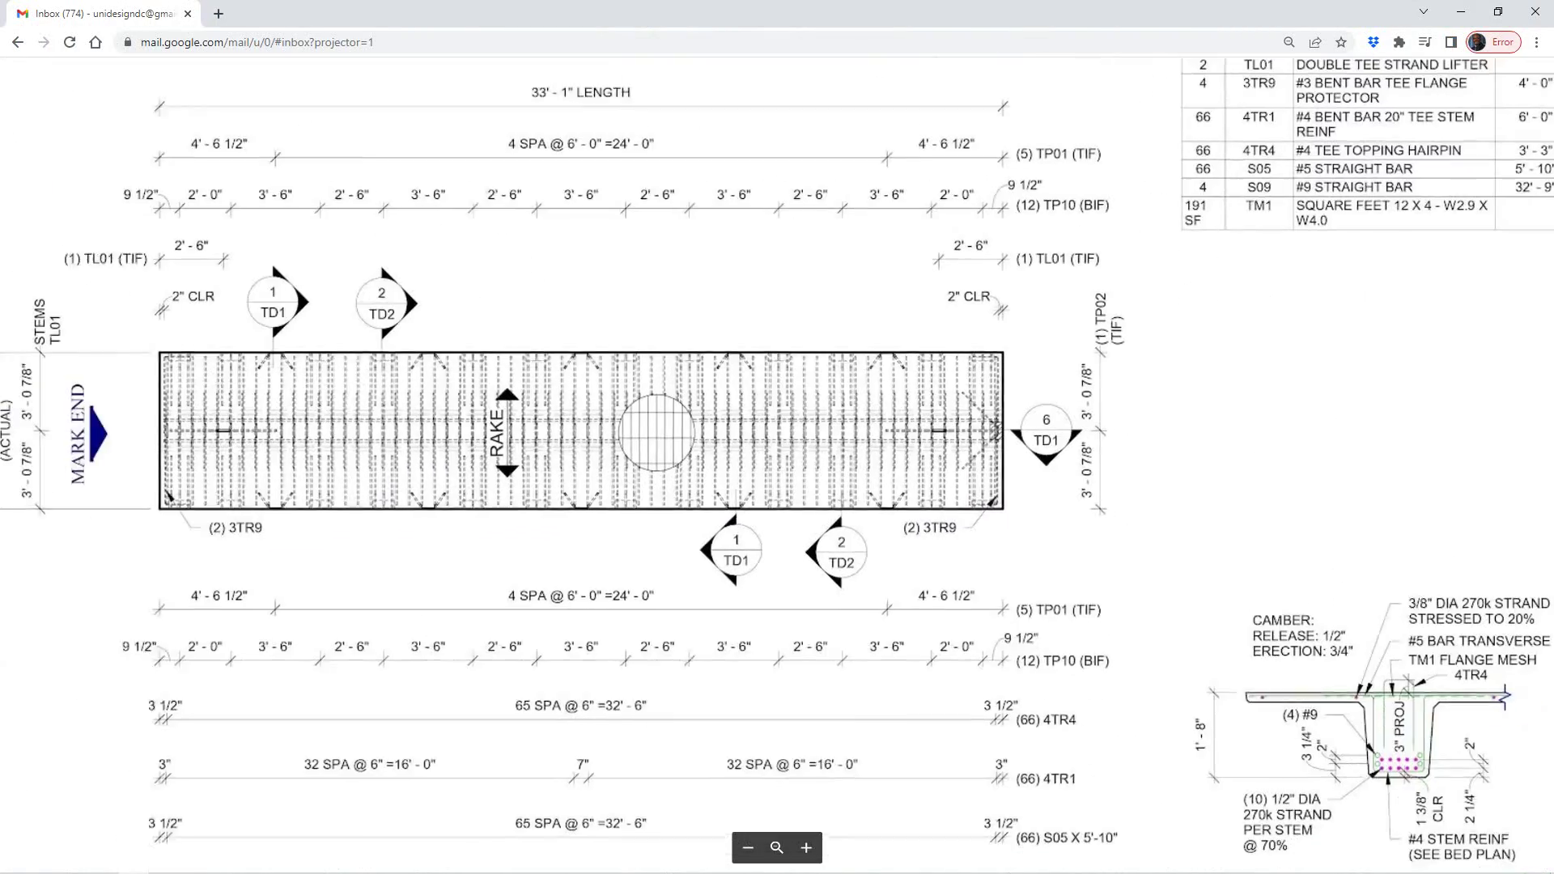
{"action": "key", "text": "minus"}
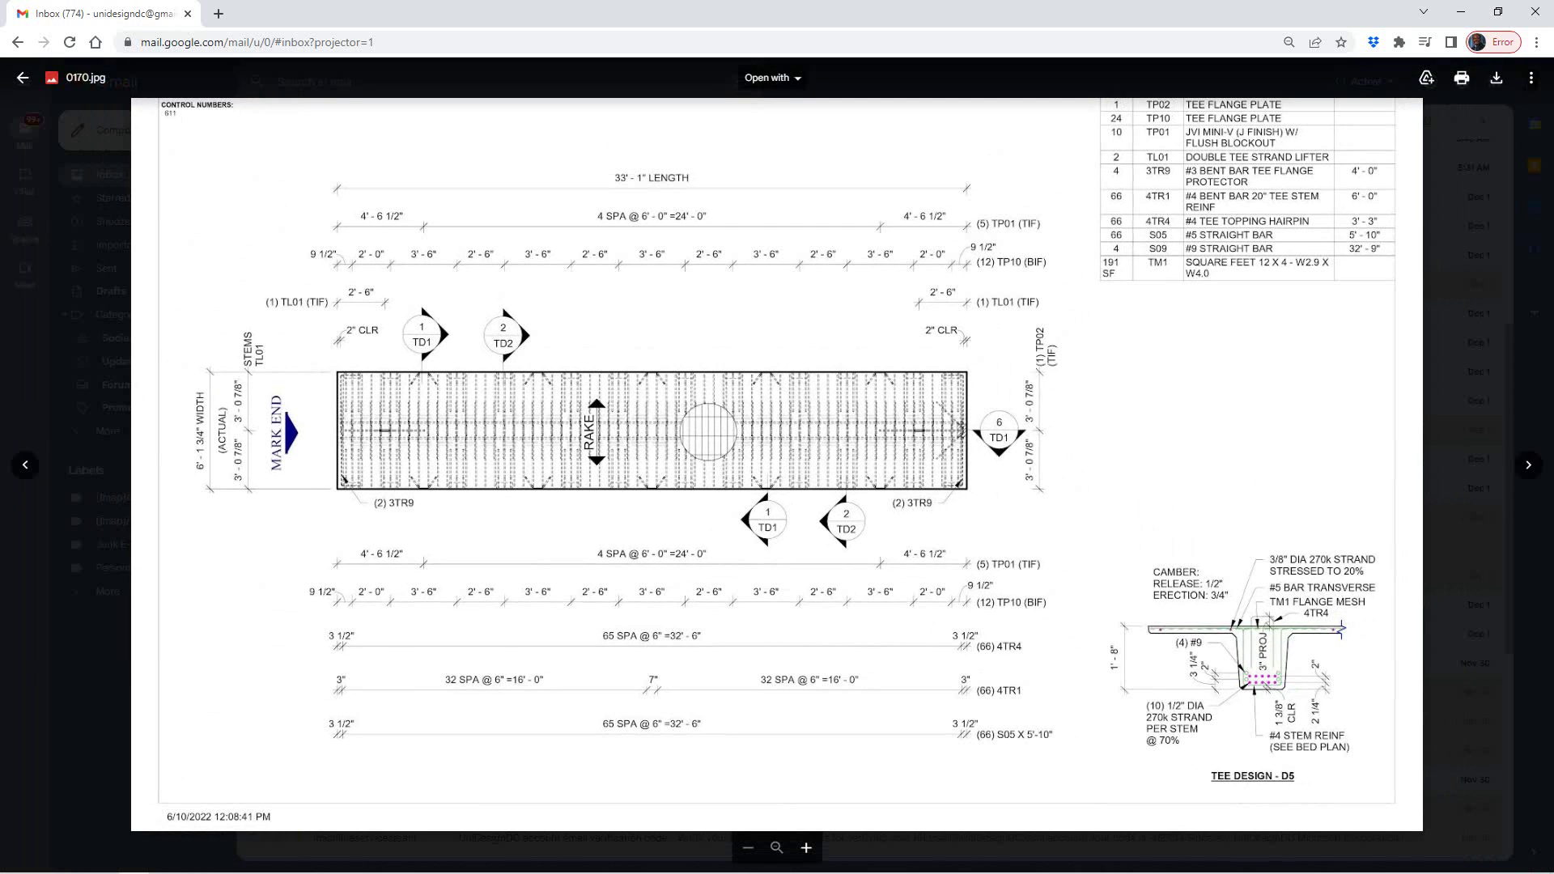
- Switch back to Revit and examine the reinforced double tee assembly near the outer end of the deck
{"action": "mouse_move", "coordinate": [283, 870]}
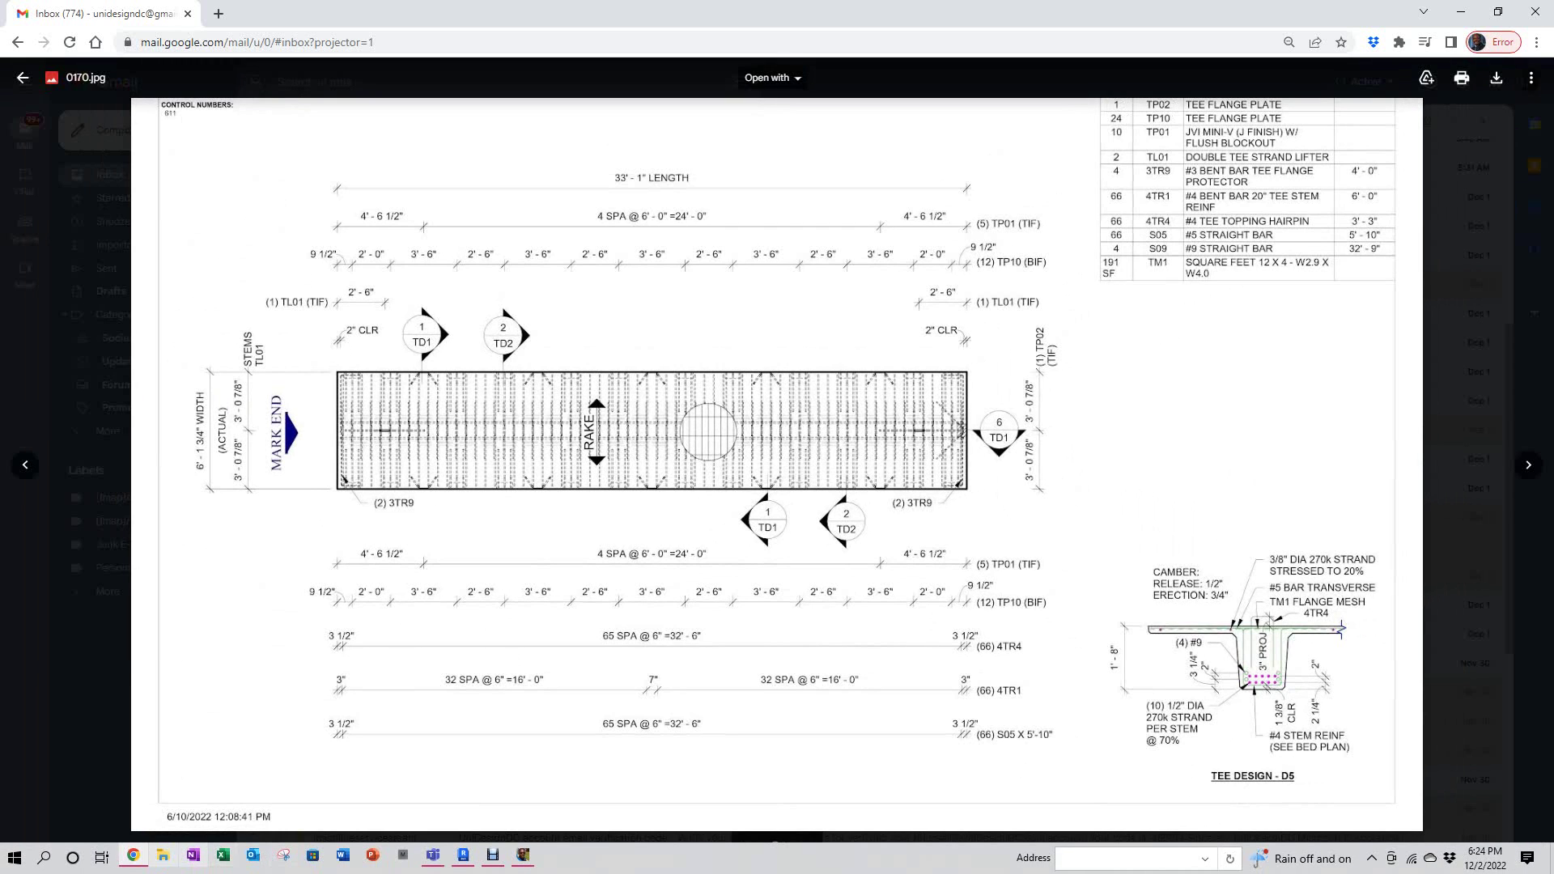
{"action": "left_click", "coordinate": [463, 855]}
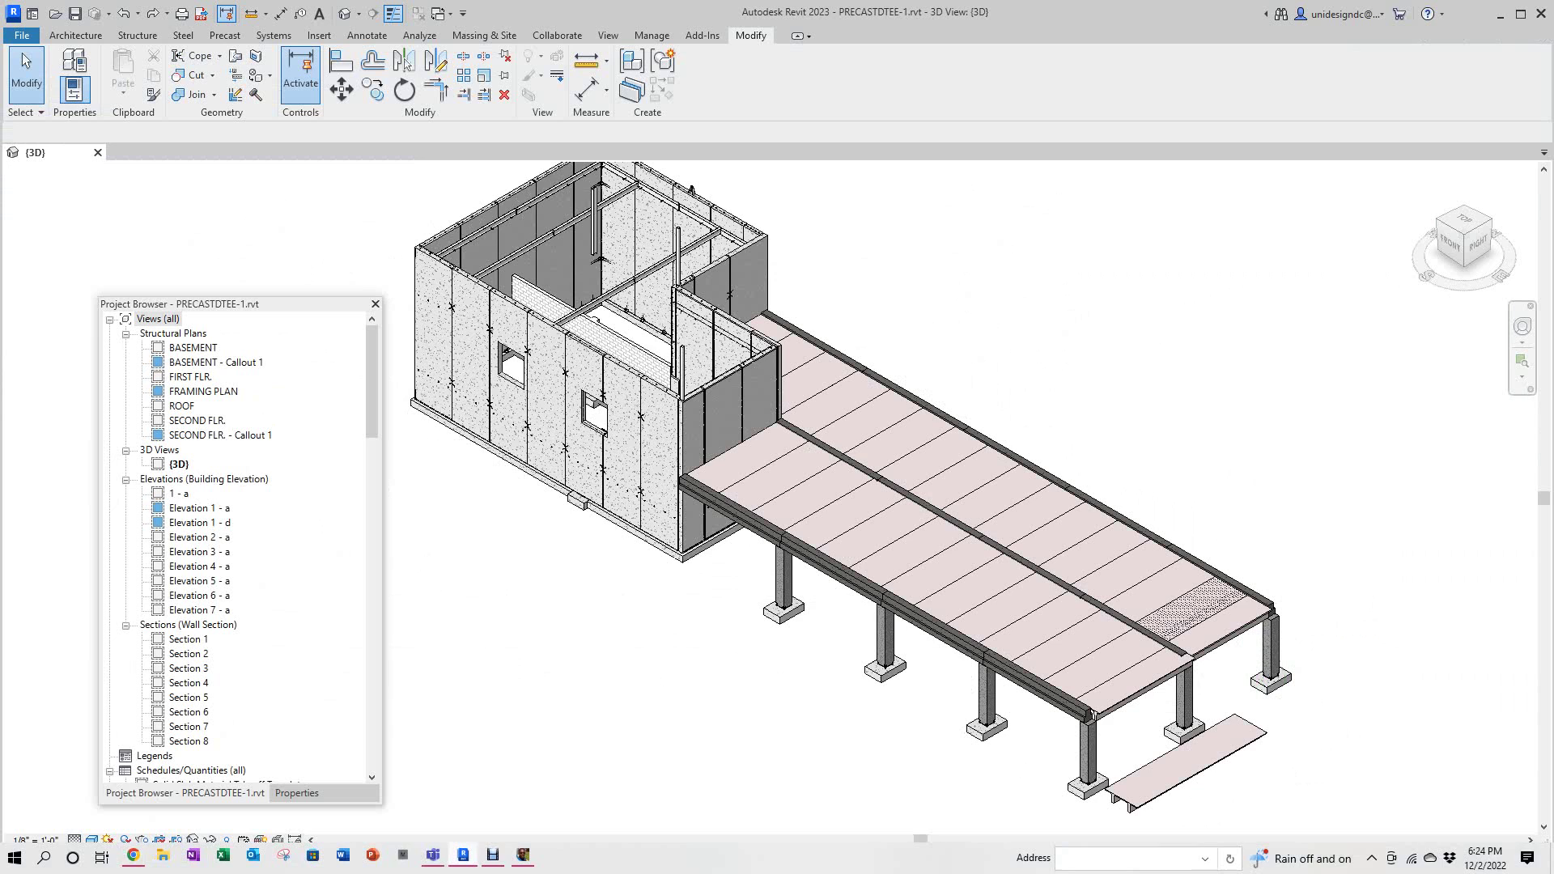
{"action": "scroll", "coordinate": [1190, 615], "scroll_direction": "up", "scroll_amount": 5}
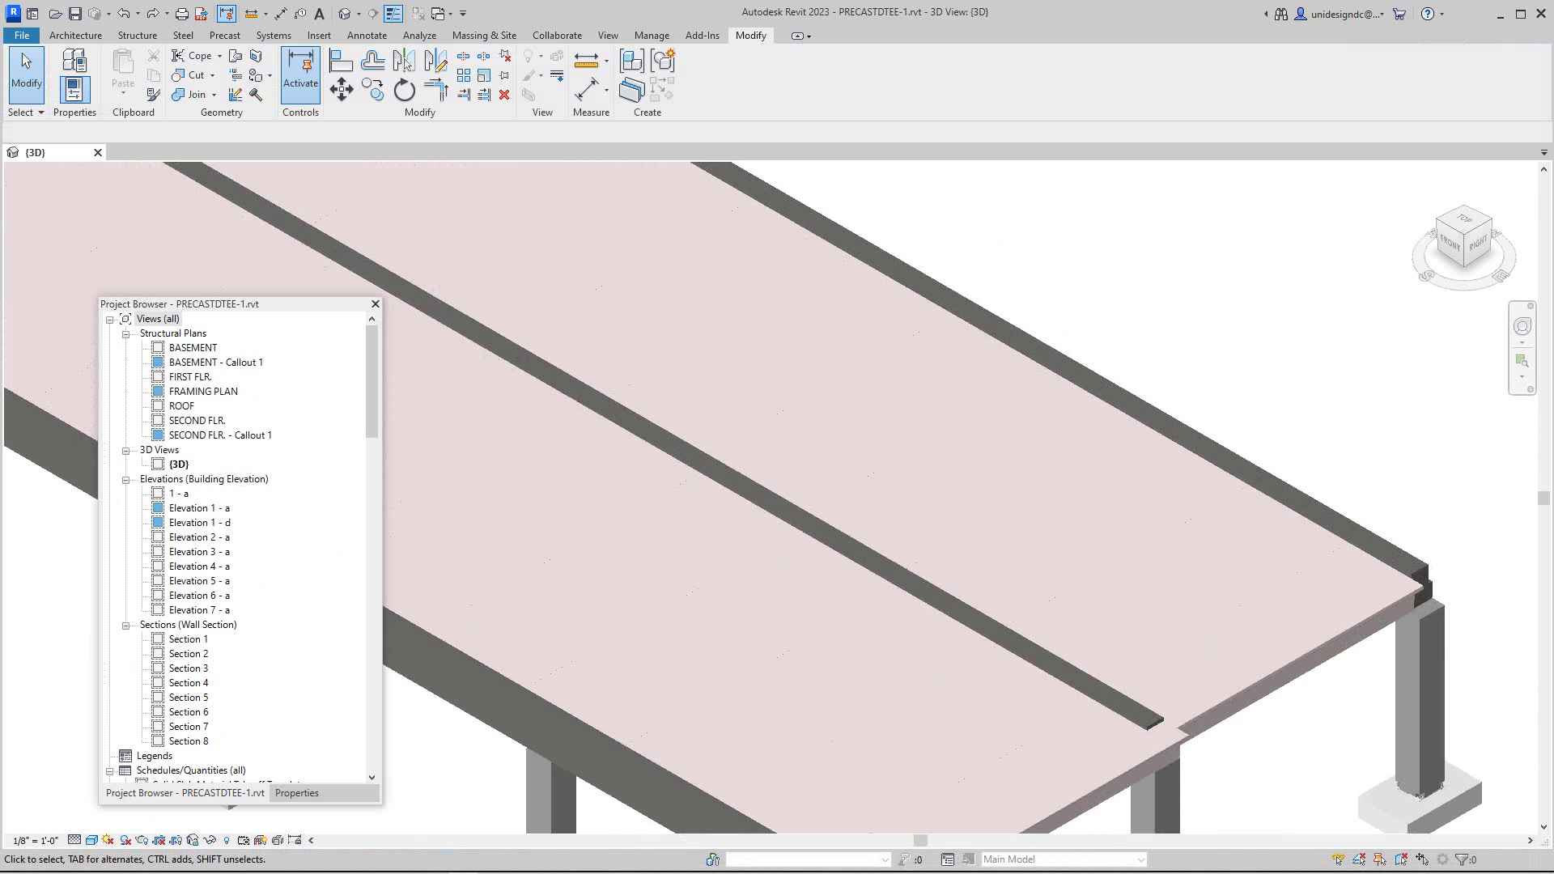
{"action": "scroll", "coordinate": [1194, 635], "scroll_direction": "up", "scroll_amount": 2}
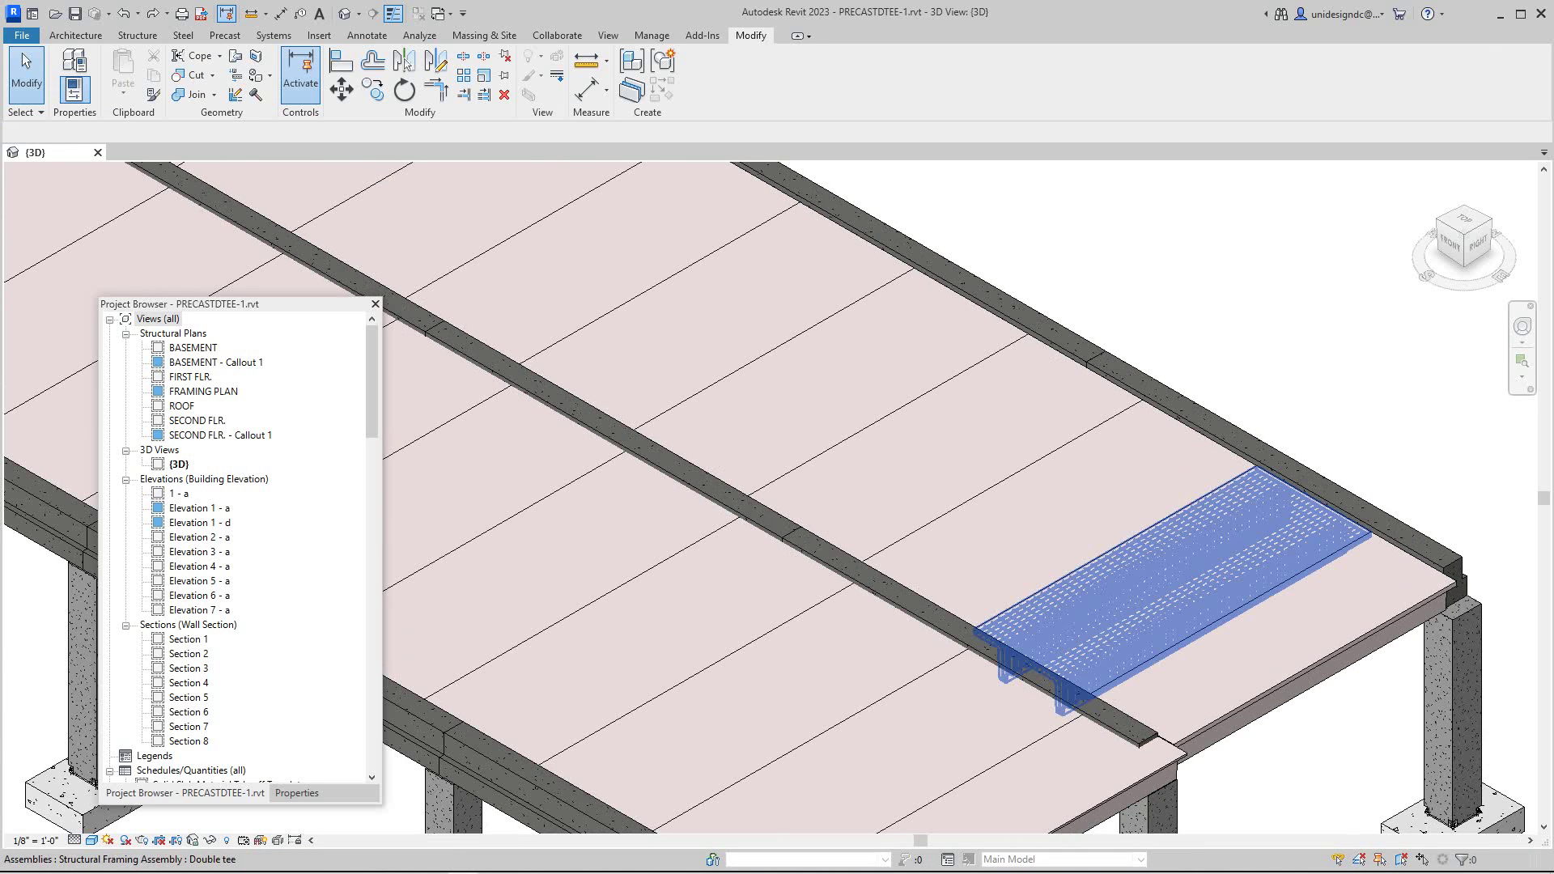
{"action": "scroll", "coordinate": [1194, 635], "scroll_direction": "up", "scroll_amount": 2}
{"action": "scroll", "coordinate": [1194, 636], "scroll_direction": "up", "scroll_amount": 3}
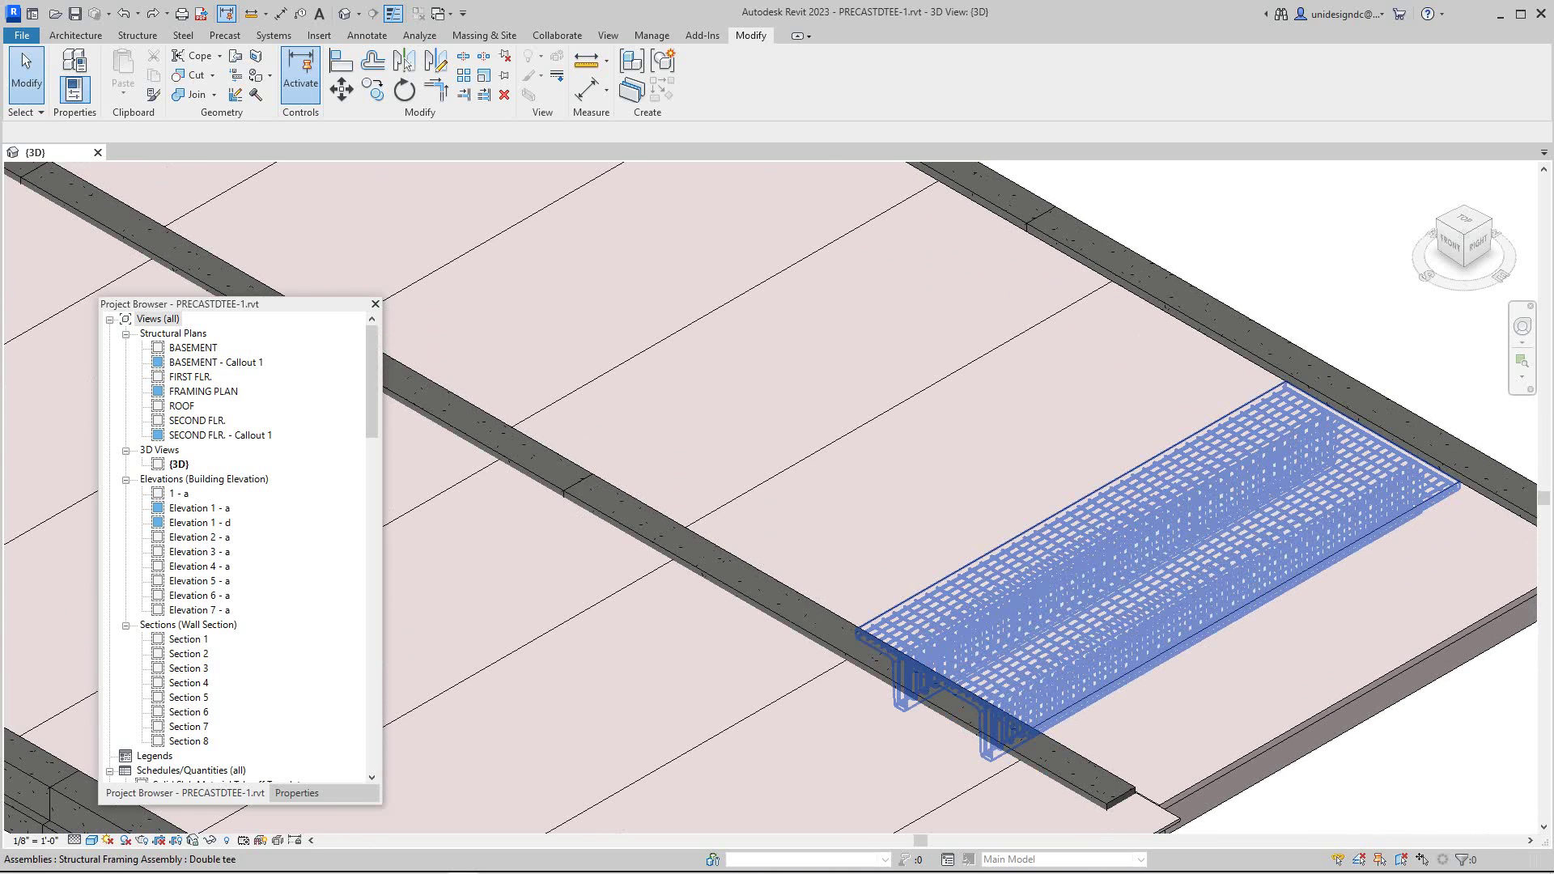
{"action": "scroll", "coordinate": [1195, 636], "scroll_direction": "down", "scroll_amount": 6}
{"action": "mouse_move", "coordinate": [1194, 635]}
{"action": "middle_mouse_down"}
{"action": "mouse_move", "coordinate": [1103, 569]}
{"action": "mouse_move", "coordinate": [1139, 526]}
{"action": "middle_mouse_up"}
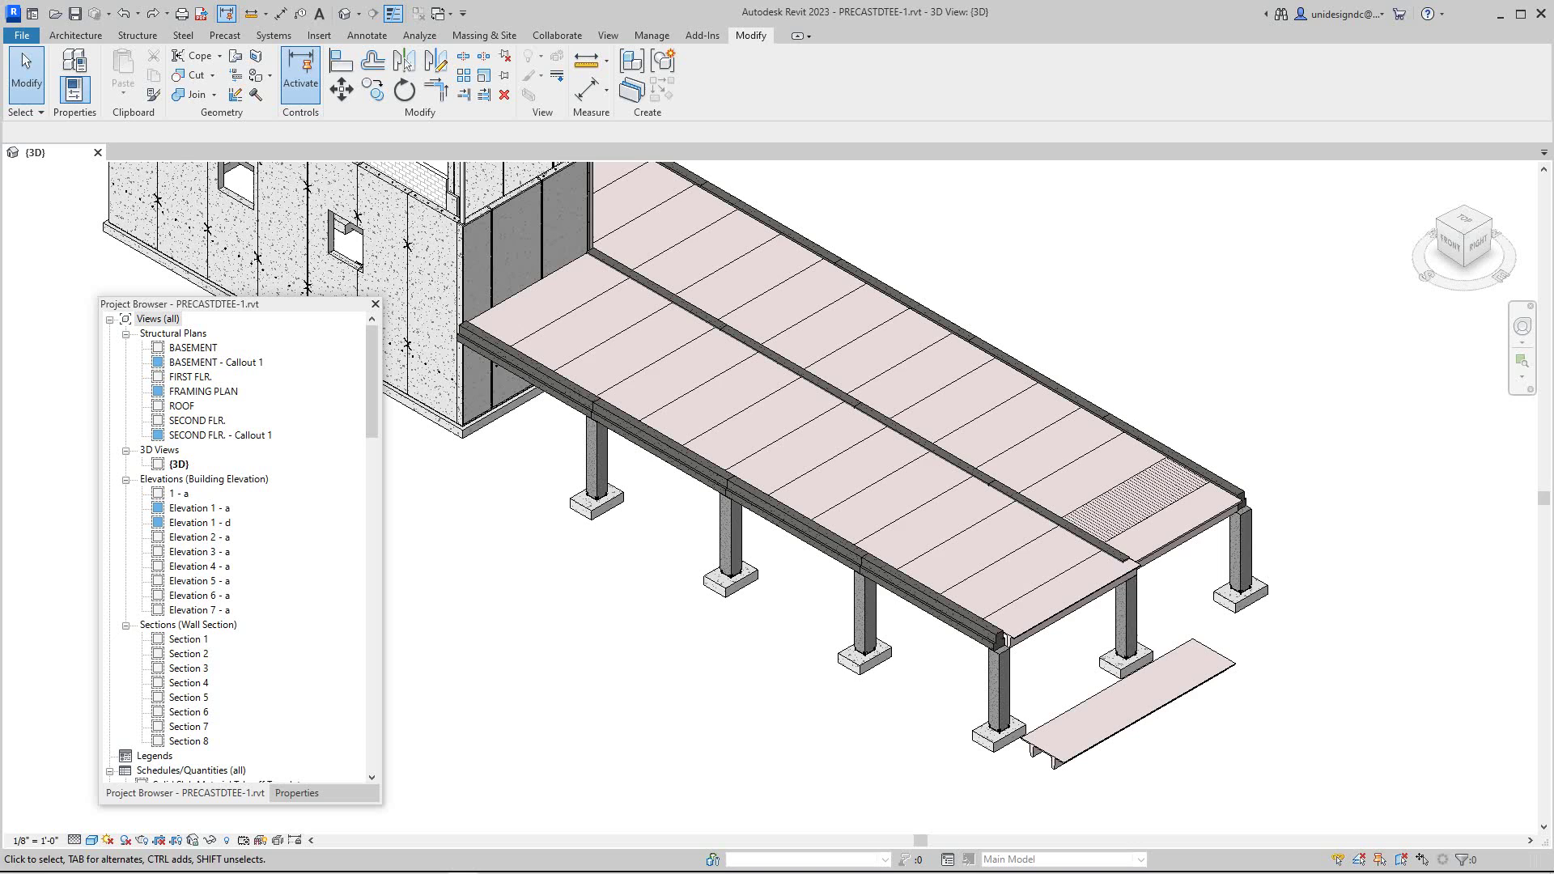
- Open the family of an 8' x 32" double tee in the front deck bay for editing
{"action": "scroll", "coordinate": [947, 667], "scroll_direction": "up", "scroll_amount": 3}
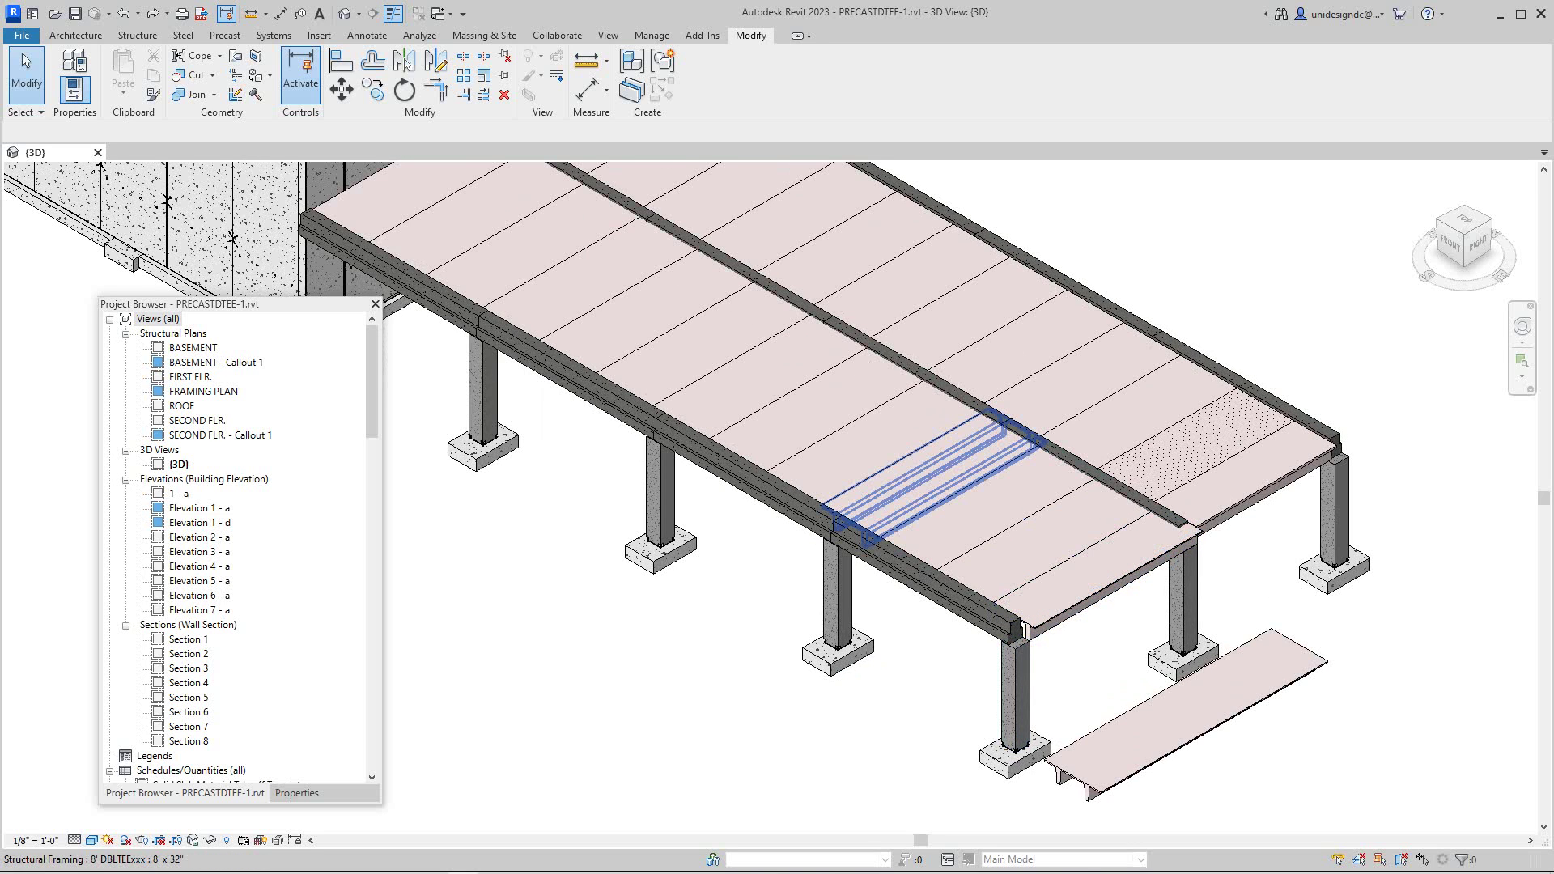
{"action": "left_click", "coordinate": [914, 478]}
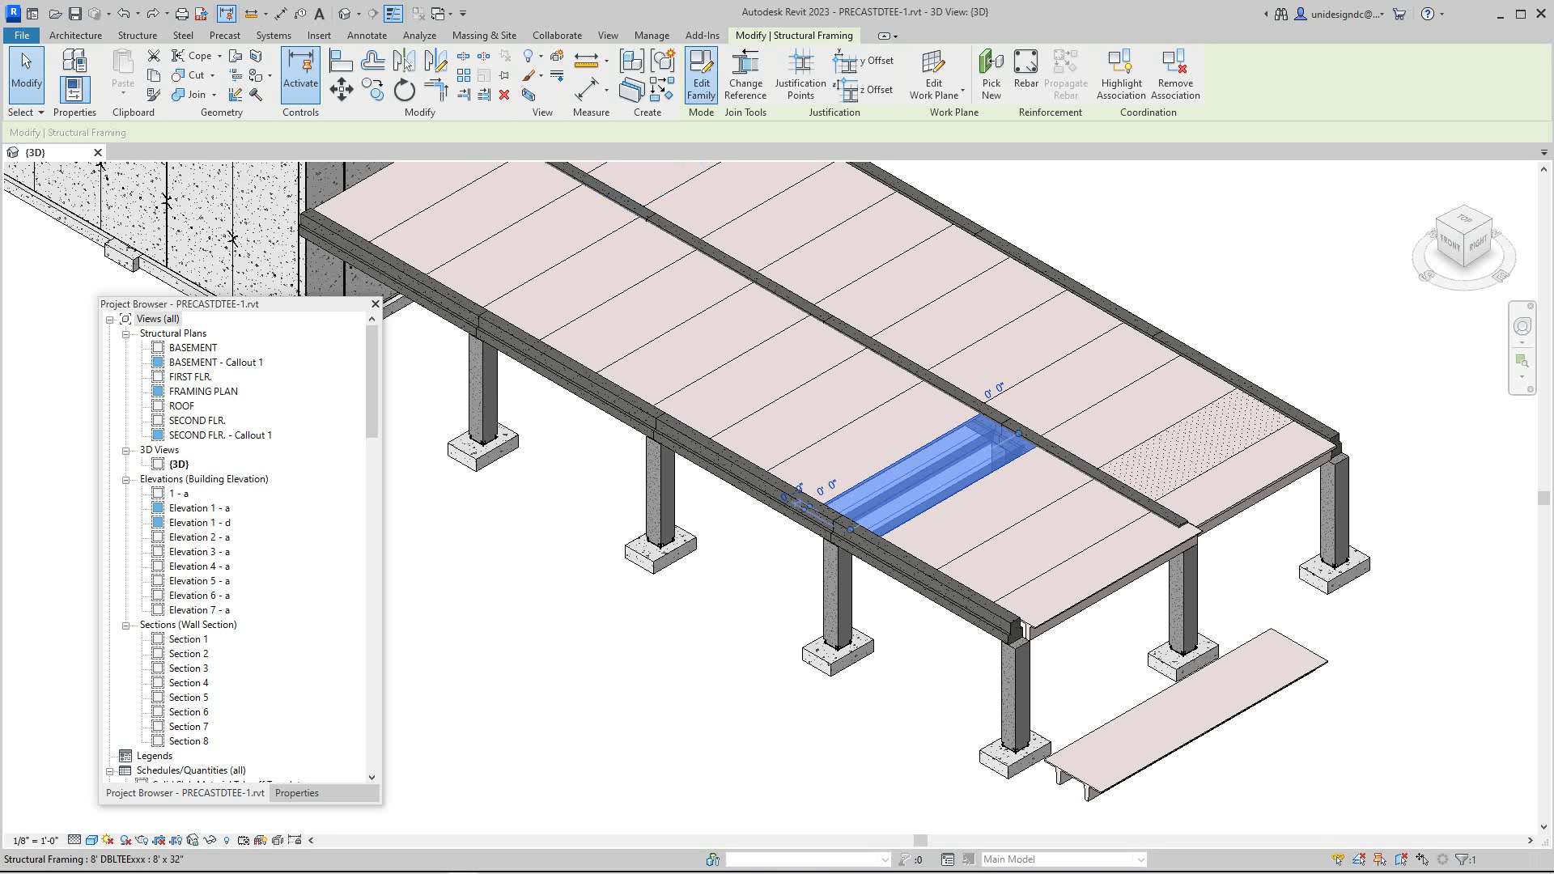
{"action": "left_click", "coordinate": [701, 80]}
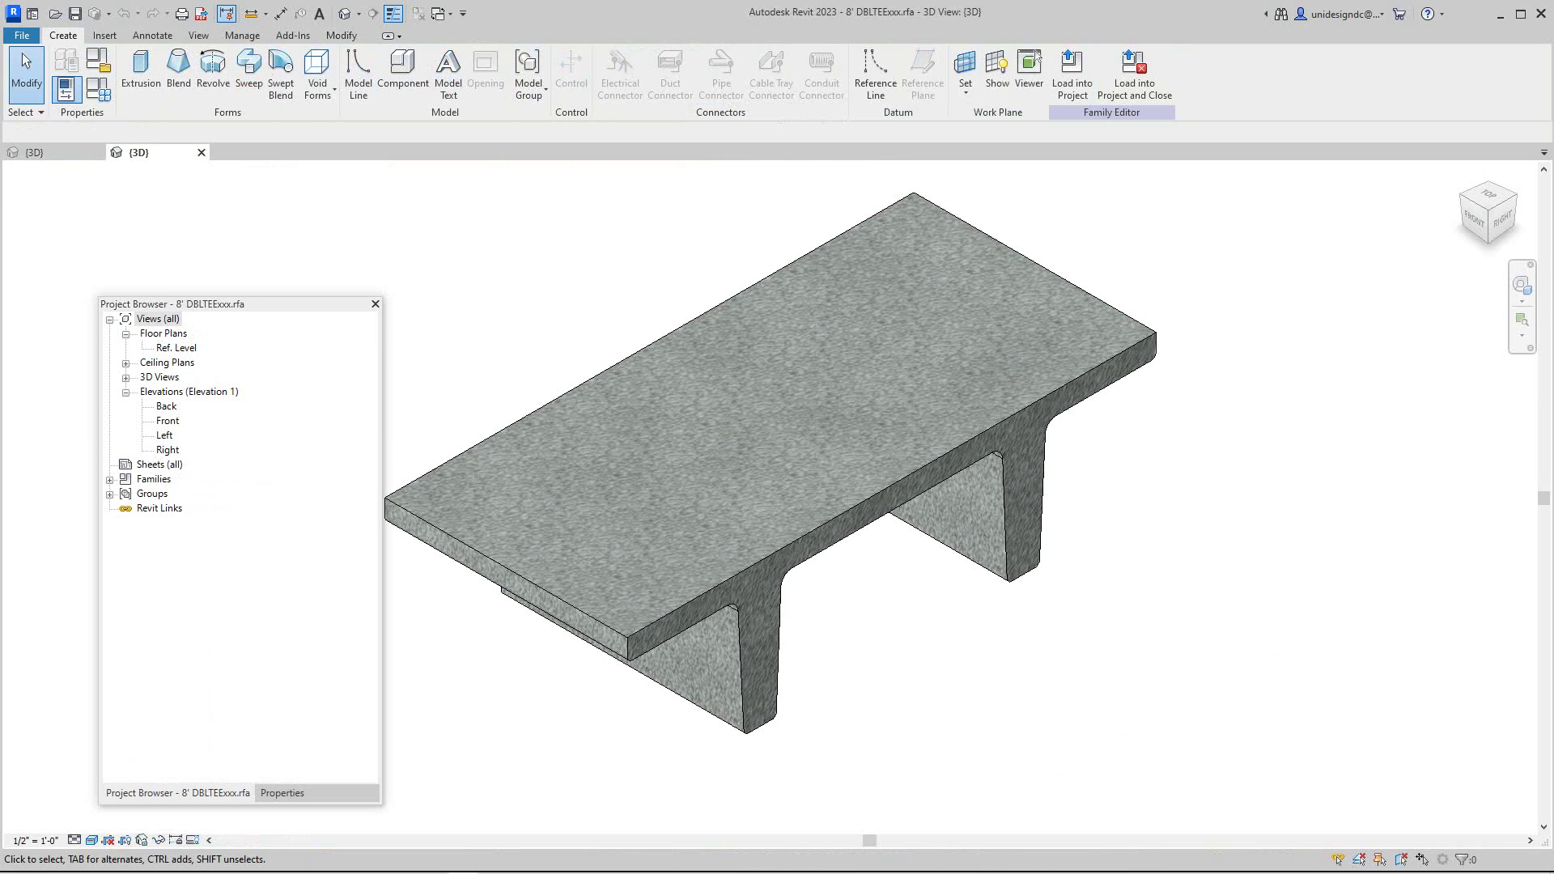
- Move the Project Browser clear of the model and open the family's Left elevation
{"action": "scroll", "coordinate": [894, 310], "scroll_direction": "down", "scroll_amount": 2}
{"action": "scroll", "coordinate": [1040, 440], "scroll_direction": "up", "scroll_amount": 1}
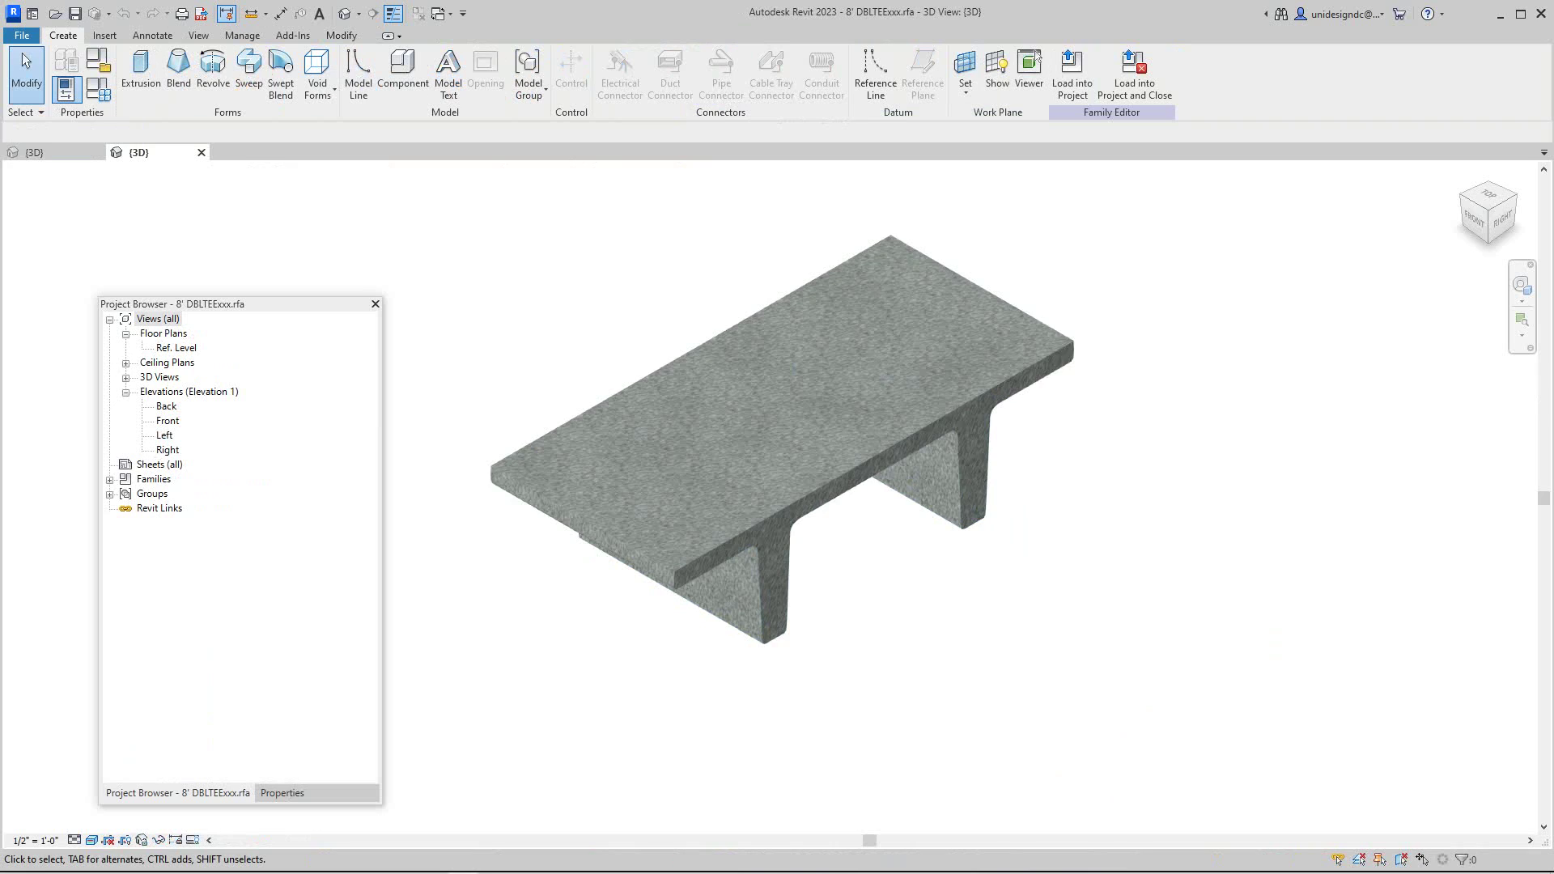
{"action": "left_click_drag", "start_coordinate": [265, 310], "coordinate": [186, 235]}
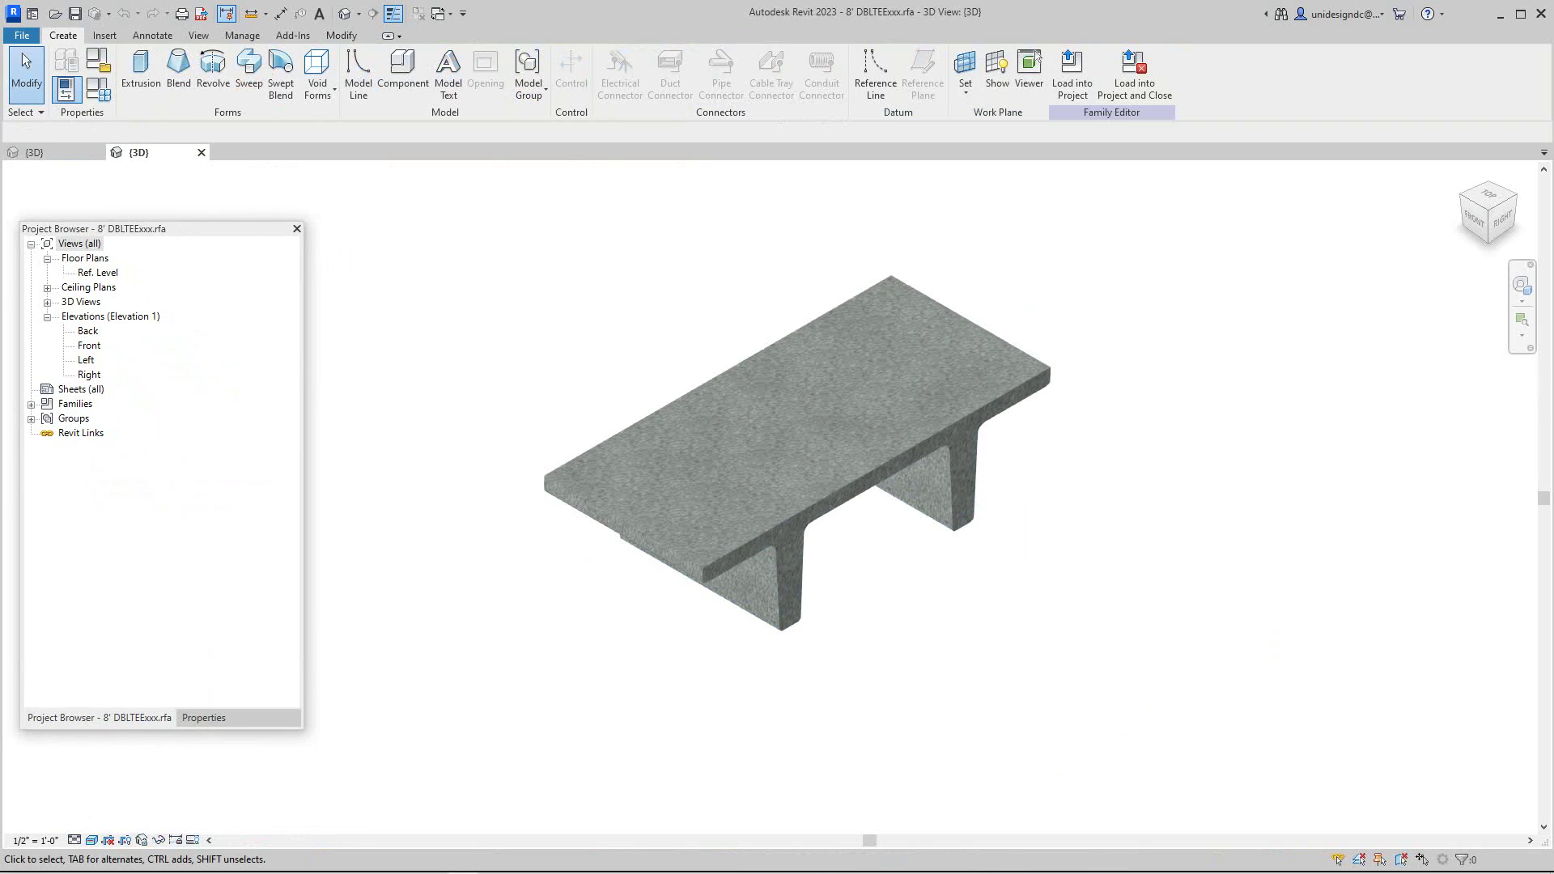
{"action": "double_click", "coordinate": [86, 360]}
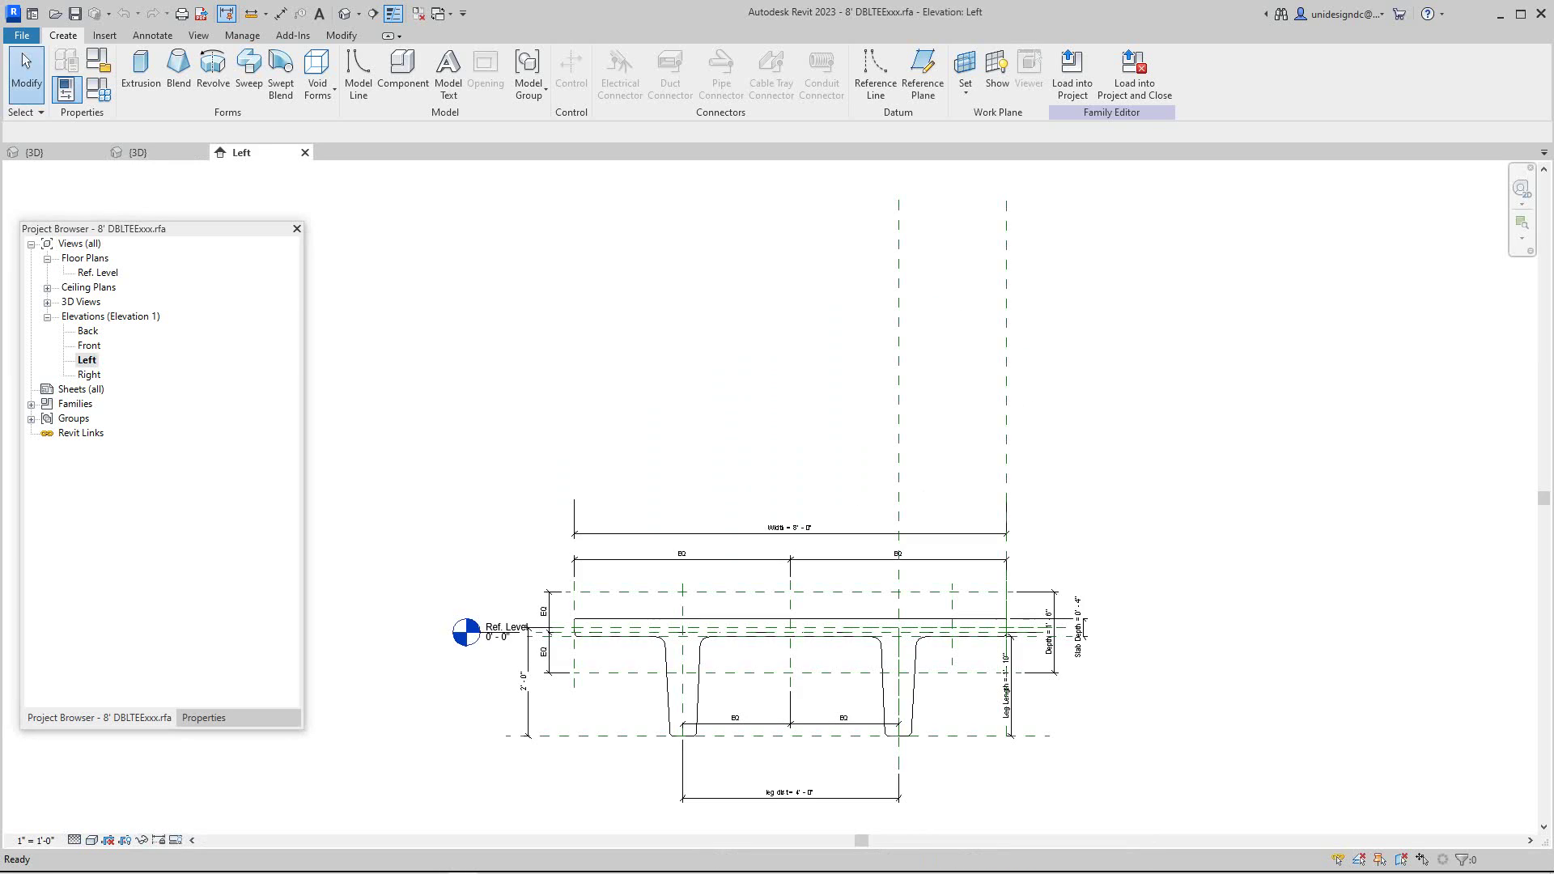
{"action": "scroll", "coordinate": [761, 692], "scroll_direction": "up", "scroll_amount": 1}
{"action": "middle_click_drag", "start_coordinate": [761, 692], "coordinate": [784, 592]}
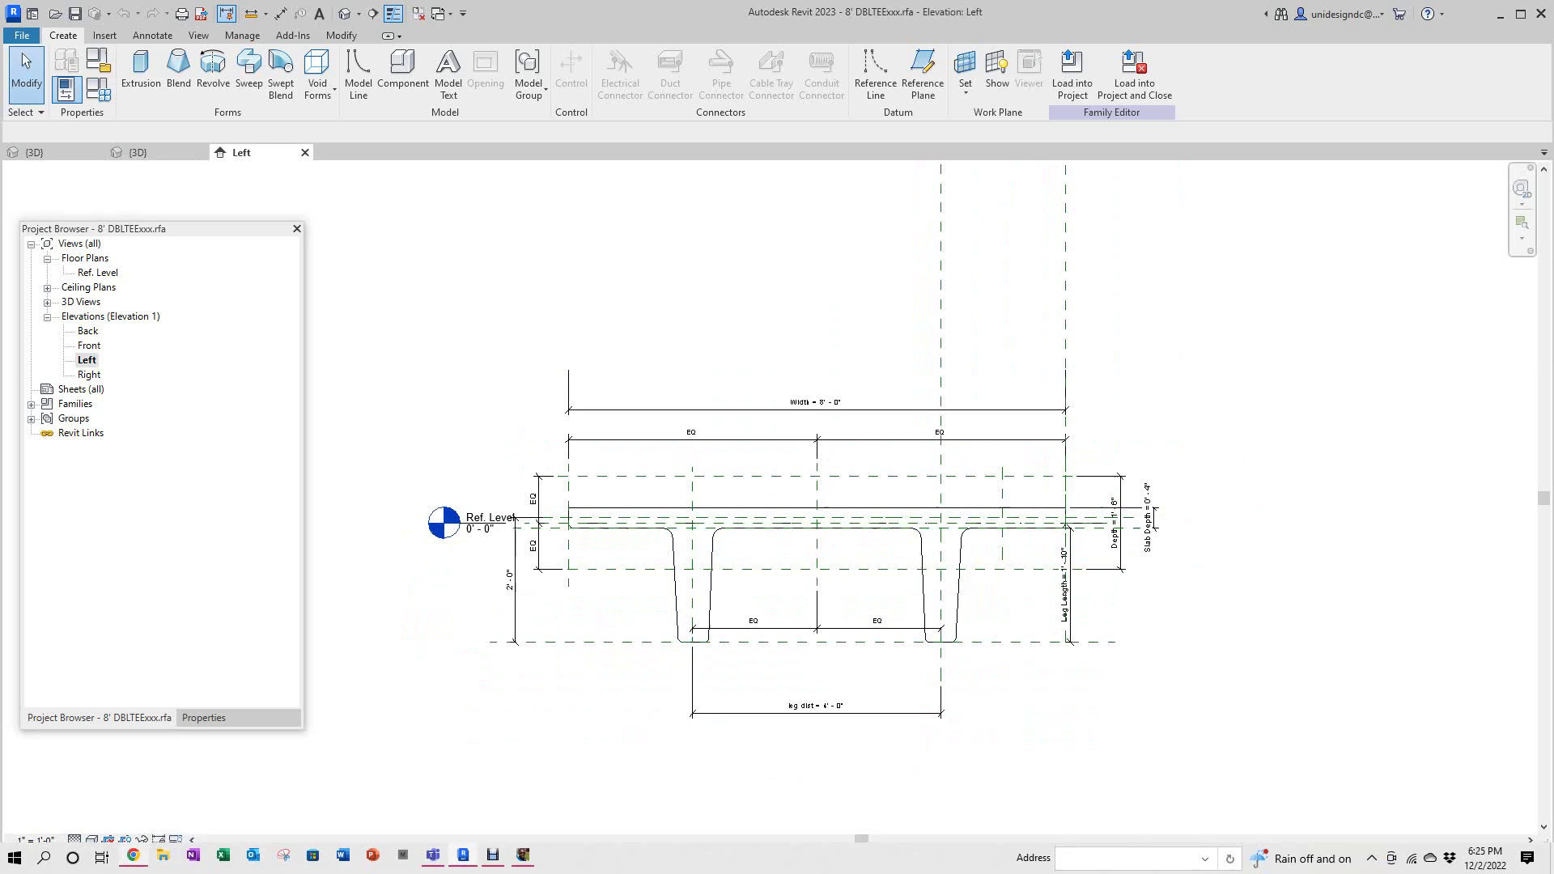
- Switch to the browser and check the stem and flange dimensions in the tee design section of 0170.jpg
{"action": "left_click", "coordinate": [132, 855]}
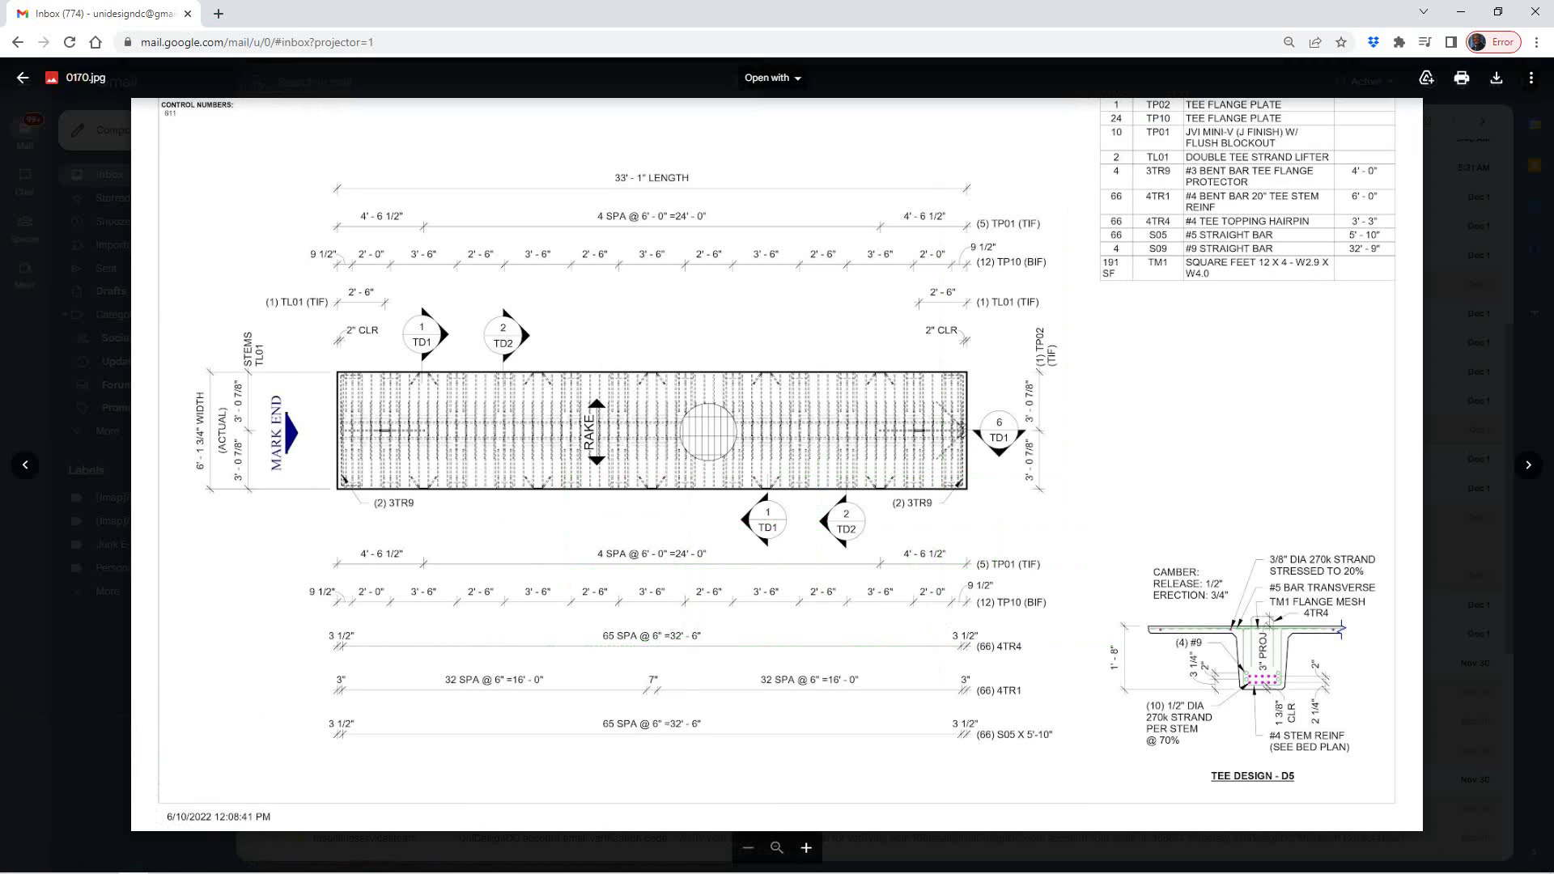
{"action": "scroll", "coordinate": [1271, 684], "scroll_direction": "up", "scroll_amount": 5}
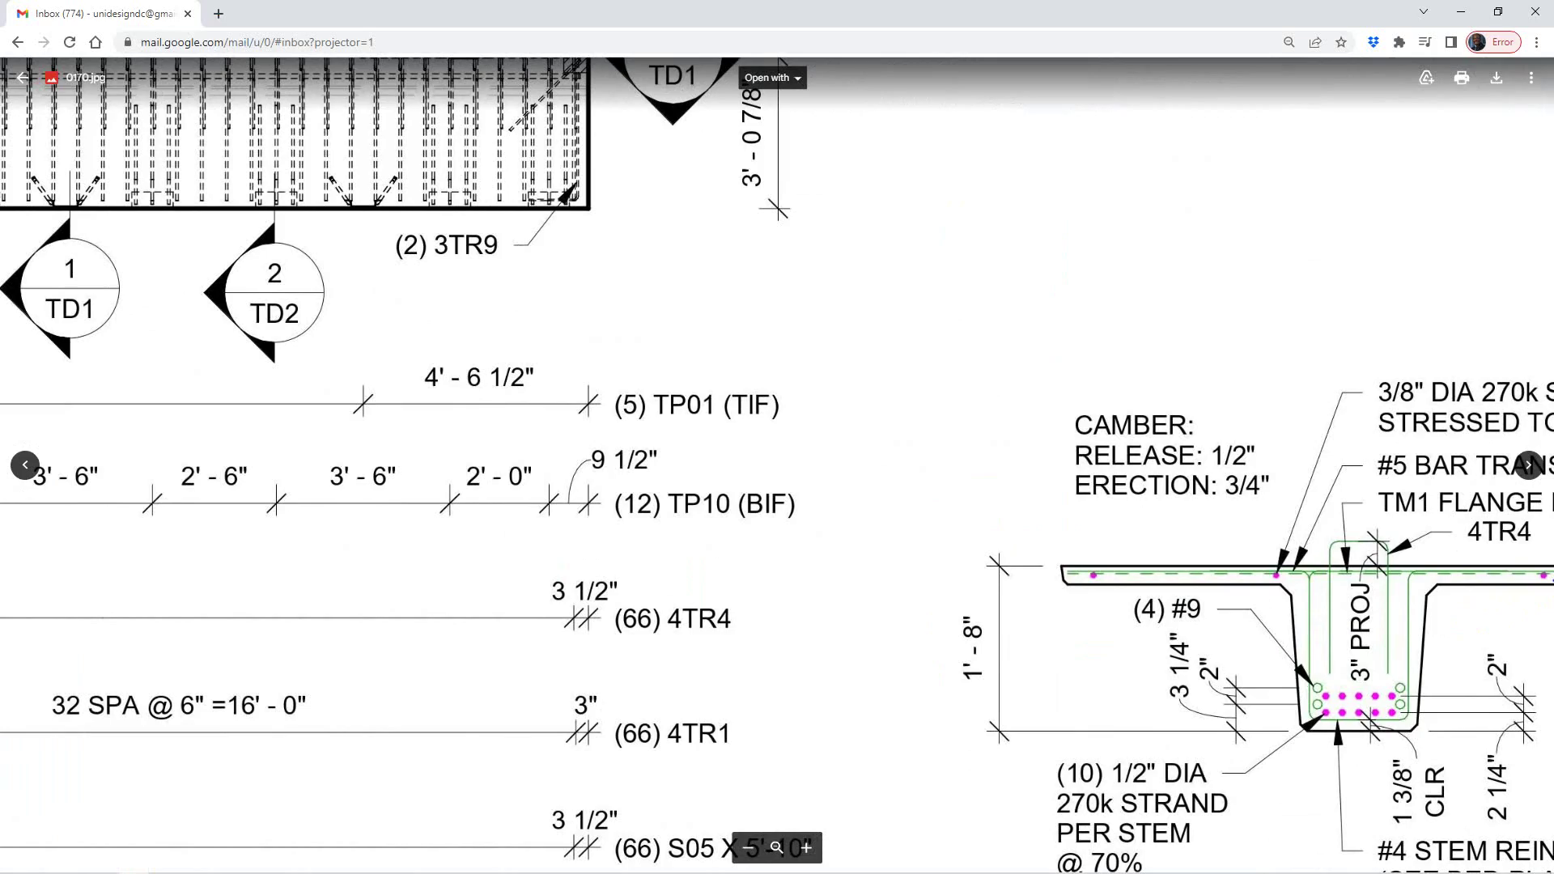
{"action": "scroll", "coordinate": [1202, 668], "scroll_direction": "down", "scroll_amount": 3, "text": "ctrl"}
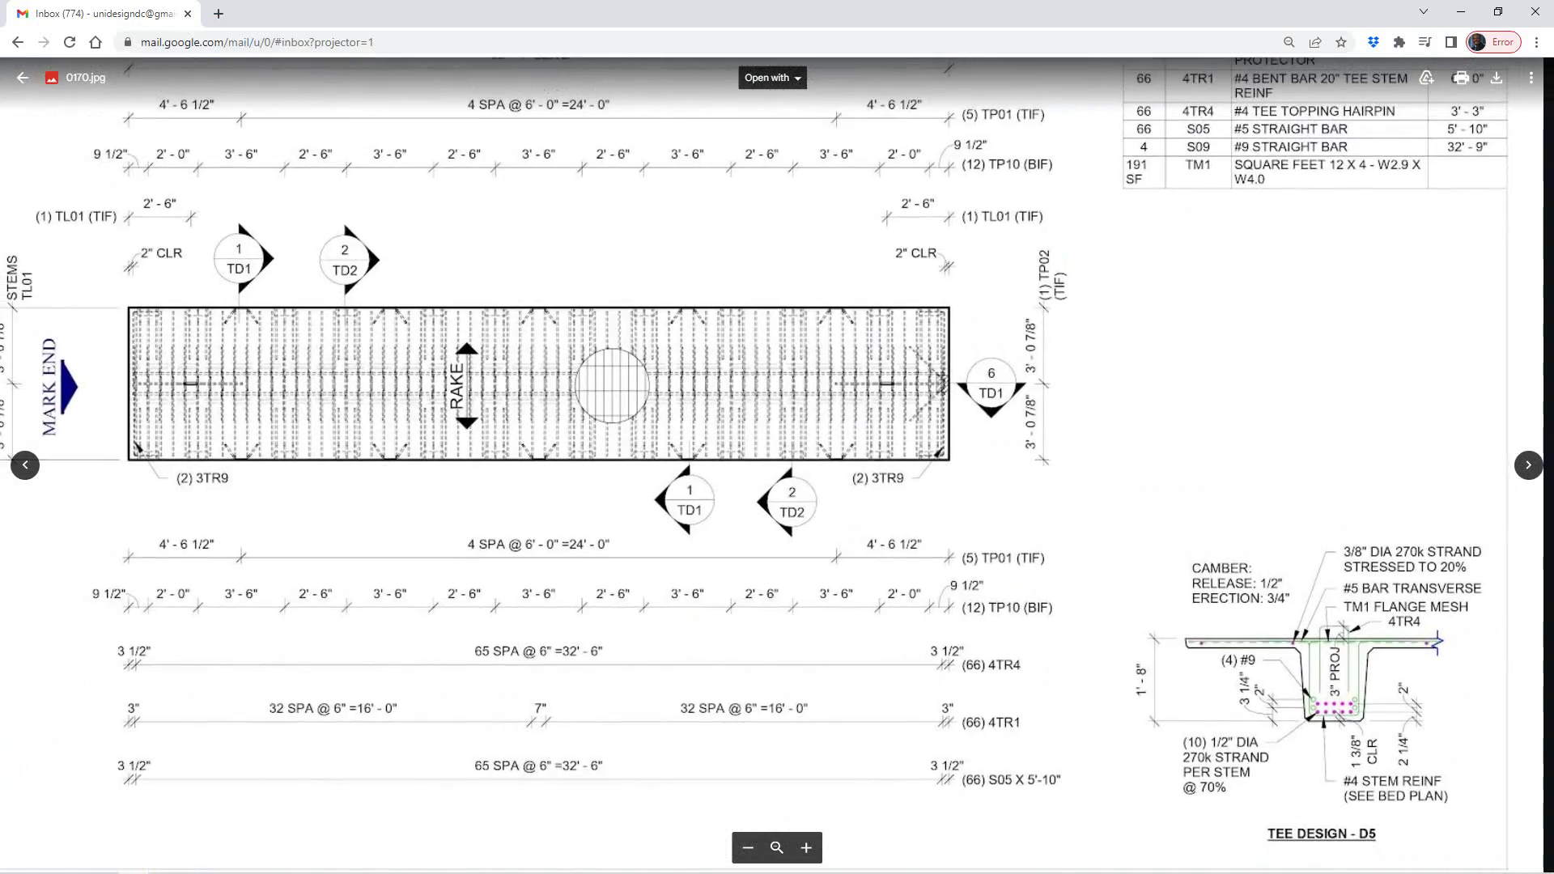
{"action": "scroll", "coordinate": [1202, 667], "scroll_direction": "down", "scroll_amount": 1, "text": "ctrl"}
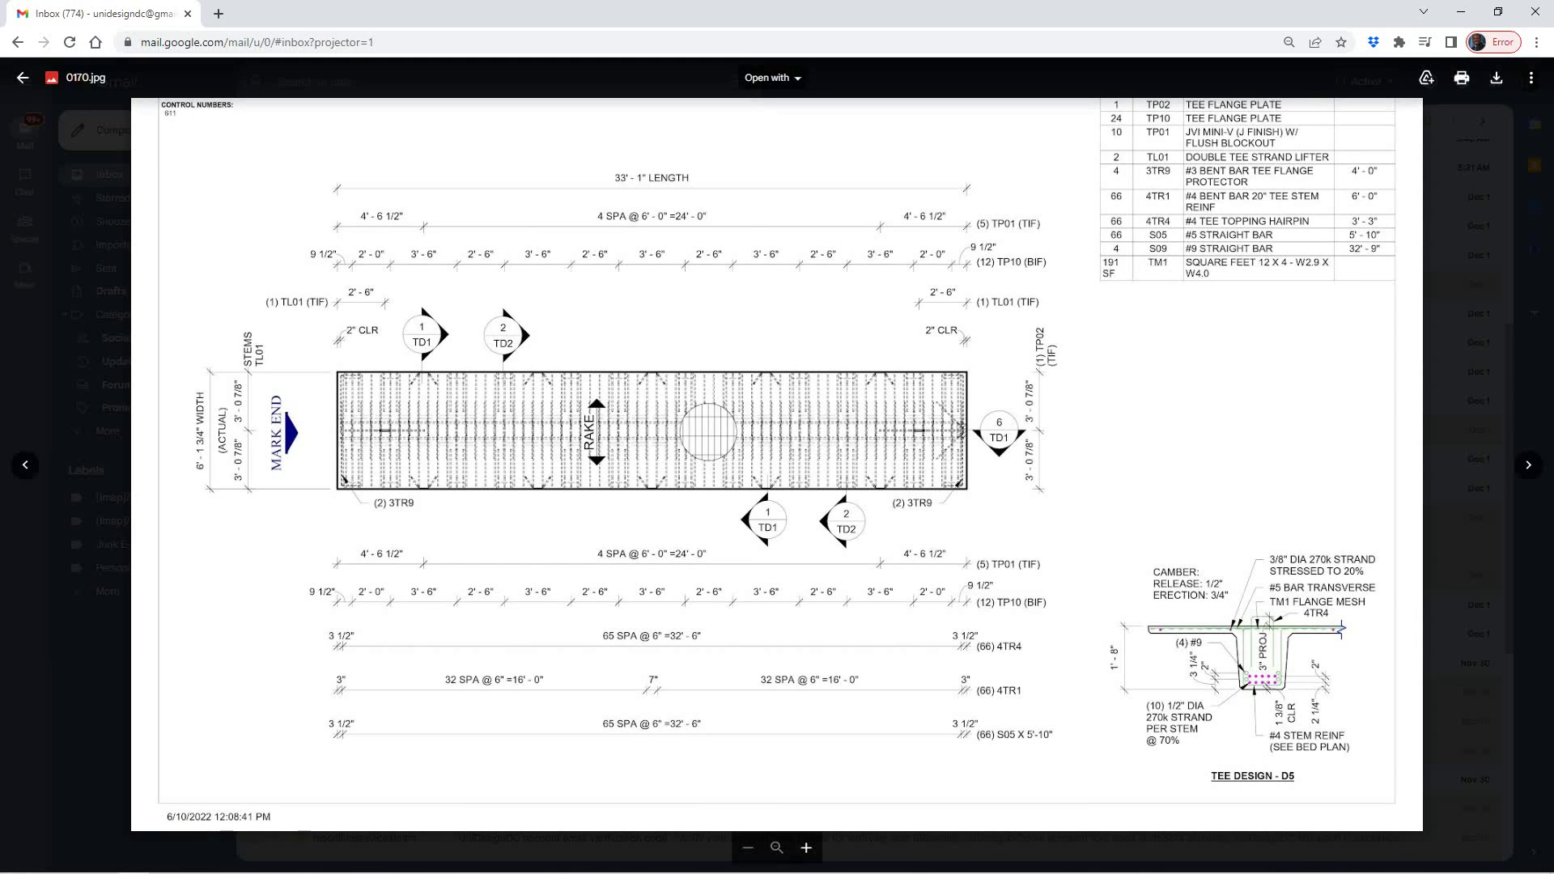
- Switch back to Revit and open the profile sketch of the sweep that forms the two tee stems
{"action": "mouse_move", "coordinate": [192, 859]}
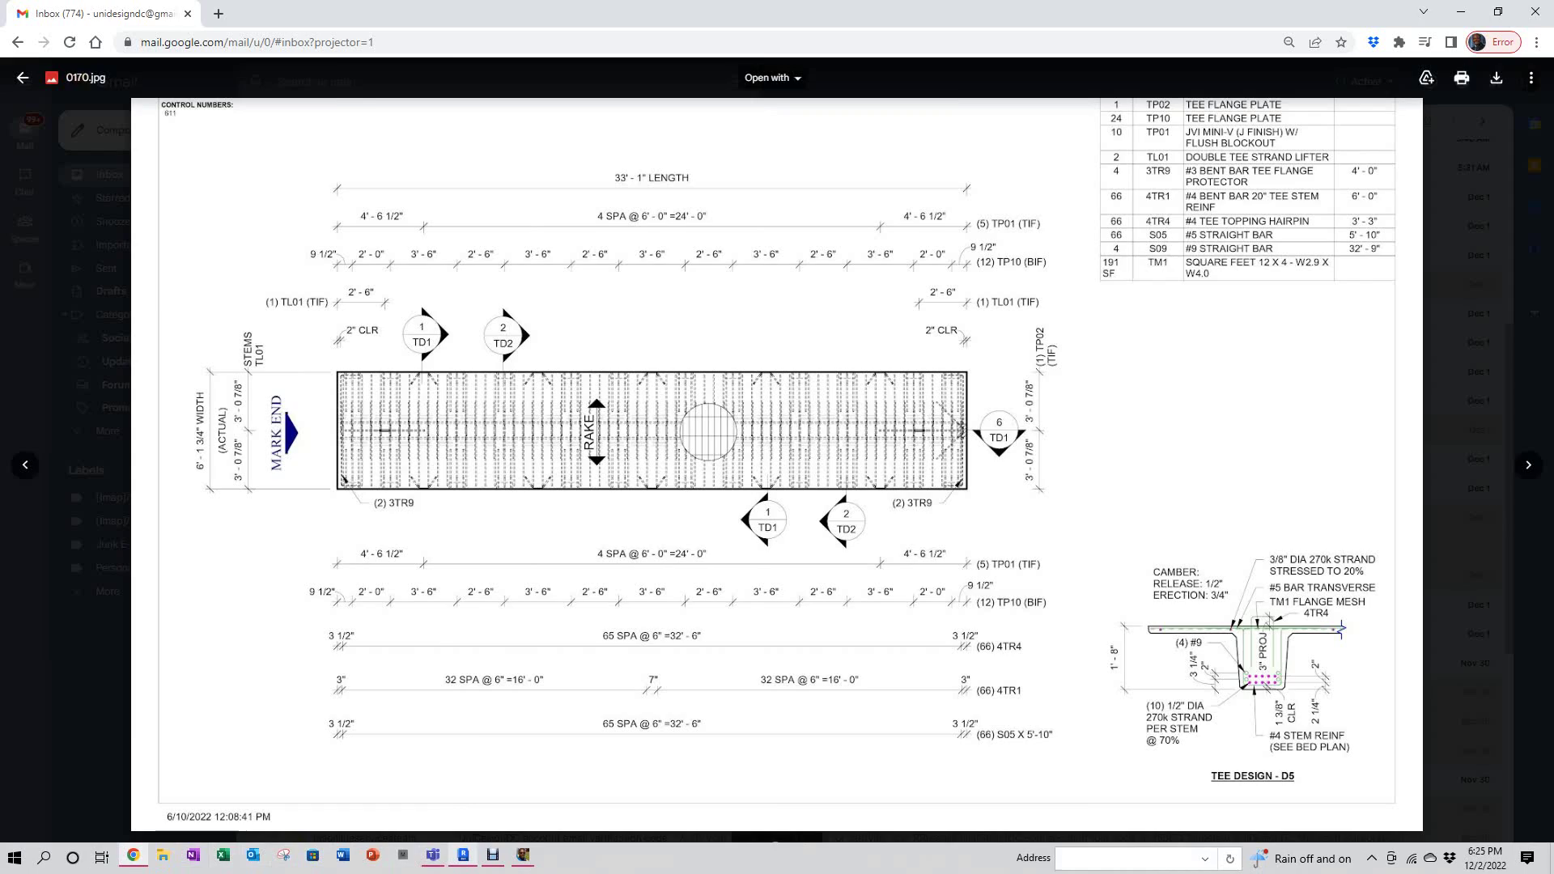
{"action": "left_click", "coordinate": [463, 856]}
{"action": "scroll", "coordinate": [766, 569], "scroll_direction": "up", "scroll_amount": 2}
{"action": "scroll", "coordinate": [766, 569], "scroll_direction": "down", "scroll_amount": 3}
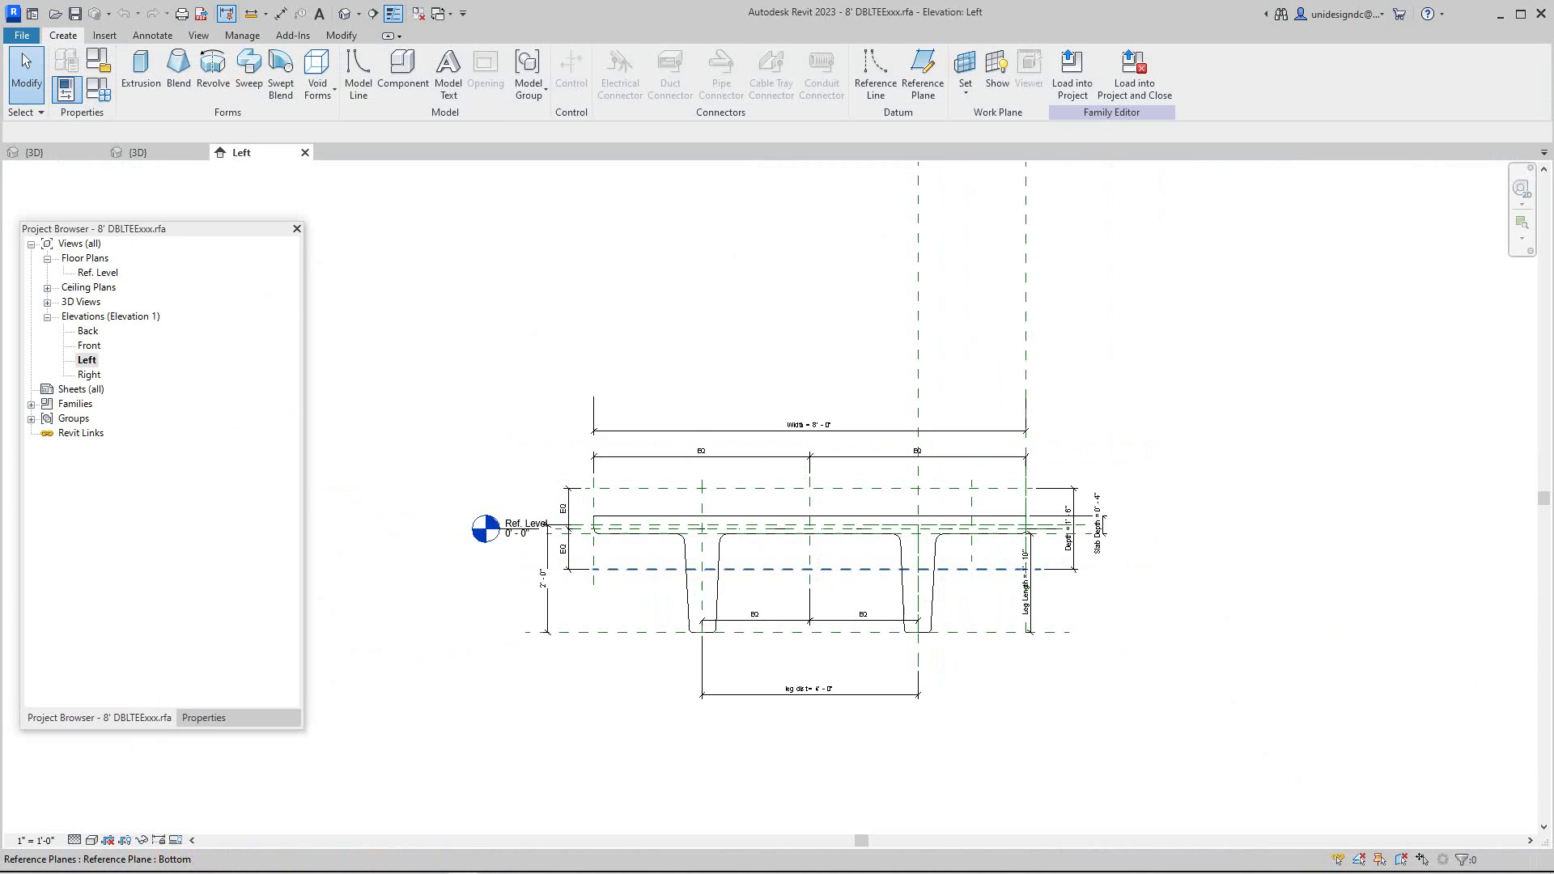
{"action": "scroll", "coordinate": [763, 571], "scroll_direction": "up", "scroll_amount": 2}
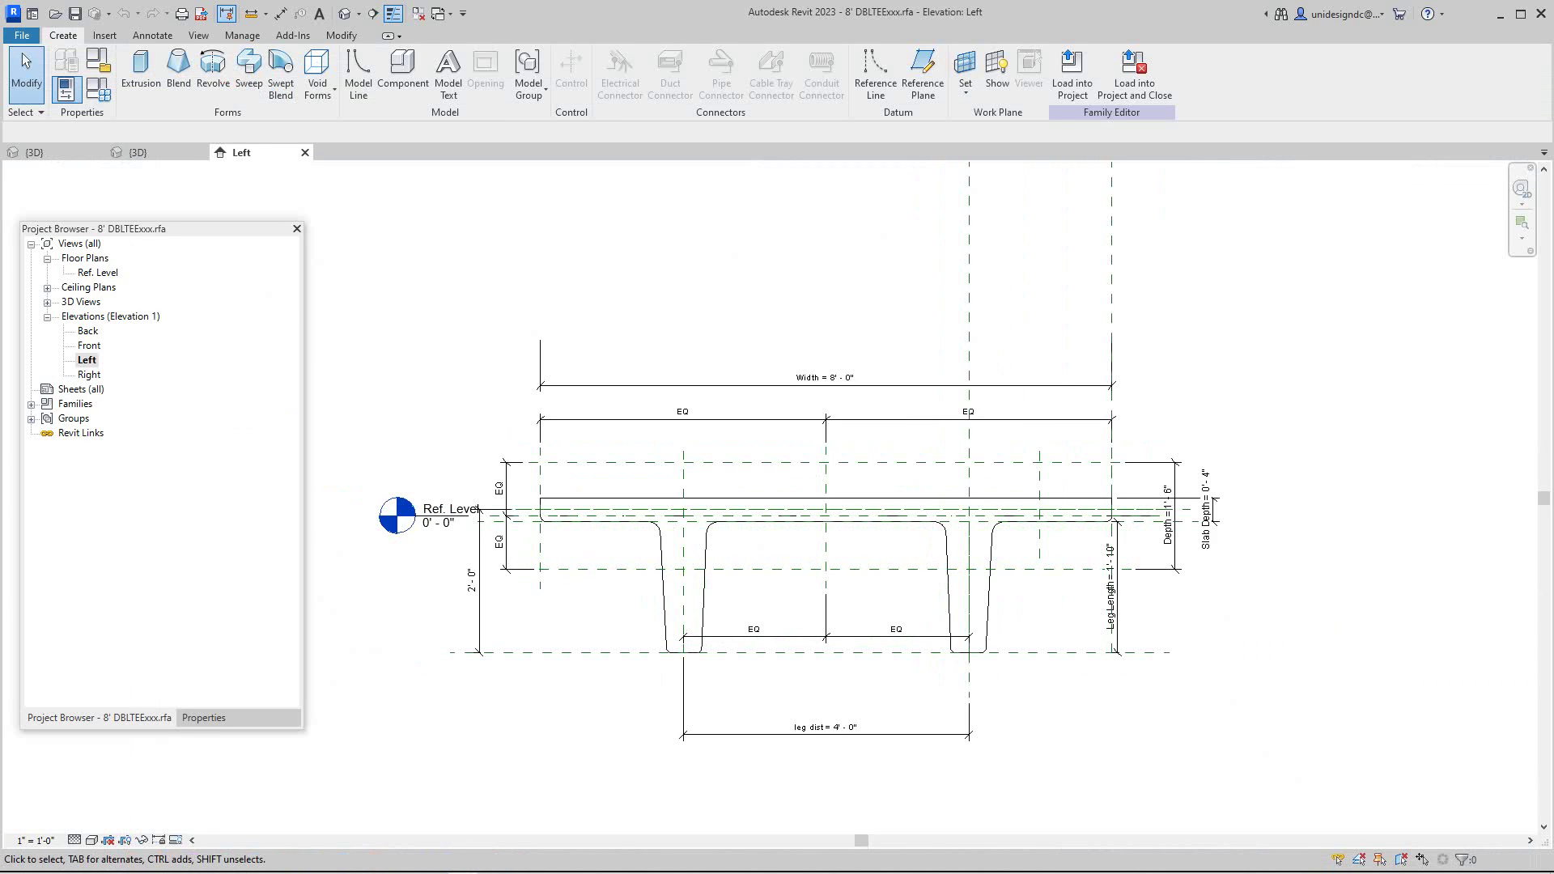
{"action": "scroll", "coordinate": [771, 560], "scroll_direction": "up", "scroll_amount": 2}
{"action": "scroll", "coordinate": [773, 543], "scroll_direction": "down", "scroll_amount": 2}
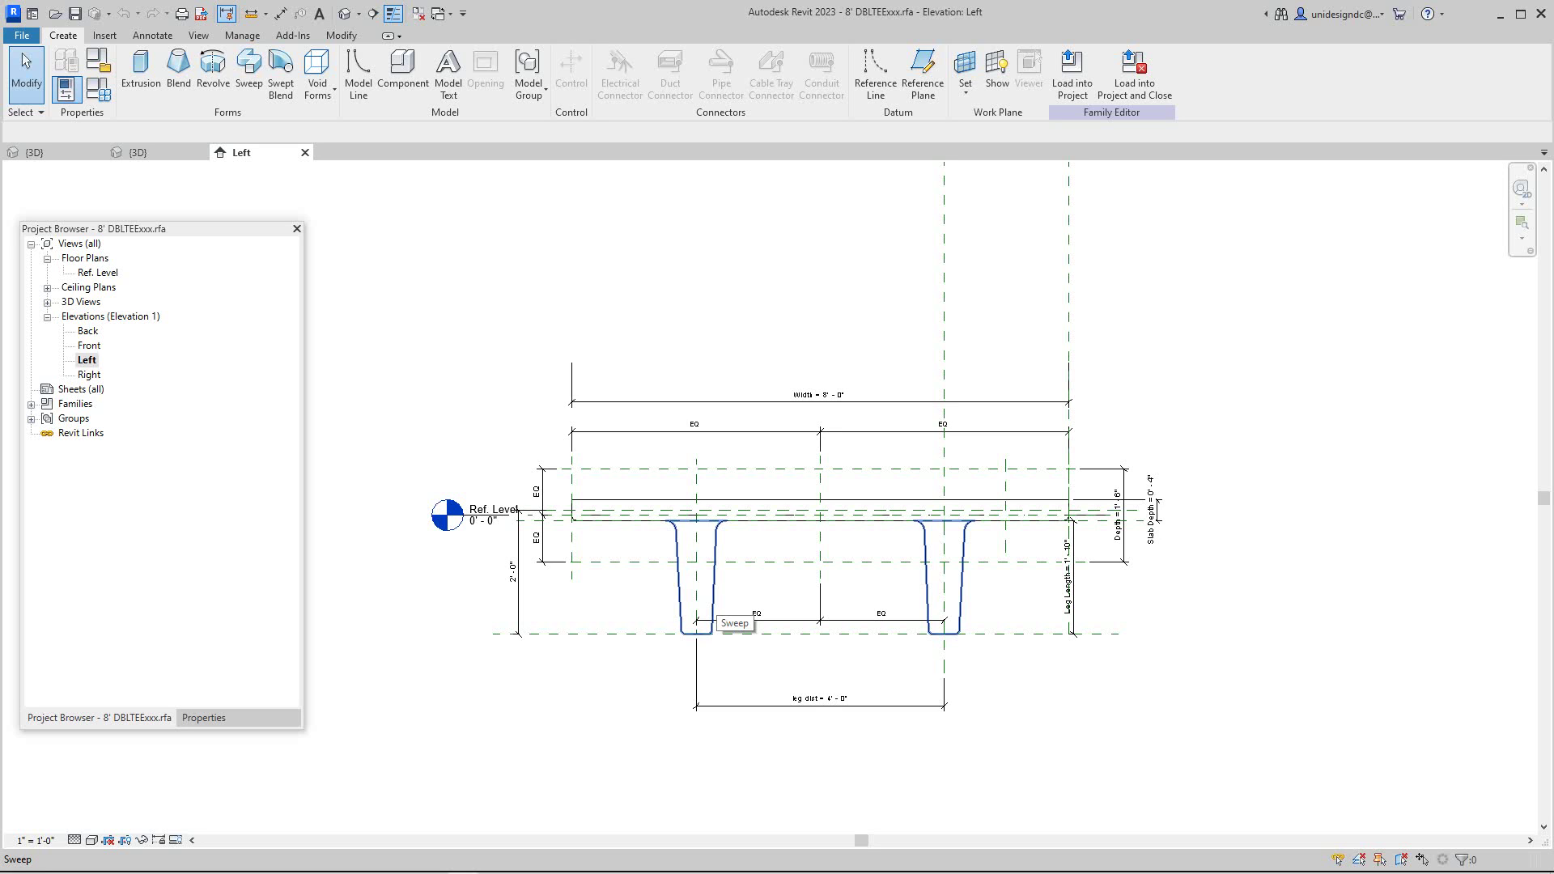
{"action": "left_click", "coordinate": [714, 616]}
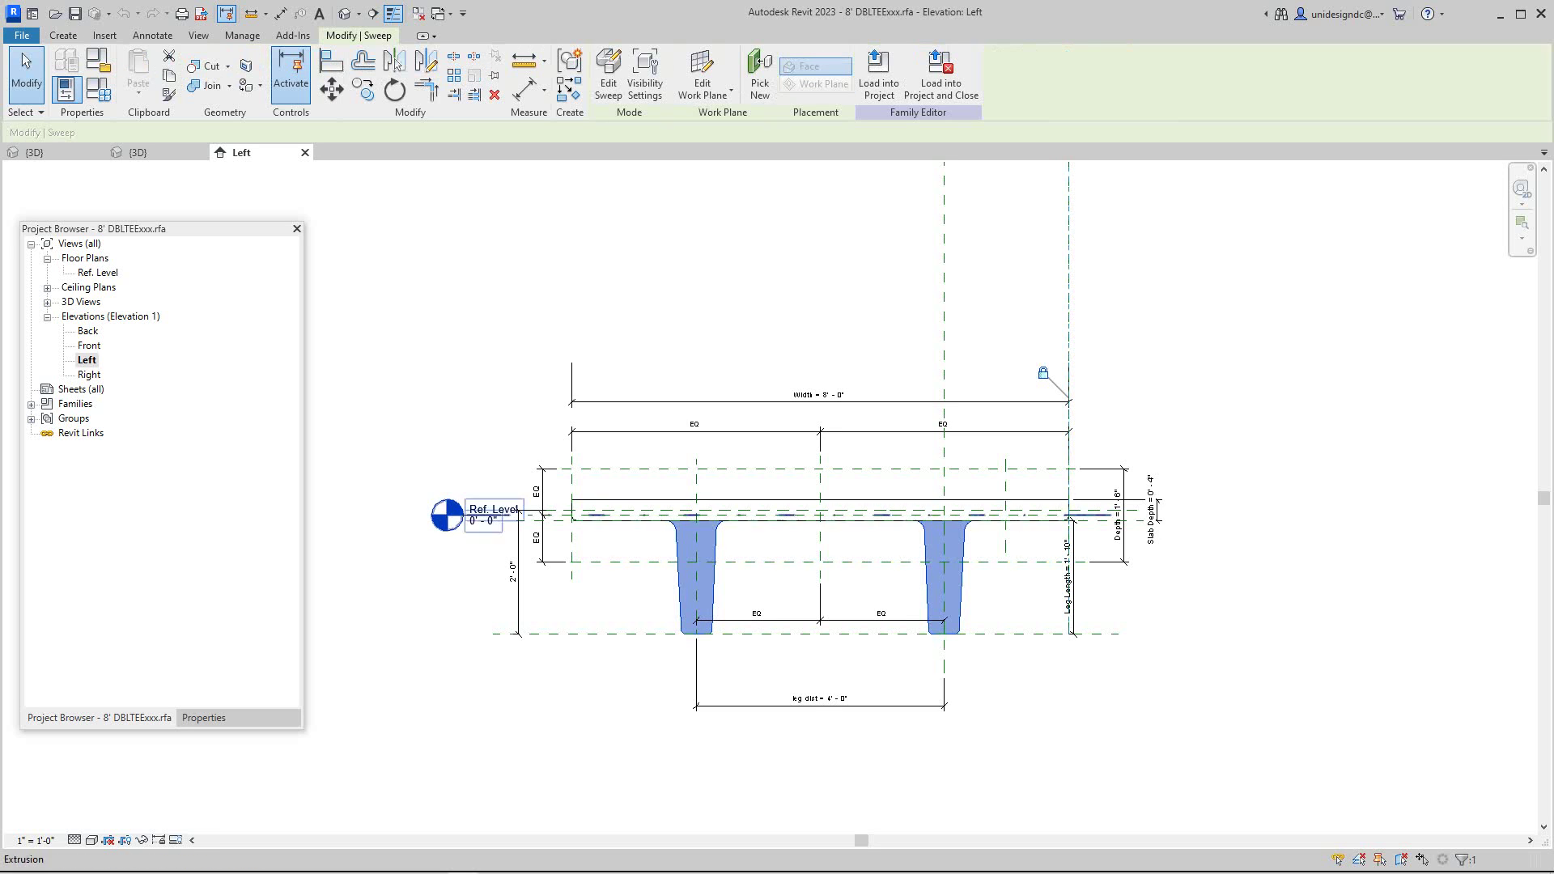
{"action": "left_click", "coordinate": [609, 77]}
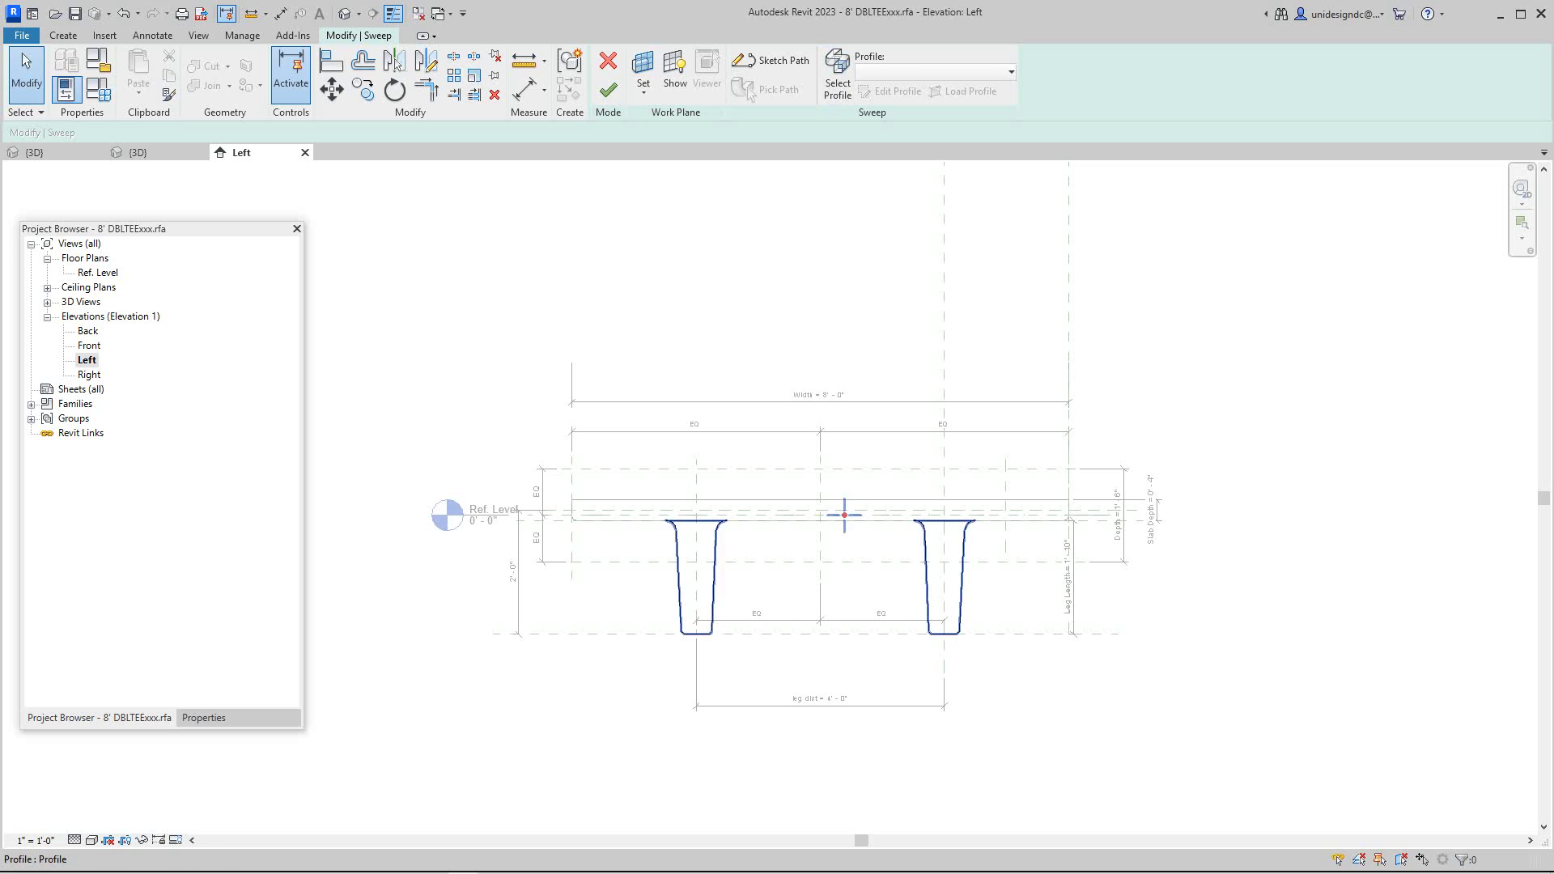
{"action": "left_click", "coordinate": [715, 550]}
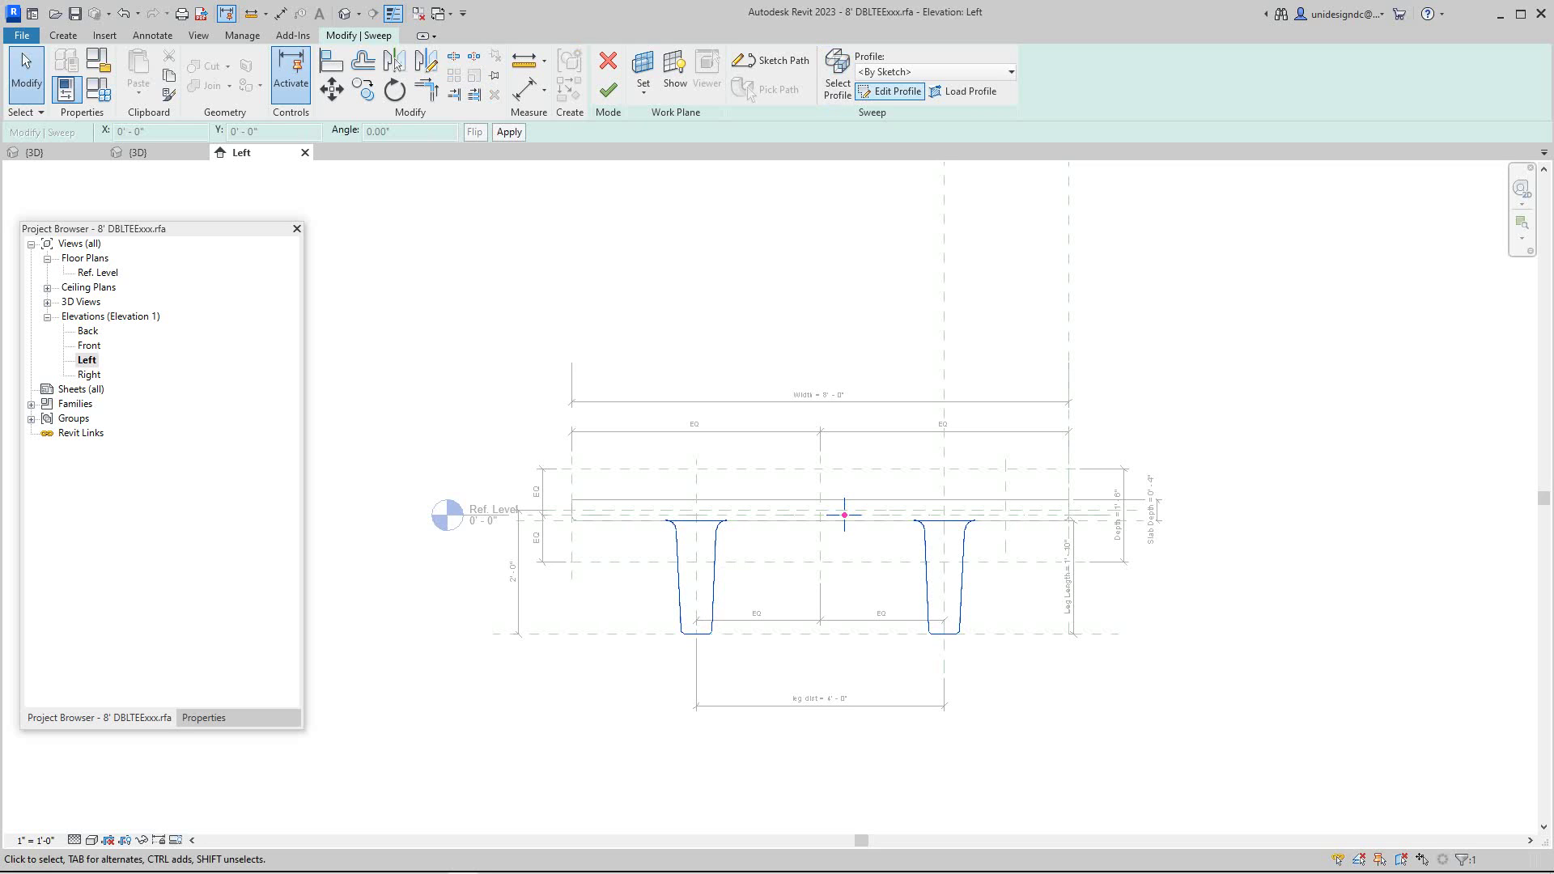
{"action": "left_click", "coordinate": [891, 90]}
{"action": "scroll", "coordinate": [838, 537], "scroll_direction": "down", "scroll_amount": 1}
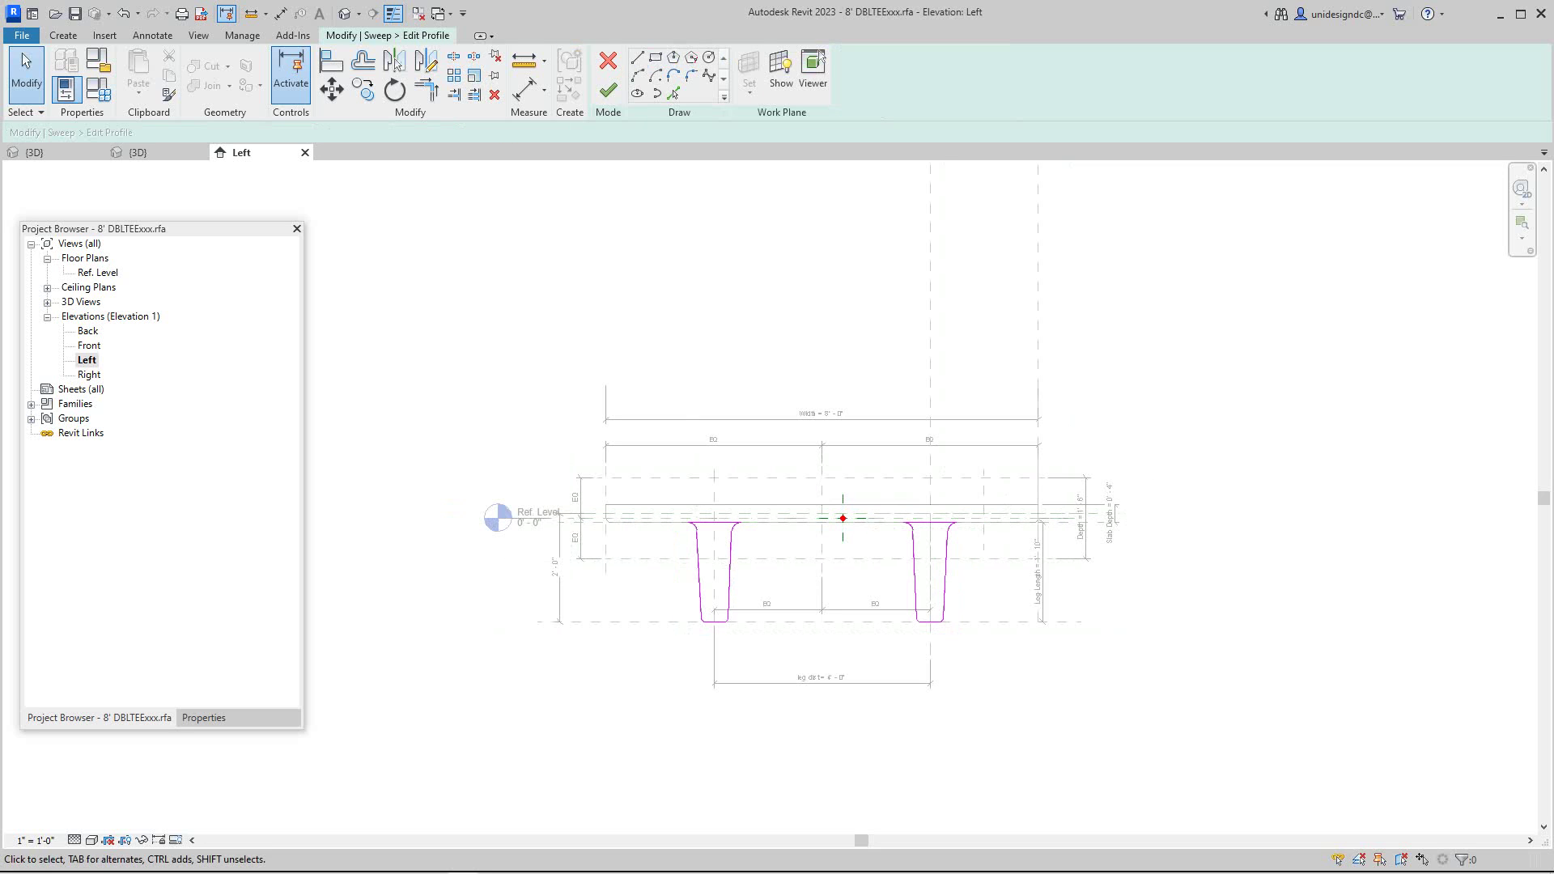
- Delete the profile lines of the left stem from the sweep sketch
{"action": "scroll", "coordinate": [676, 687], "scroll_direction": "up", "scroll_amount": 3}
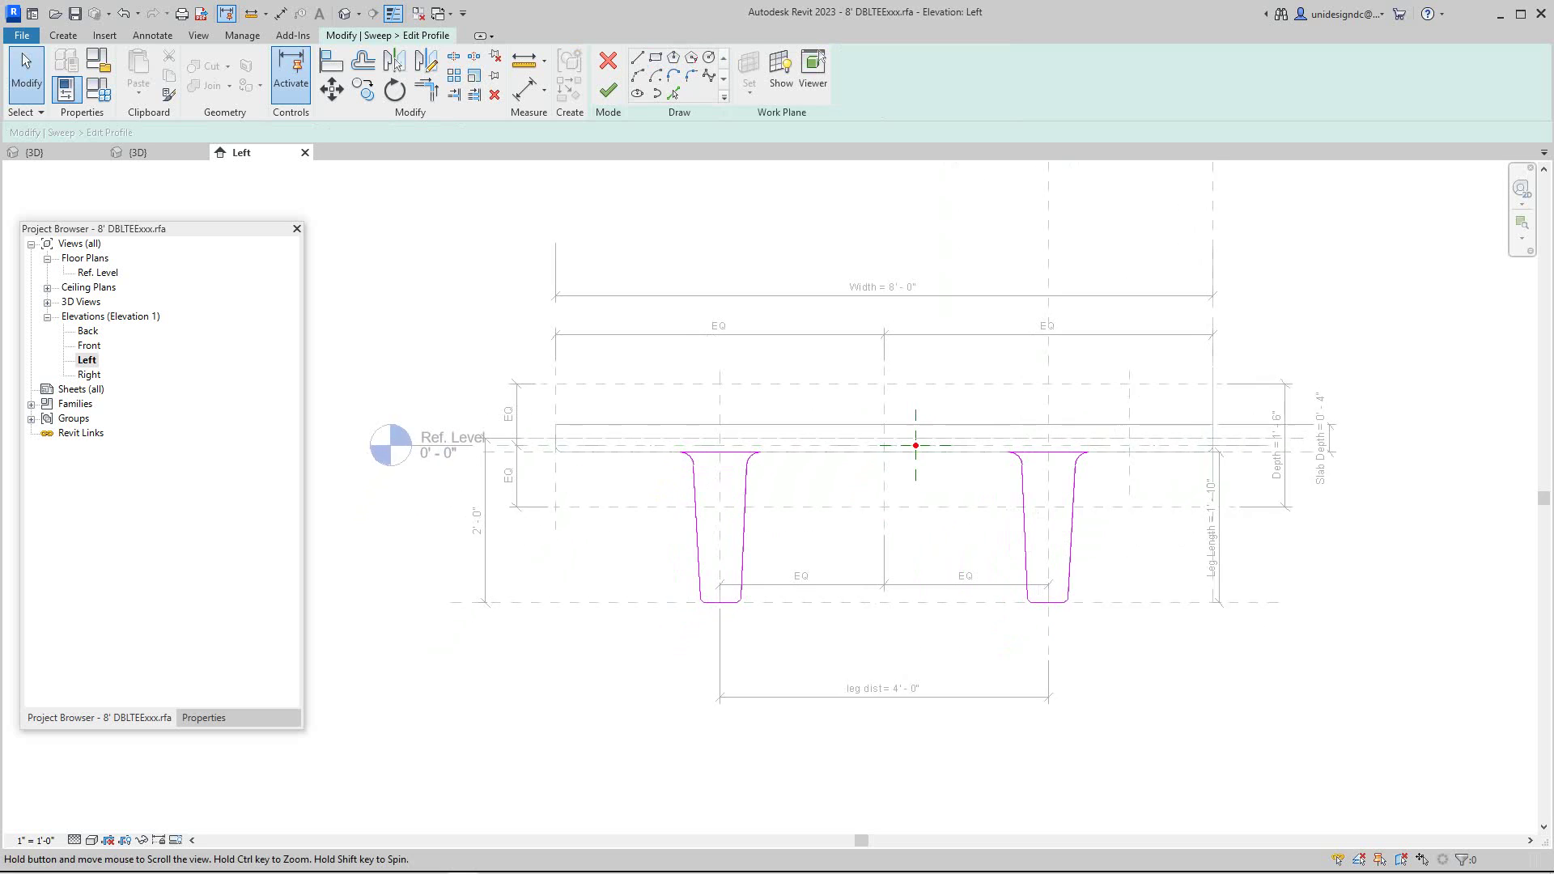
{"action": "scroll", "coordinate": [803, 459], "scroll_direction": "up", "scroll_amount": 1}
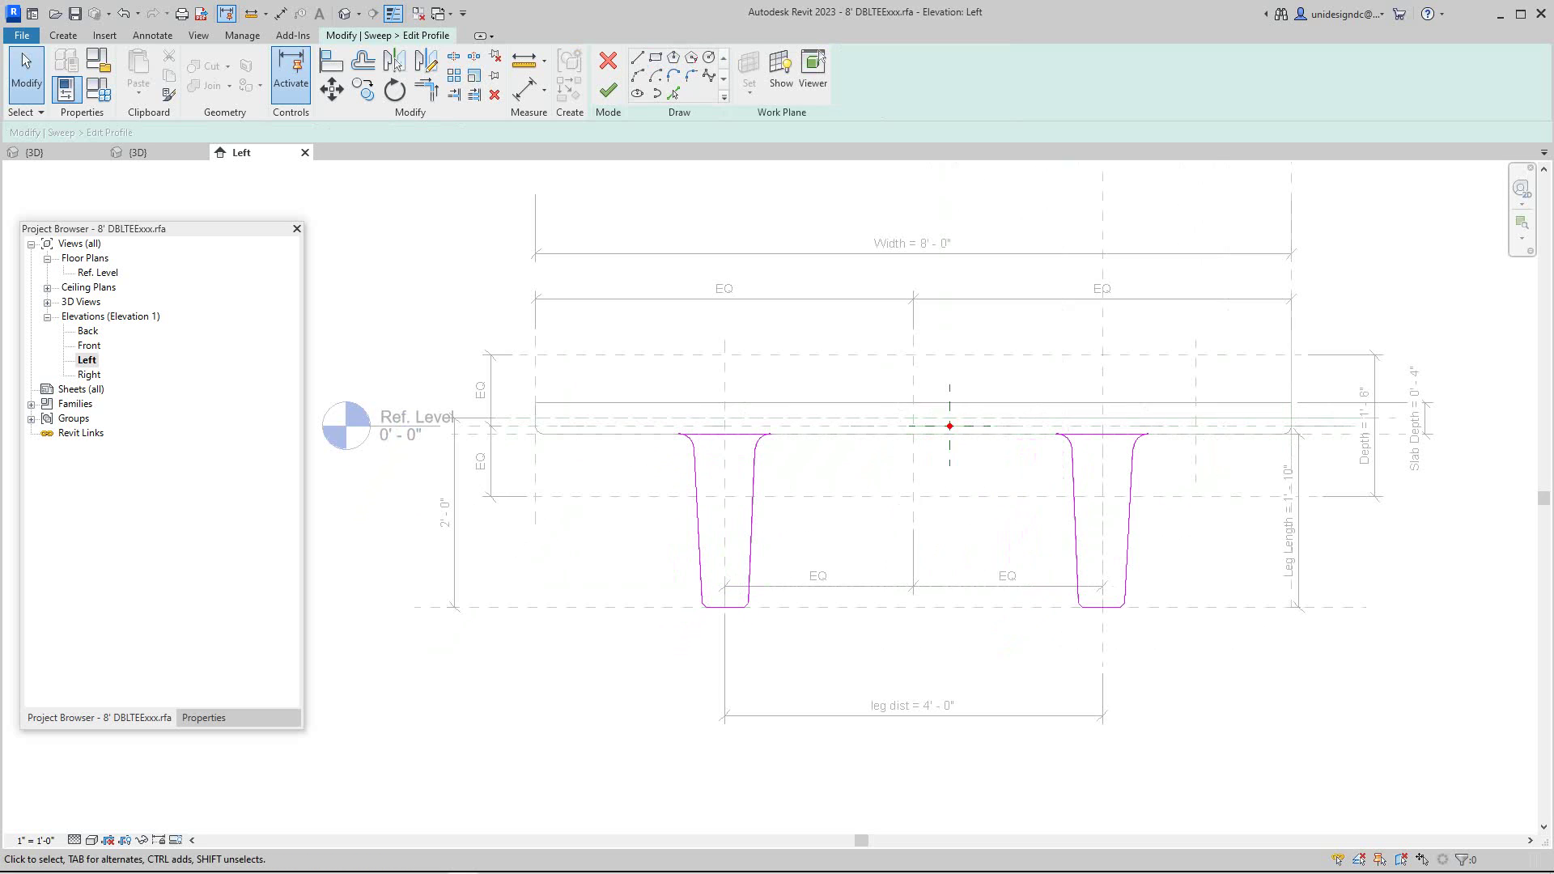
{"action": "left_click_drag", "start_coordinate": [638, 368], "coordinate": [809, 654]}
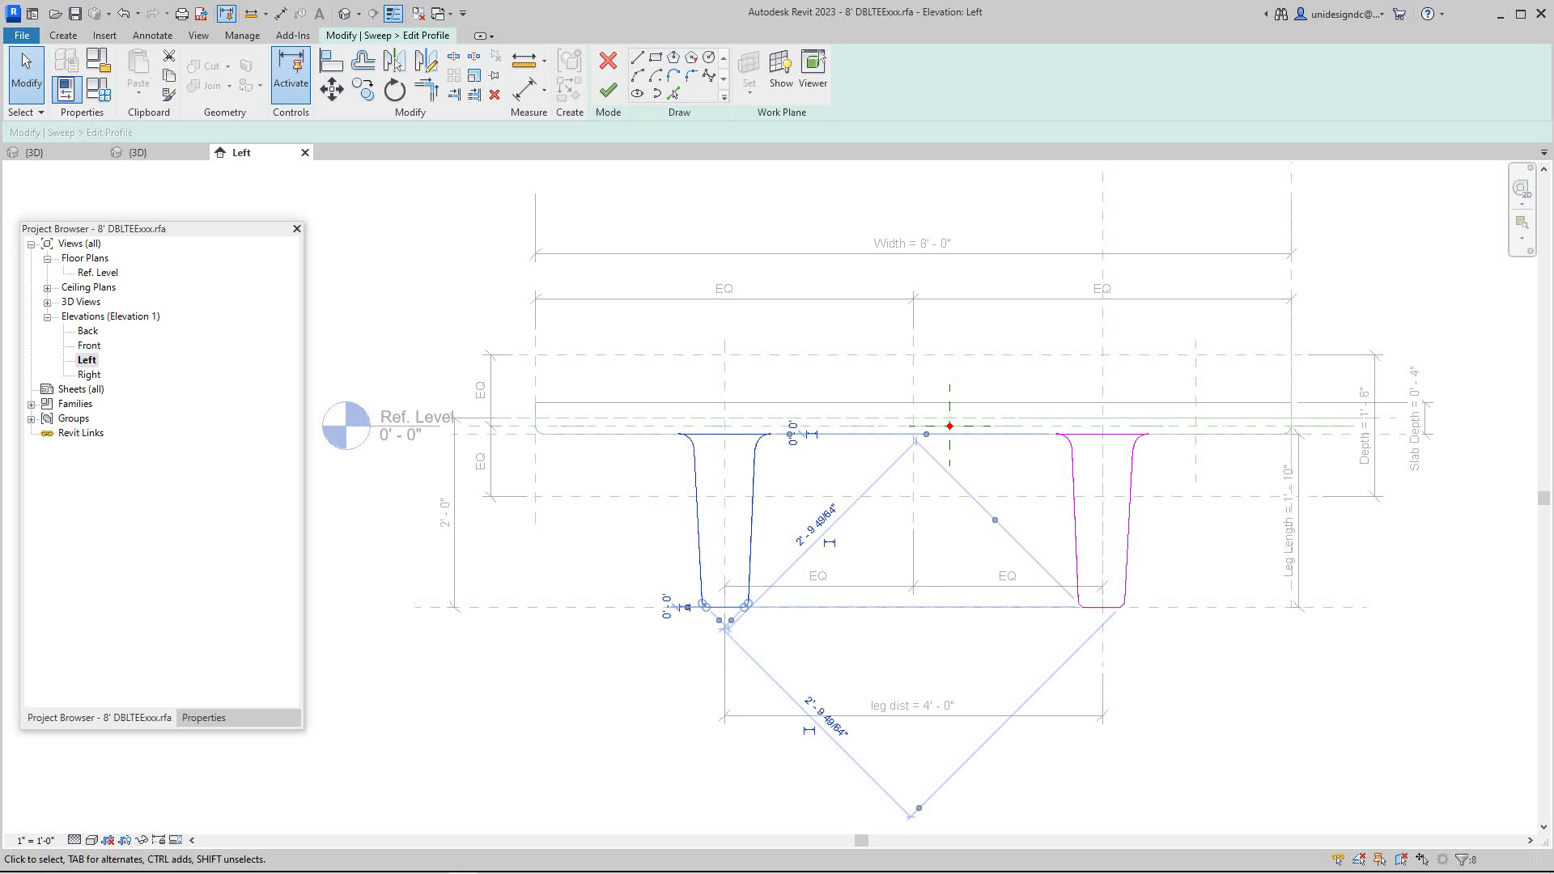
{"action": "left_click", "coordinate": [494, 95]}
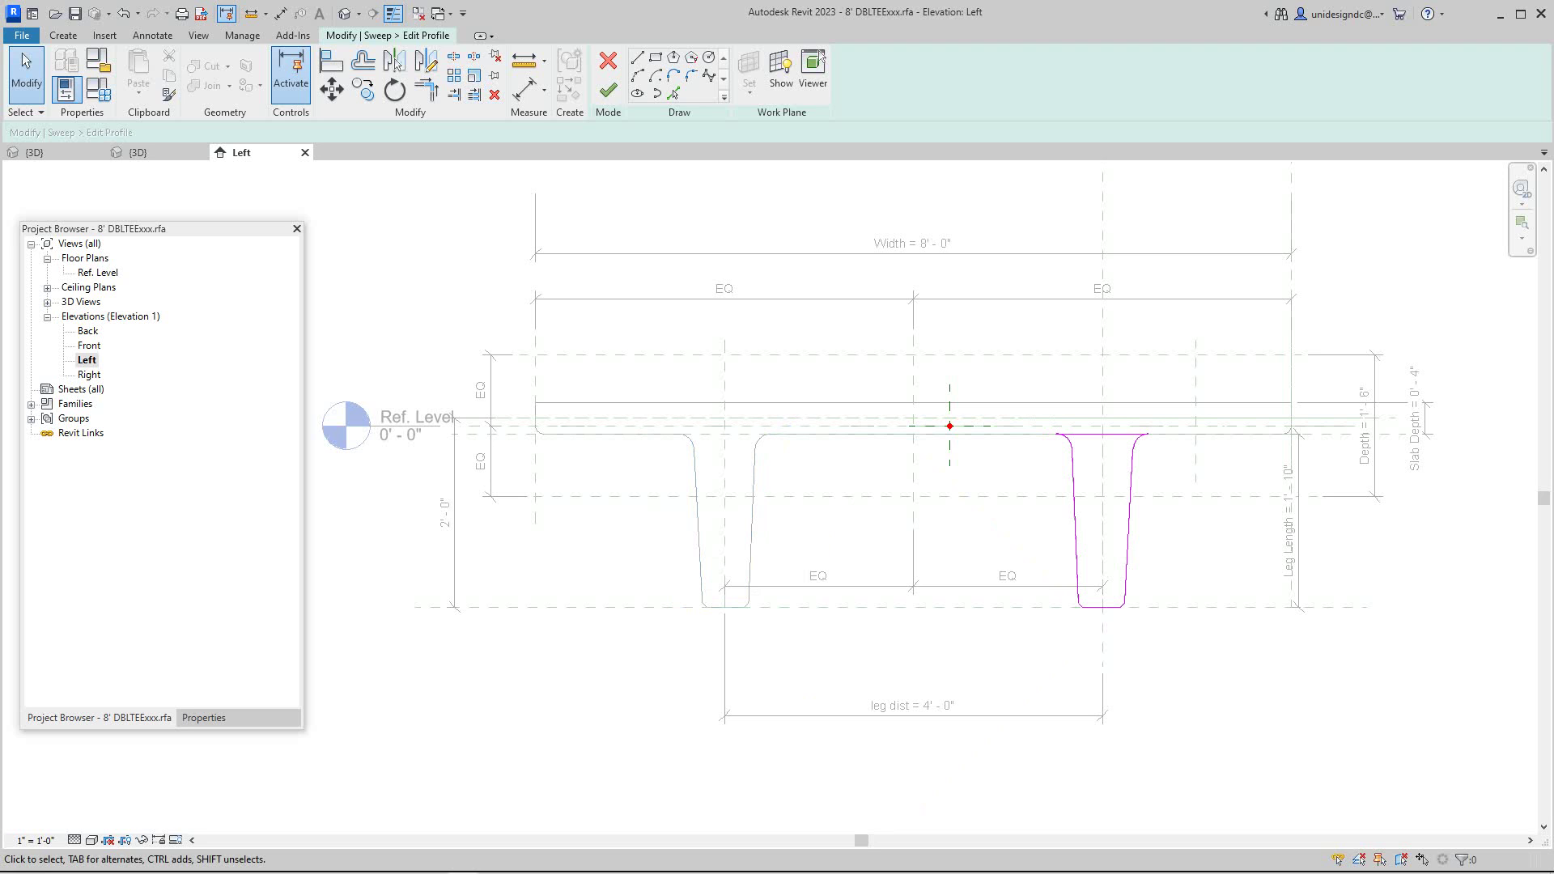
- Move the remaining stem profile 2' 0" left, from its top center to the midpoint of the flange's underside
{"action": "scroll", "coordinate": [949, 426], "scroll_direction": "up", "scroll_amount": 1}
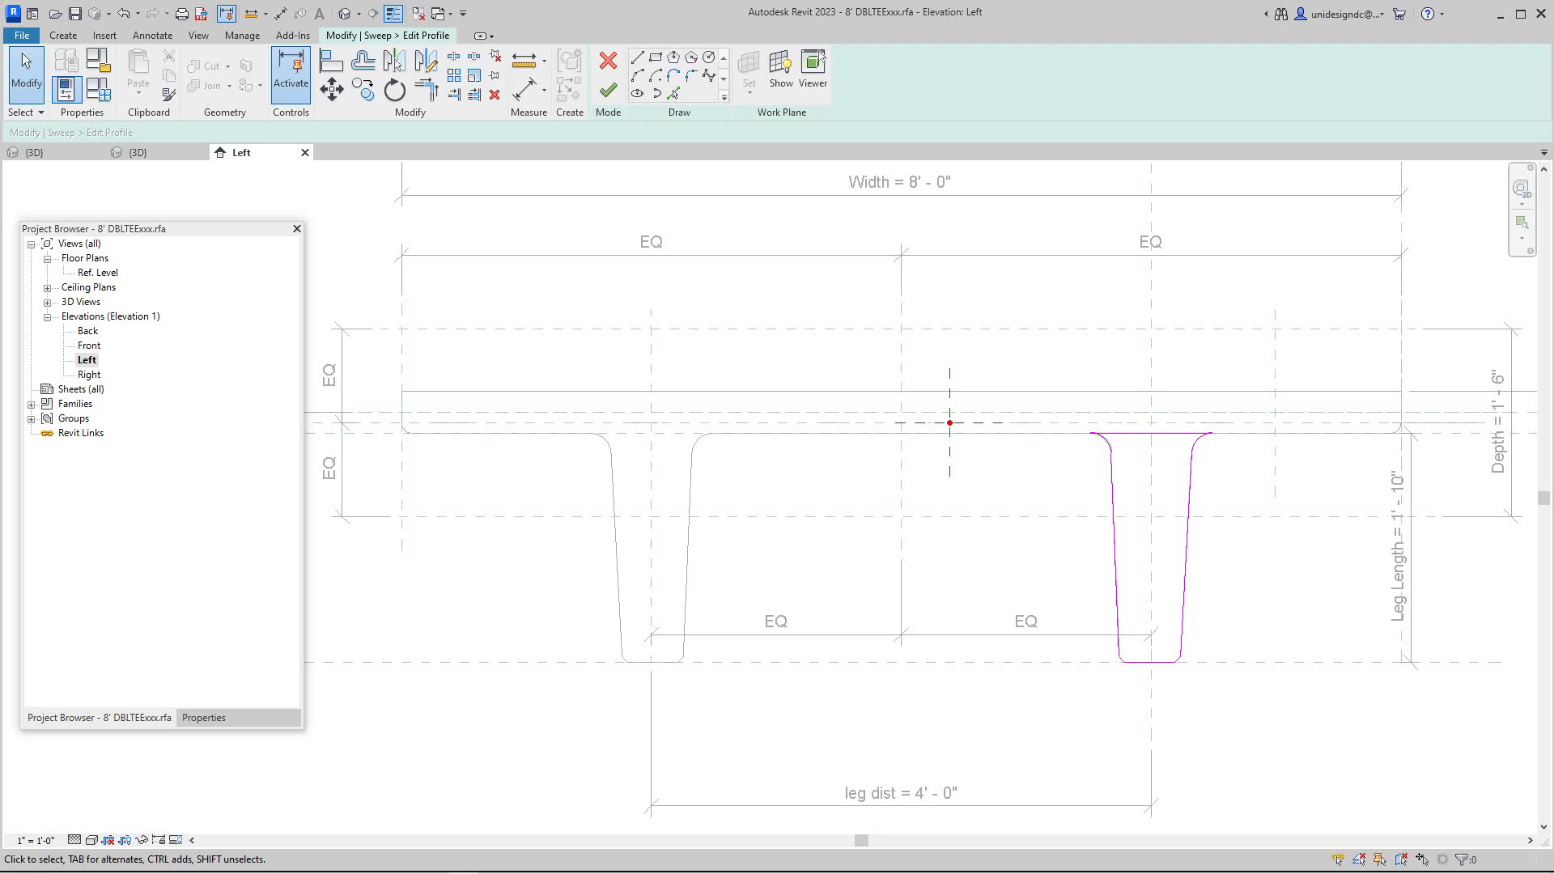
{"action": "left_click_drag", "start_coordinate": [1022, 721], "coordinate": [1247, 422]}
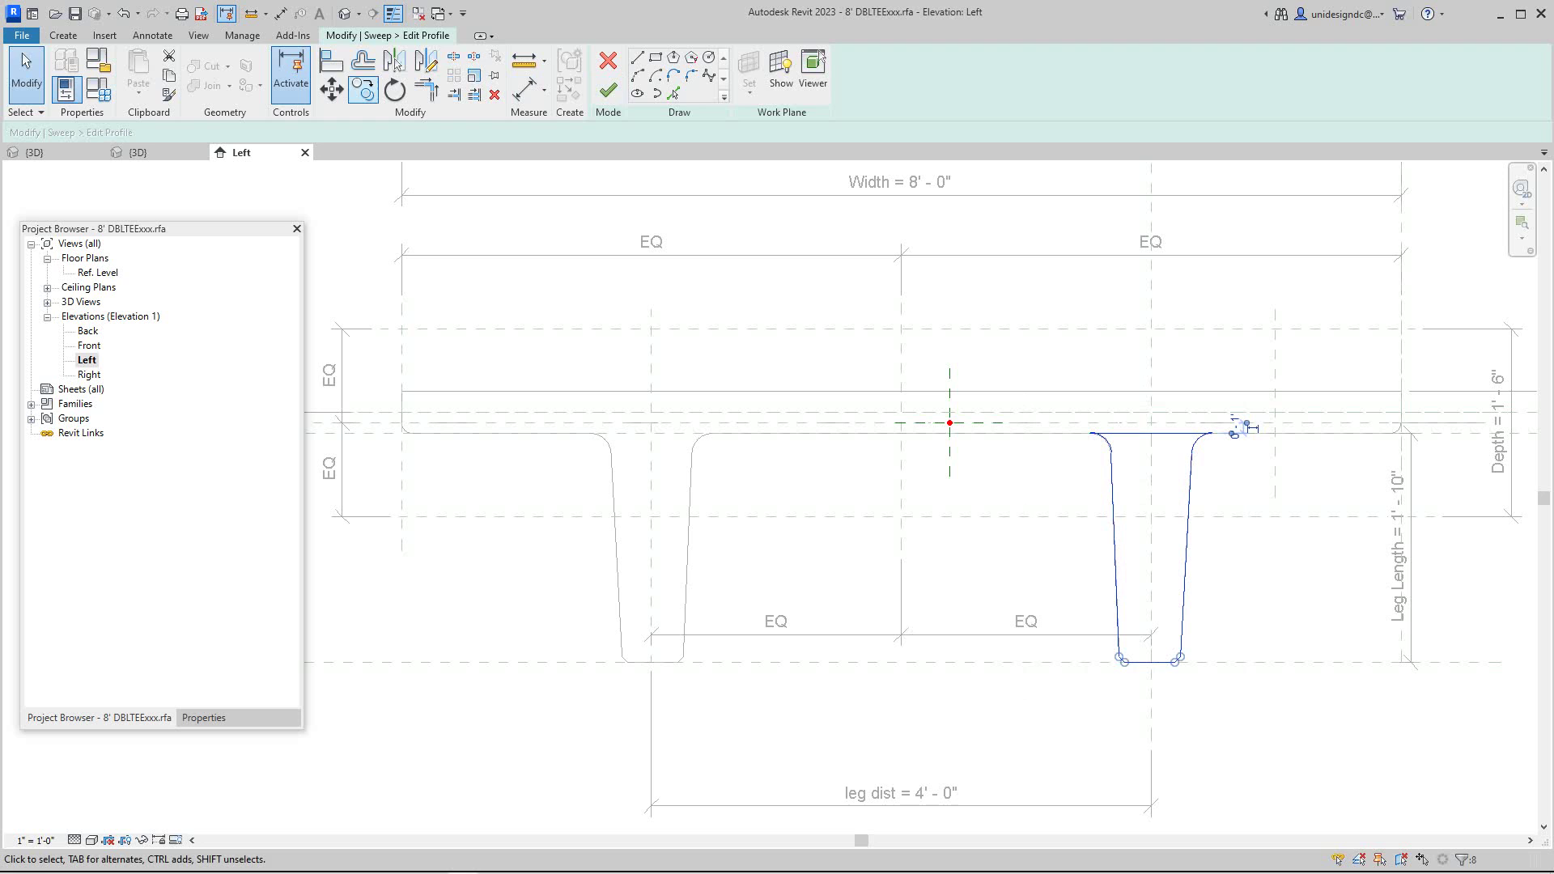
{"action": "key", "text": "m"}
{"action": "key", "text": "v"}
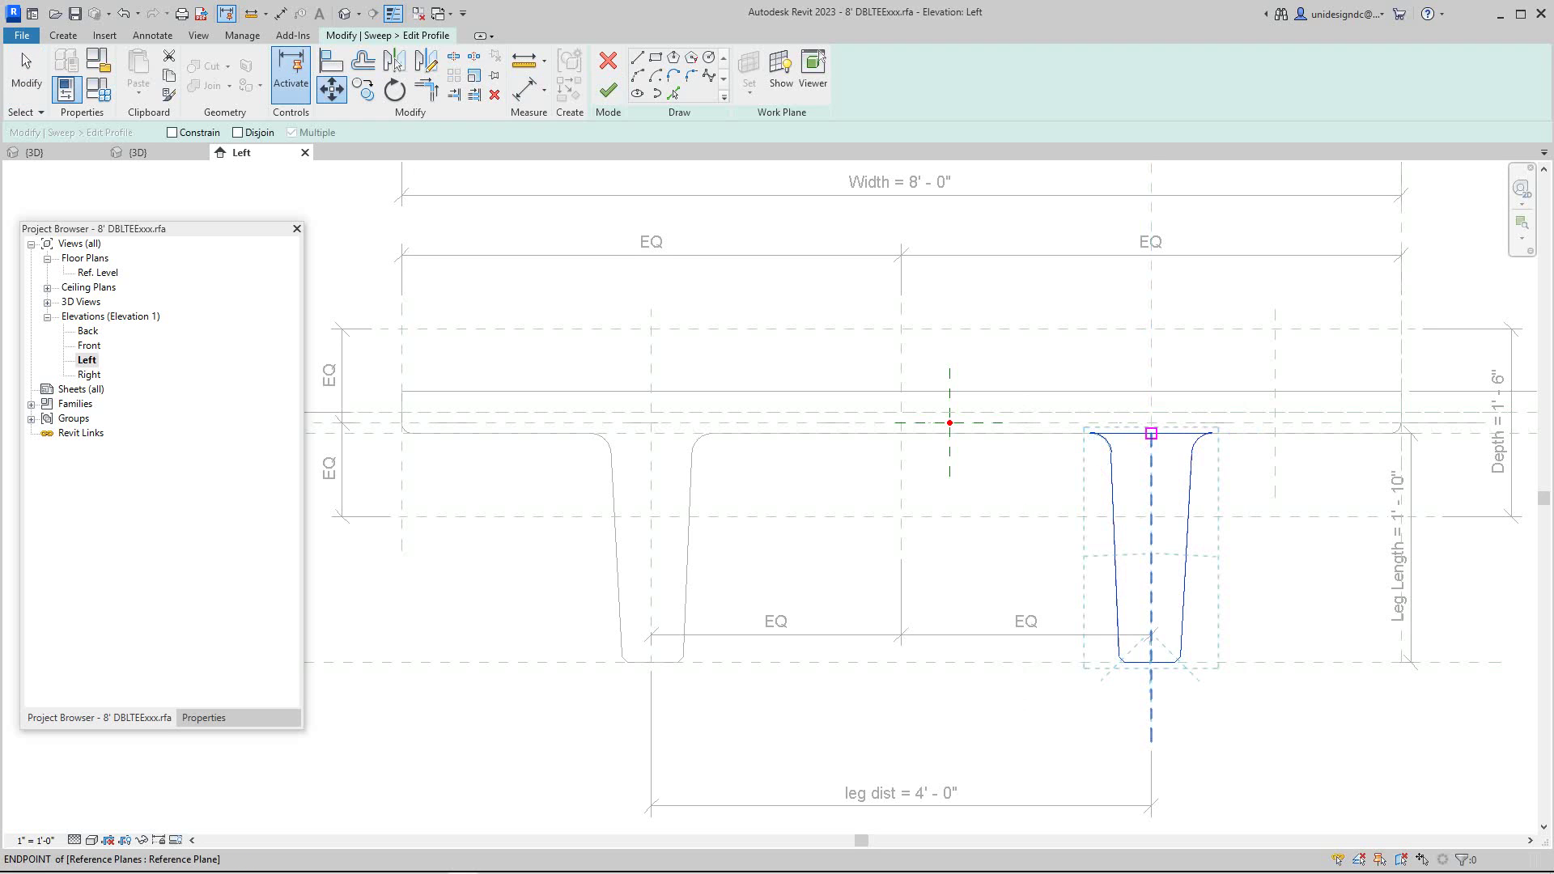
{"action": "left_click", "coordinate": [1151, 433]}
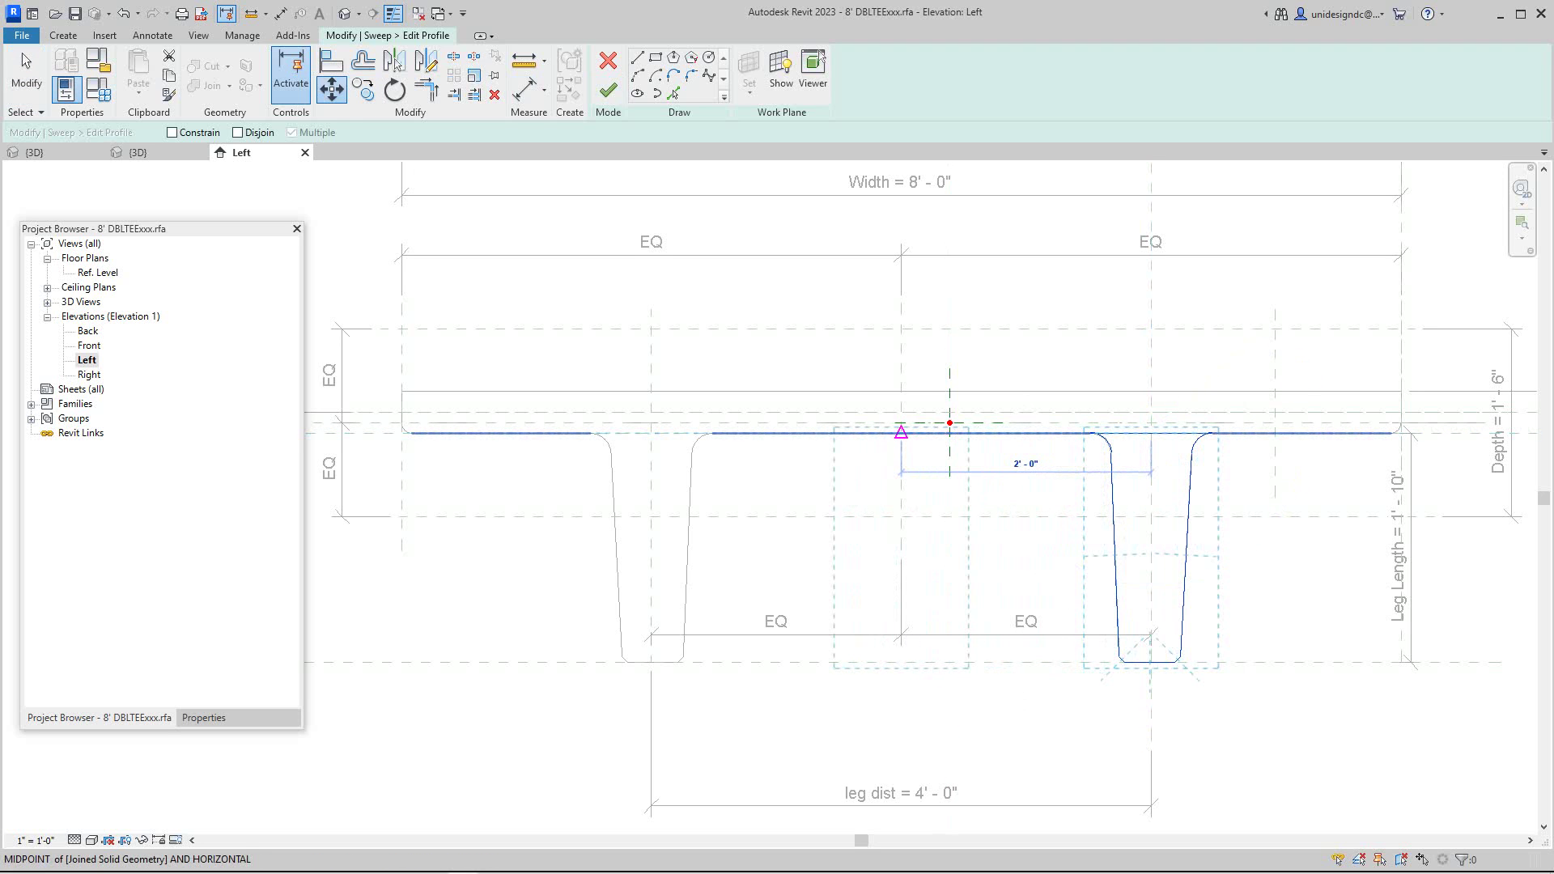
{"action": "left_click", "coordinate": [901, 433]}
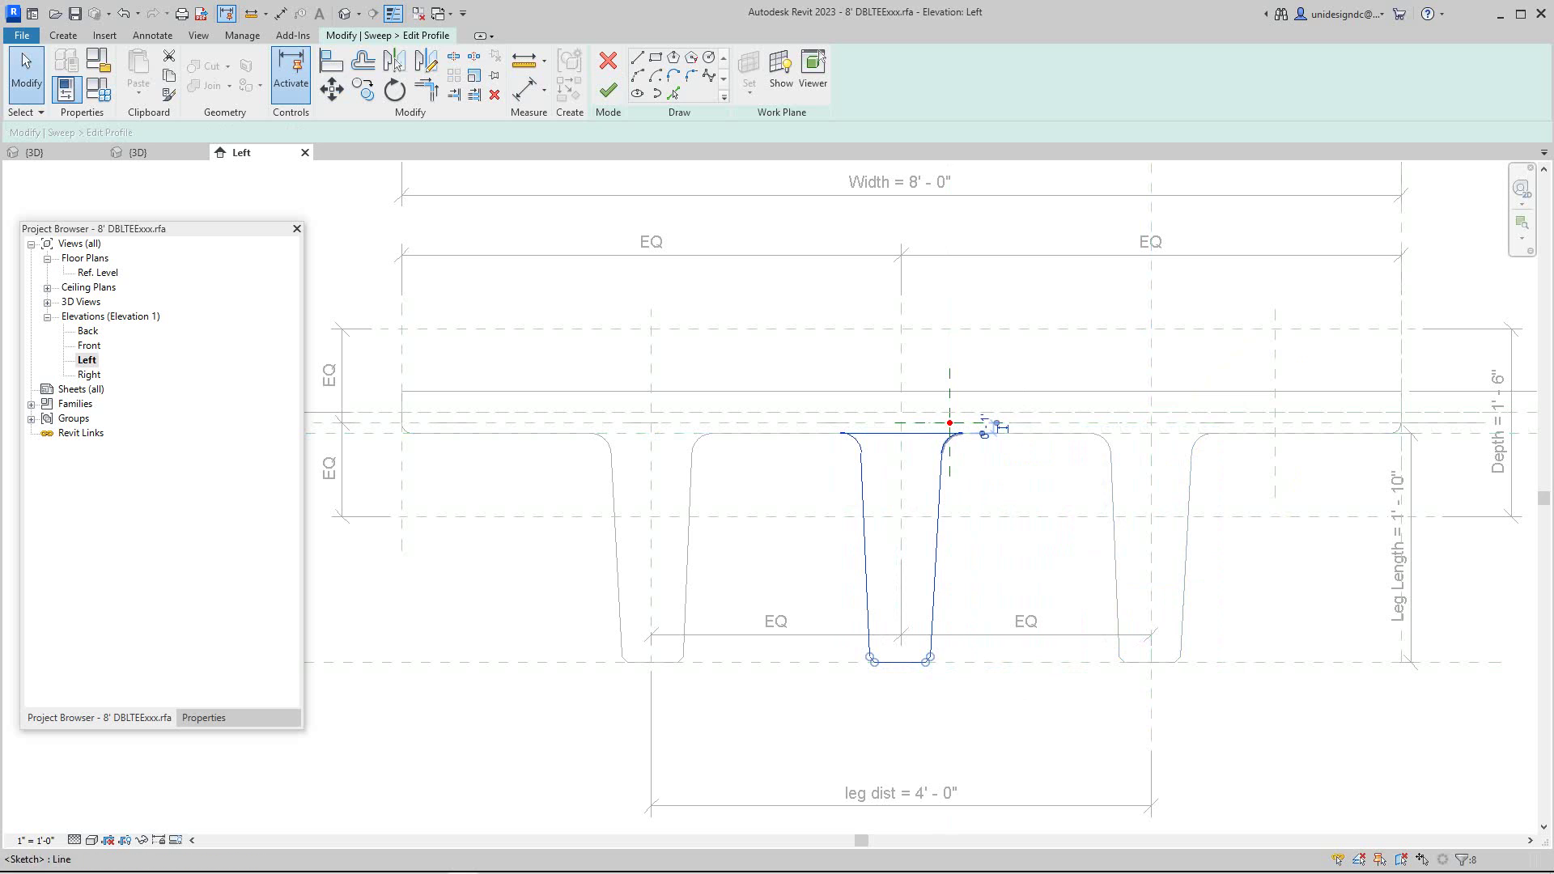
- Finish the stem profile sketch and complete the sweep edit
{"action": "scroll", "coordinate": [997, 425], "scroll_direction": "down", "scroll_amount": 3}
{"action": "scroll", "coordinate": [982, 494], "scroll_direction": "down", "scroll_amount": 2}
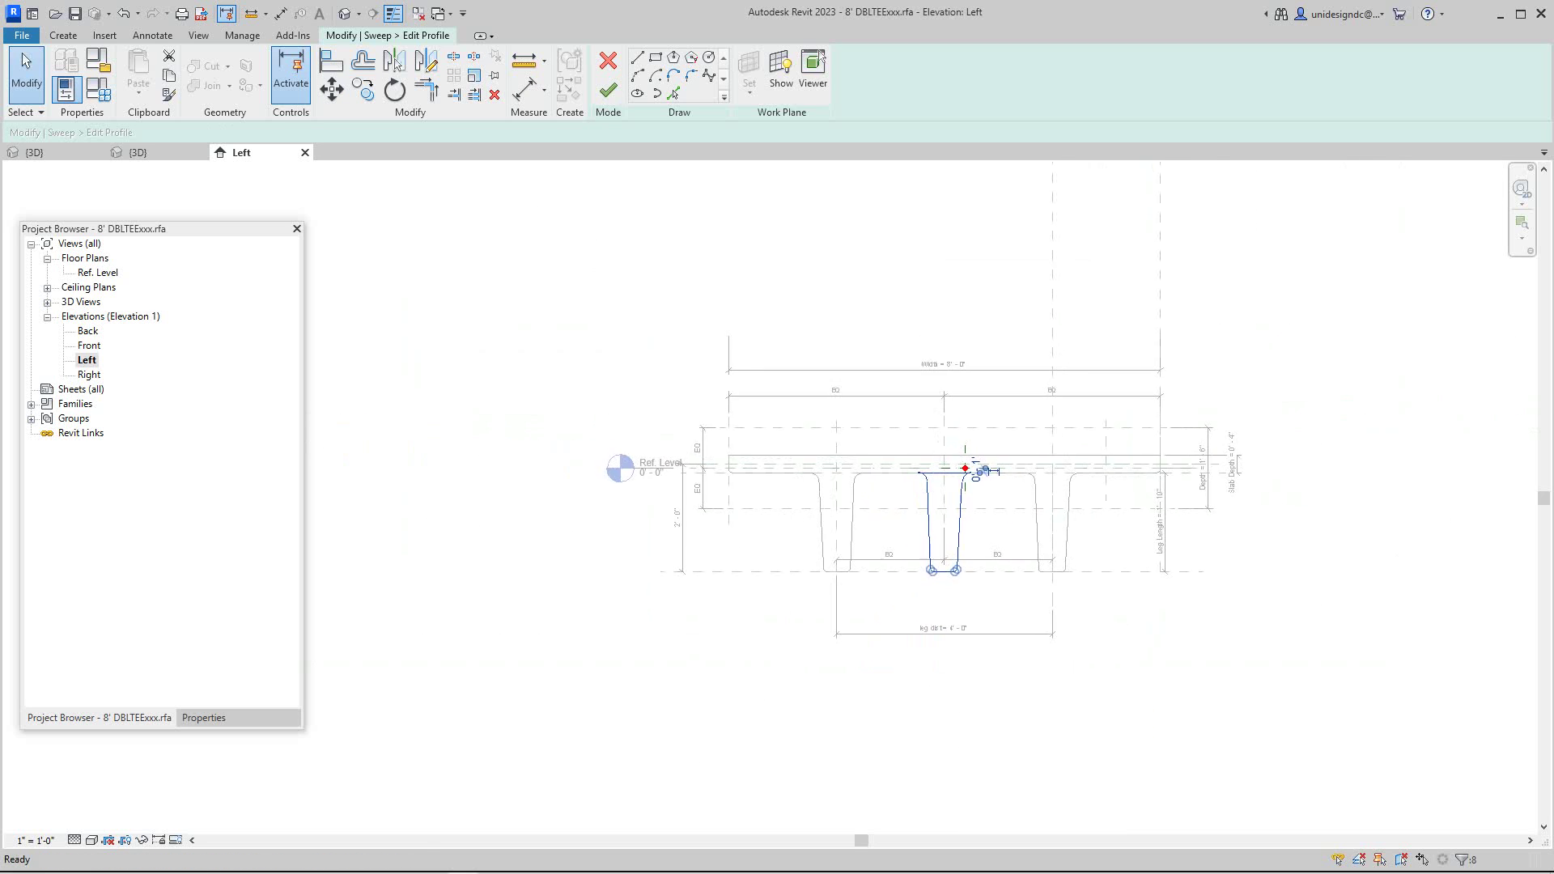
{"action": "scroll", "coordinate": [981, 493], "scroll_direction": "up", "scroll_amount": 3}
{"action": "left_click", "coordinate": [608, 89]}
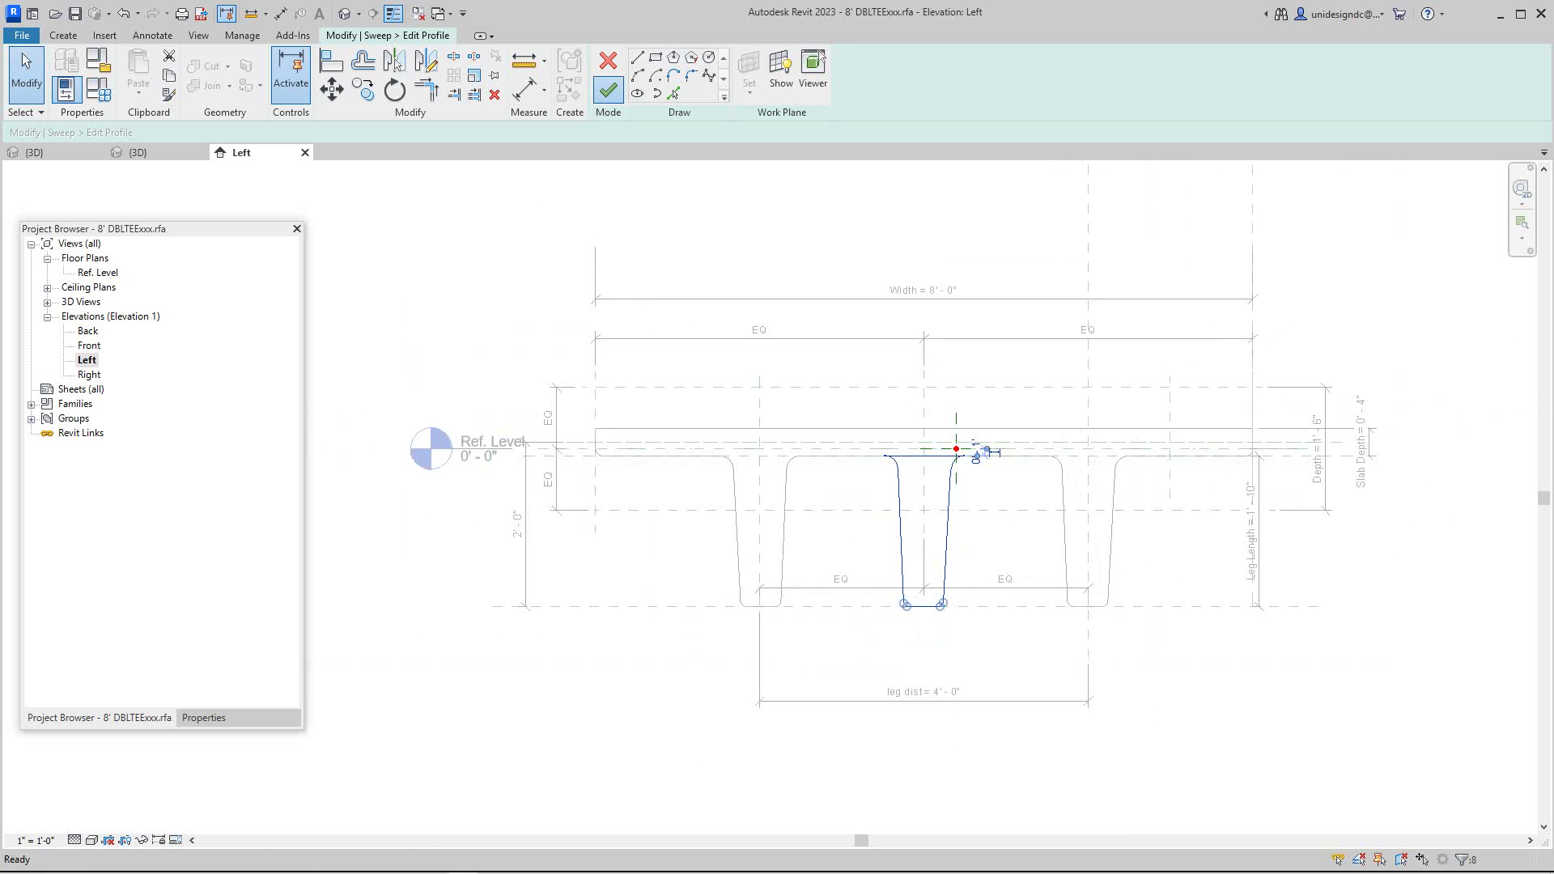
{"action": "left_click", "coordinate": [608, 89]}
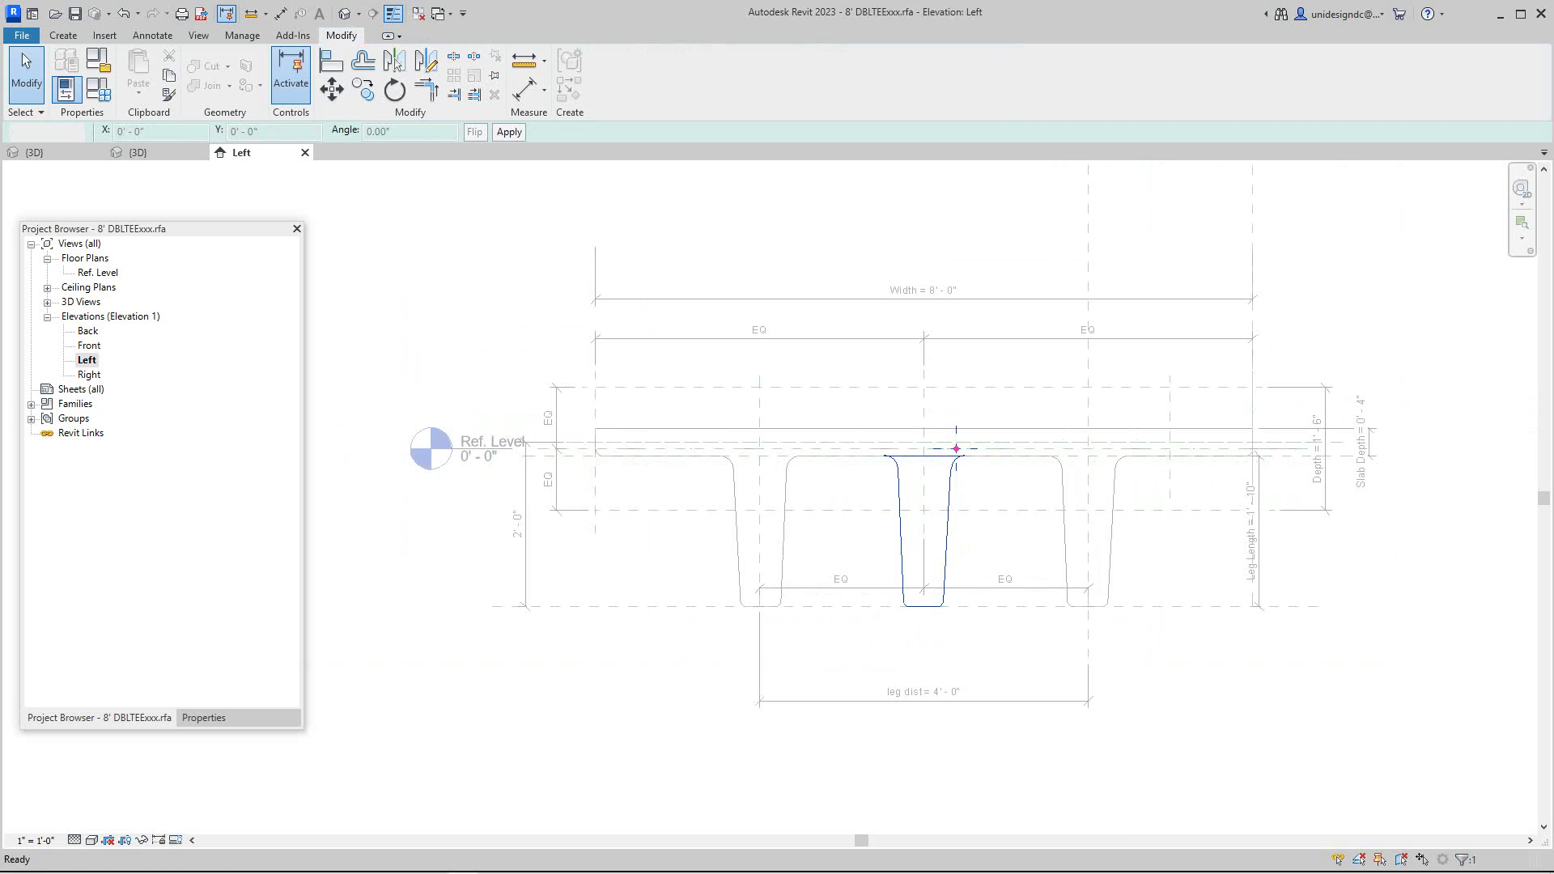
- Open the family's default 3D view and examine the tee's flange and central stem from the end
{"action": "scroll", "coordinate": [853, 553], "scroll_direction": "down", "scroll_amount": 2}
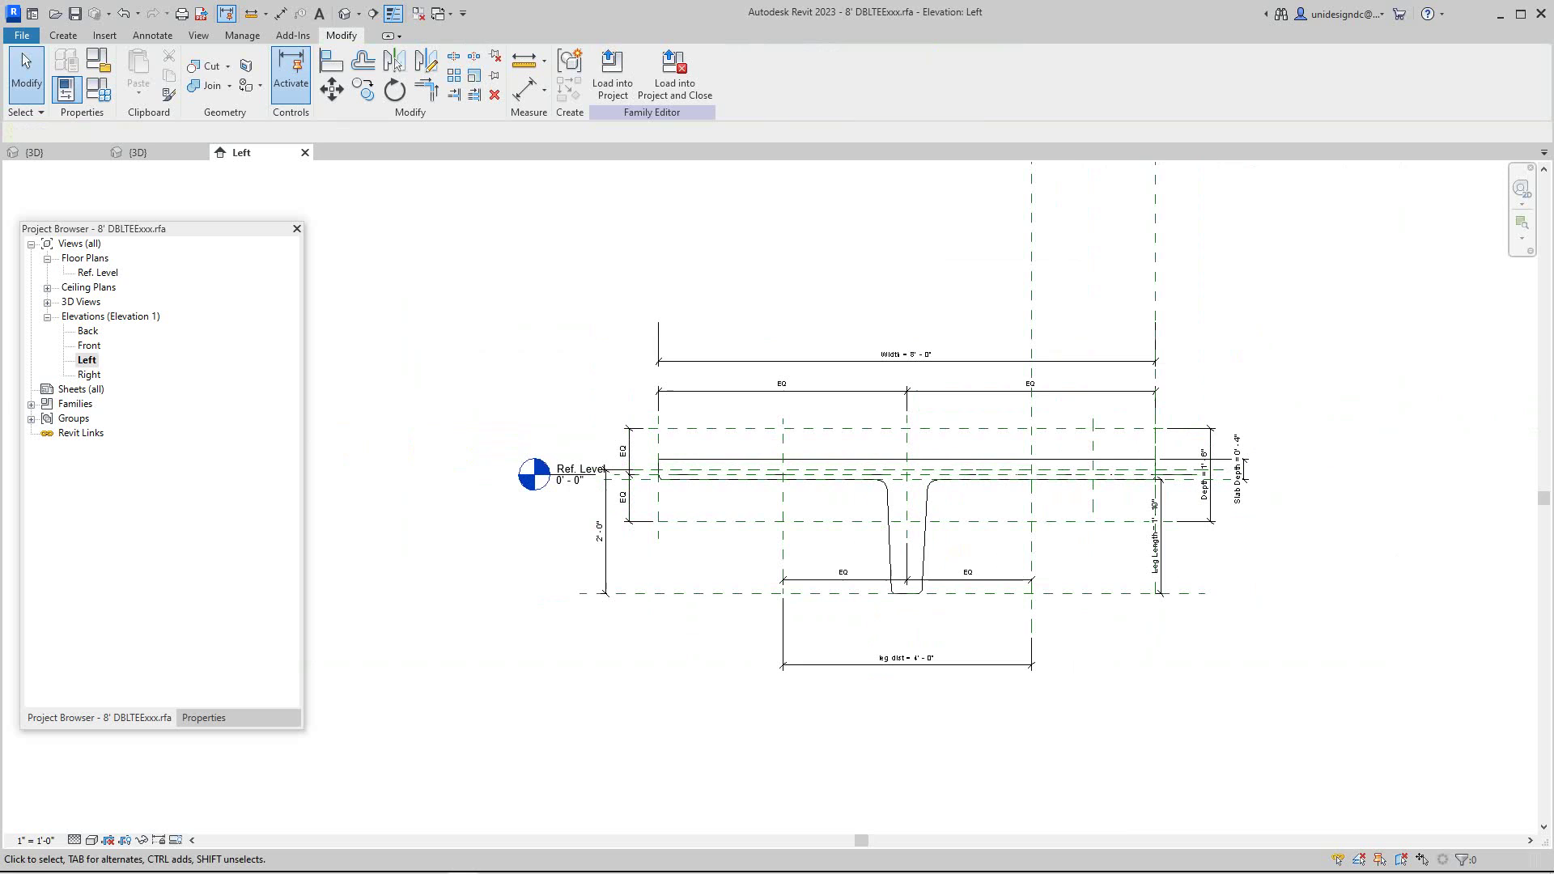
{"action": "scroll", "coordinate": [860, 547], "scroll_direction": "down", "scroll_amount": 2}
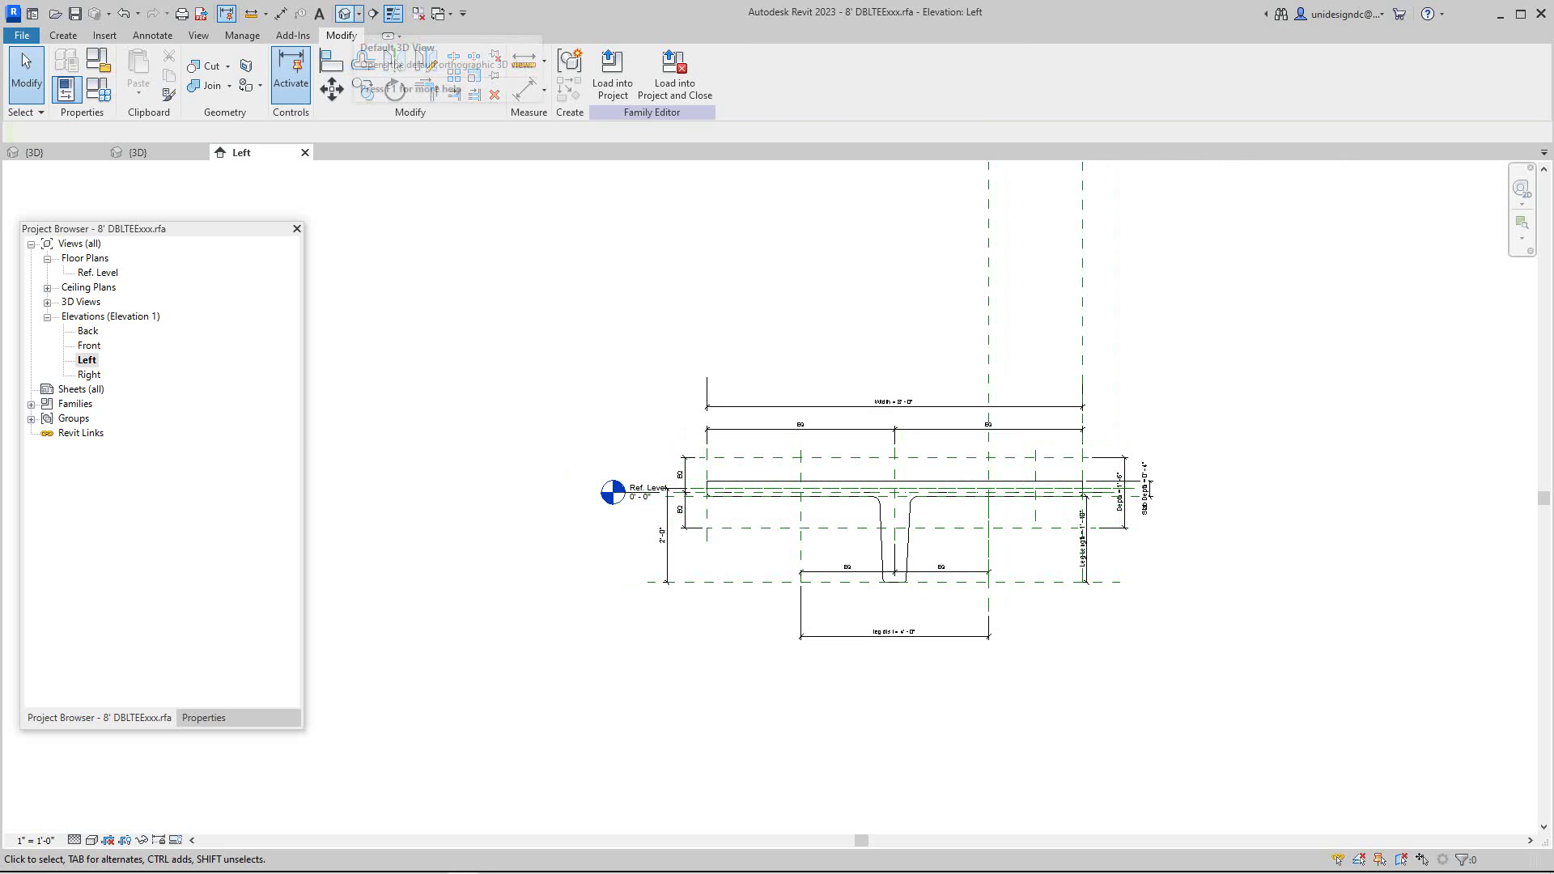
{"action": "left_click", "coordinate": [345, 13]}
{"action": "scroll", "coordinate": [1047, 621], "scroll_direction": "up", "scroll_amount": 1}
{"action": "scroll", "coordinate": [1048, 621], "scroll_direction": "down", "scroll_amount": 3}
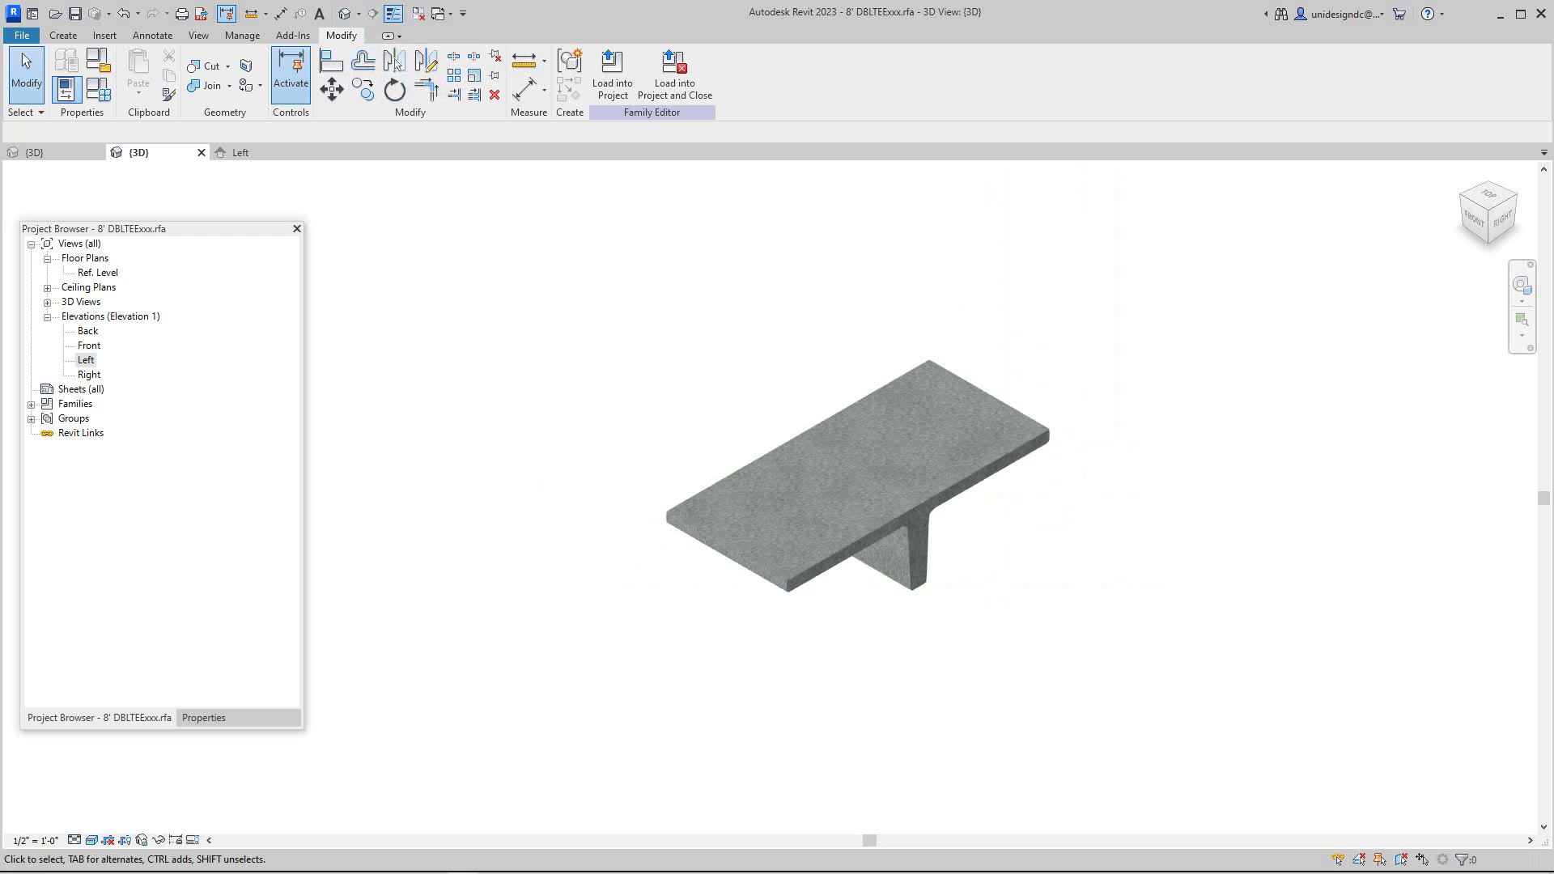
{"action": "left_click", "coordinate": [1502, 218]}
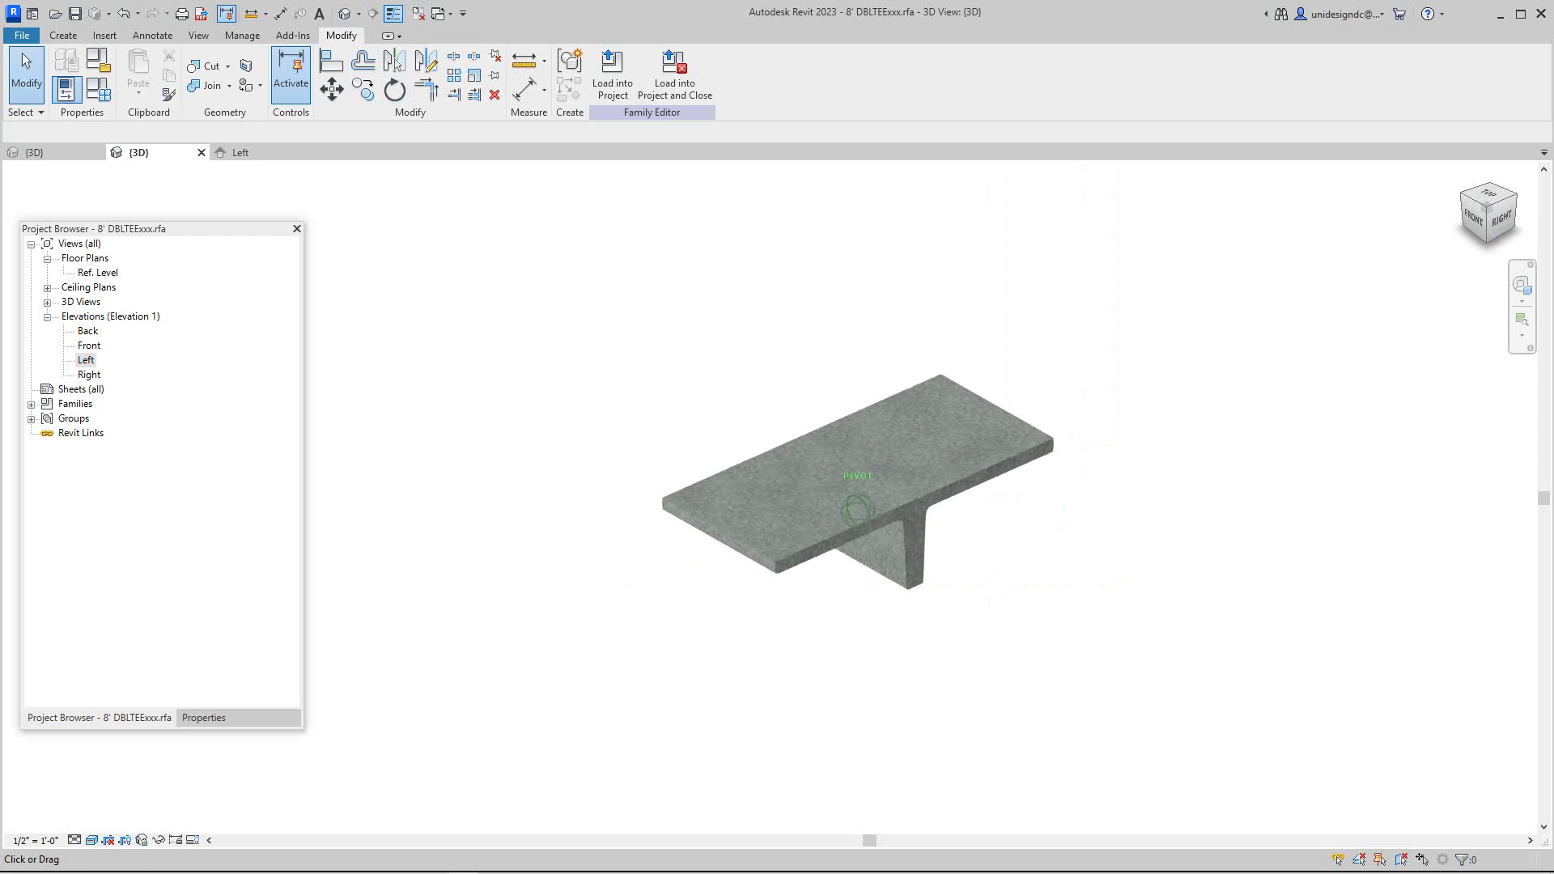
{"action": "left_click_drag", "start_coordinate": [1492, 210], "coordinate": [1463, 283]}
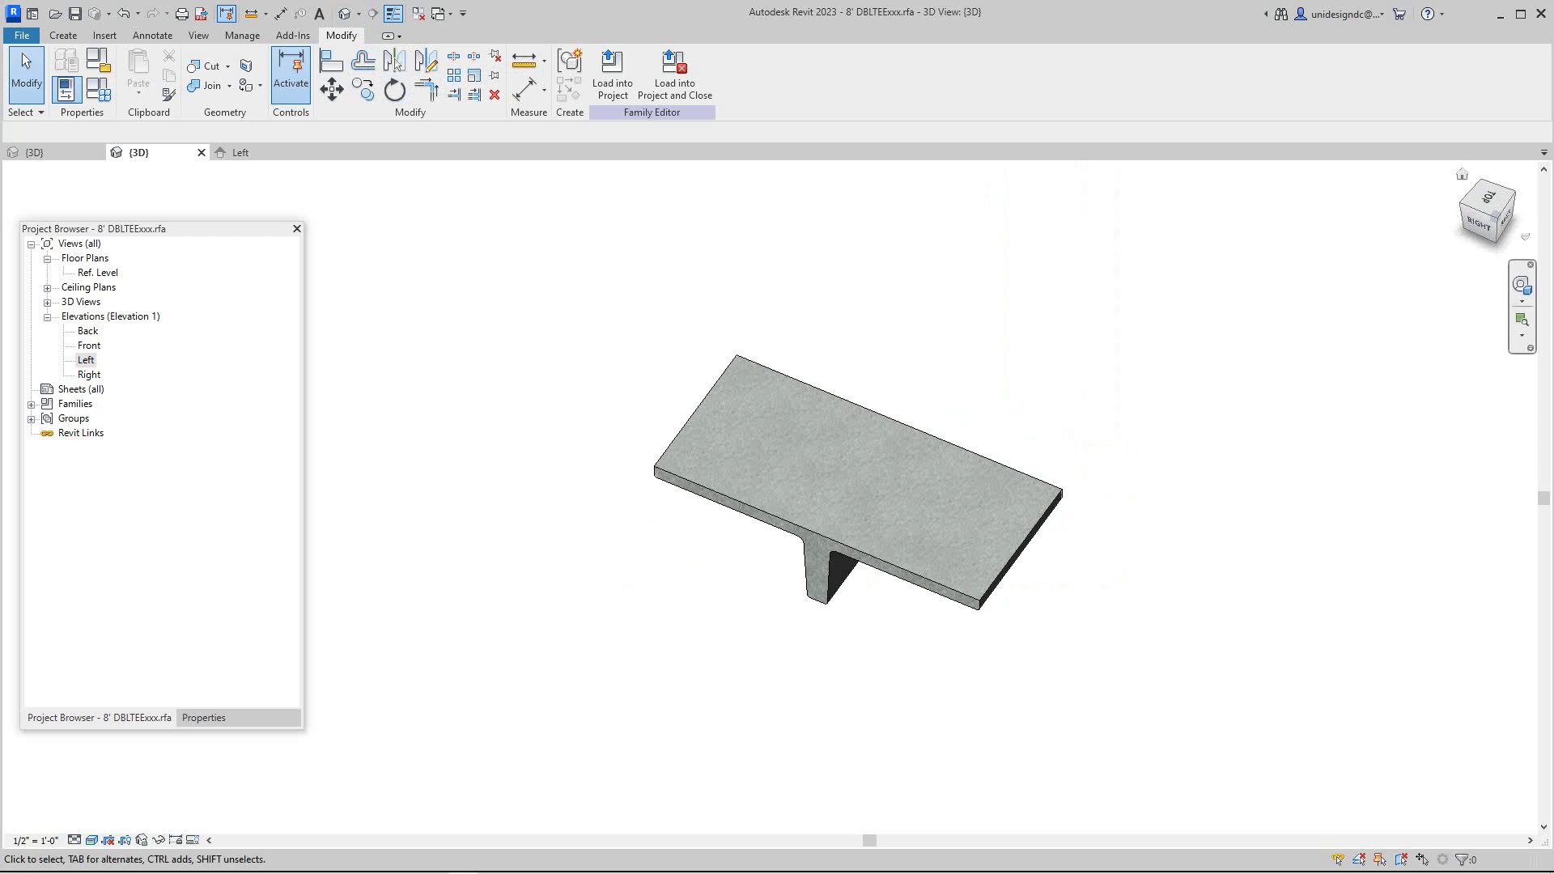
{"action": "scroll", "coordinate": [929, 583], "scroll_direction": "up", "scroll_amount": 2}
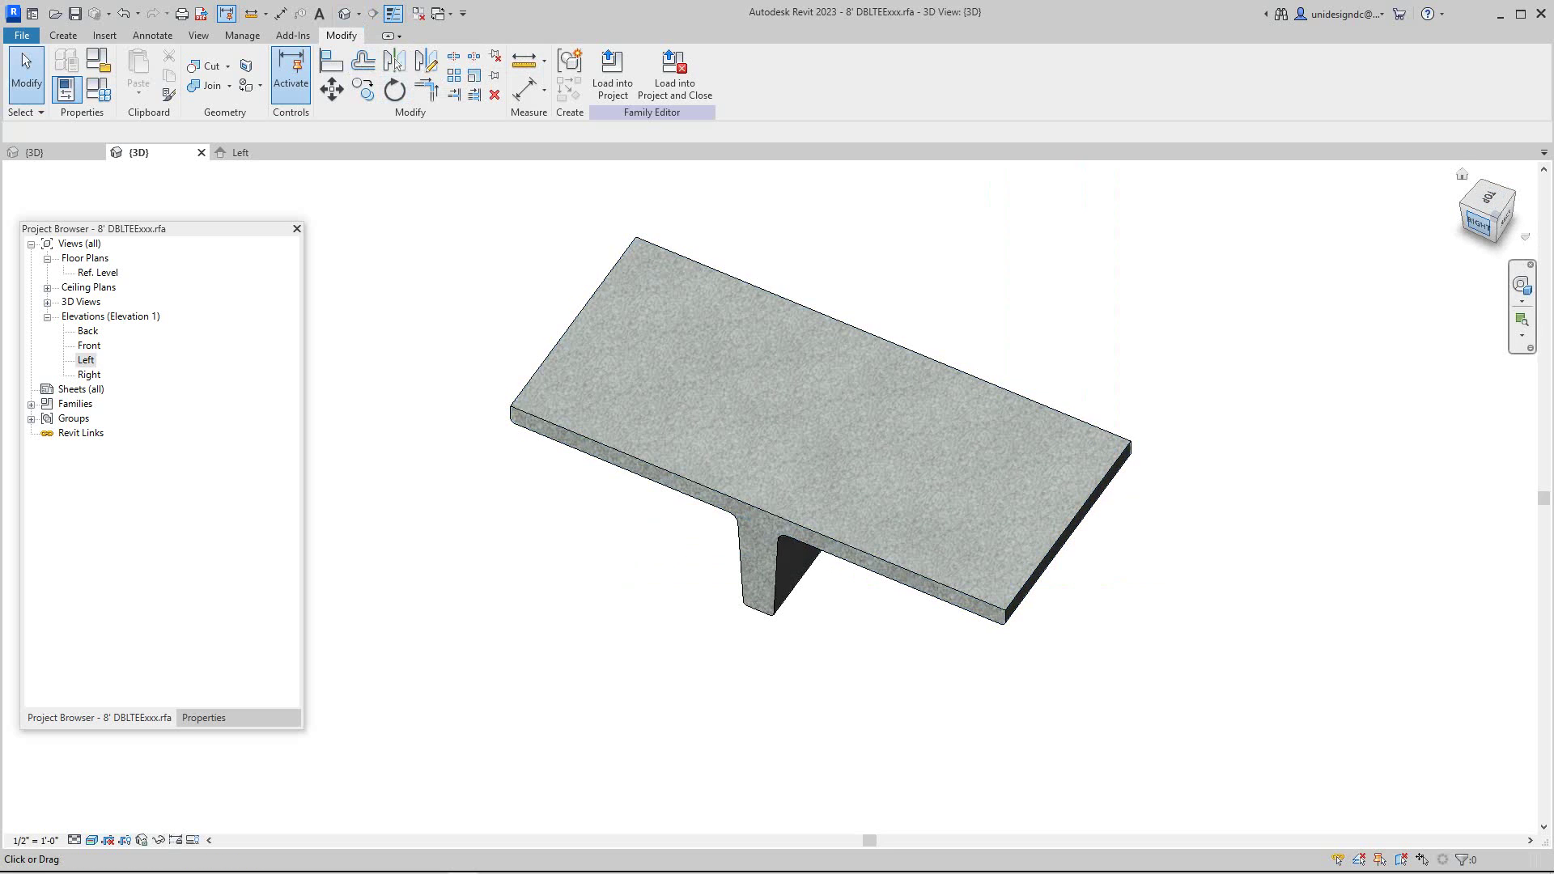
{"action": "left_click_drag", "start_coordinate": [1481, 223], "coordinate": [1472, 206]}
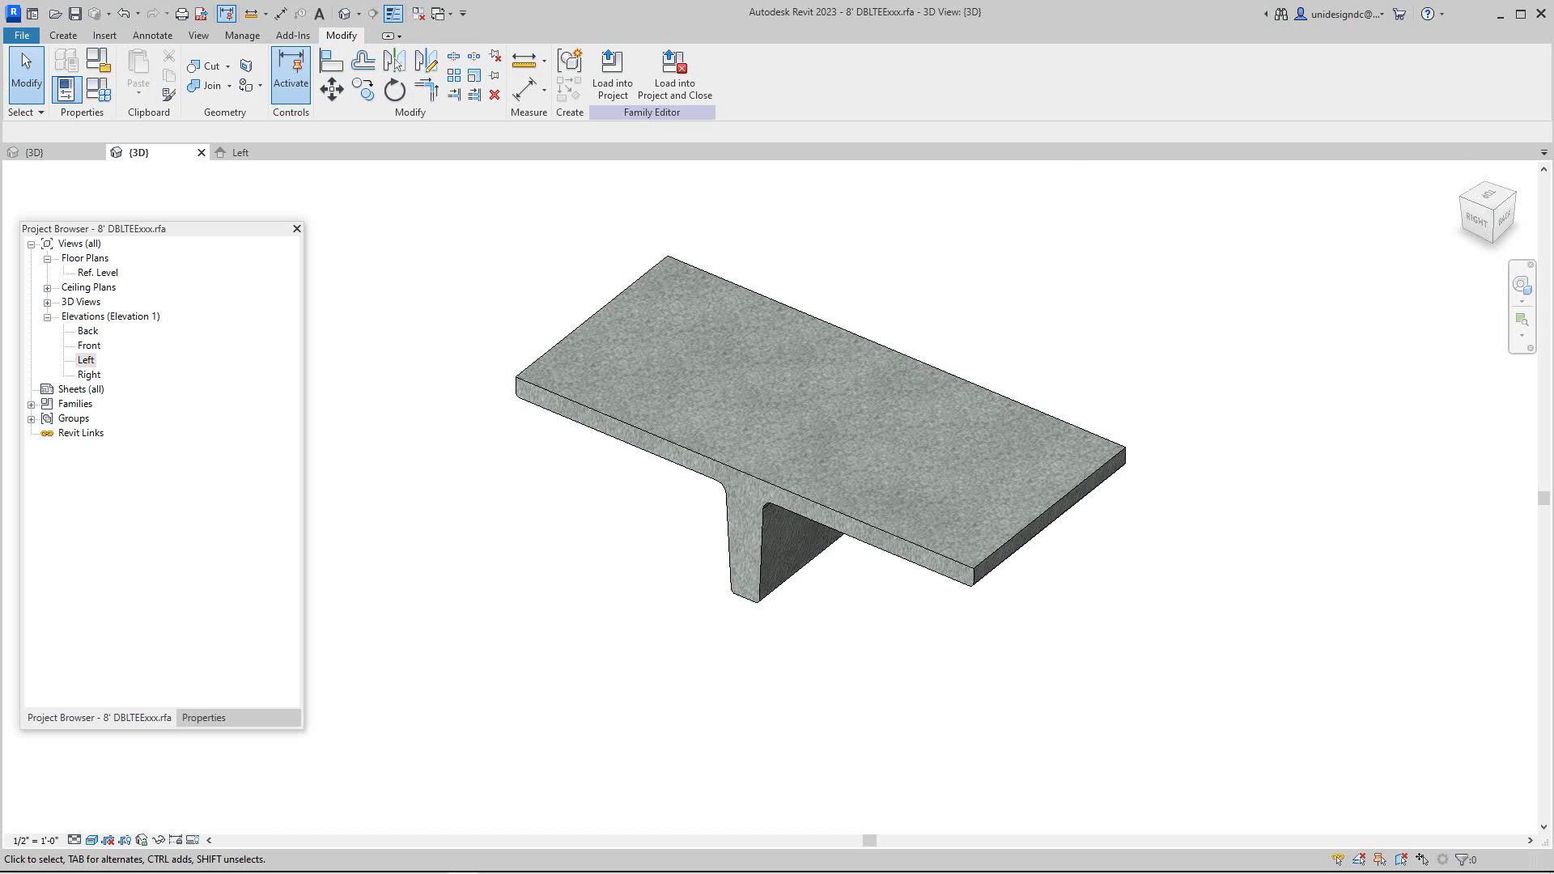
{"action": "middle_click_drag", "start_coordinate": [821, 420], "coordinate": [851, 543]}
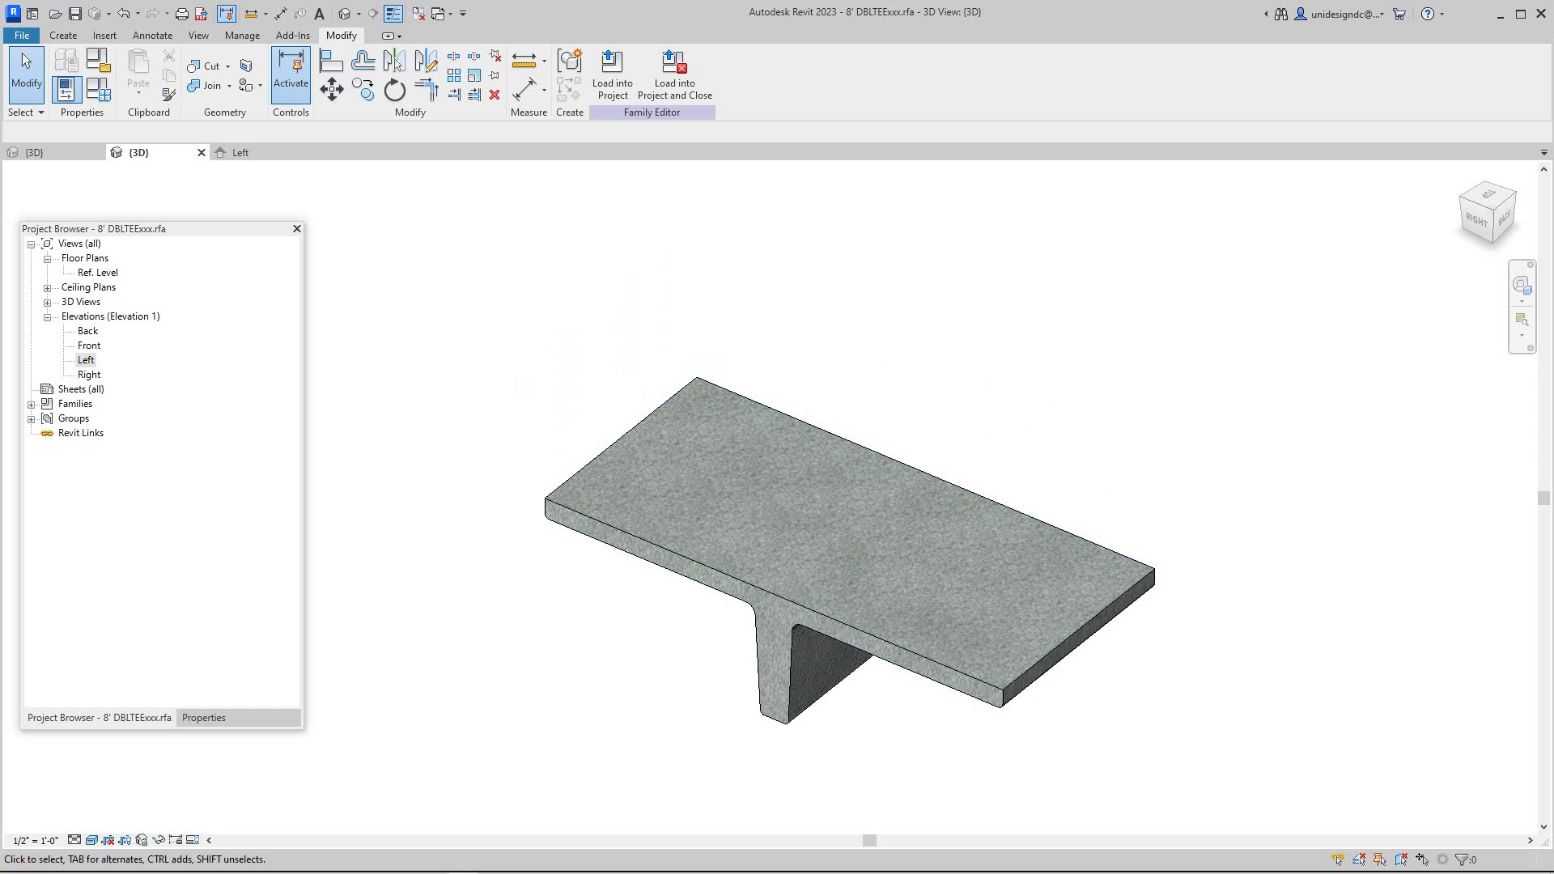
{"action": "scroll", "coordinate": [800, 640], "scroll_direction": "up", "scroll_amount": 4}
{"action": "scroll", "coordinate": [765, 656], "scroll_direction": "down", "scroll_amount": 6}
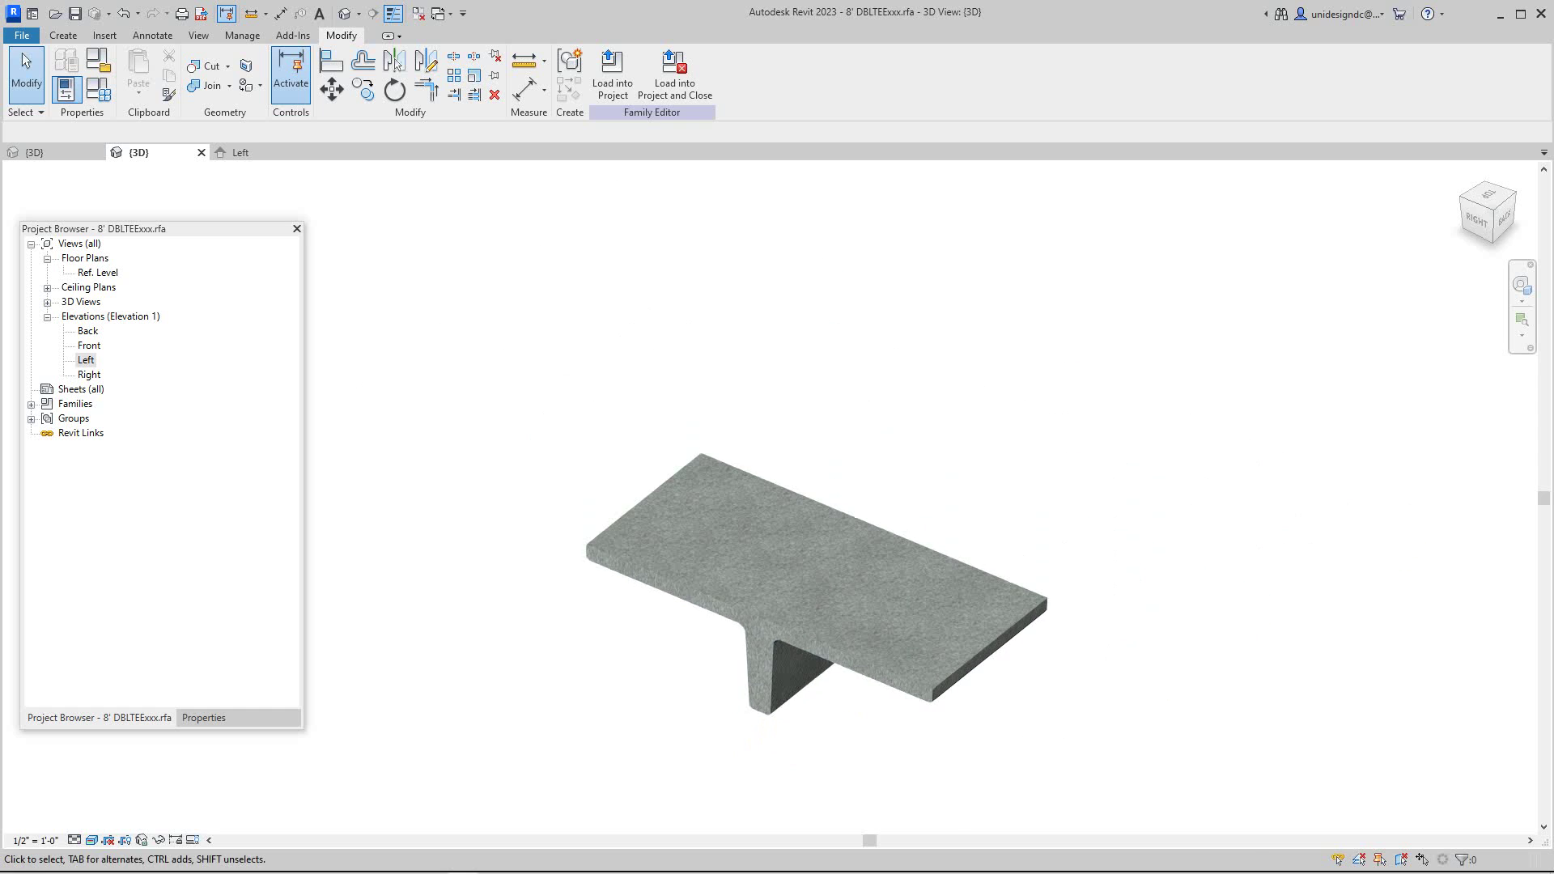
{"action": "middle_click_drag", "start_coordinate": [764, 656], "coordinate": [781, 615]}
{"action": "middle_click_drag", "start_coordinate": [864, 482], "coordinate": [866, 486]}
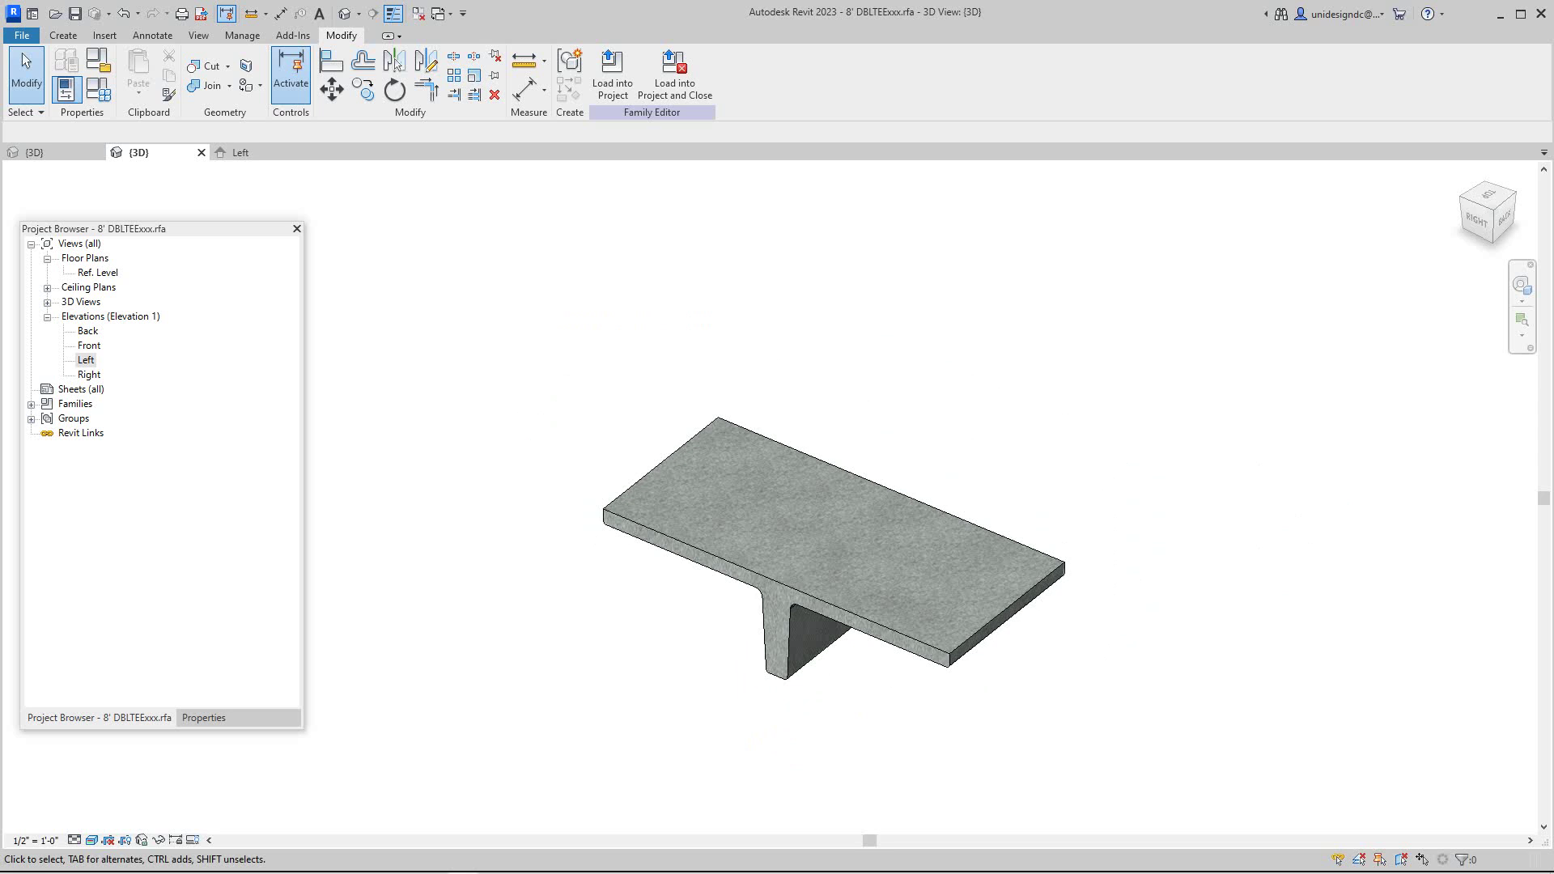
- Tile the open family and project views and fit the model in every view
{"action": "key", "text": "w"}
{"action": "key", "text": "t"}
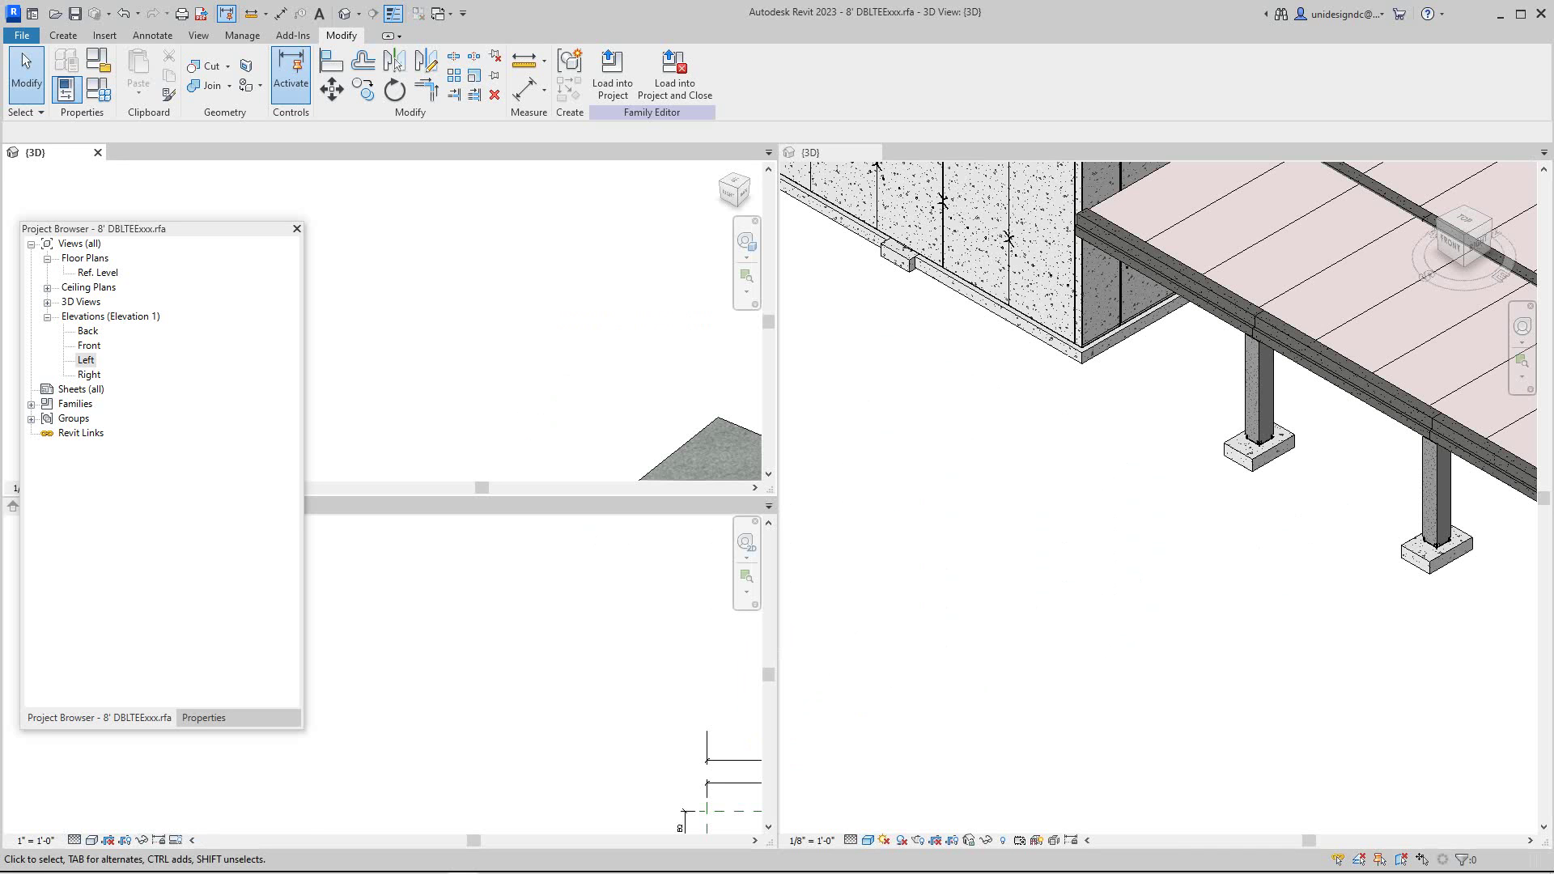
{"action": "key", "text": "z"}
{"action": "key", "text": "a"}
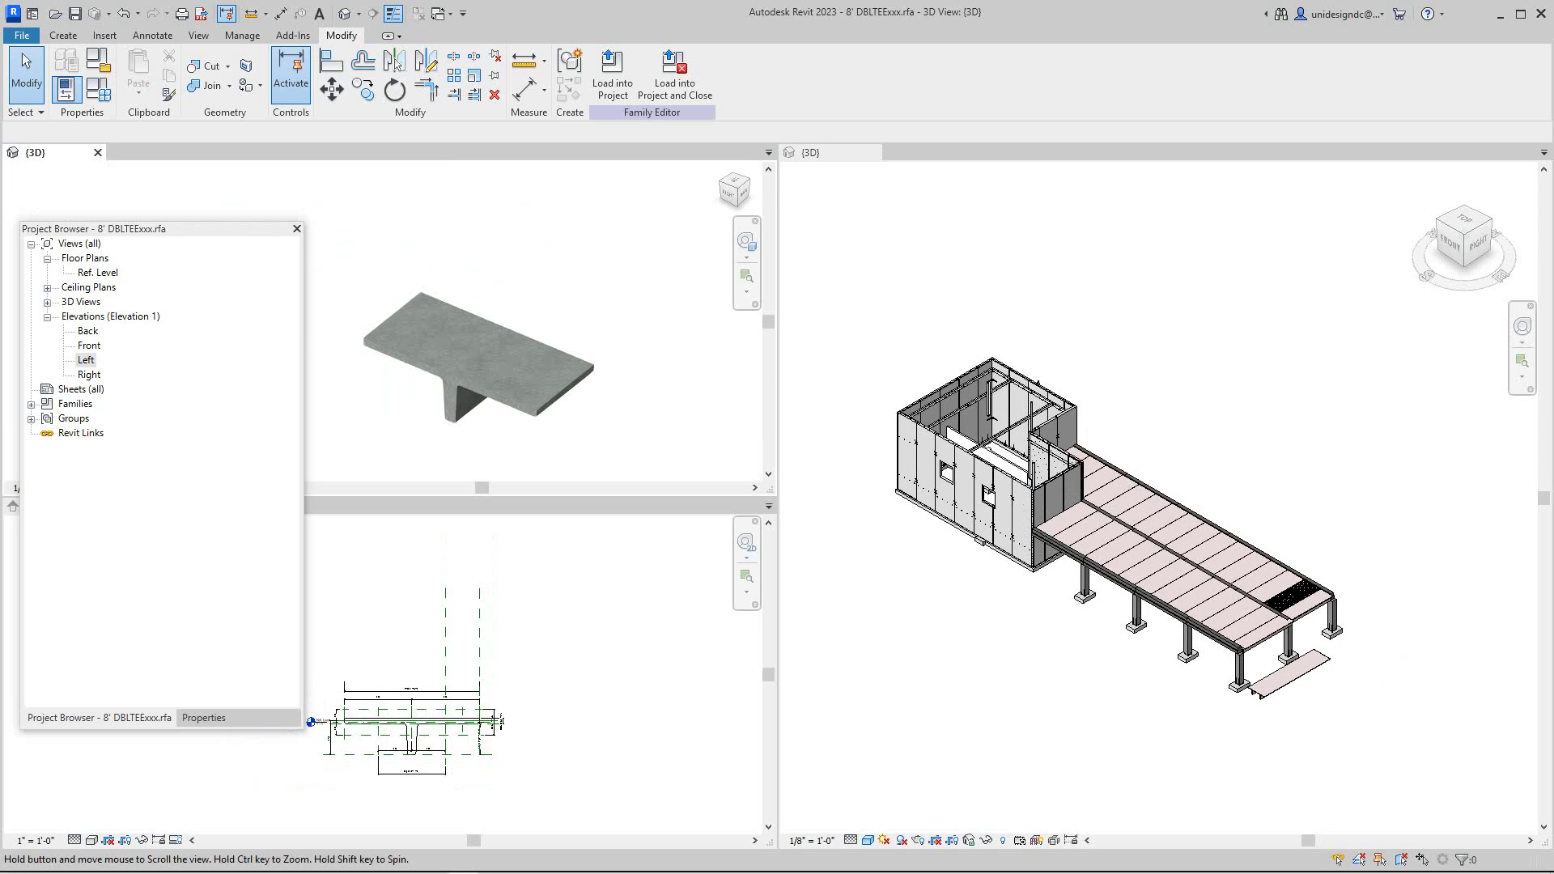
{"action": "scroll", "coordinate": [1154, 672], "scroll_direction": "up", "scroll_amount": 2}
{"action": "scroll", "coordinate": [1221, 541], "scroll_direction": "down", "scroll_amount": 2}
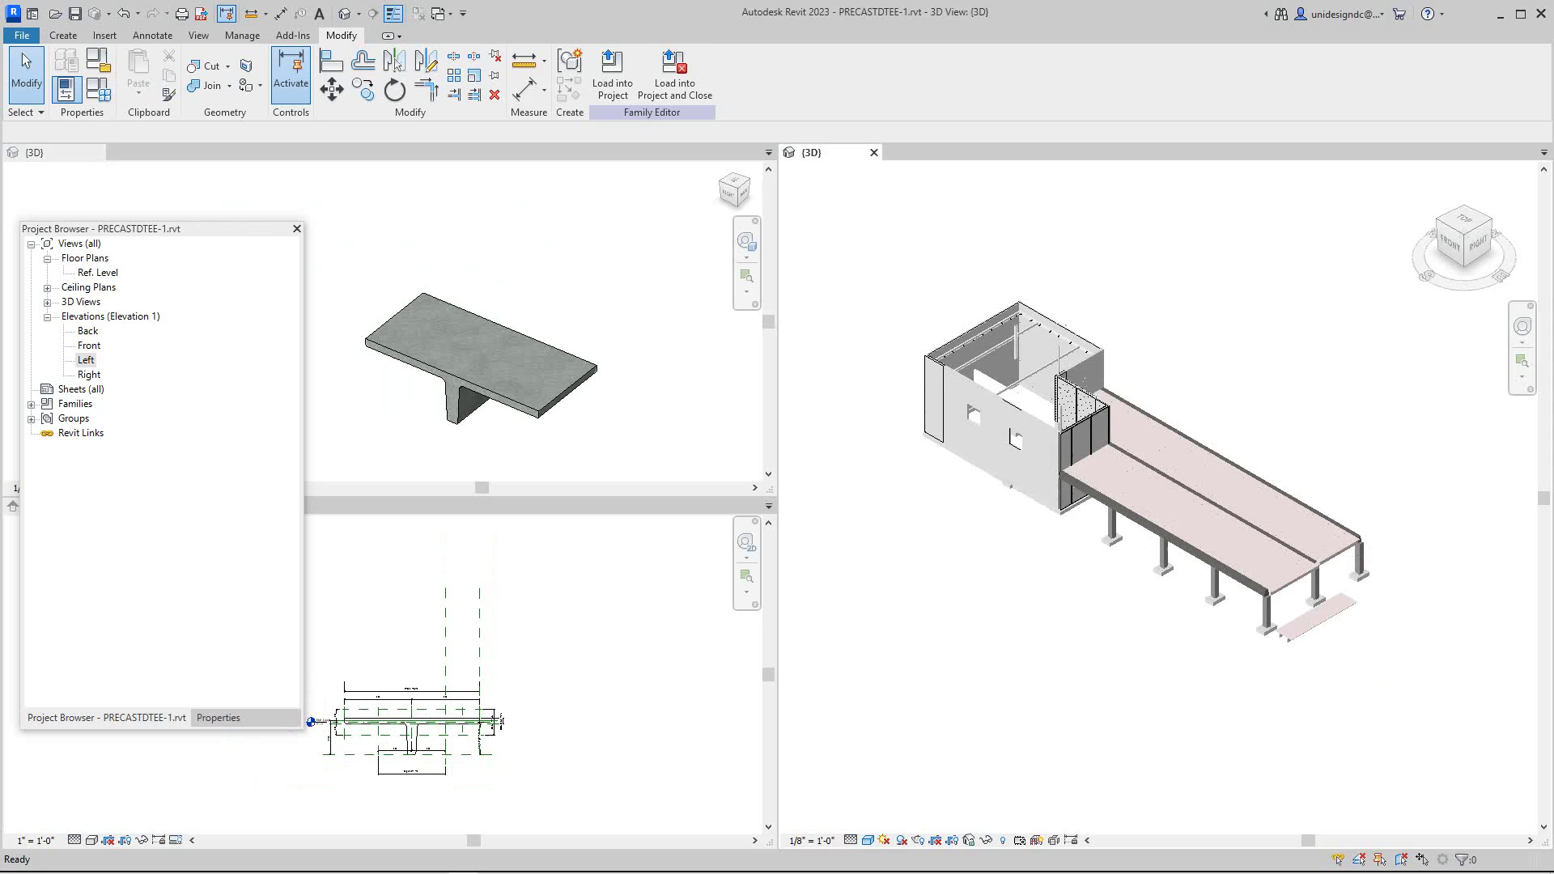
- Load the modified tee family into the PRECASTDTEE-1 project, overwriting the existing version and its parameter values, and accept the rebar warnings
{"action": "middle_click_drag", "start_coordinate": [1221, 541], "coordinate": [986, 544], "text": "shift"}
{"action": "scroll", "coordinate": [1016, 607], "scroll_direction": "up", "scroll_amount": 3}
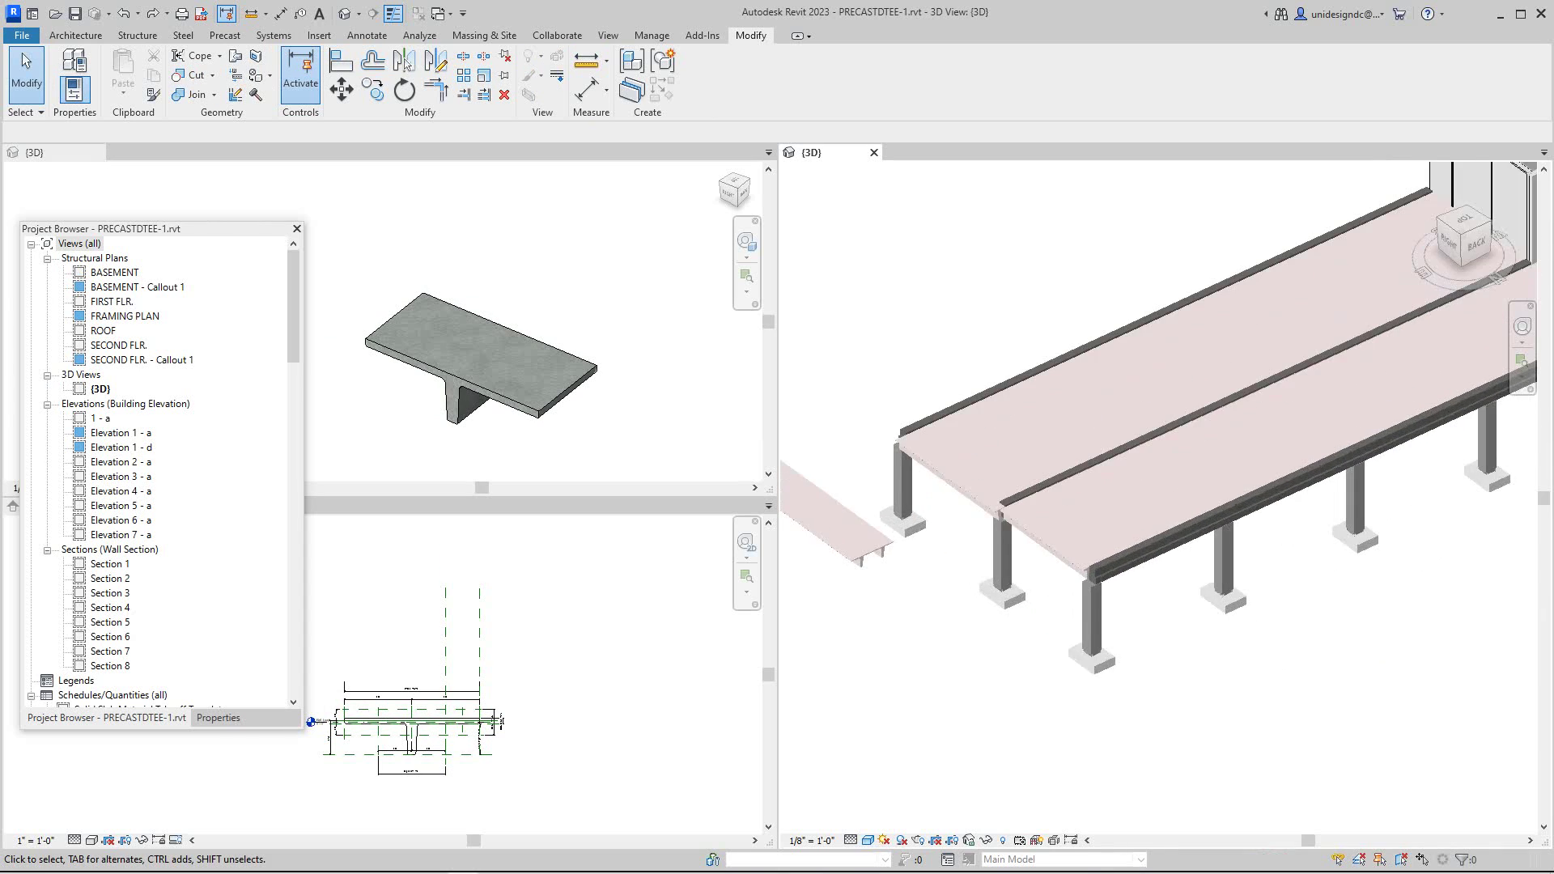
{"action": "middle_click_drag", "start_coordinate": [821, 593], "coordinate": [991, 651]}
{"action": "scroll", "coordinate": [1013, 638], "scroll_direction": "up", "scroll_amount": 2}
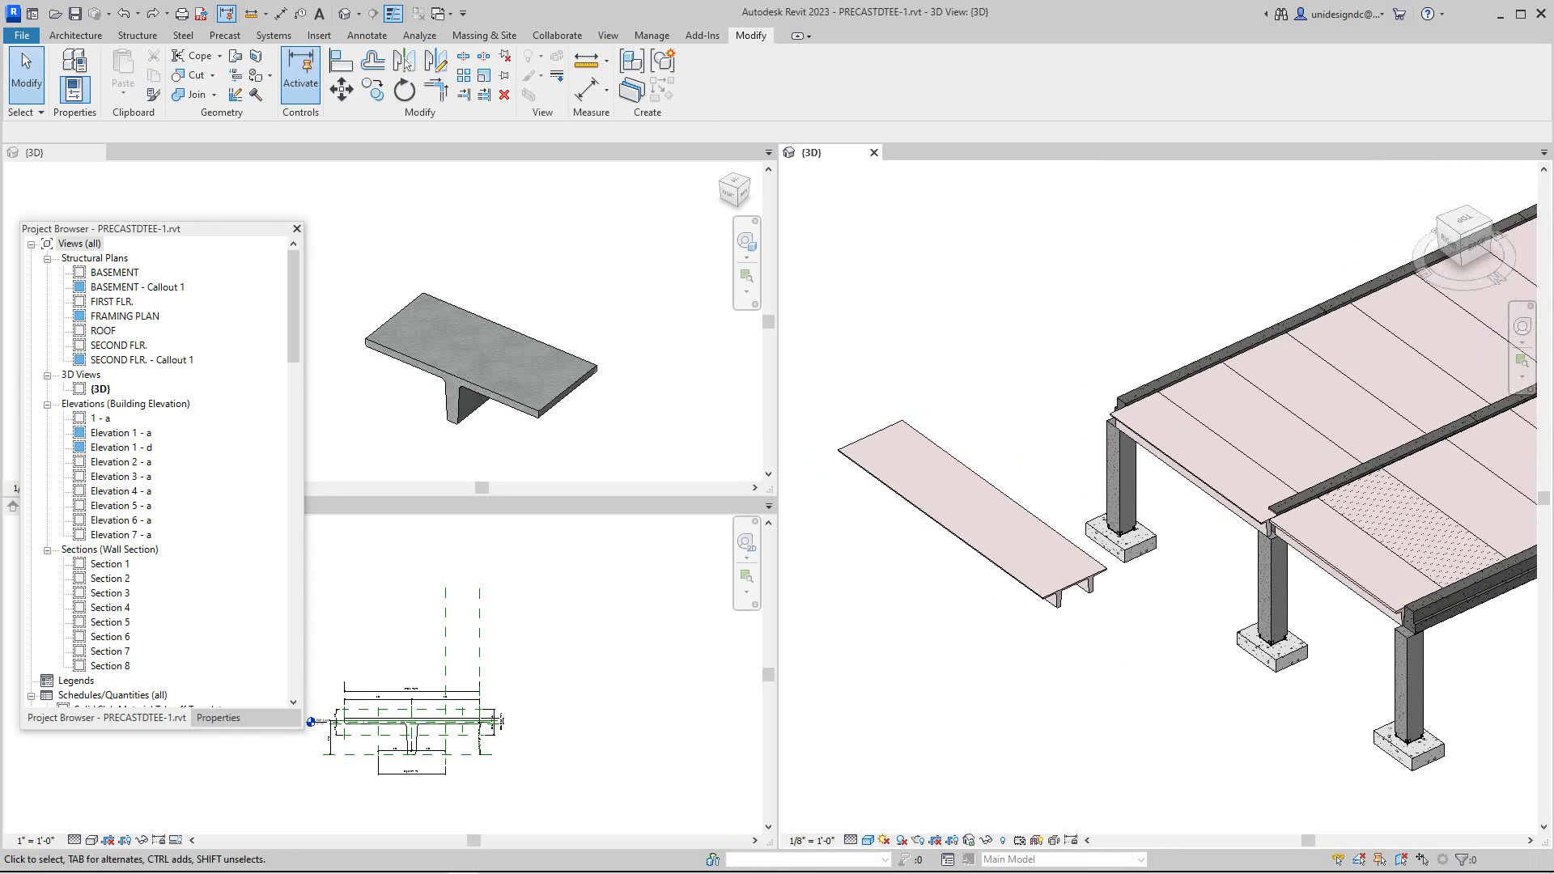
{"action": "key", "text": "ctrl+Tab"}
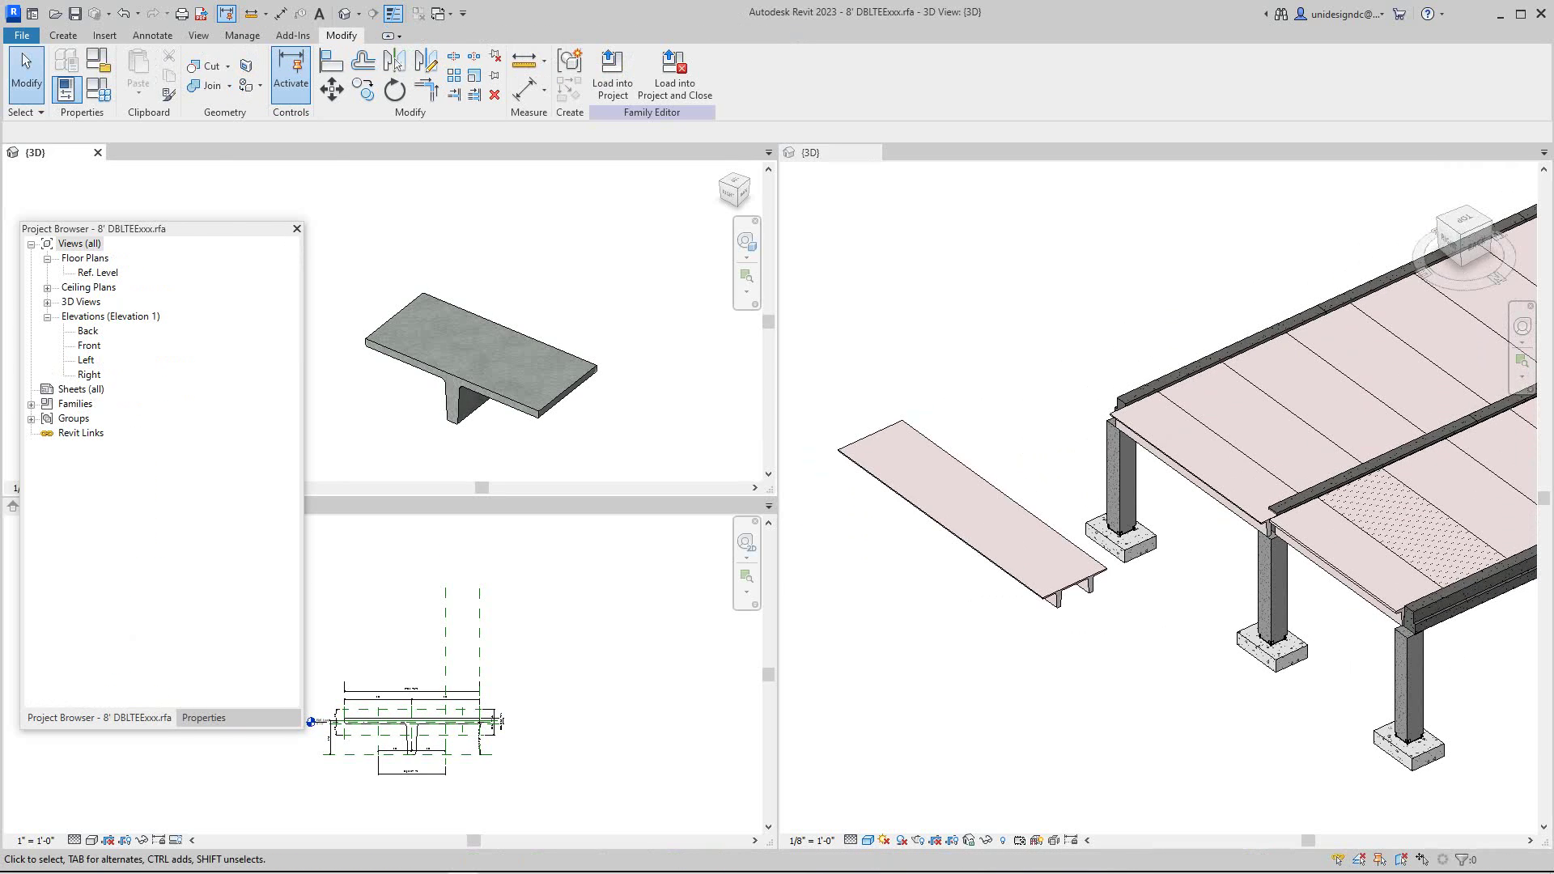
{"action": "left_click", "coordinate": [612, 74]}
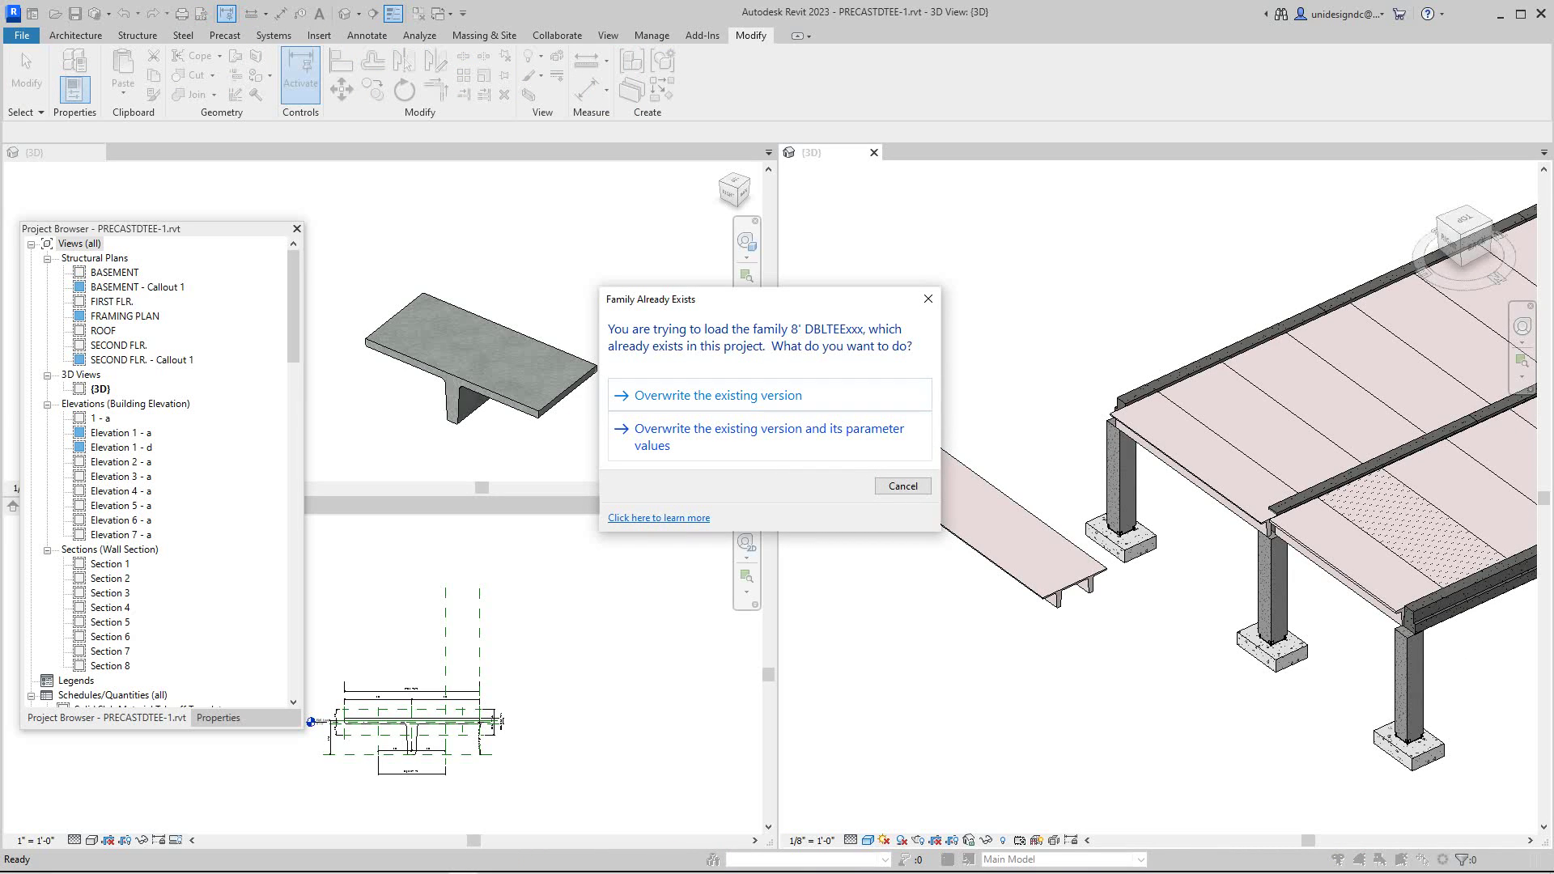
{"action": "left_click", "coordinate": [769, 437]}
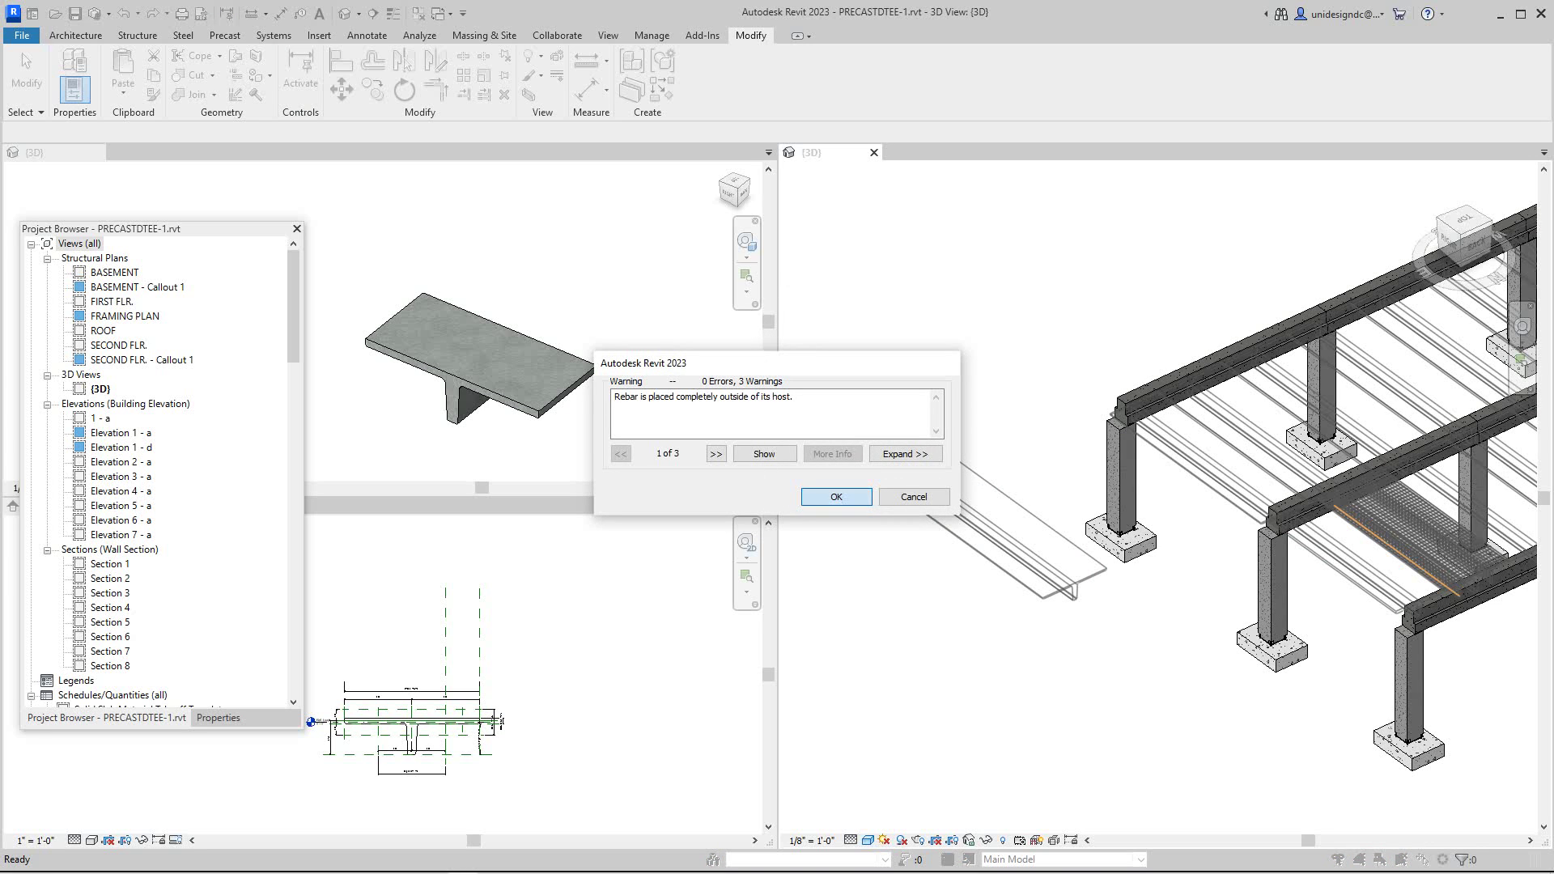
{"action": "key", "text": "Return"}
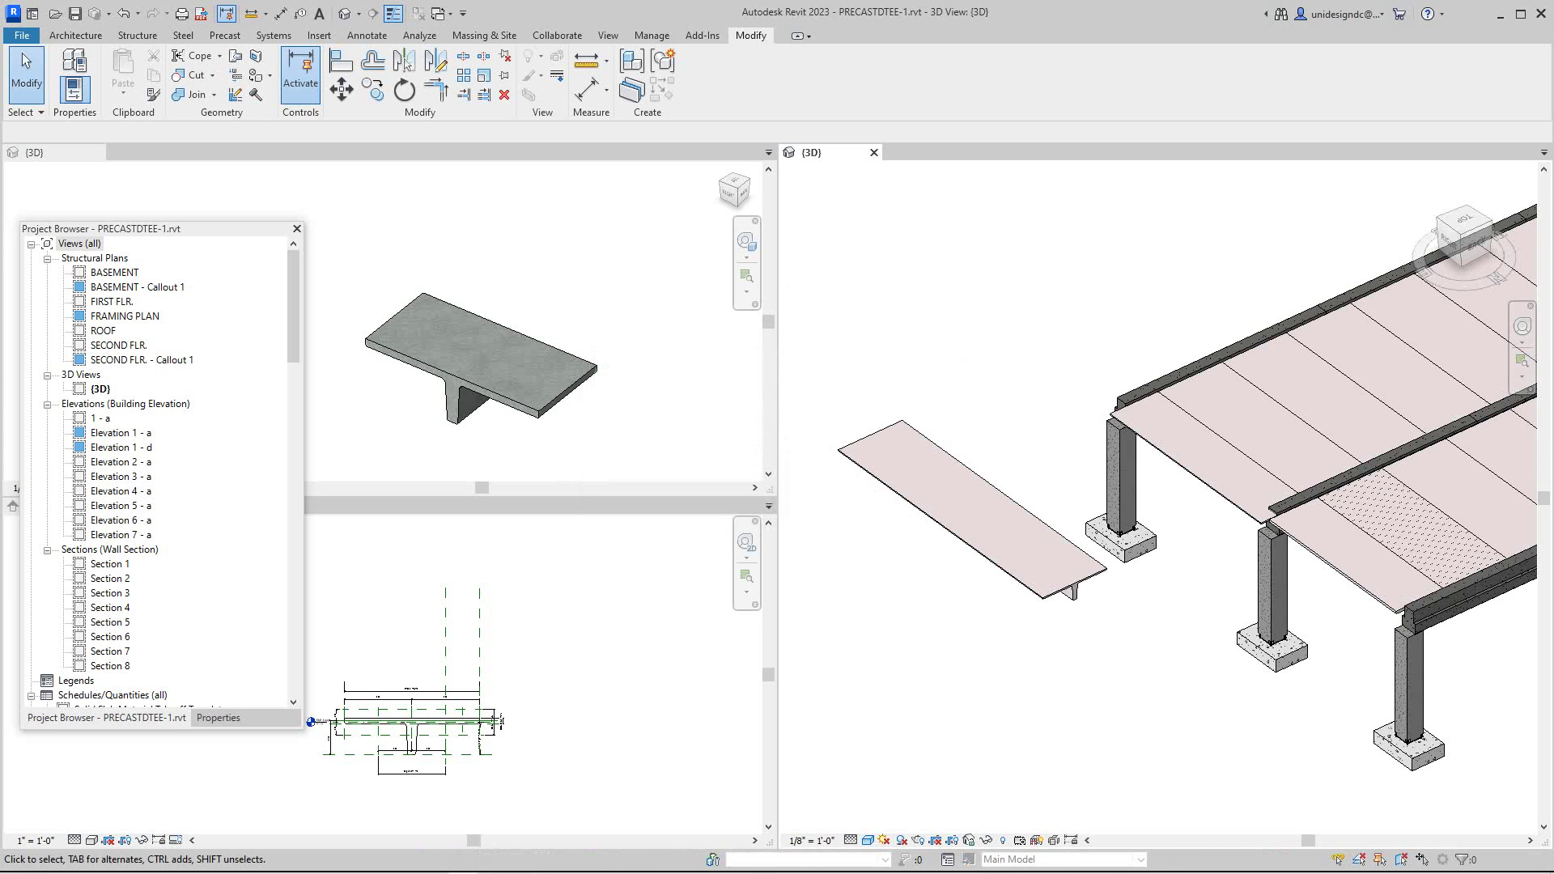
- Examine the reloaded tees in the project's 3D view, including the stems on the deck's underside
{"action": "scroll", "coordinate": [1050, 559], "scroll_direction": "up", "scroll_amount": 2}
{"action": "scroll", "coordinate": [1106, 575], "scroll_direction": "down", "scroll_amount": 4}
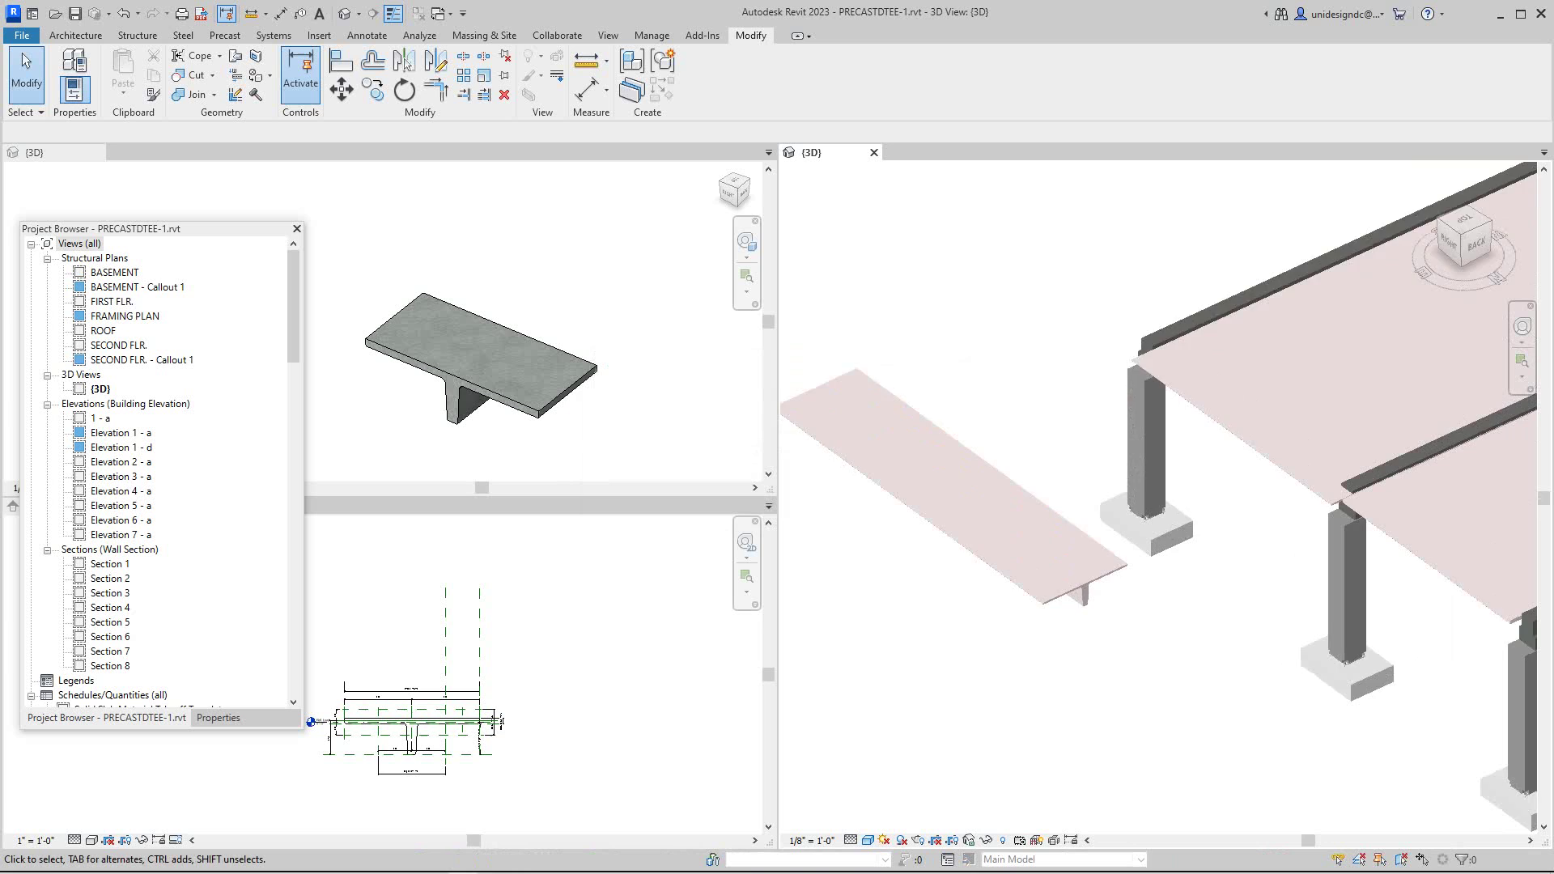
{"action": "scroll", "coordinate": [1037, 550], "scroll_direction": "down", "scroll_amount": 5}
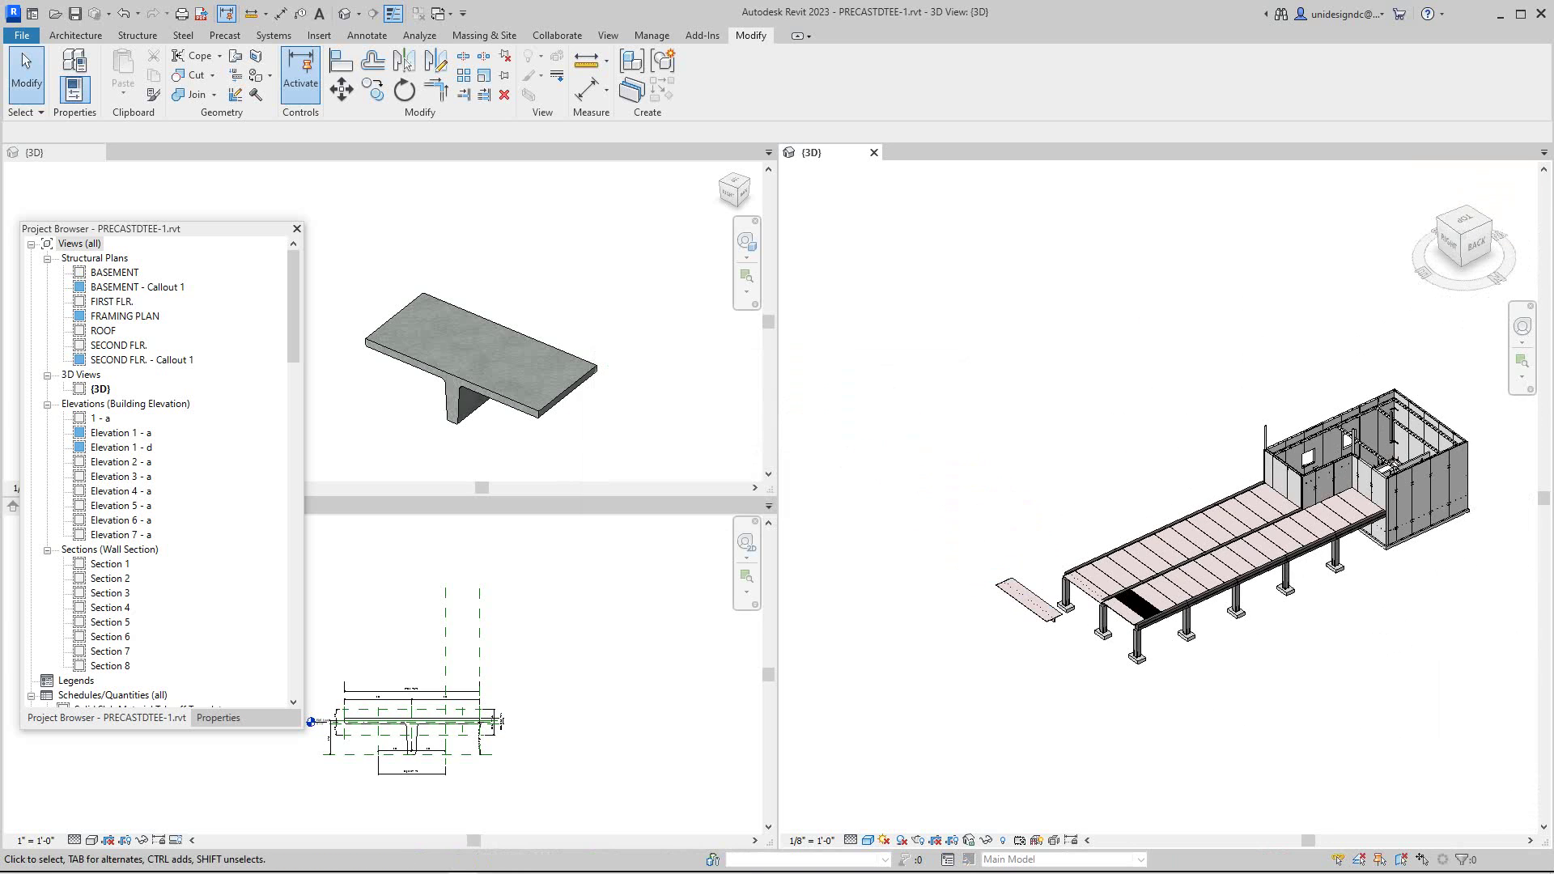
{"action": "left_click", "coordinate": [1476, 245]}
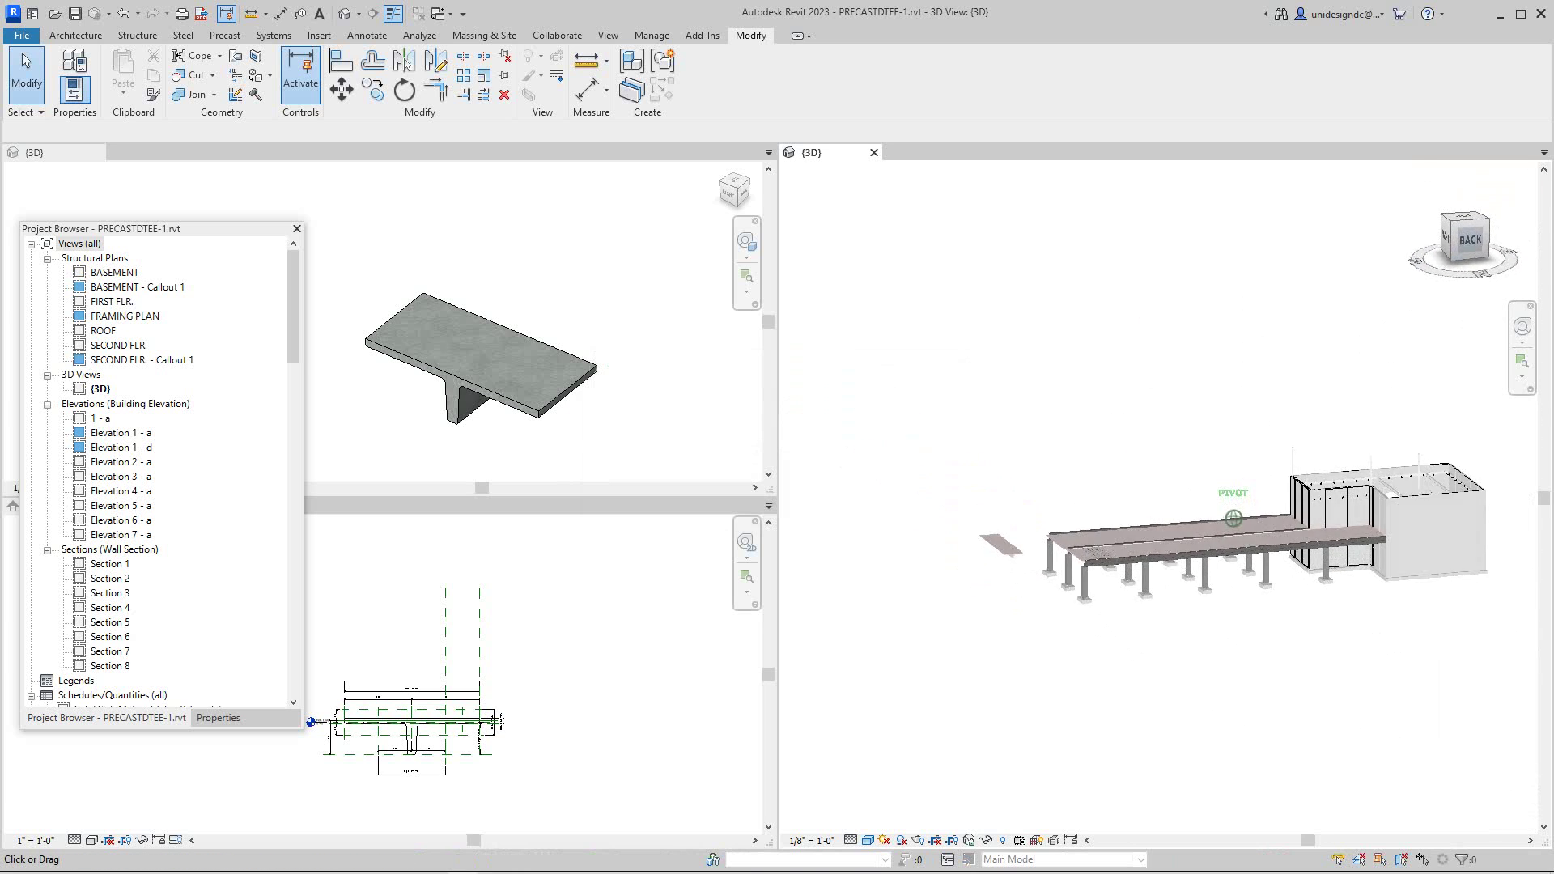
{"action": "left_click_drag", "start_coordinate": [1464, 231], "coordinate": [1446, 218]}
{"action": "scroll", "coordinate": [1158, 559], "scroll_direction": "up", "scroll_amount": 2}
{"action": "scroll", "coordinate": [1157, 562], "scroll_direction": "up", "scroll_amount": 6}
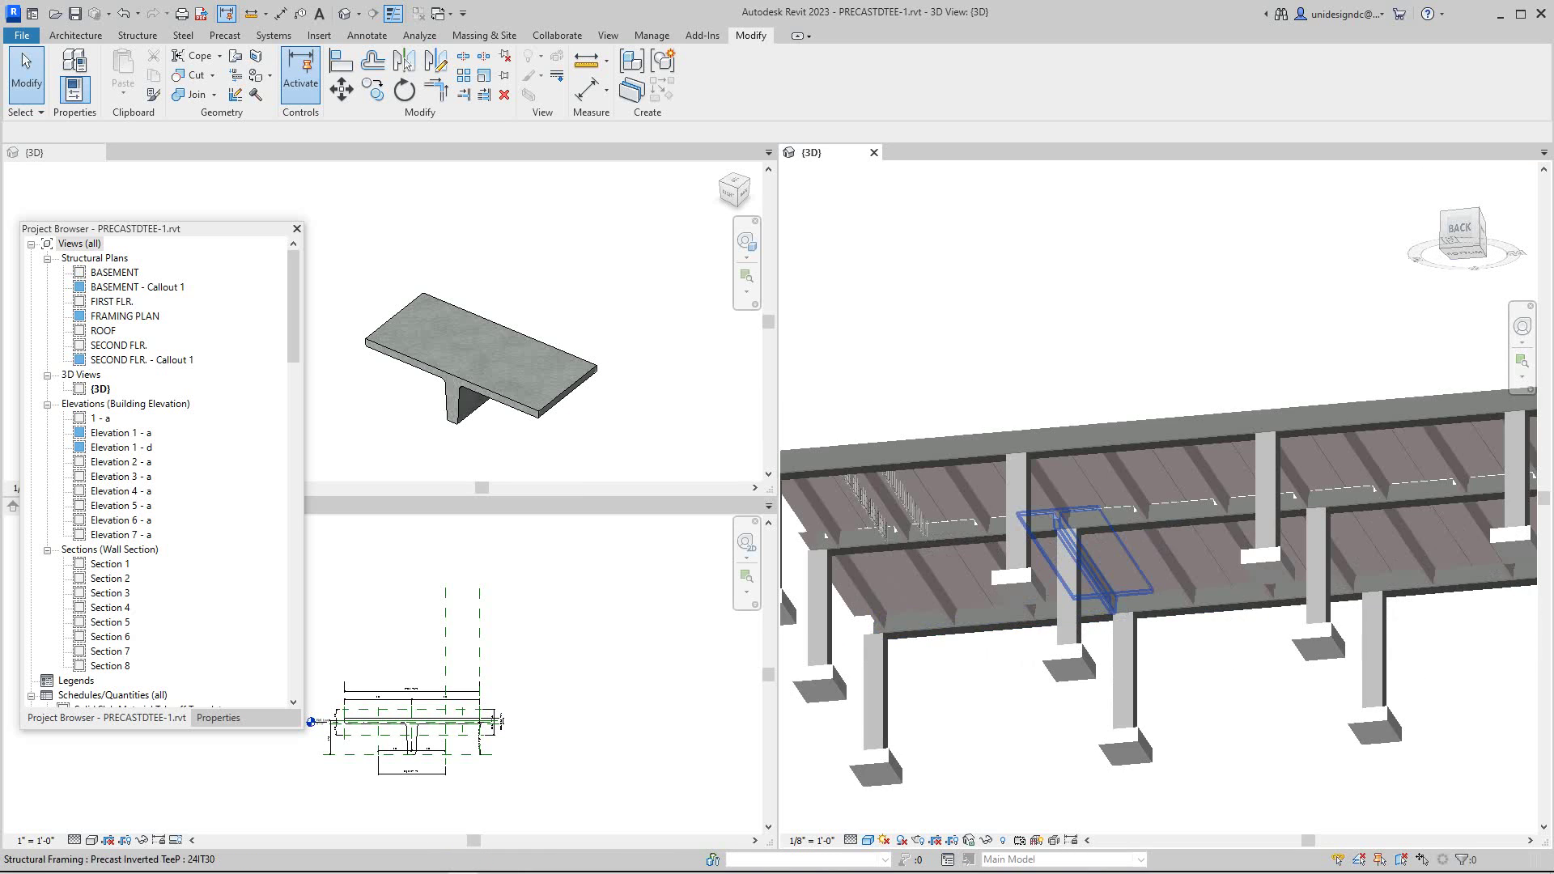
- Examine the stems on the project deck's underside and the tee's profile in the family's Left elevation
{"action": "scroll", "coordinate": [1158, 562], "scroll_direction": "up", "scroll_amount": 3}
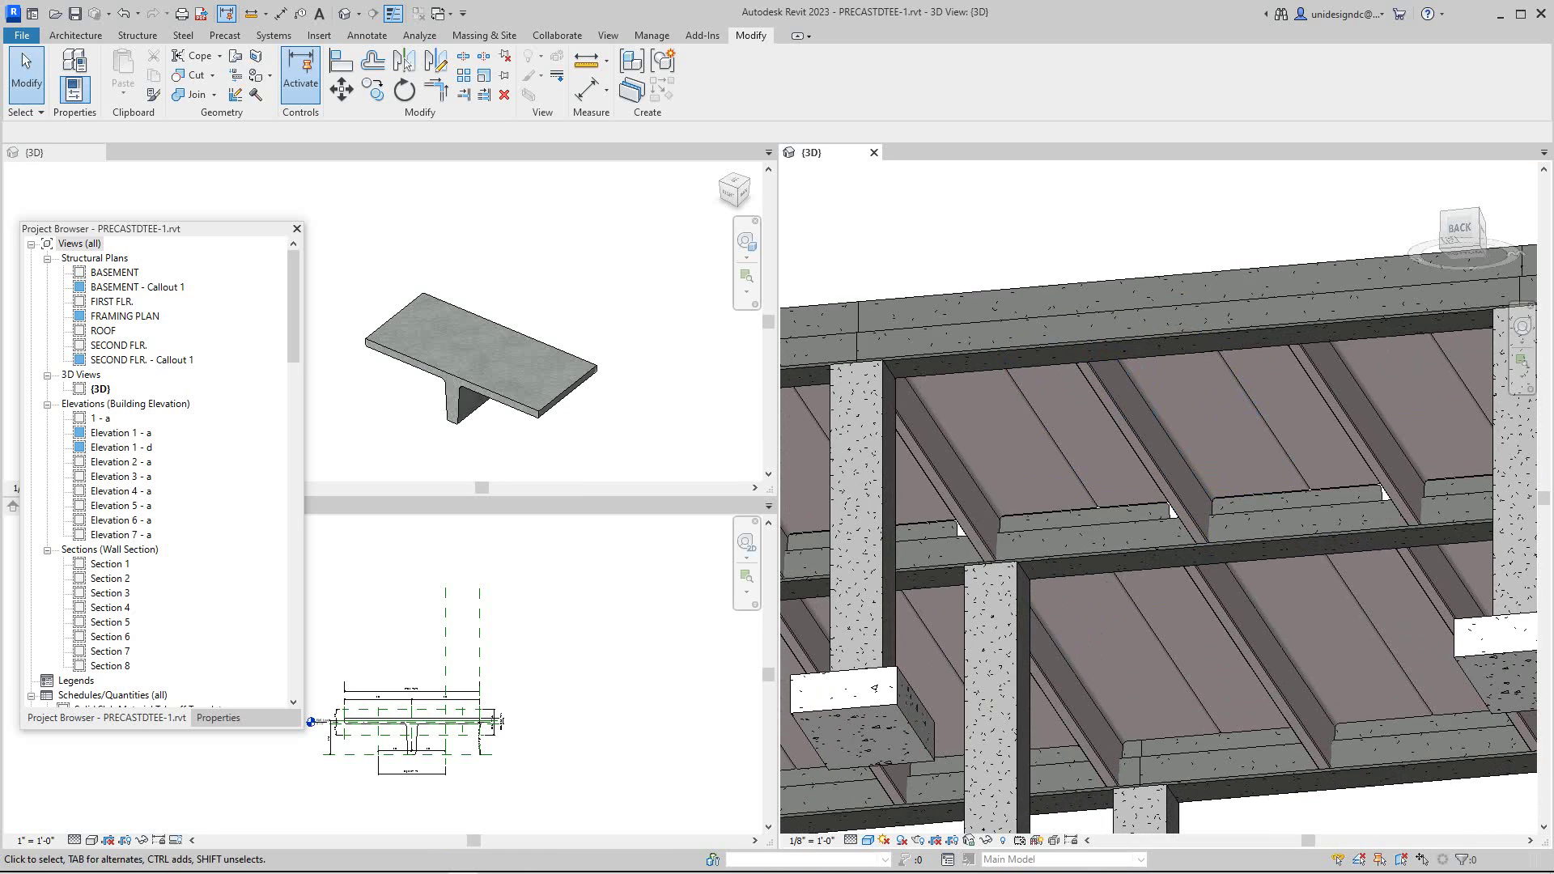
{"action": "scroll", "coordinate": [382, 738], "scroll_direction": "up", "scroll_amount": 3}
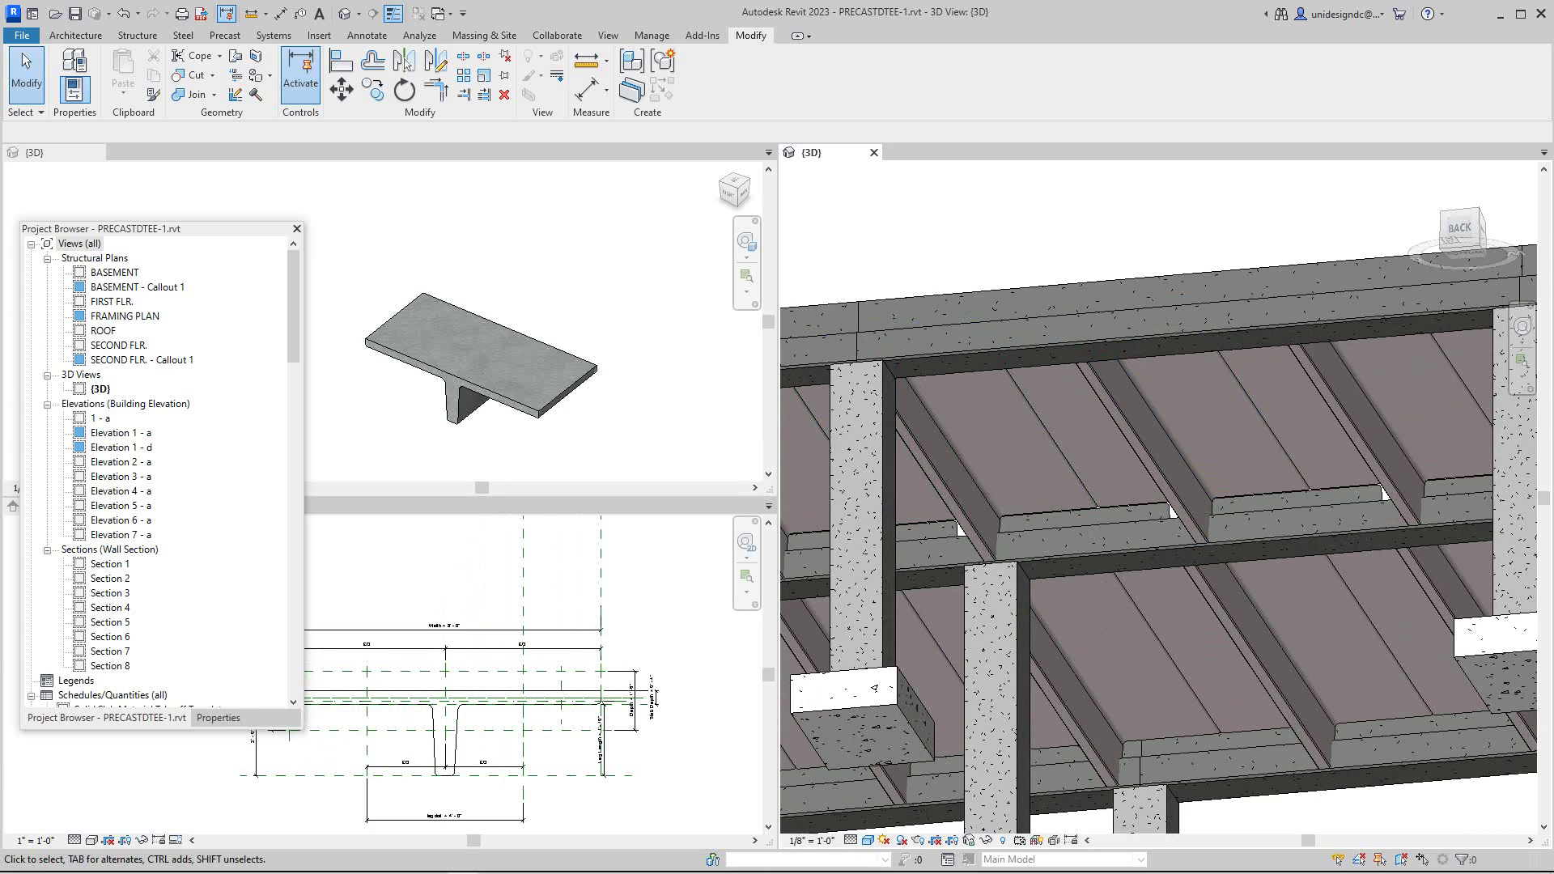
{"action": "scroll", "coordinate": [421, 728], "scroll_direction": "down", "scroll_amount": 3}
{"action": "left_click", "coordinate": [467, 742]}
{"action": "scroll", "coordinate": [467, 742], "scroll_direction": "up", "scroll_amount": 3}
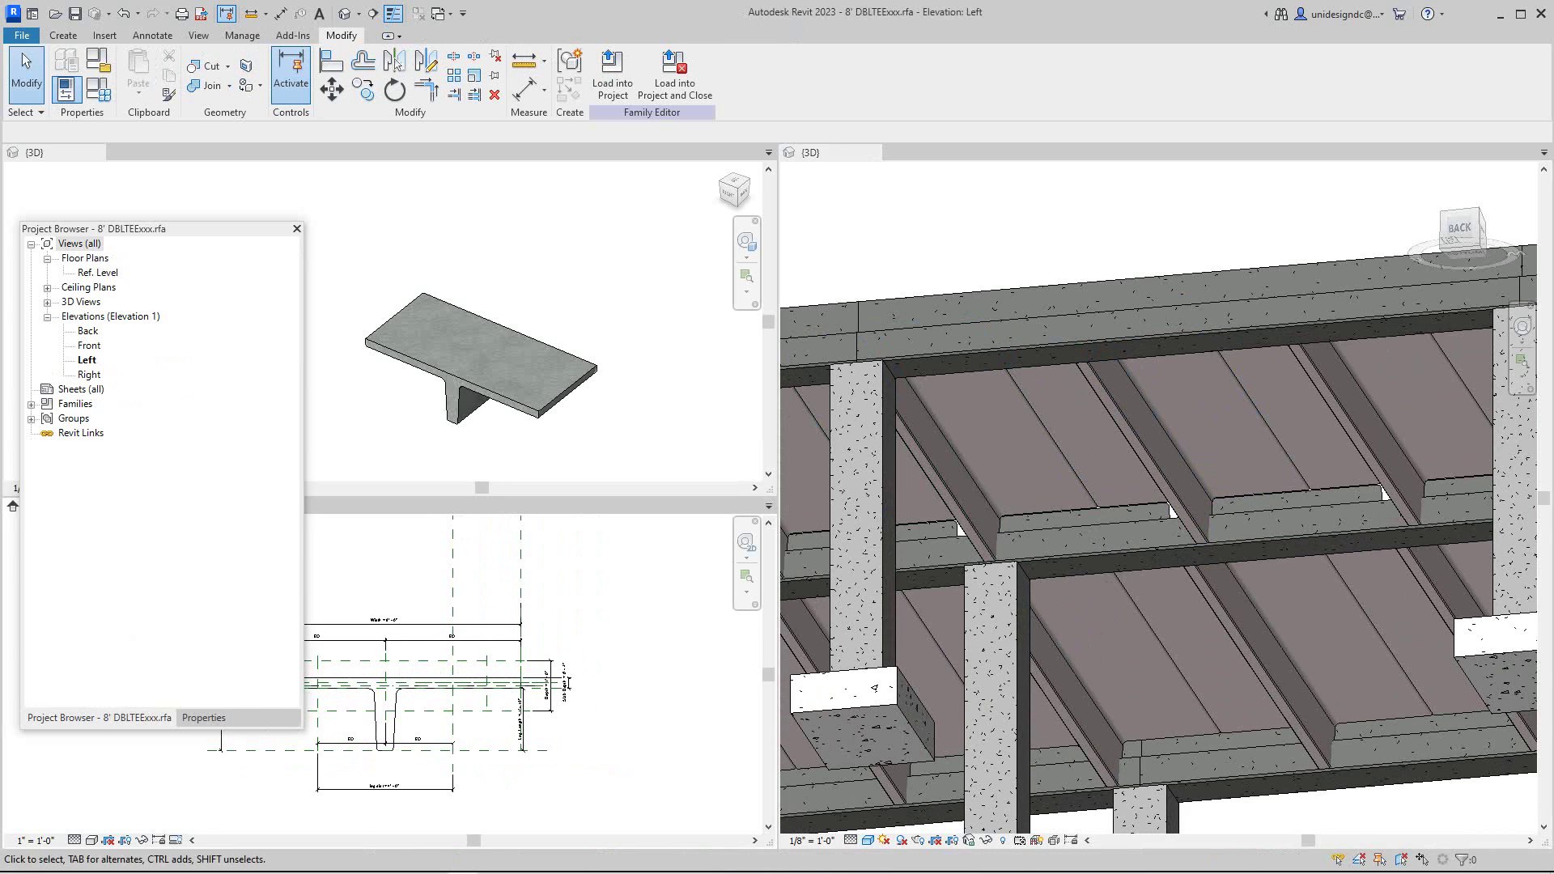
{"action": "scroll", "coordinate": [390, 721], "scroll_direction": "down", "scroll_amount": 4}
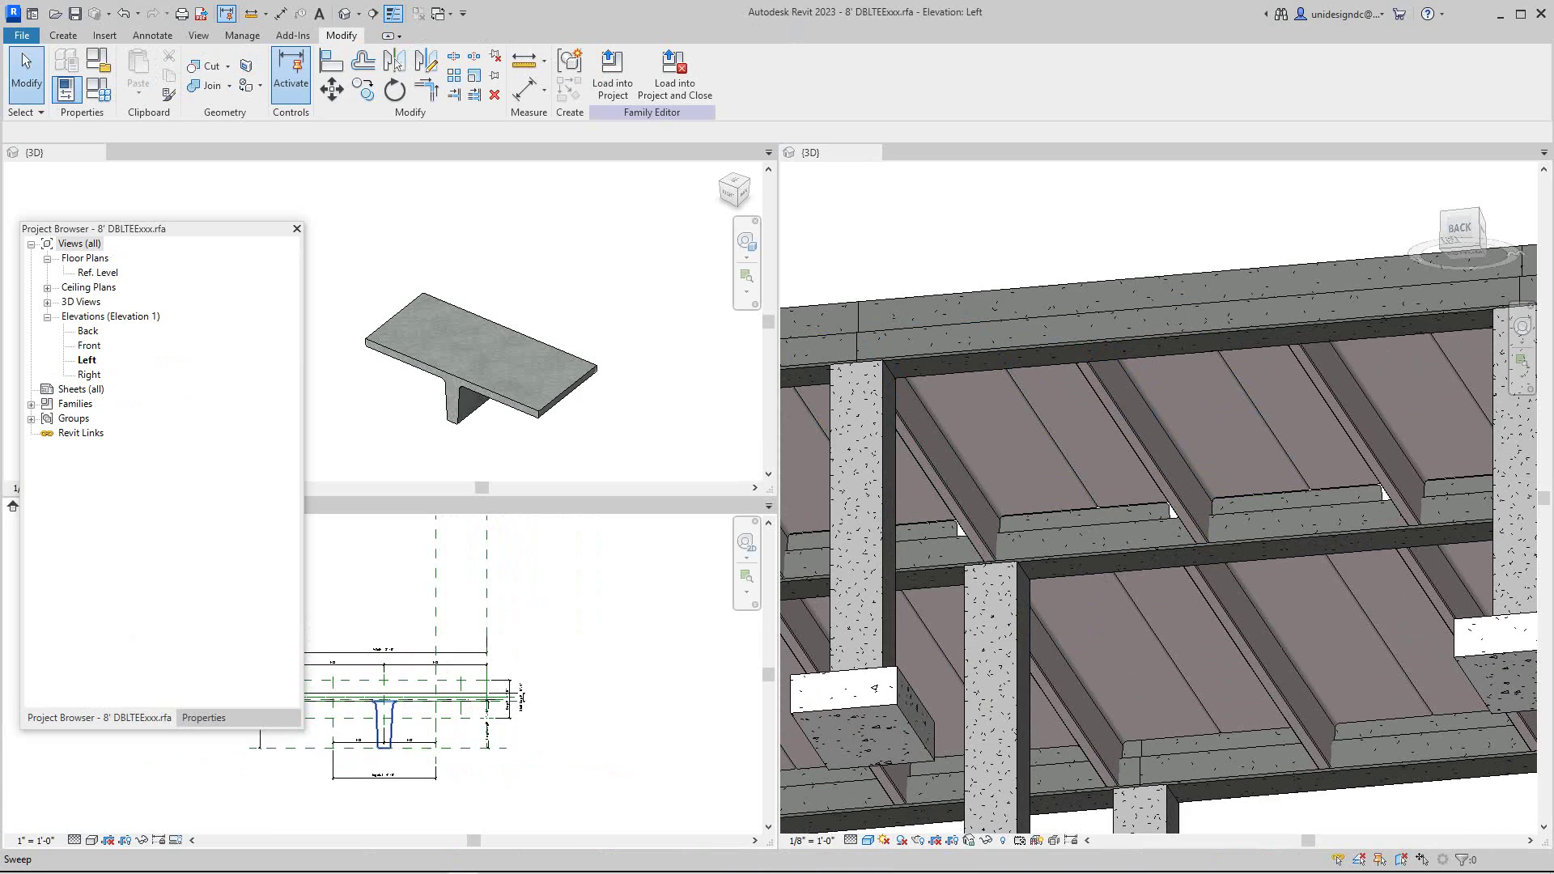
{"action": "scroll", "coordinate": [390, 721], "scroll_direction": "up", "scroll_amount": 1}
{"action": "middle_click_drag", "start_coordinate": [390, 721], "coordinate": [529, 709]}
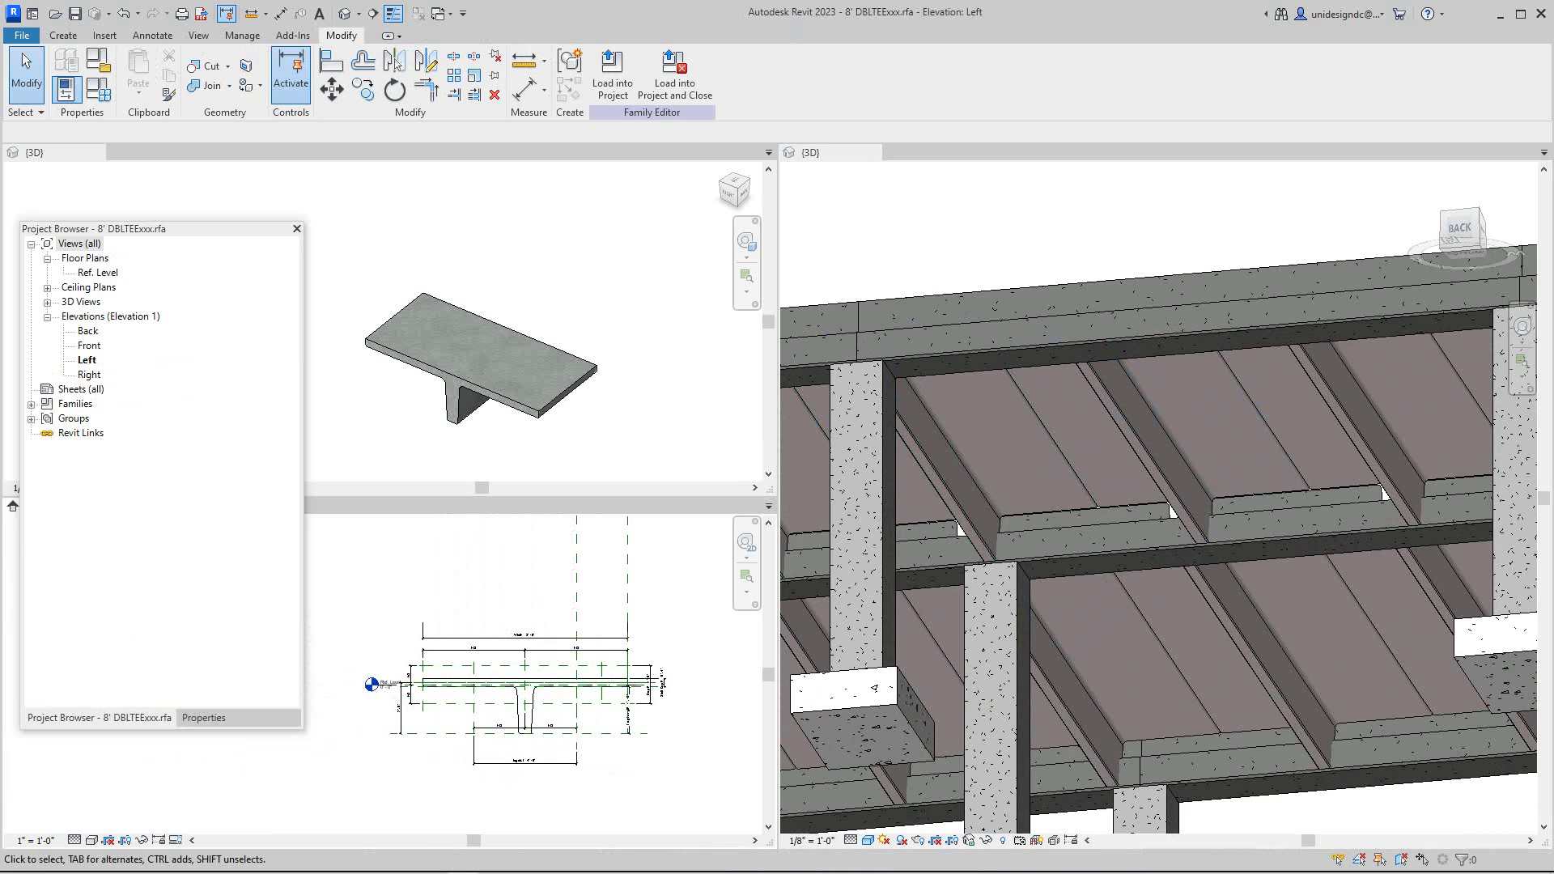
{"action": "scroll", "coordinate": [348, 679], "scroll_direction": "up", "scroll_amount": 1}
{"action": "scroll", "coordinate": [934, 480], "scroll_direction": "down", "scroll_amount": 4}
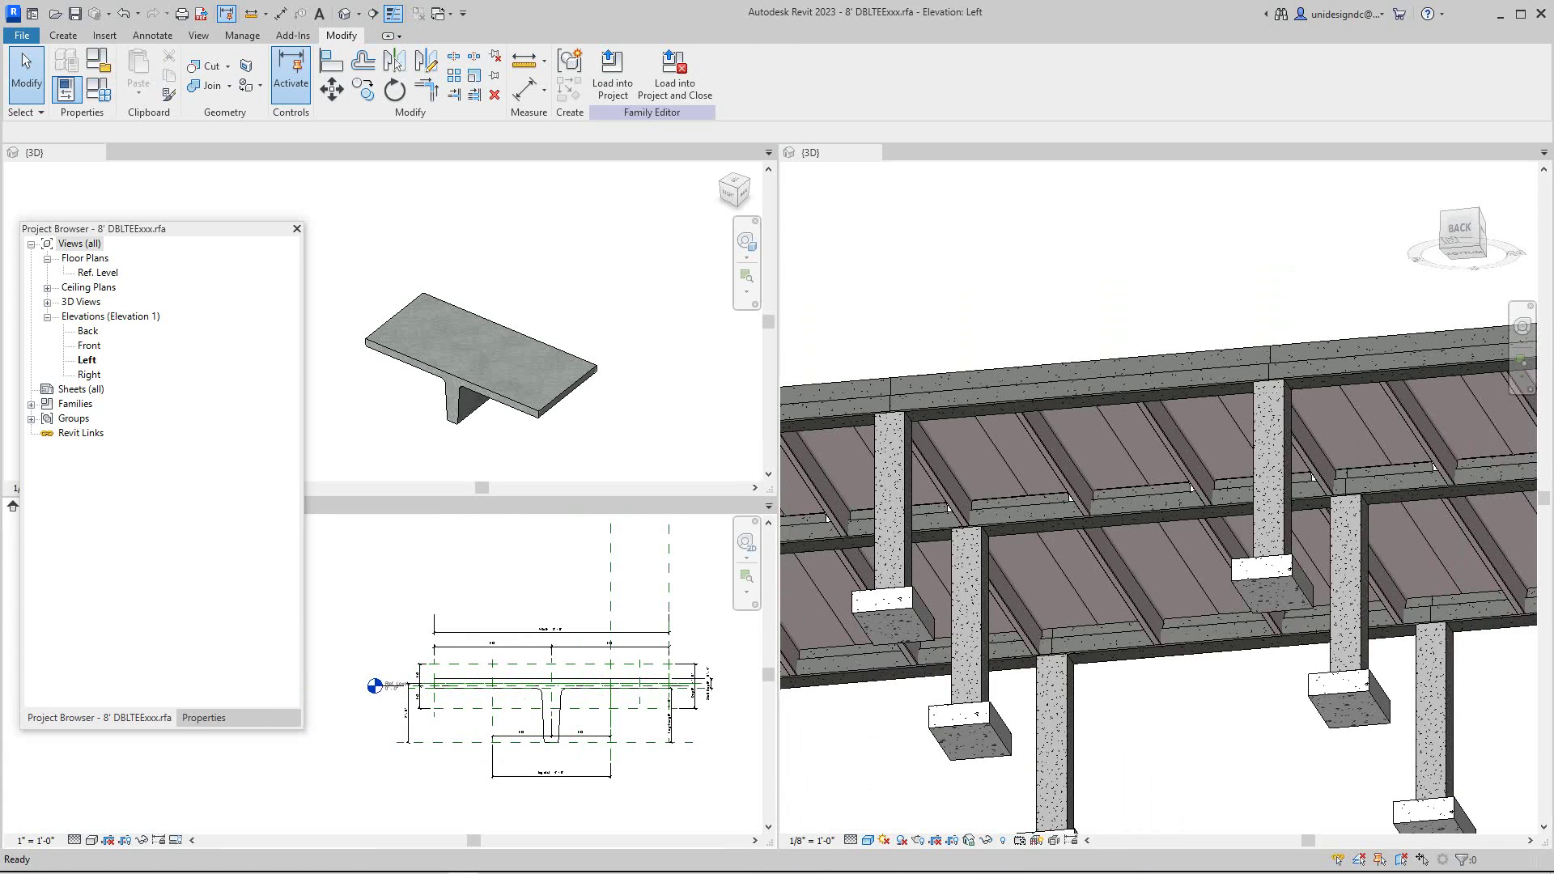
- View the project deck from above at the back-left corner and examine the tee layout
{"action": "left_click", "coordinate": [1480, 210]}
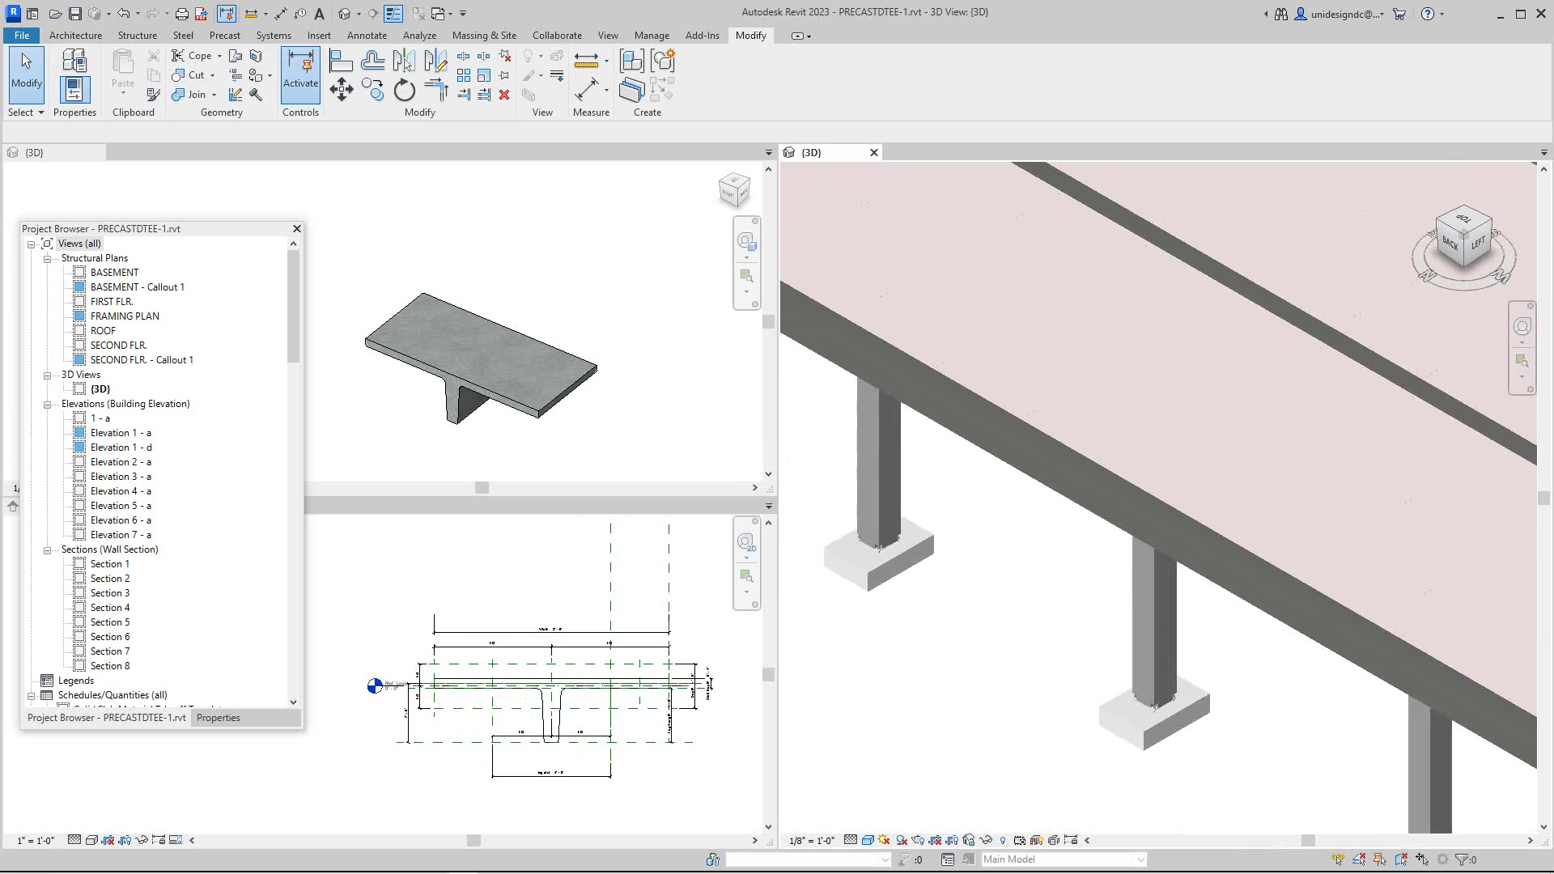
{"action": "scroll", "coordinate": [1072, 340], "scroll_direction": "down", "scroll_amount": 2}
{"action": "middle_click_drag", "start_coordinate": [1073, 340], "coordinate": [1067, 427]}
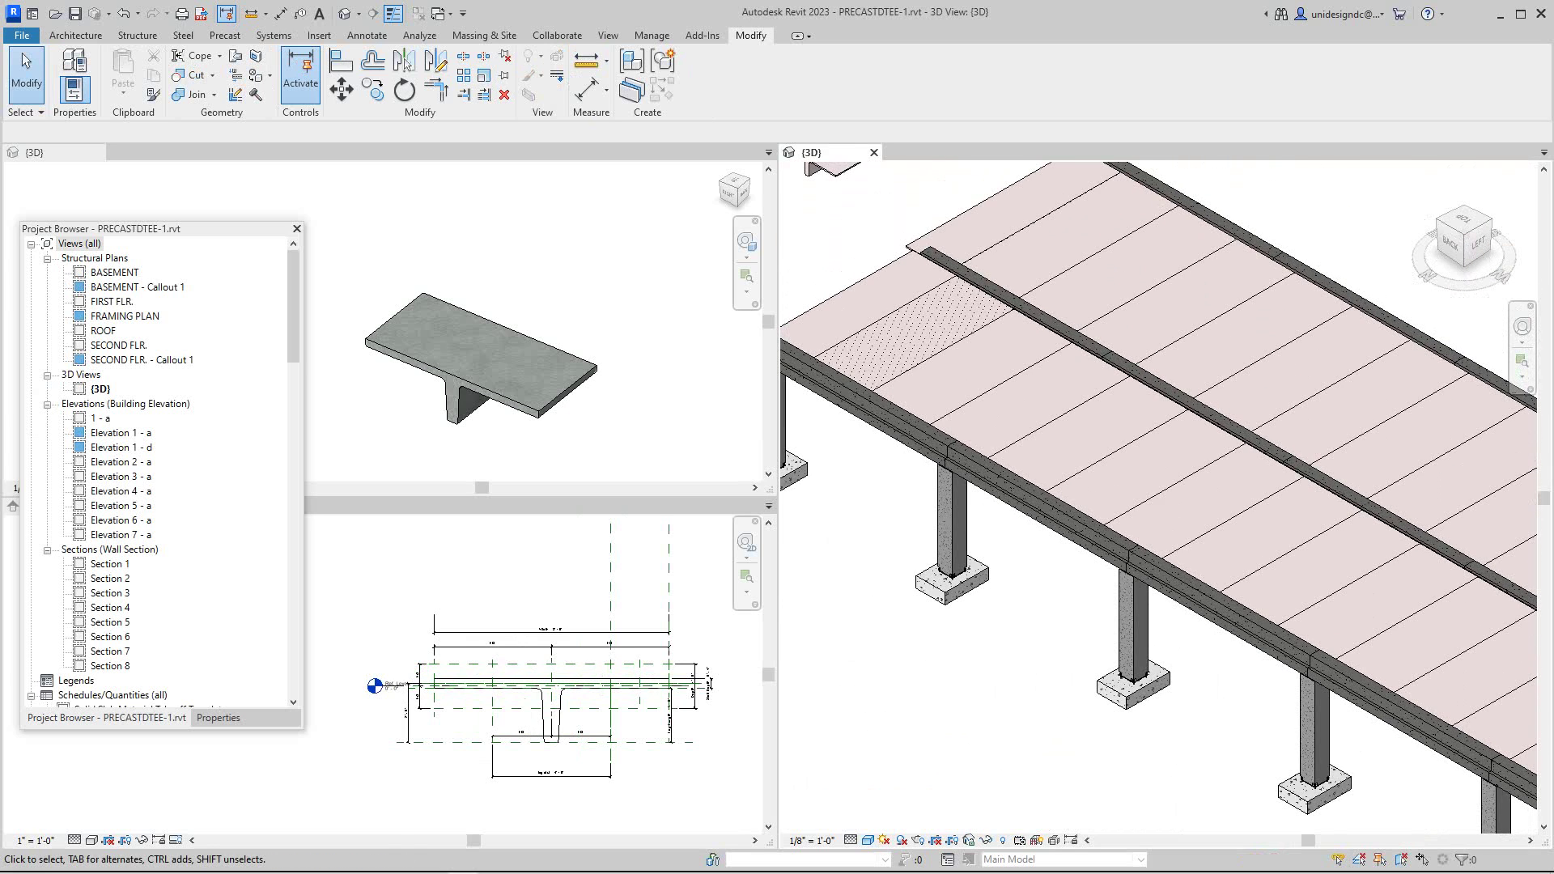
- Switch to Chrome to check the tee's actual width on the 0170.jpg shop drawing, and return to Revit
{"action": "key", "text": "ctrl+Tab"}
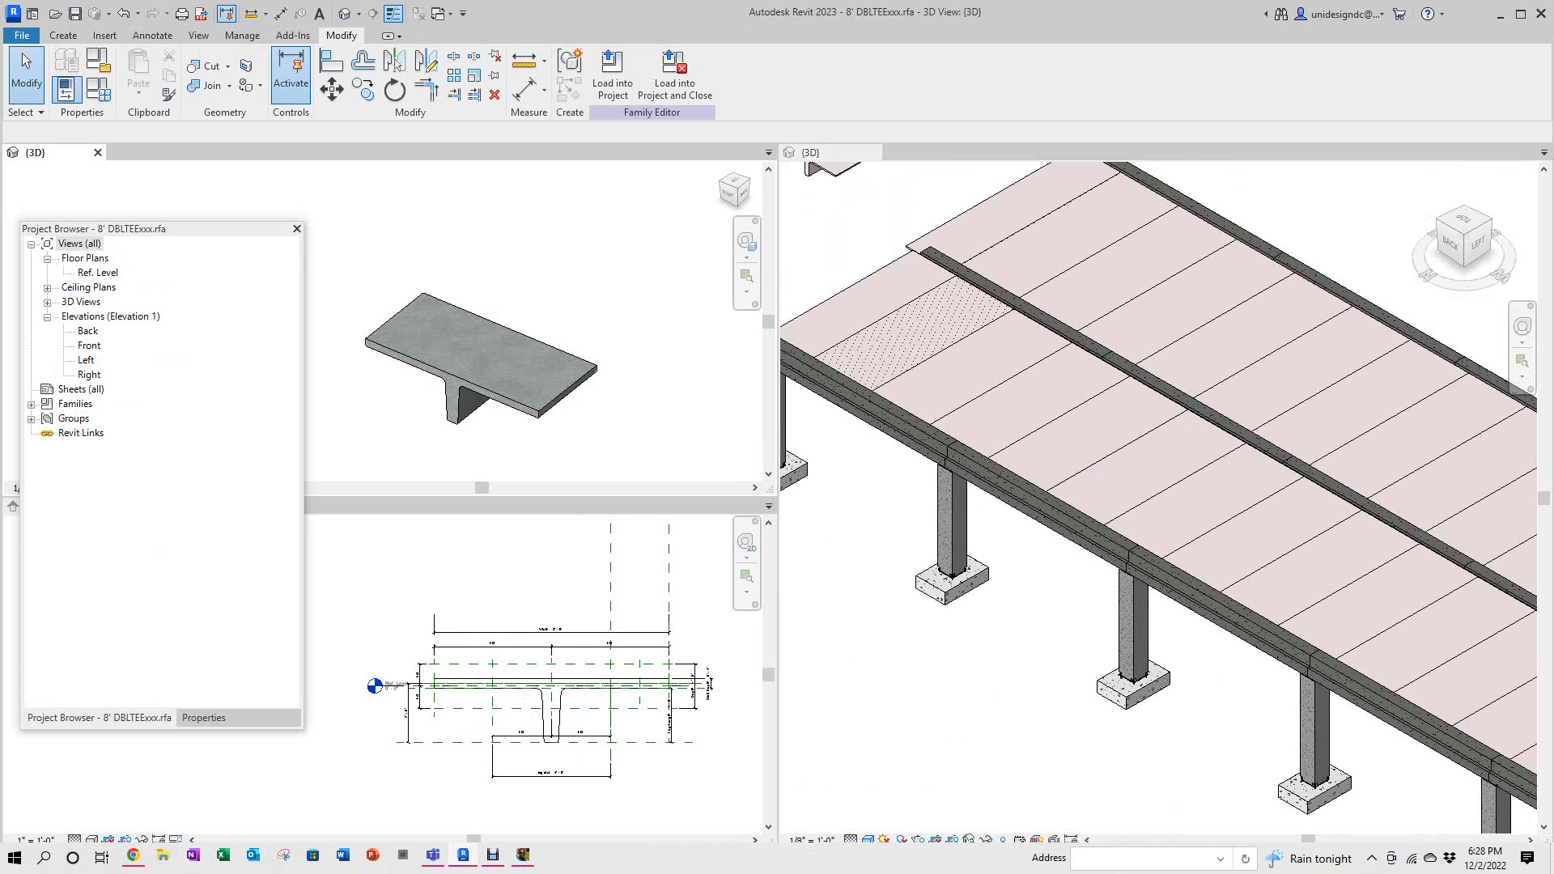
{"action": "mouse_move", "coordinate": [133, 855]}
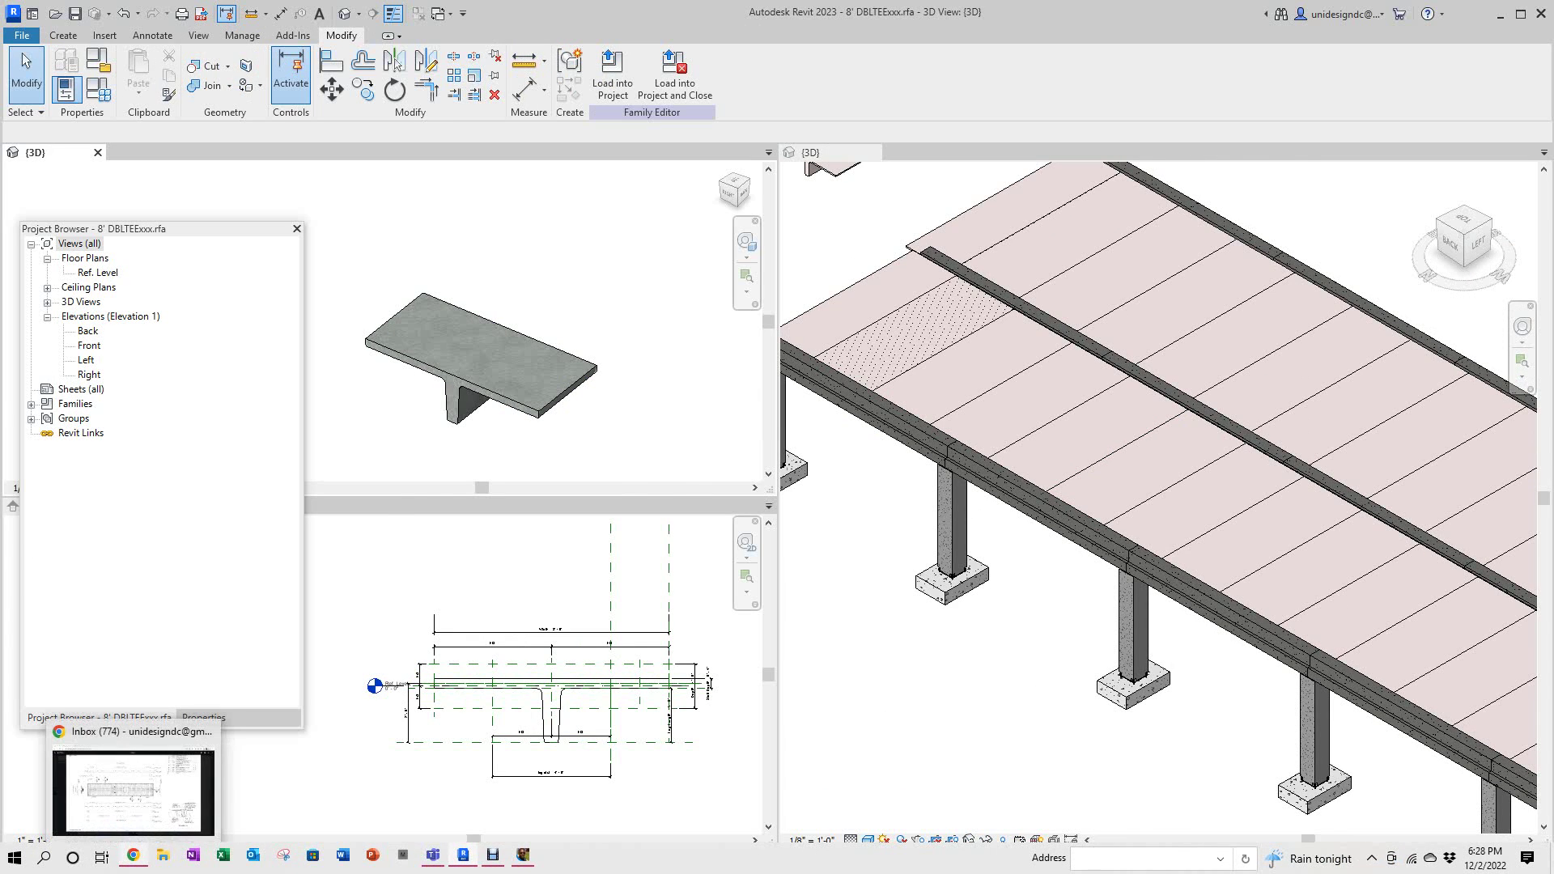
{"action": "left_click", "coordinate": [129, 789]}
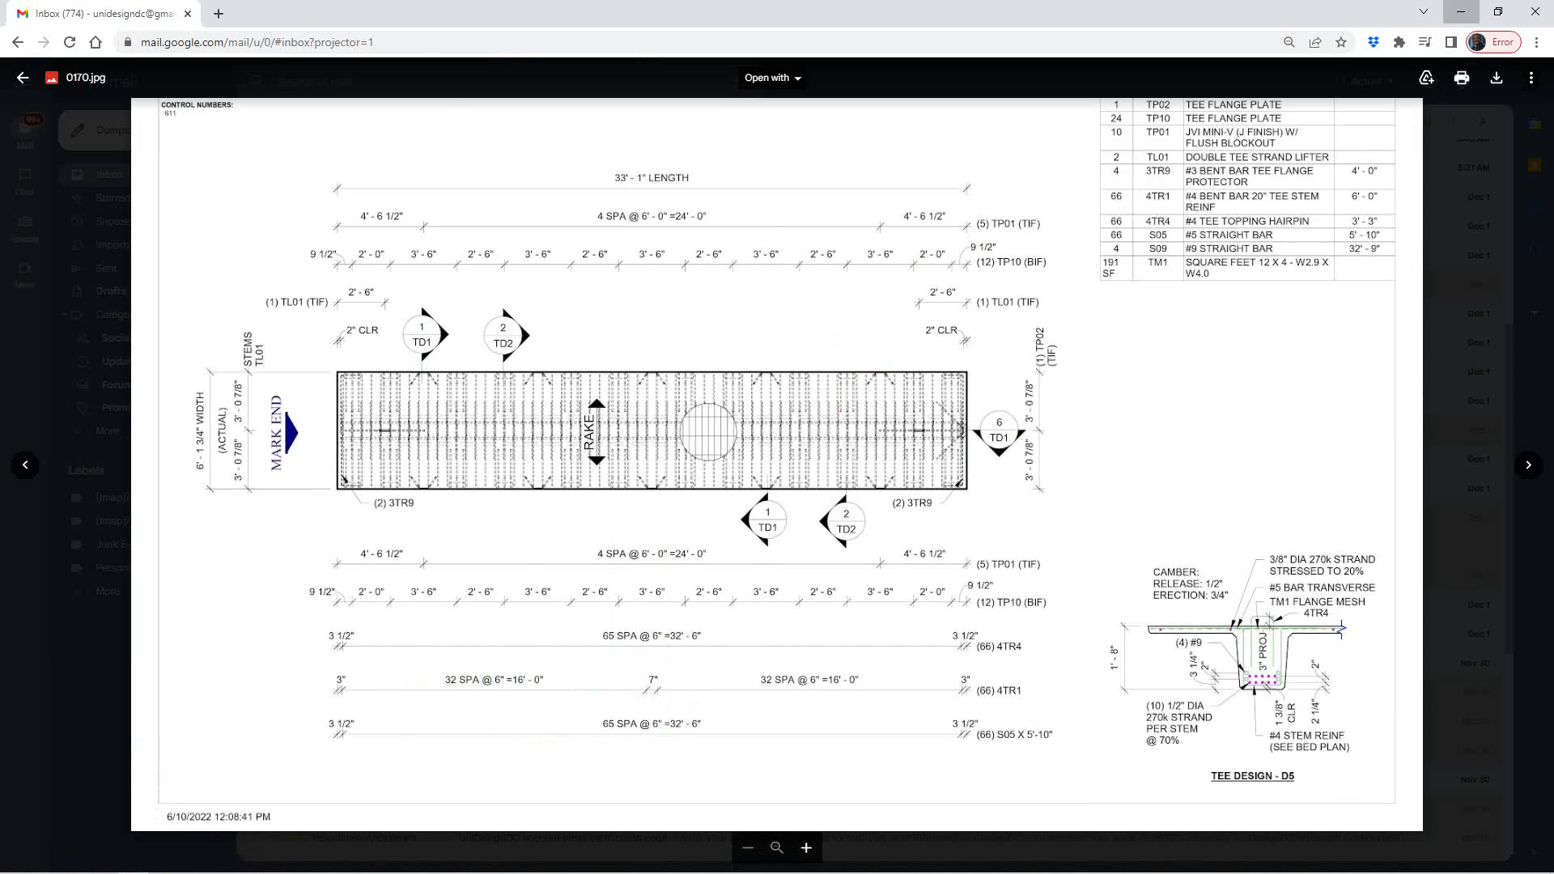
{"action": "left_click", "coordinate": [1460, 12]}
- Set the Width parameter of the tee family's 8' X 24" type to 6' 1 3/4" and check the Left elevation
{"action": "scroll", "coordinate": [594, 626], "scroll_direction": "up", "scroll_amount": 3}
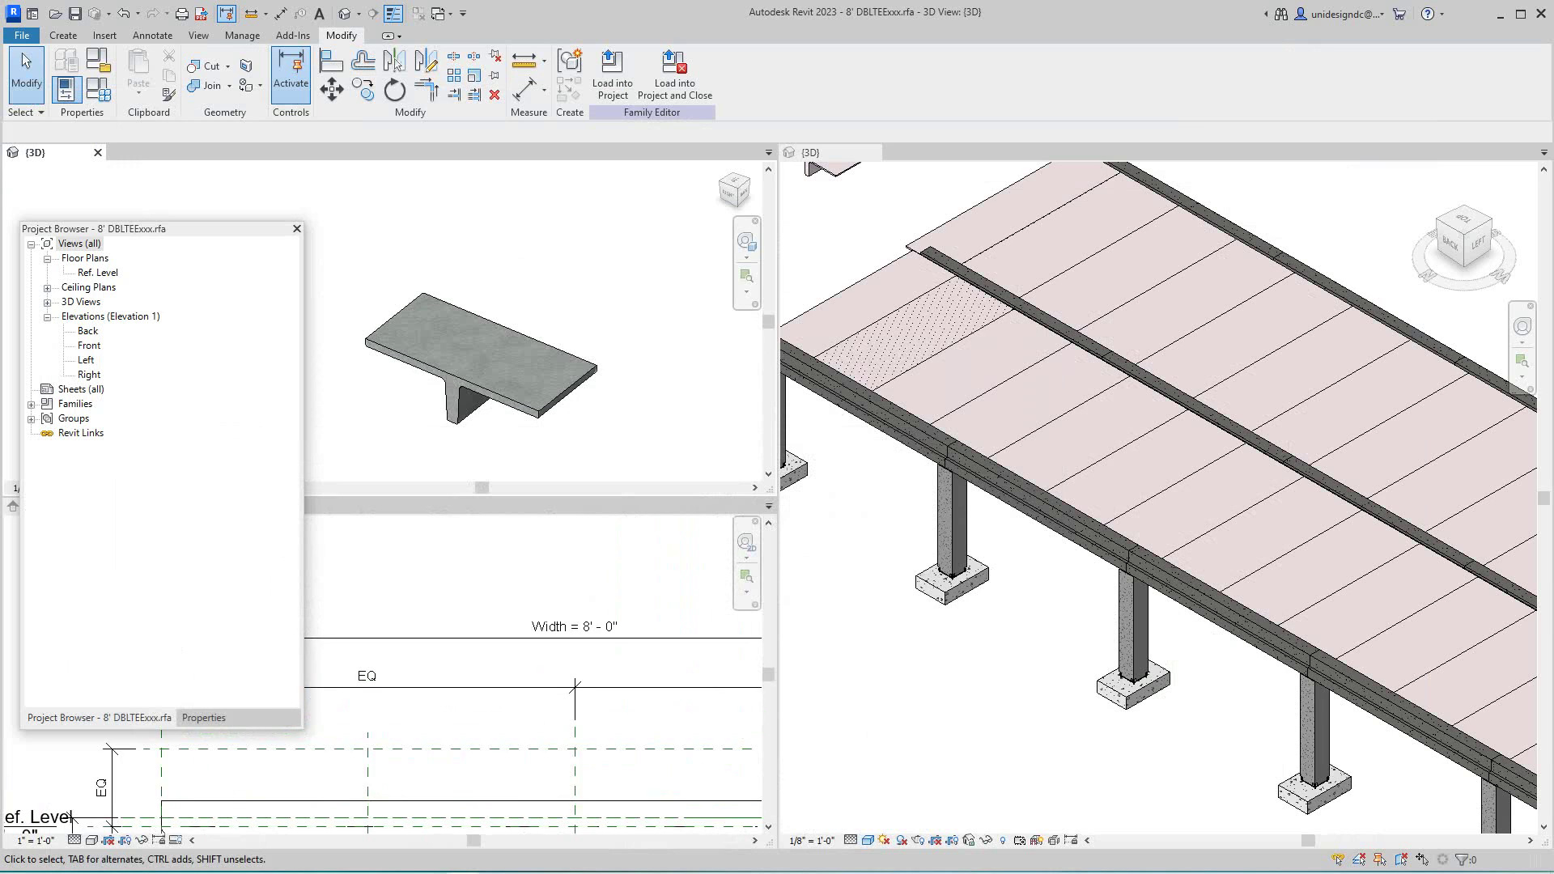
{"action": "scroll", "coordinate": [514, 593], "scroll_direction": "down", "scroll_amount": 3}
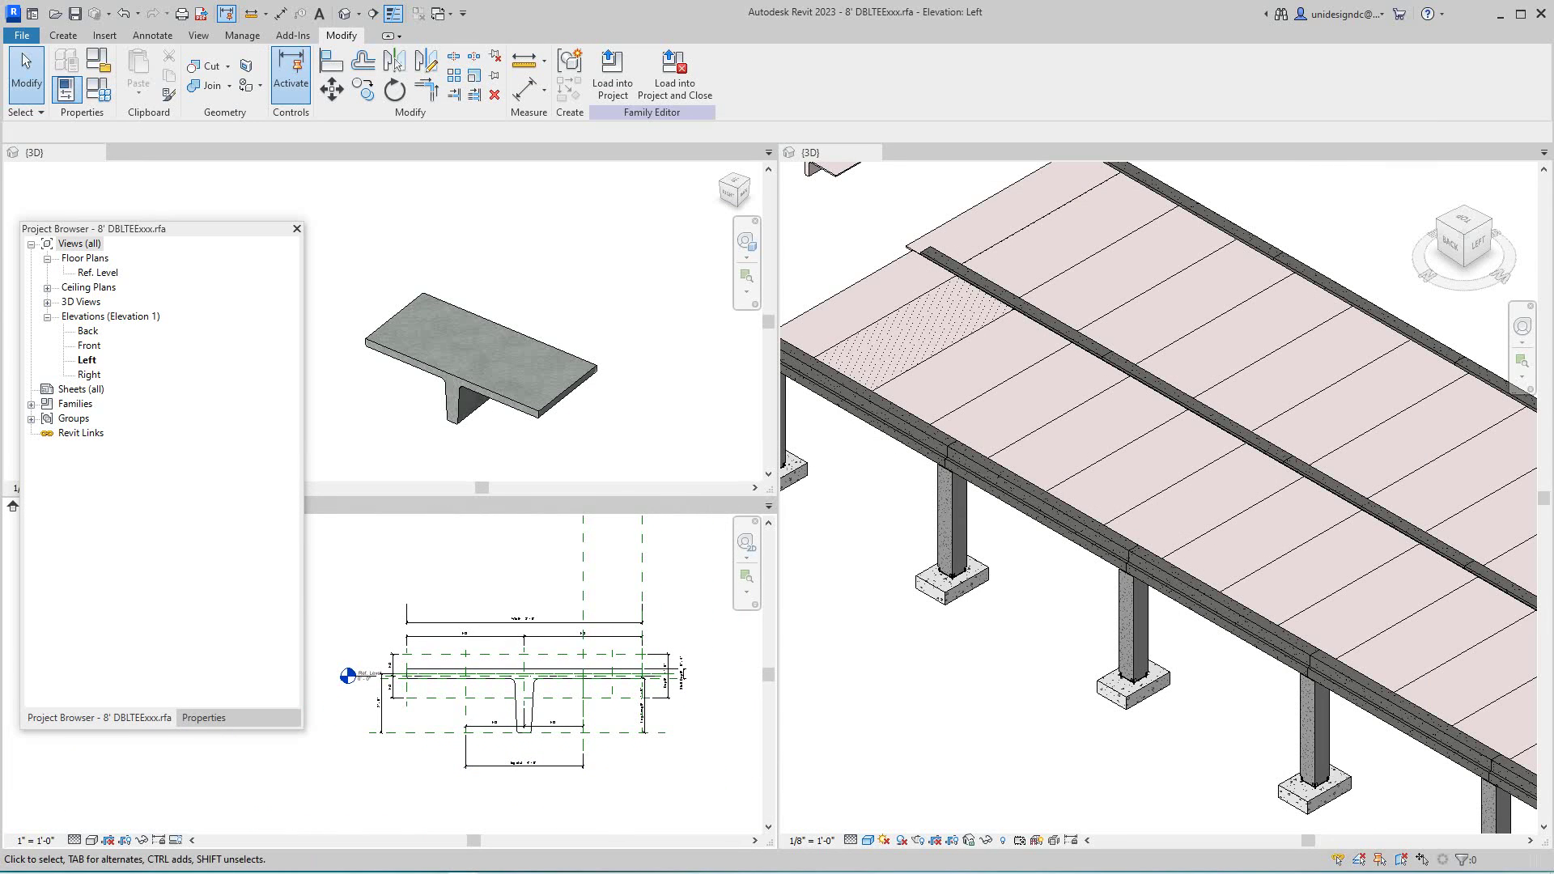
{"action": "left_click", "coordinate": [66, 88]}
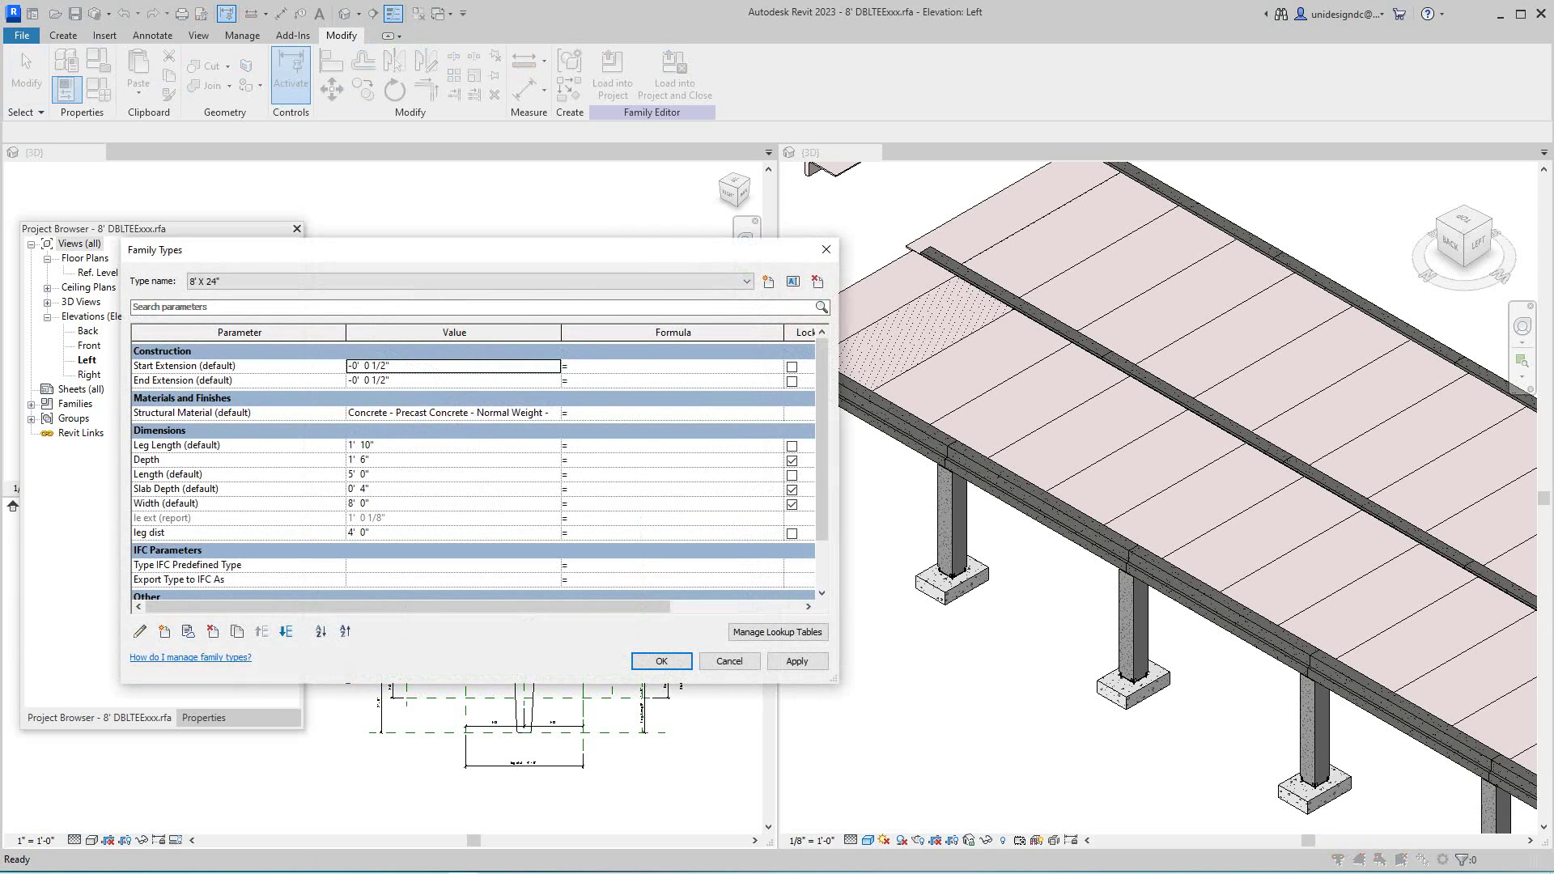
{"action": "left_click", "coordinate": [453, 503]}
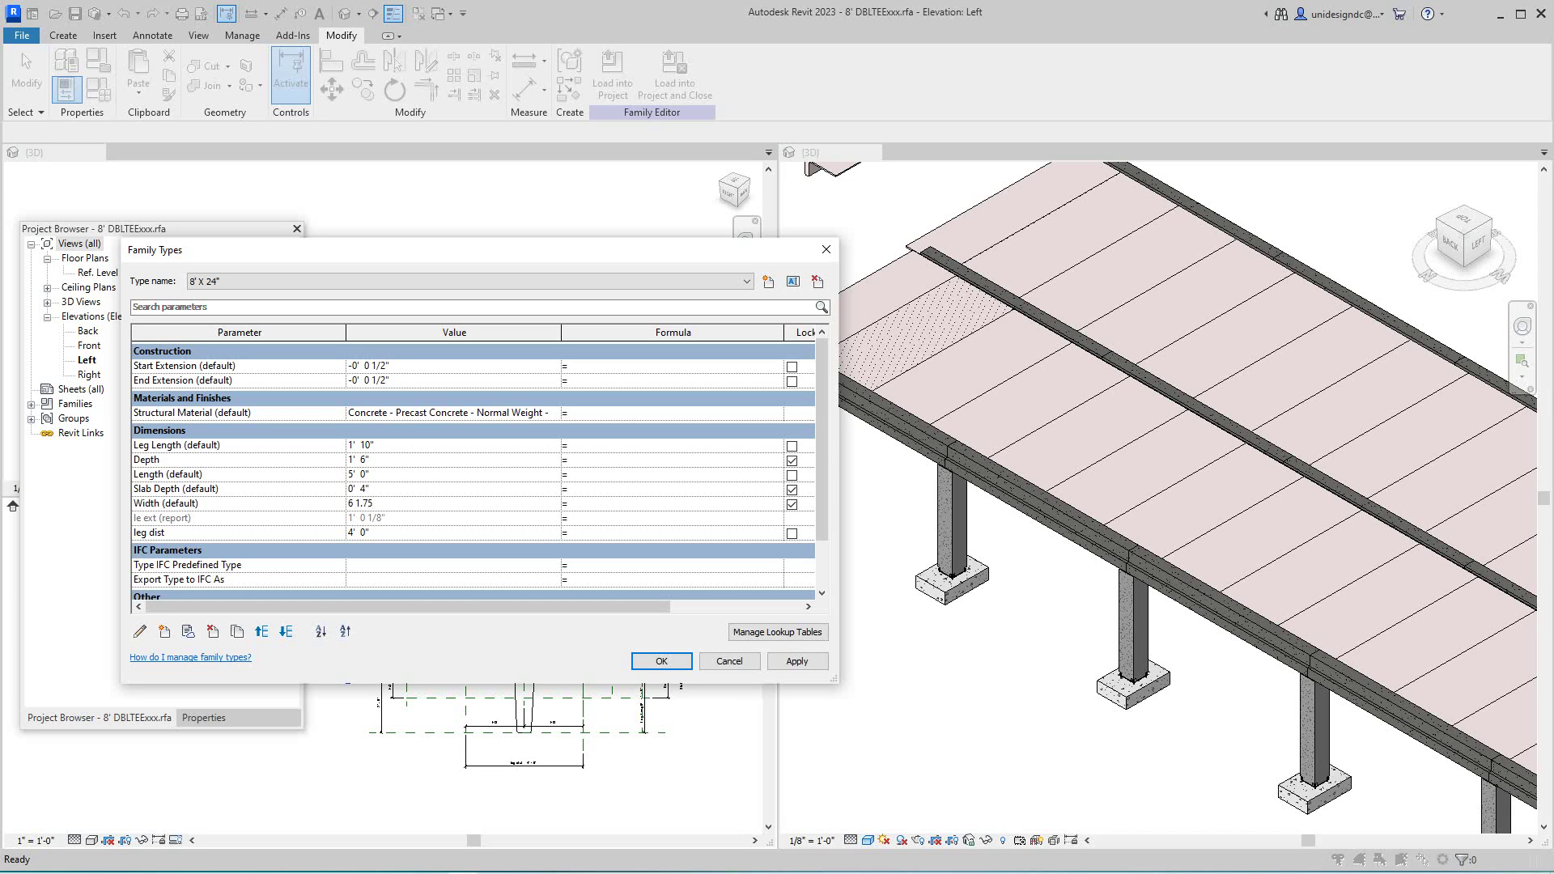
{"action": "left_click", "coordinate": [797, 661]}
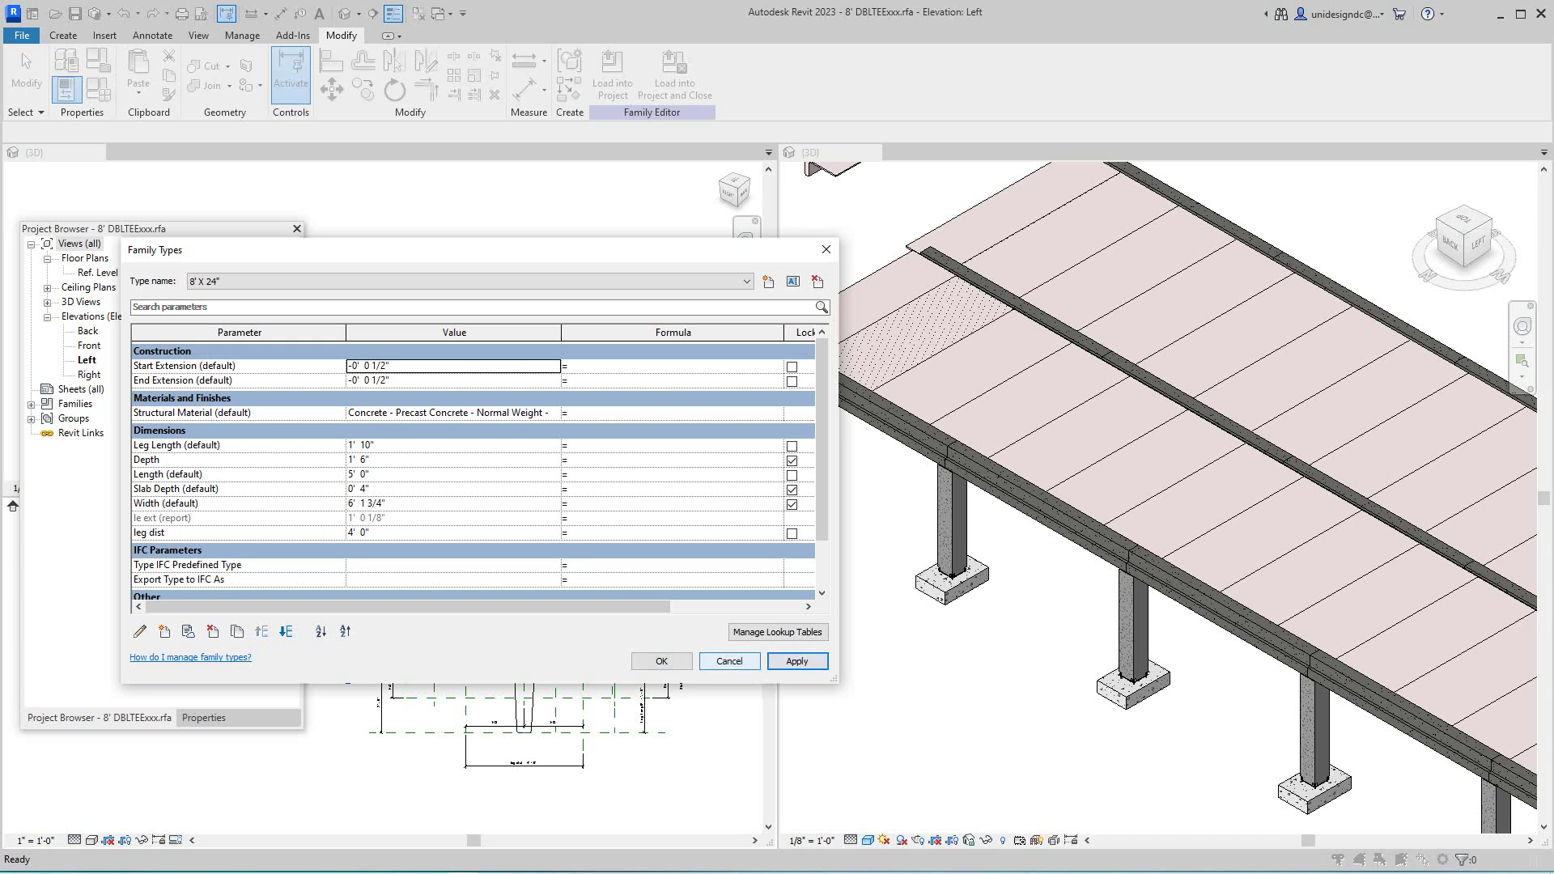
{"action": "left_click", "coordinate": [660, 661]}
{"action": "scroll", "coordinate": [535, 624], "scroll_direction": "up", "scroll_amount": 3}
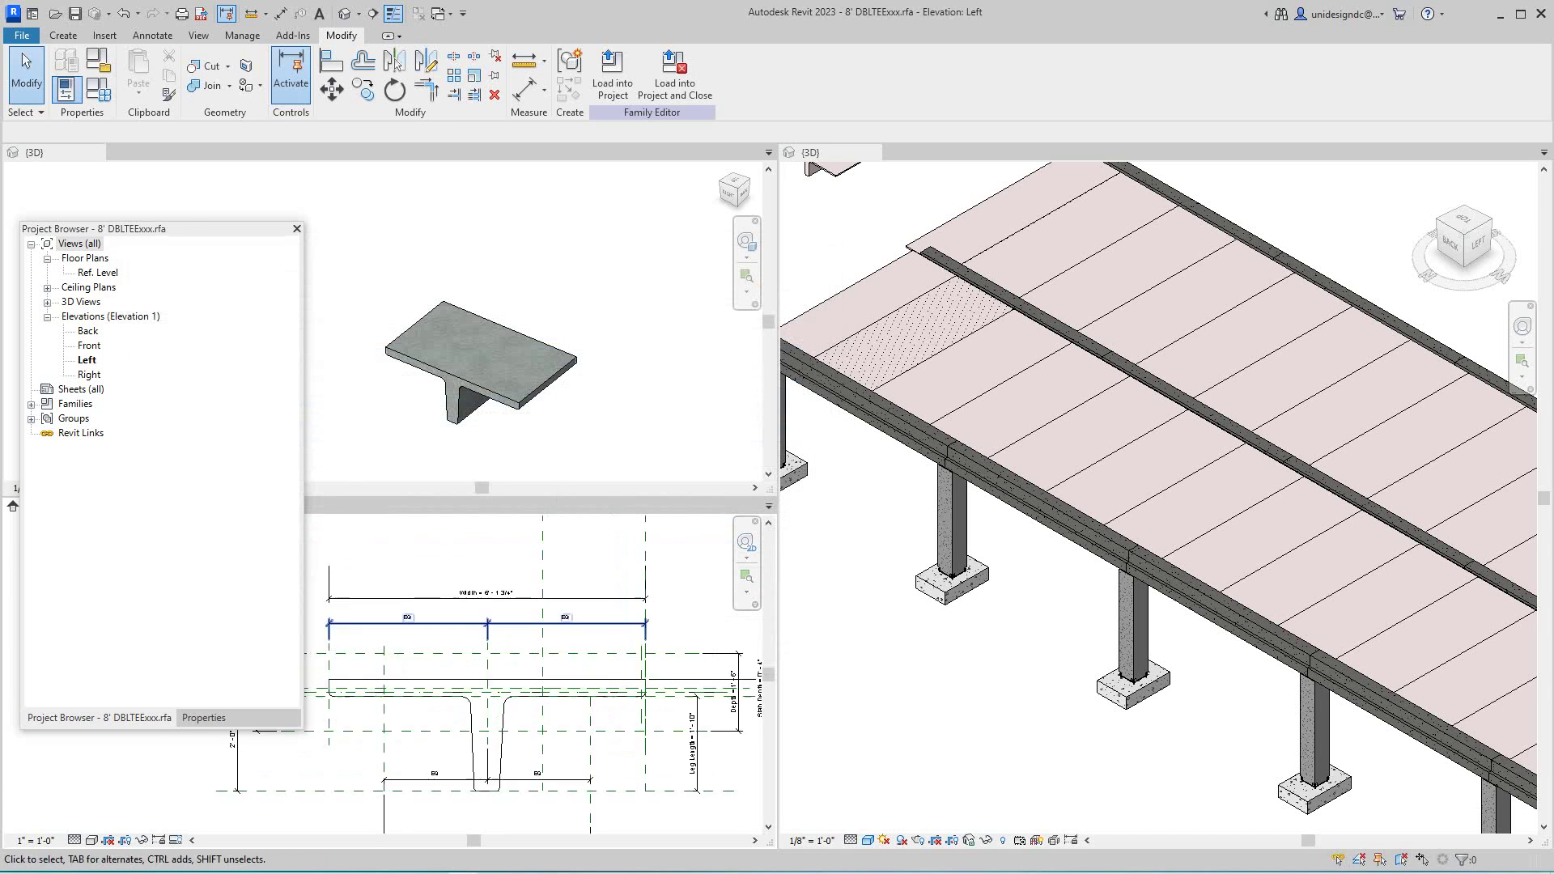
{"action": "scroll", "coordinate": [567, 648], "scroll_direction": "down", "scroll_amount": 3}
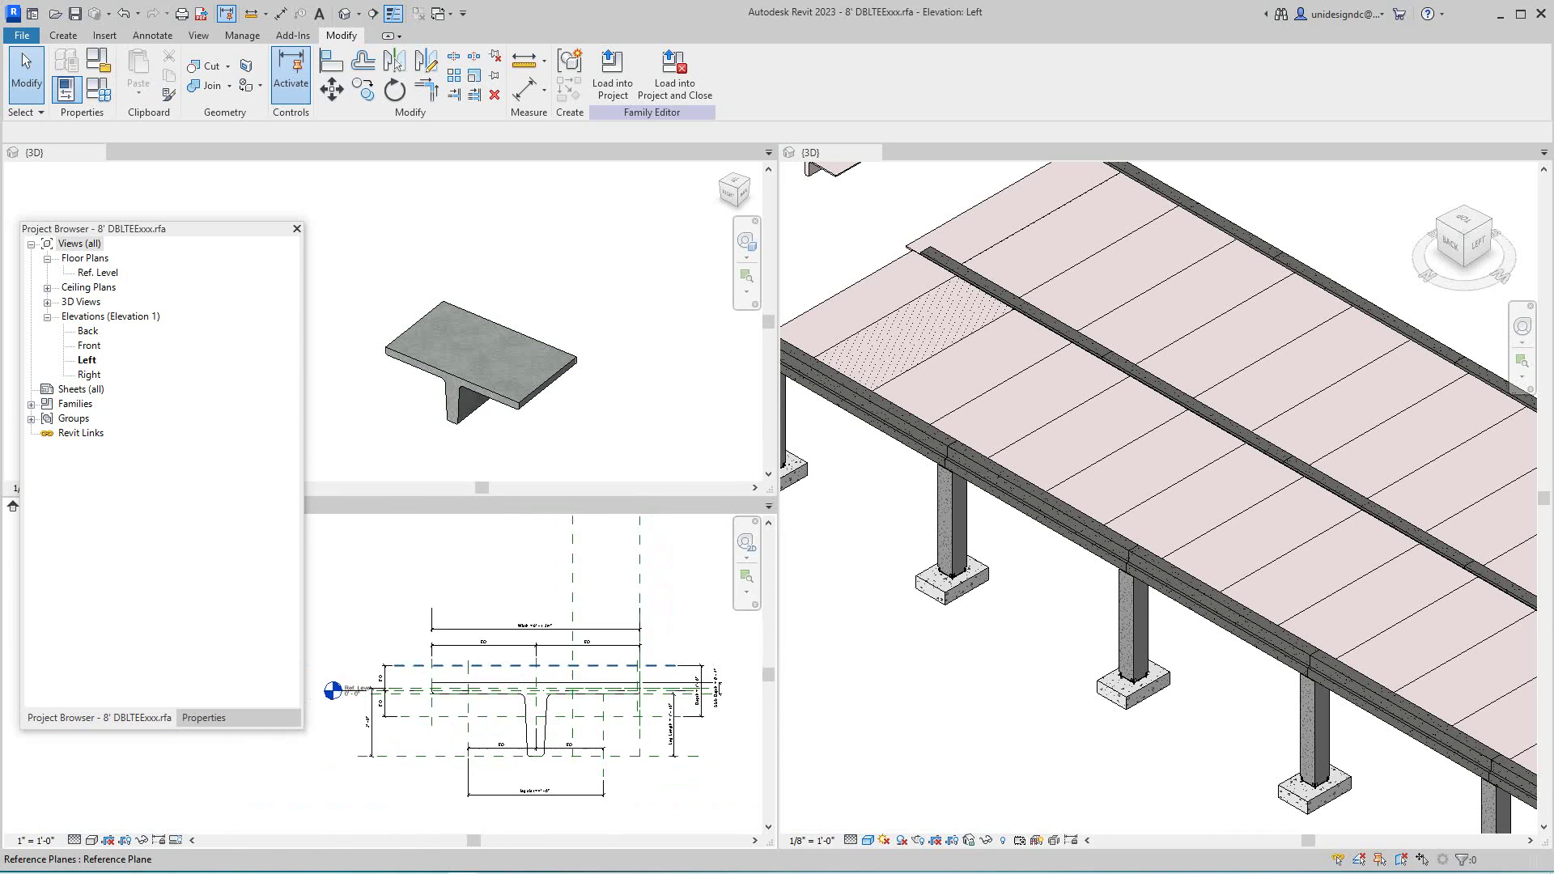
- Load the resized tee family into the PRECASTDTEE-1 project, overwriting the existing version and its parameter values
{"action": "scroll", "coordinate": [568, 687], "scroll_direction": "down", "scroll_amount": 1}
{"action": "key", "text": "ctrl+Tab"}
{"action": "scroll", "coordinate": [567, 608], "scroll_direction": "down", "scroll_amount": 4}
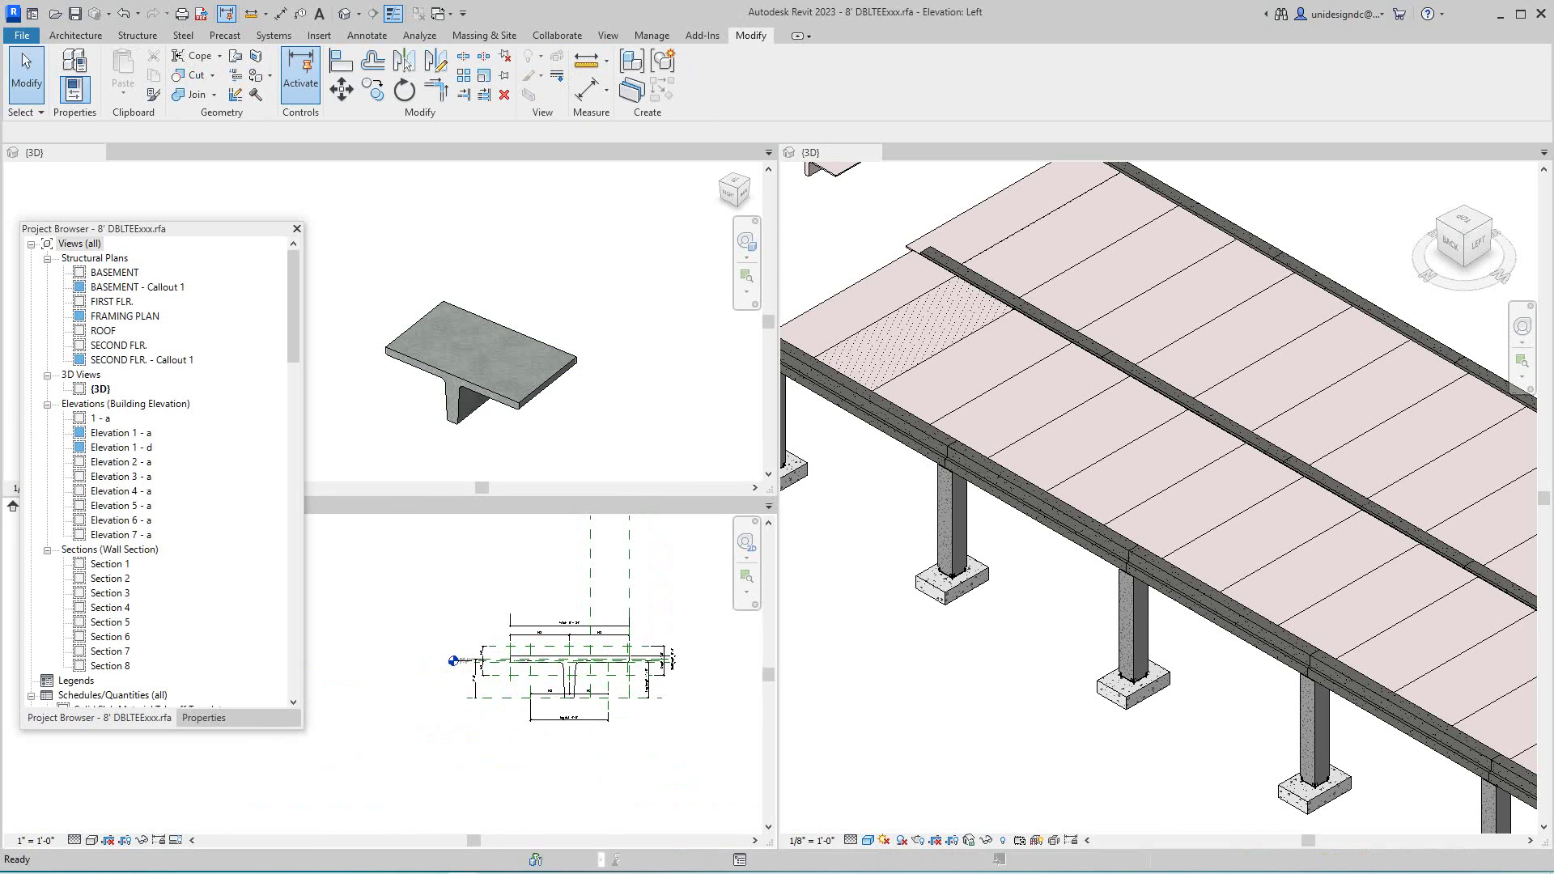
{"action": "scroll", "coordinate": [599, 607], "scroll_direction": "up", "scroll_amount": 1}
{"action": "scroll", "coordinate": [487, 590], "scroll_direction": "up", "scroll_amount": 1}
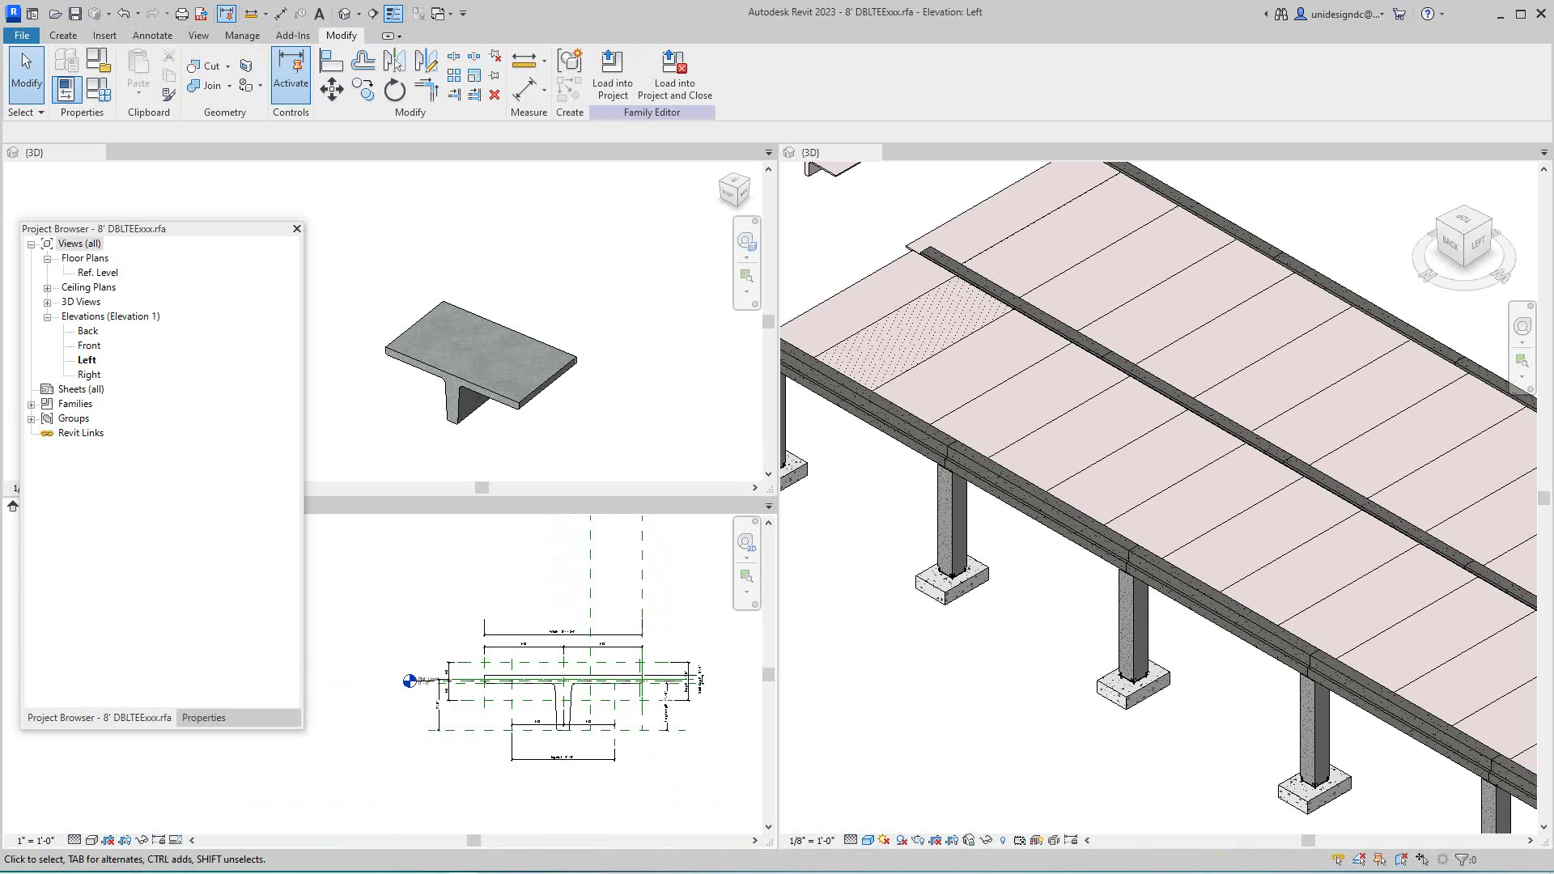
{"action": "left_click", "coordinate": [612, 73]}
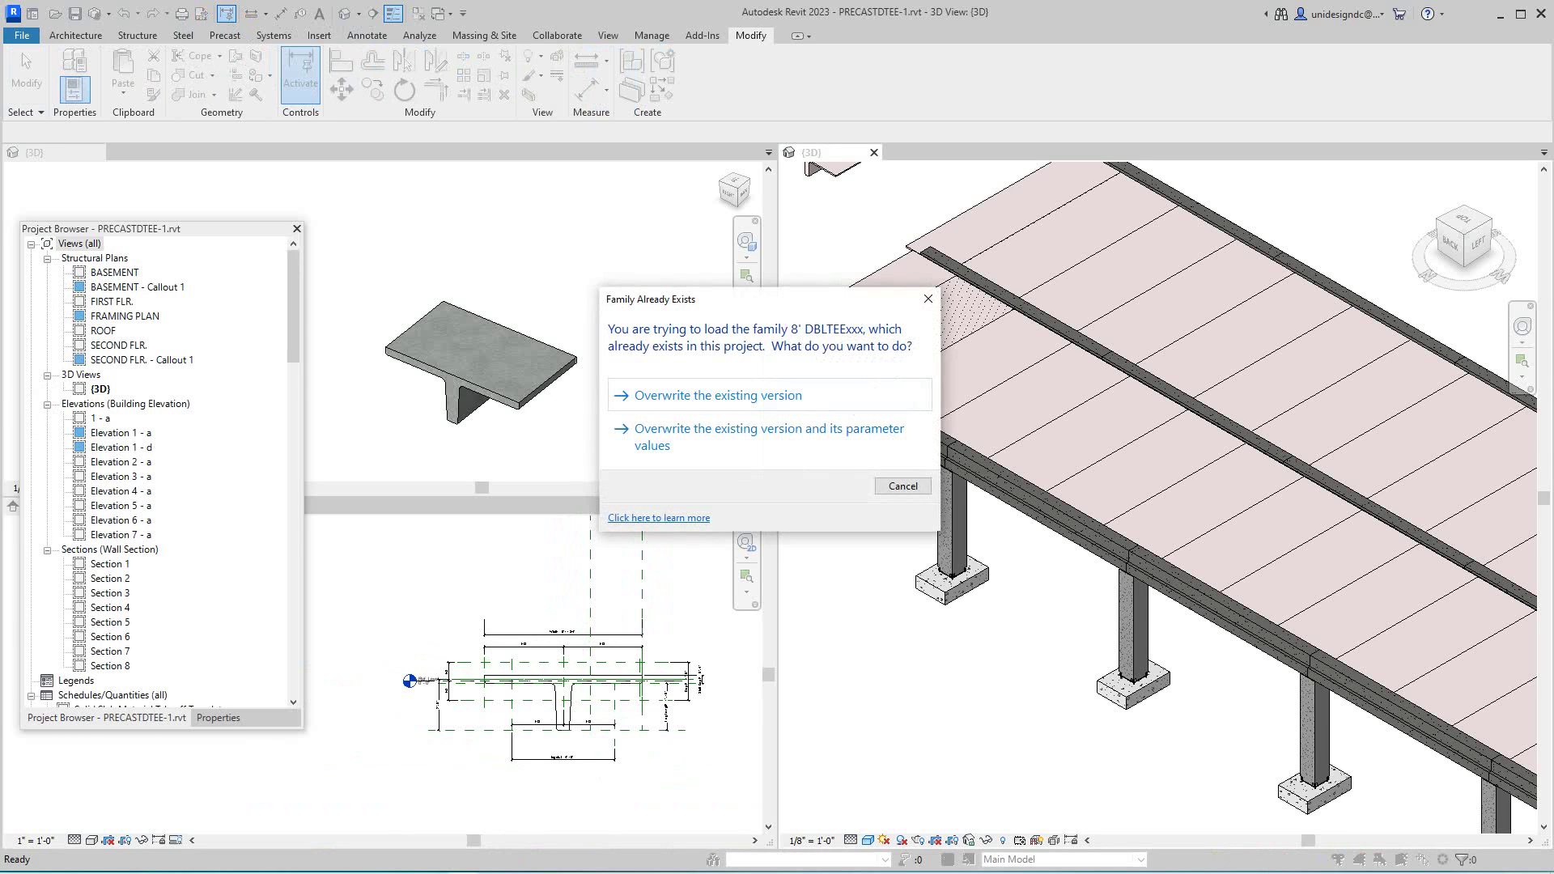
{"action": "left_click", "coordinate": [769, 433]}
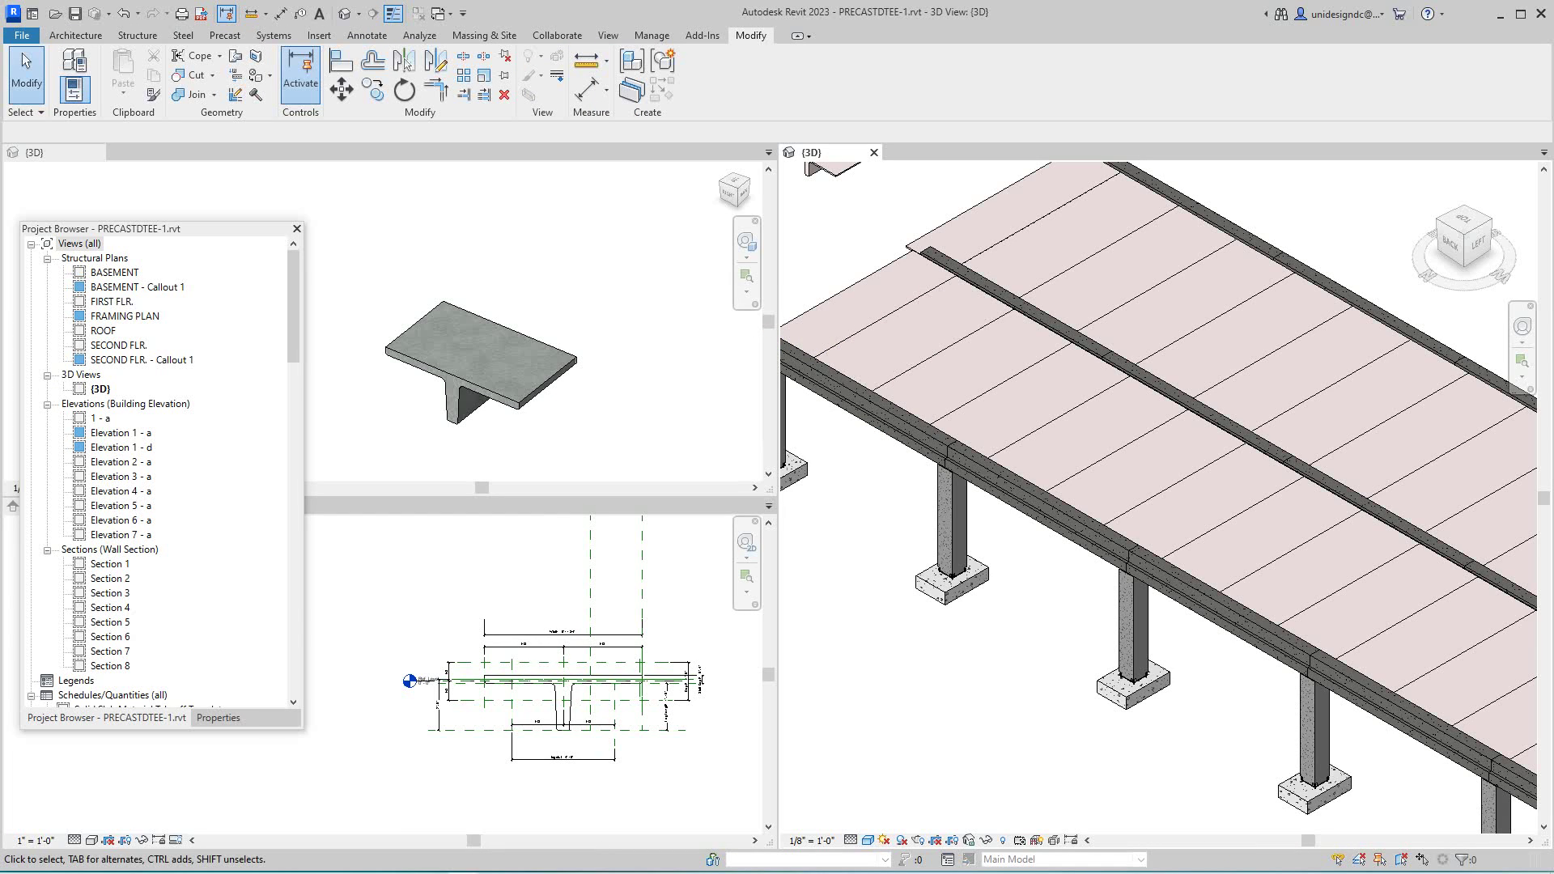
- Rotate the project's 3D view to the front-right side and examine the reloaded tees at the deck's open end
{"action": "scroll", "coordinate": [941, 685], "scroll_direction": "down", "scroll_amount": 3}
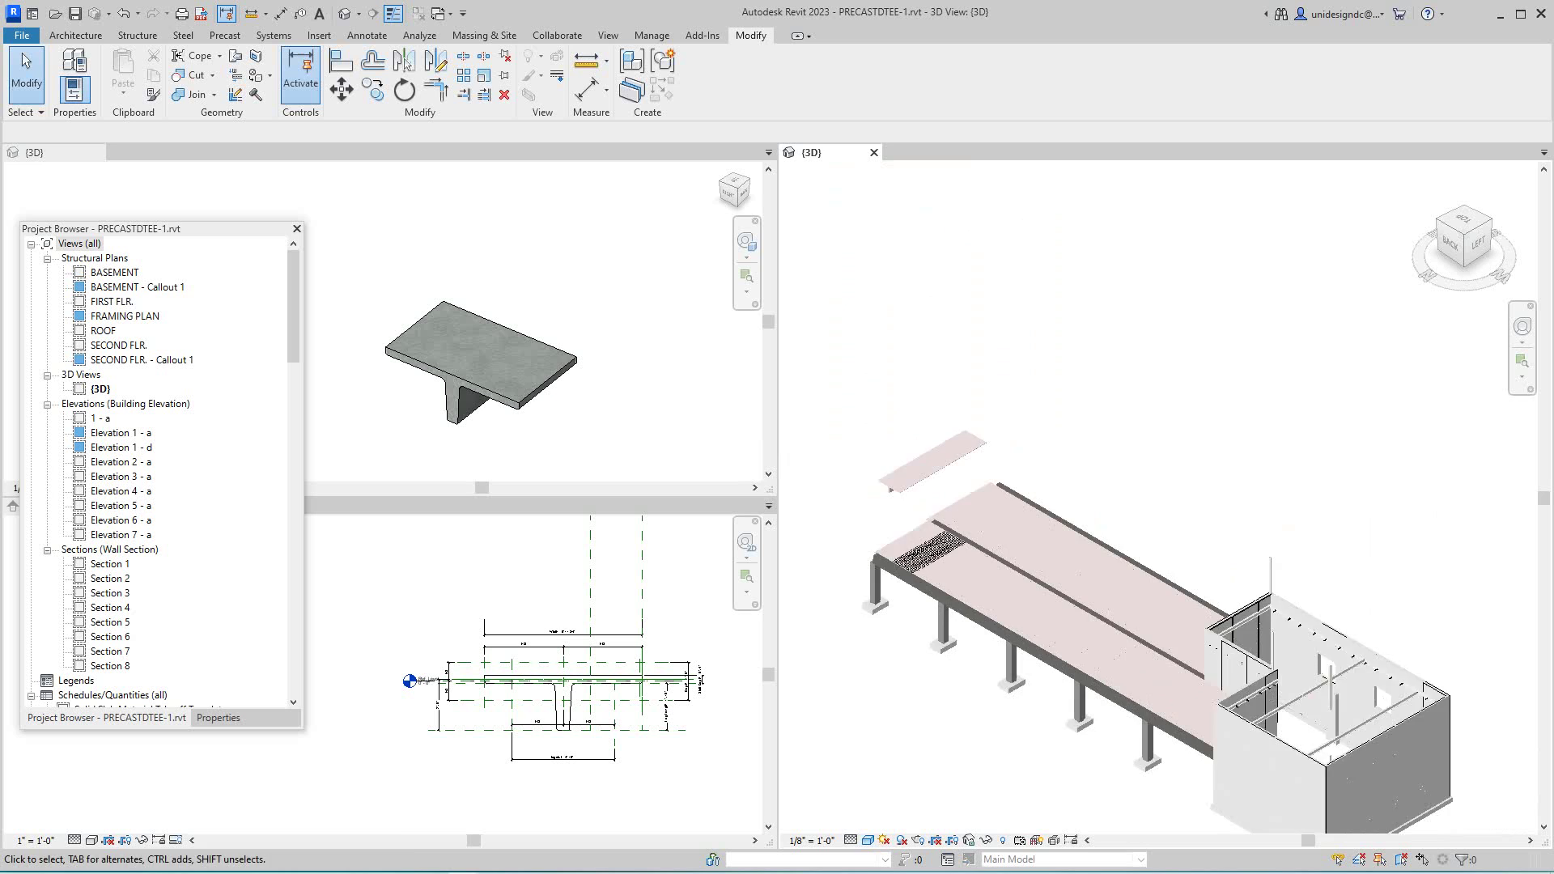
{"action": "scroll", "coordinate": [1137, 636], "scroll_direction": "down", "scroll_amount": 1}
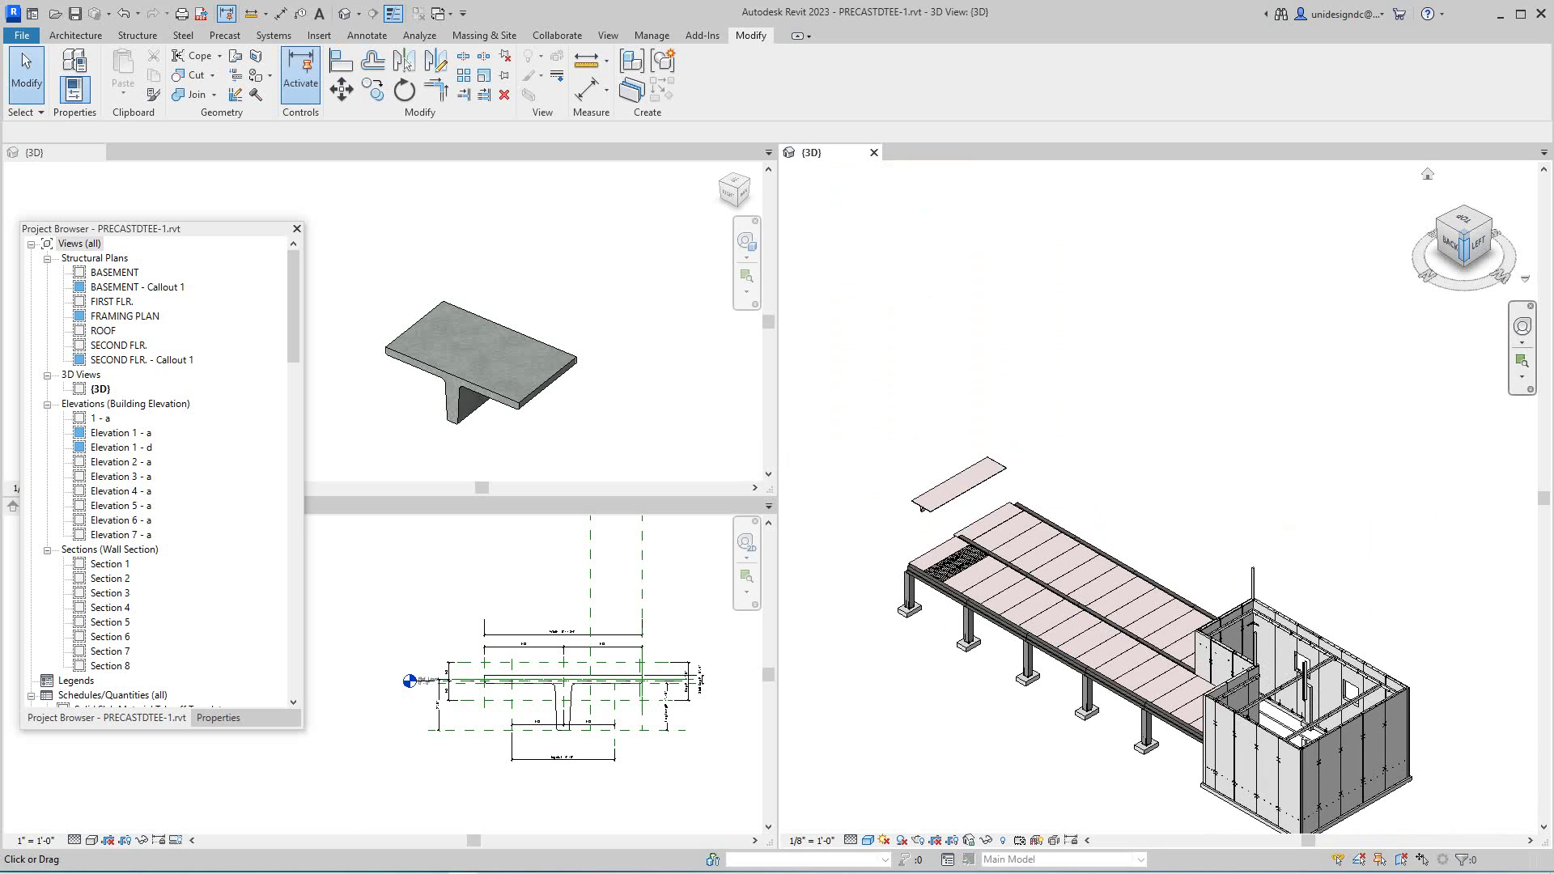
{"action": "mouse_move", "coordinate": [1478, 242]}
{"action": "left_mouse_down"}
{"action": "mouse_move", "coordinate": [1473, 267]}
{"action": "mouse_move", "coordinate": [1457, 202]}
{"action": "mouse_move", "coordinate": [1463, 229]}
{"action": "left_mouse_up"}
{"action": "middle_click_drag", "start_coordinate": [1263, 599], "coordinate": [1259, 550], "text": "shift"}
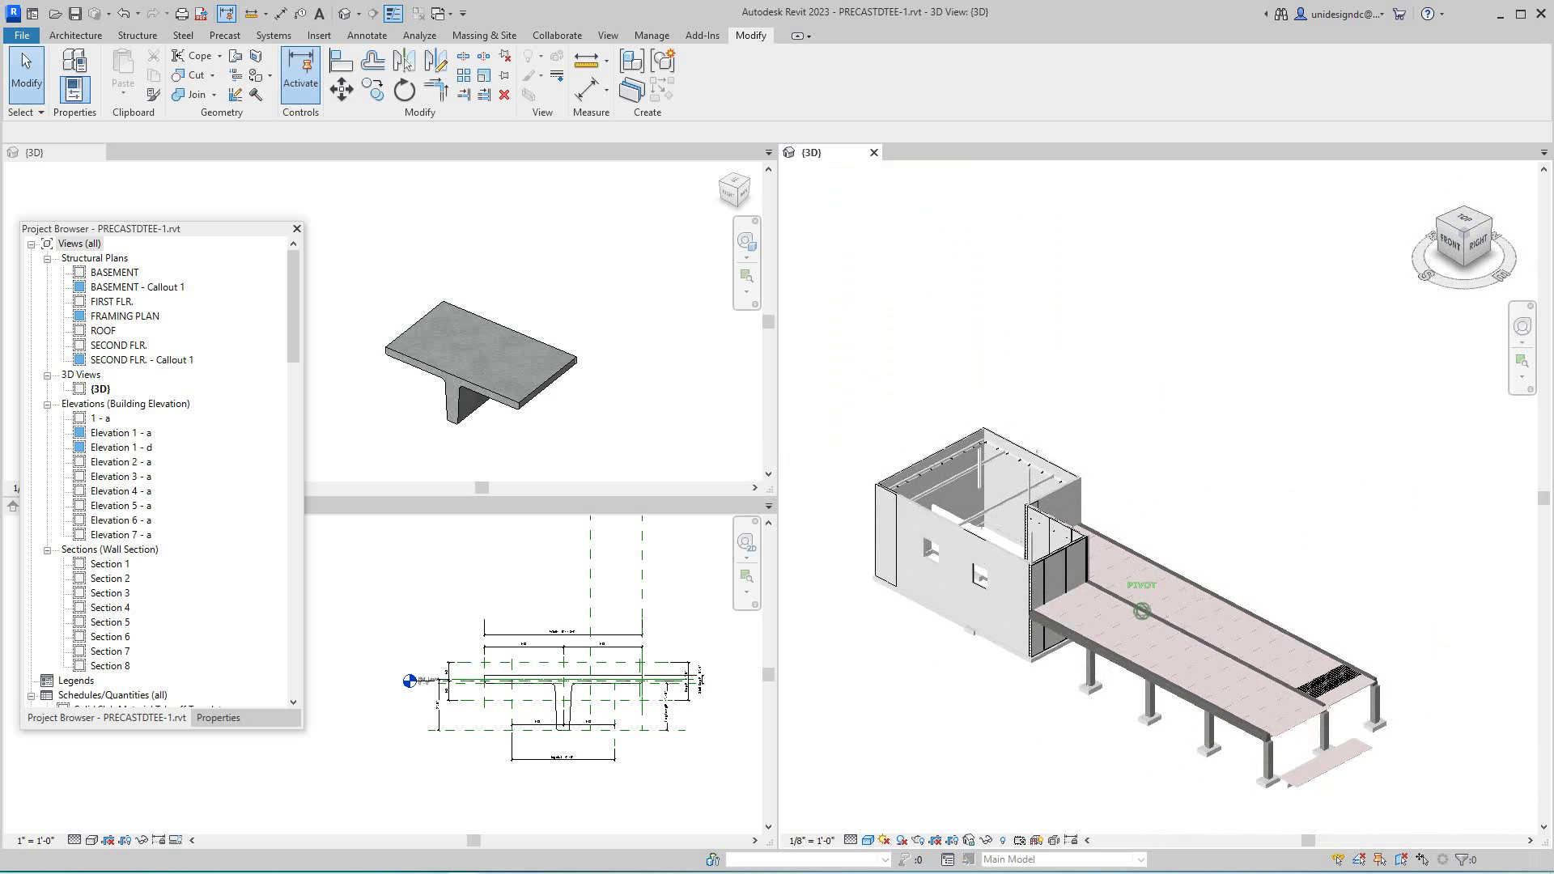
{"action": "scroll", "coordinate": [1326, 754], "scroll_direction": "up", "scroll_amount": 3}
{"action": "middle_click_drag", "start_coordinate": [1327, 758], "coordinate": [1287, 720]}
{"action": "scroll", "coordinate": [1271, 652], "scroll_direction": "up", "scroll_amount": 4}
{"action": "scroll", "coordinate": [1263, 652], "scroll_direction": "down", "scroll_amount": 3}
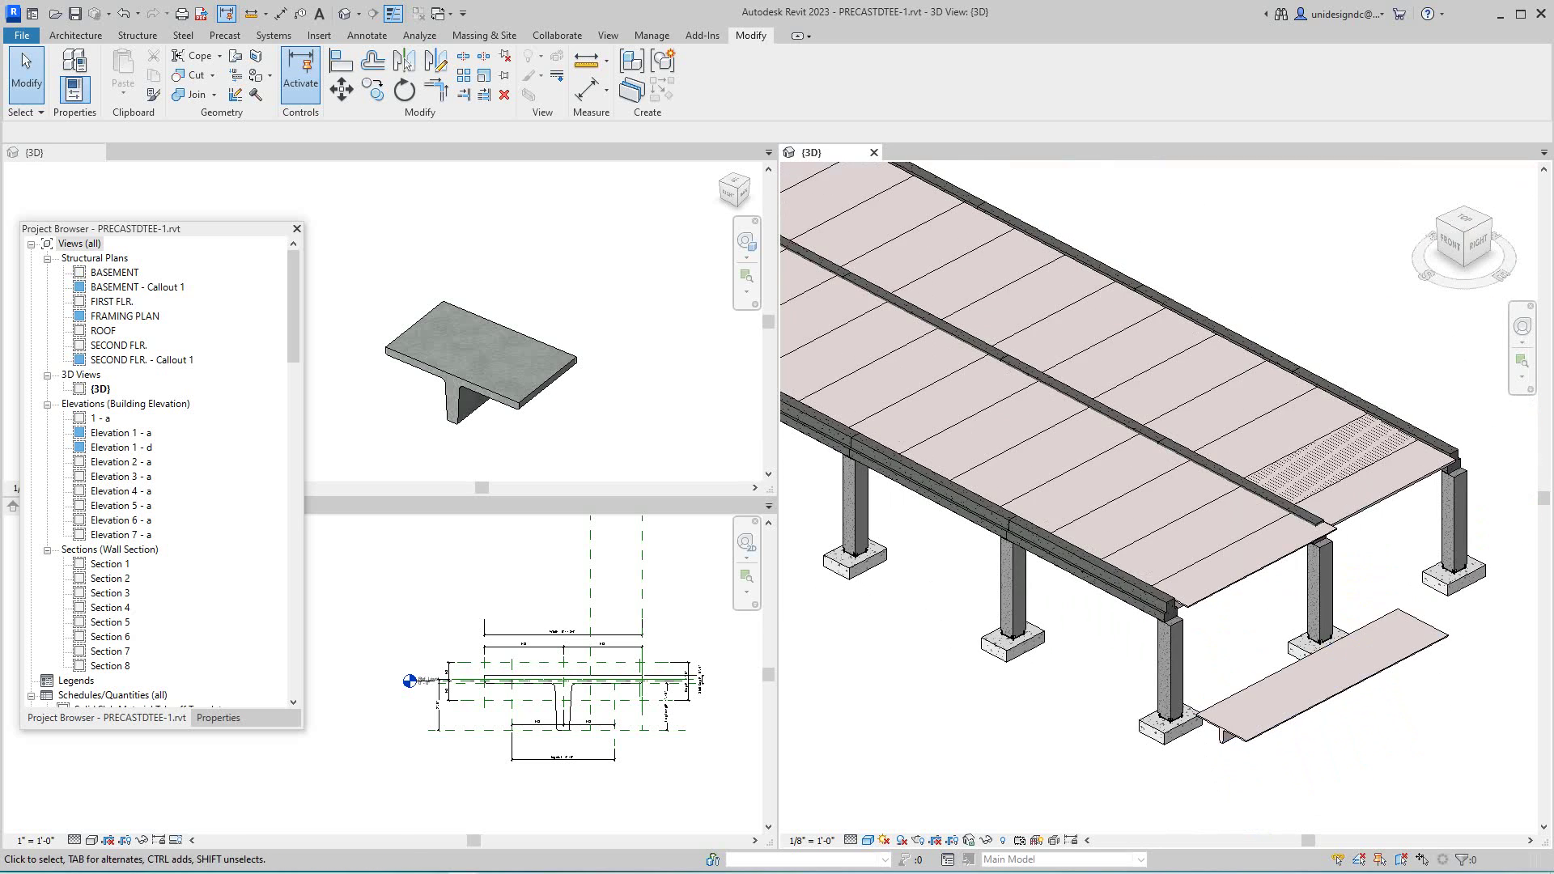
{"action": "middle_click_drag", "start_coordinate": [1228, 617], "coordinate": [1232, 619]}
{"action": "scroll", "coordinate": [1232, 620], "scroll_direction": "down", "scroll_amount": 1}
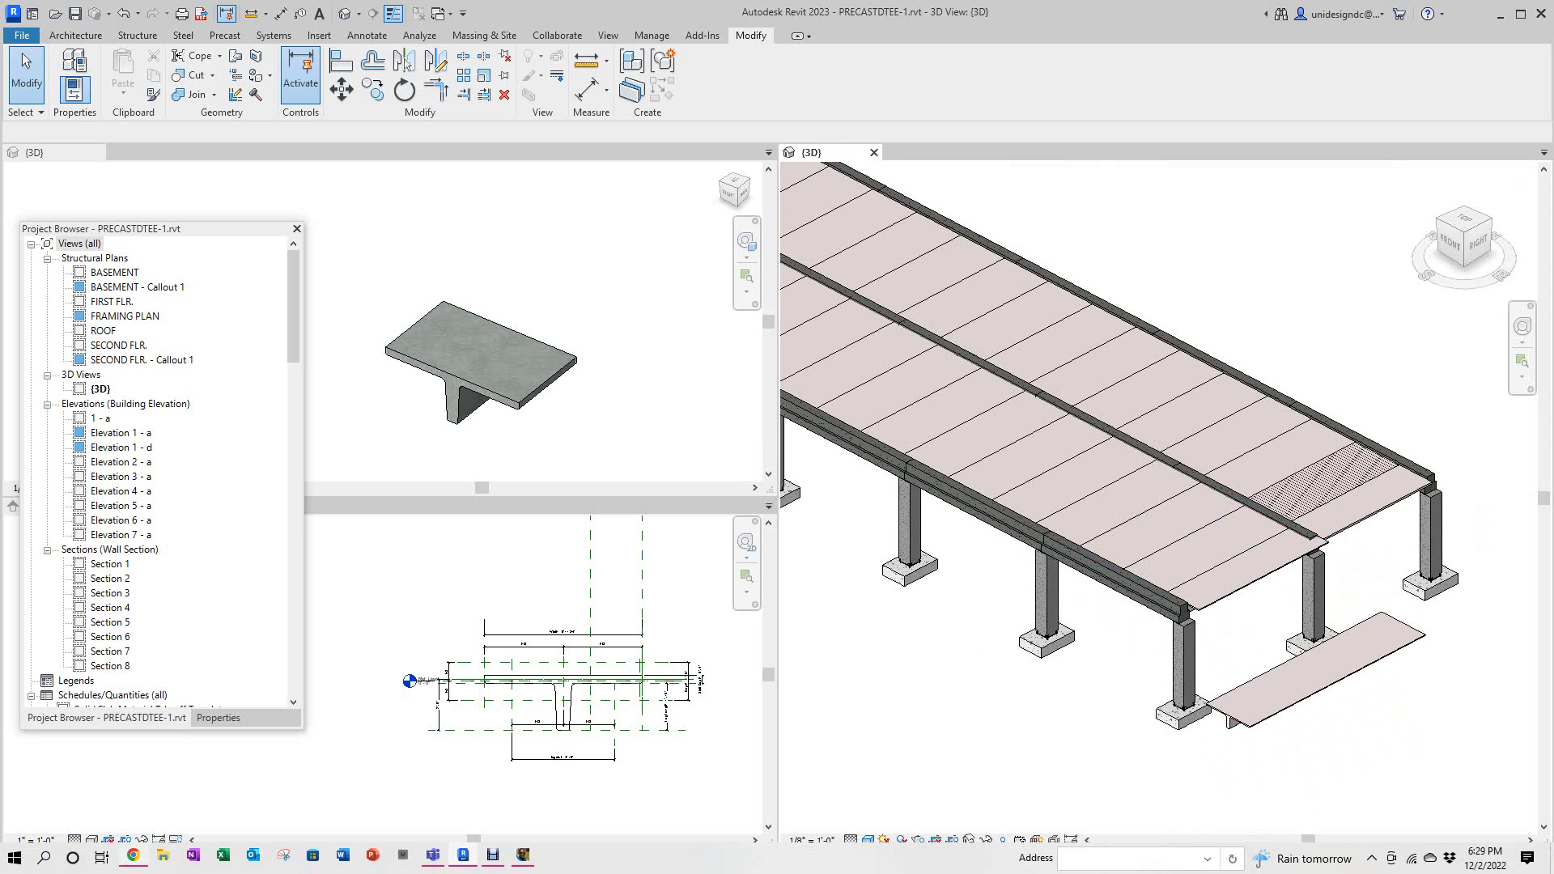
- Consult the shop drawing in Chrome again and inspect the tees along the deck's edge beam in Revit
{"action": "left_click", "coordinate": [133, 855]}
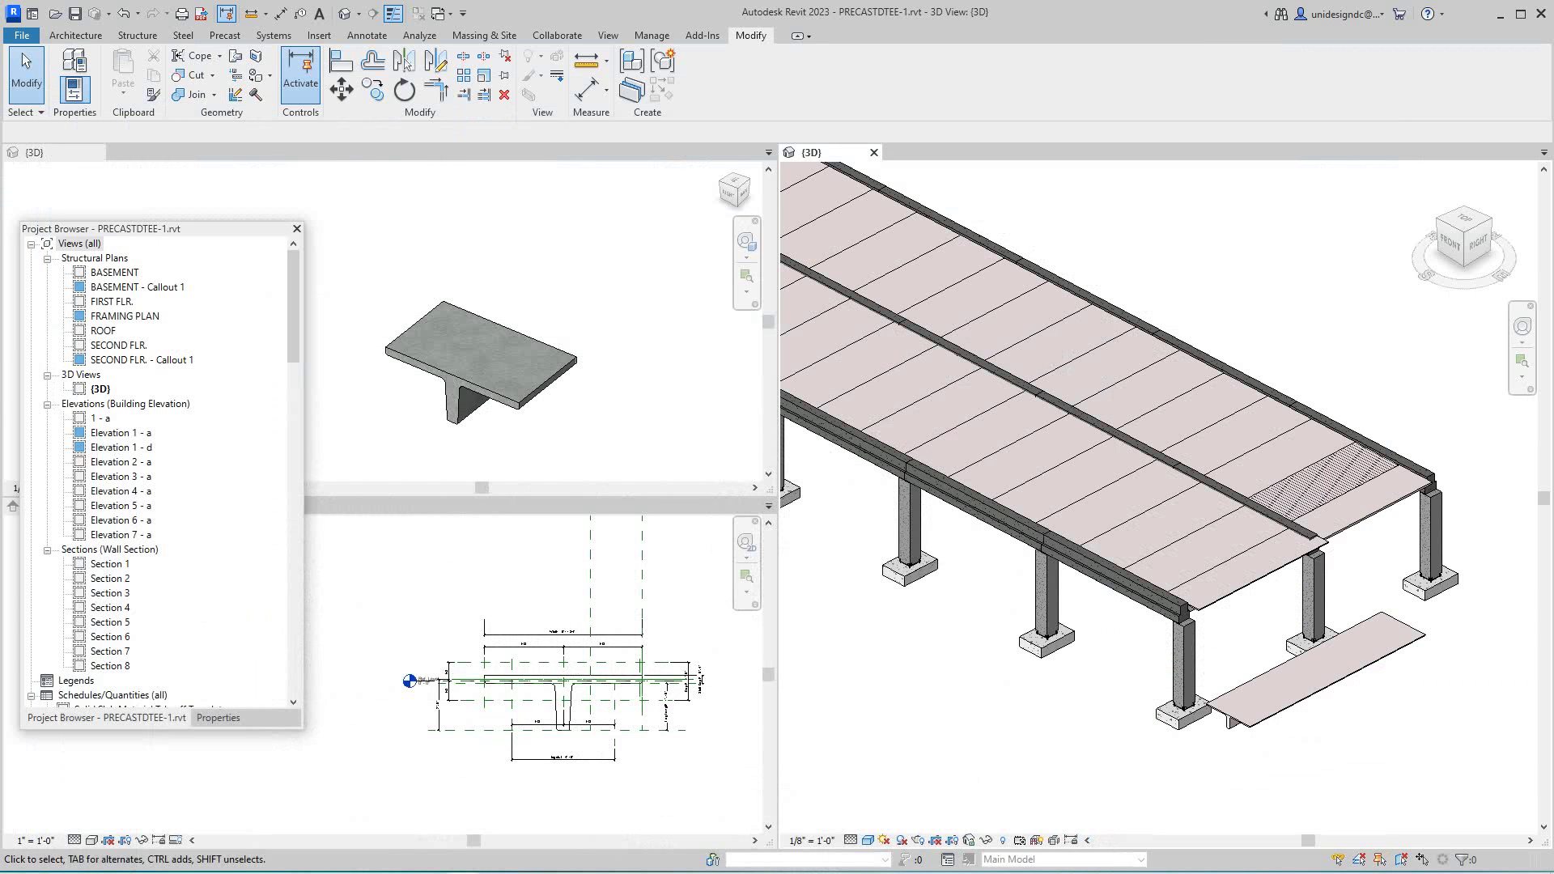
{"action": "scroll", "coordinate": [1042, 603], "scroll_direction": "down", "scroll_amount": 2}
{"action": "middle_click_drag", "start_coordinate": [1041, 603], "coordinate": [1153, 648]}
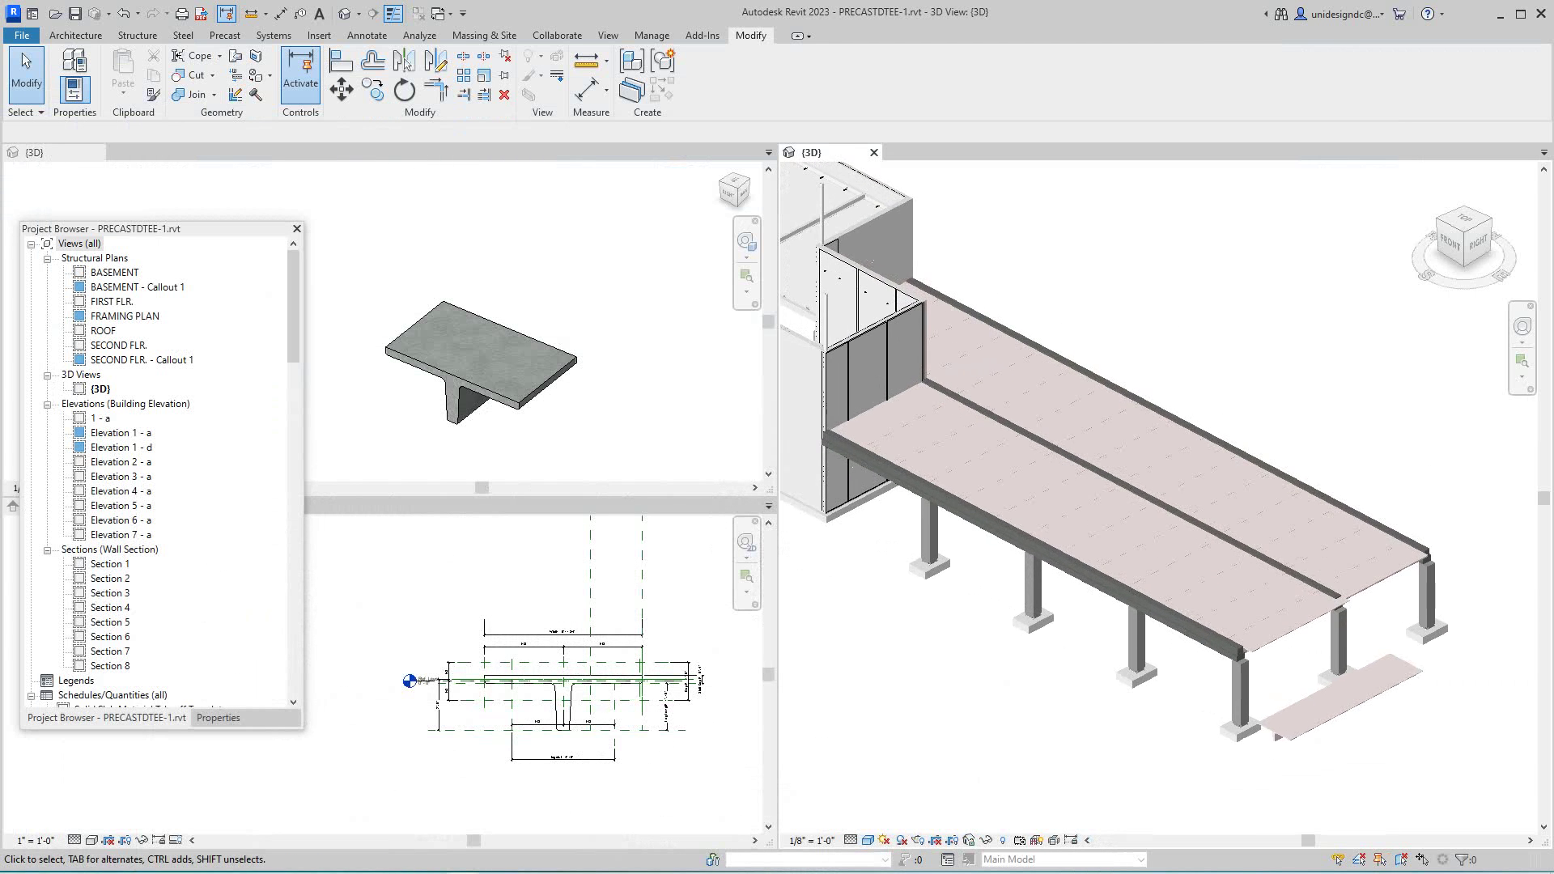
{"action": "scroll", "coordinate": [1153, 648], "scroll_direction": "up", "scroll_amount": 2}
{"action": "scroll", "coordinate": [1271, 619], "scroll_direction": "up", "scroll_amount": 5}
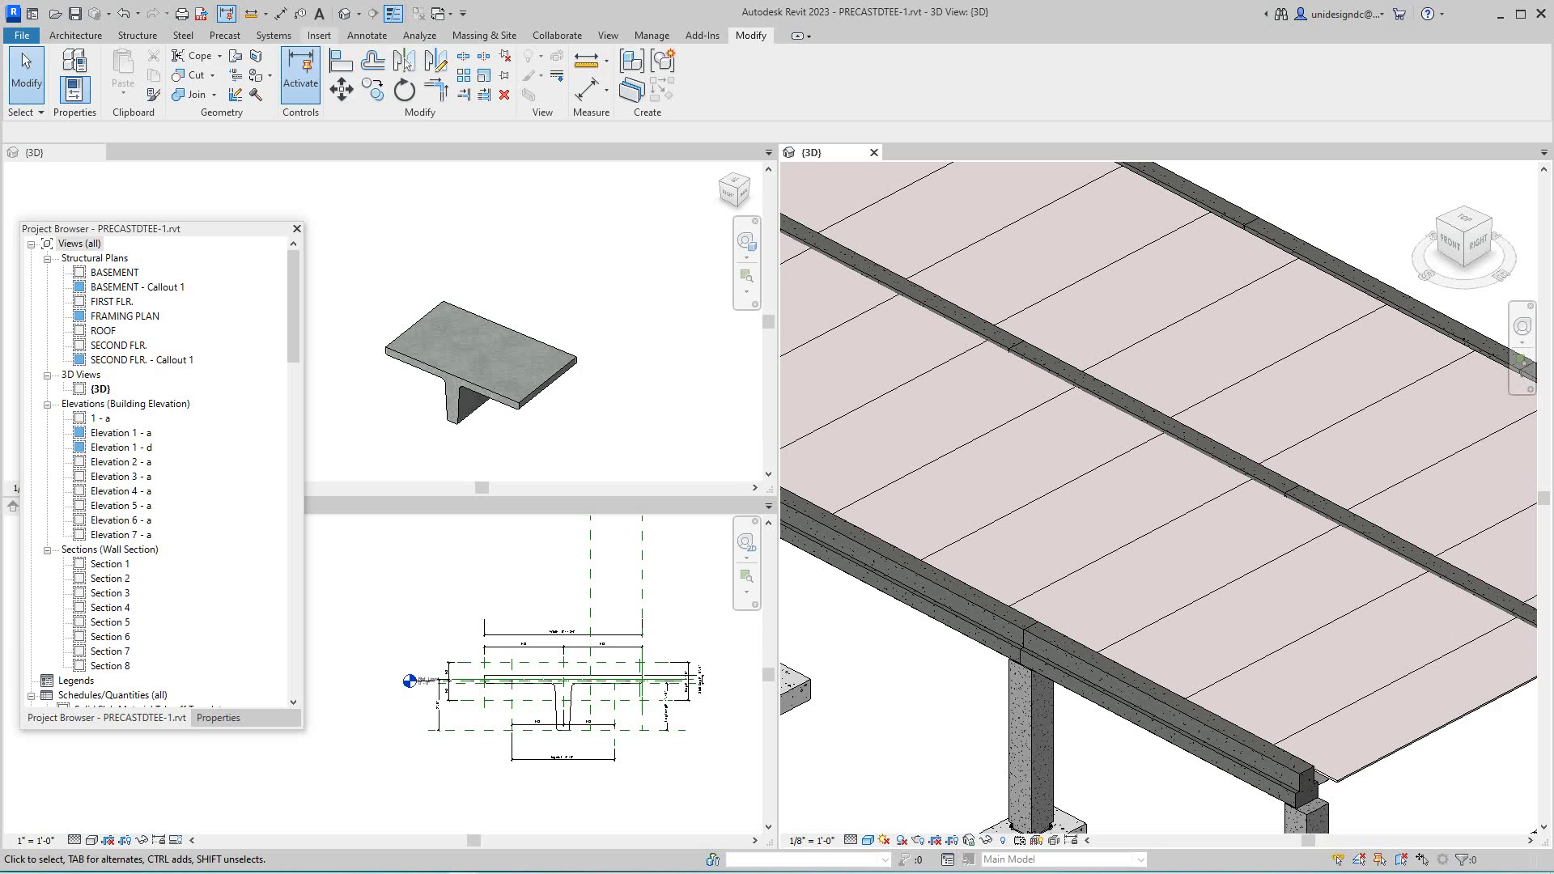
- Start placing an architectural component and choose the Mini V structural connection as its type
{"action": "left_click", "coordinate": [75, 35]}
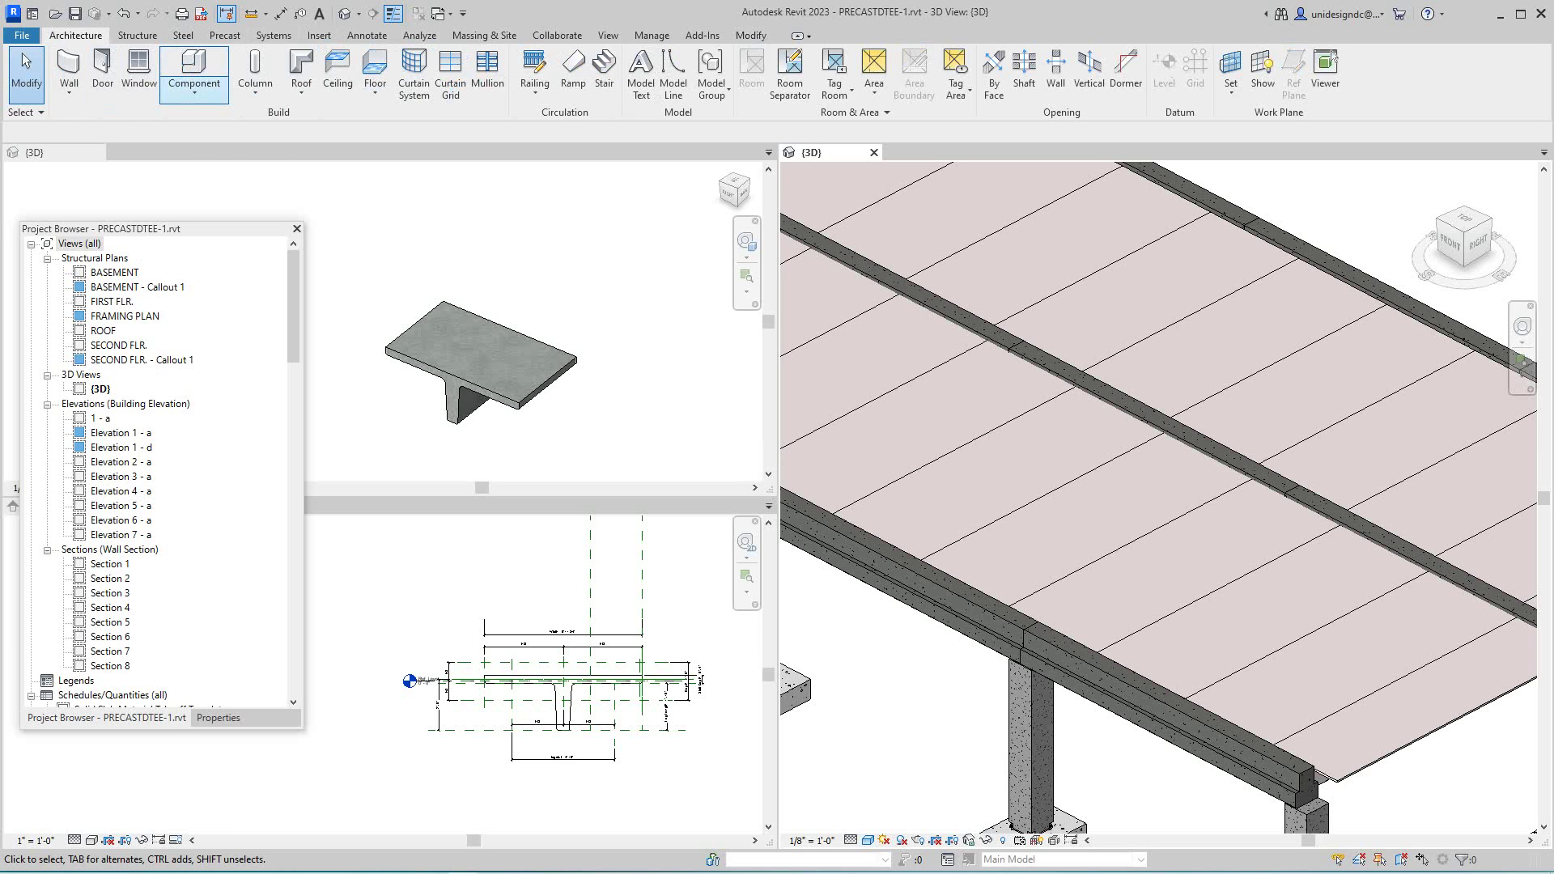
{"action": "left_click", "coordinate": [193, 91]}
{"action": "left_click", "coordinate": [215, 122]}
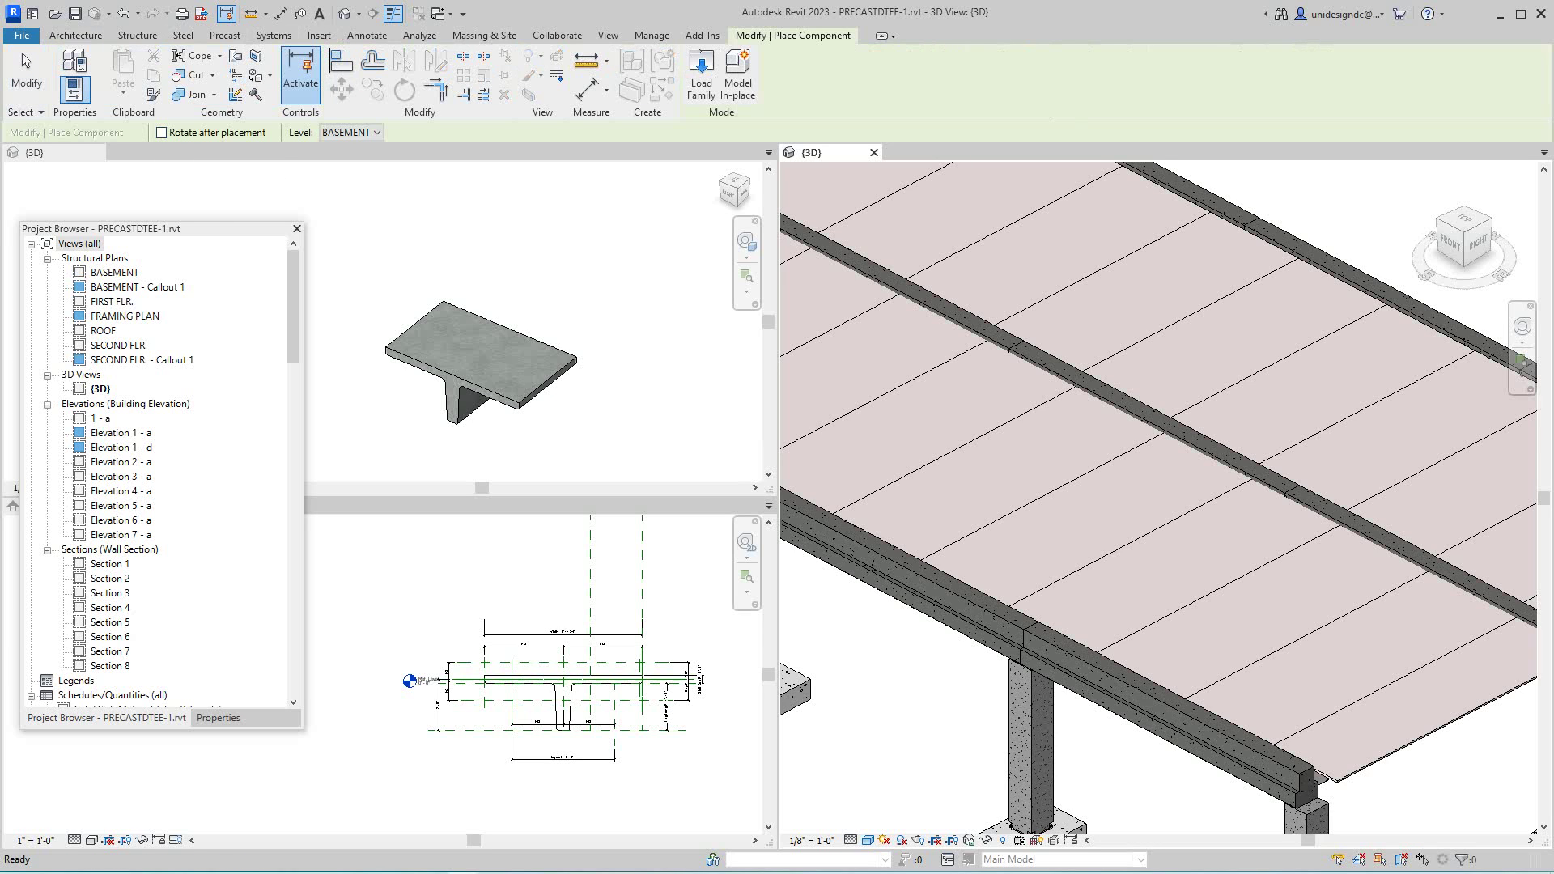
{"action": "left_click", "coordinate": [217, 717]}
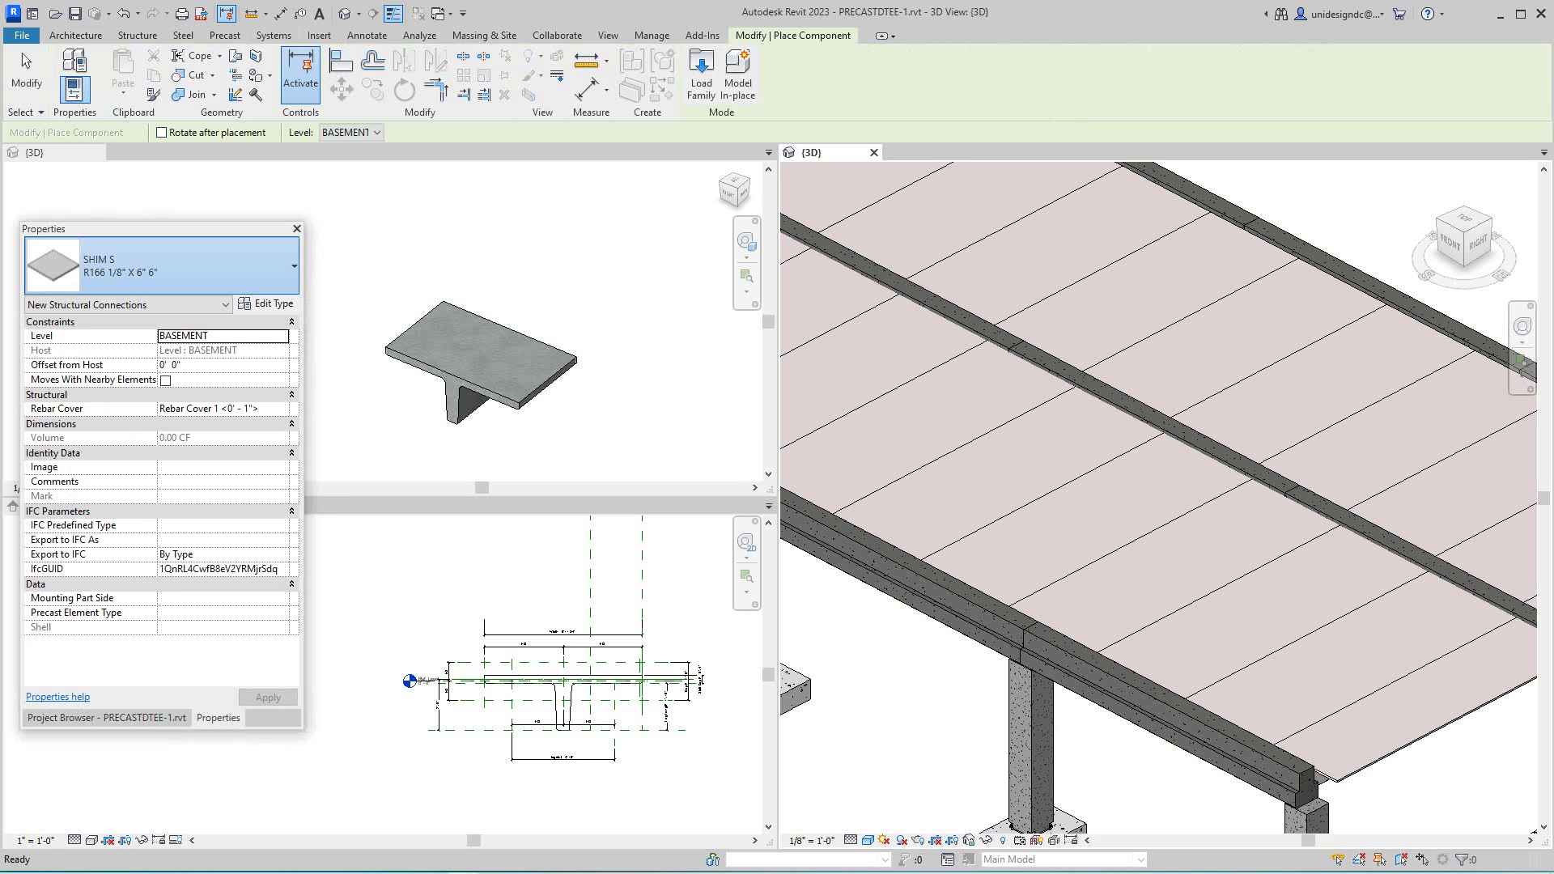
{"action": "left_click", "coordinate": [294, 265]}
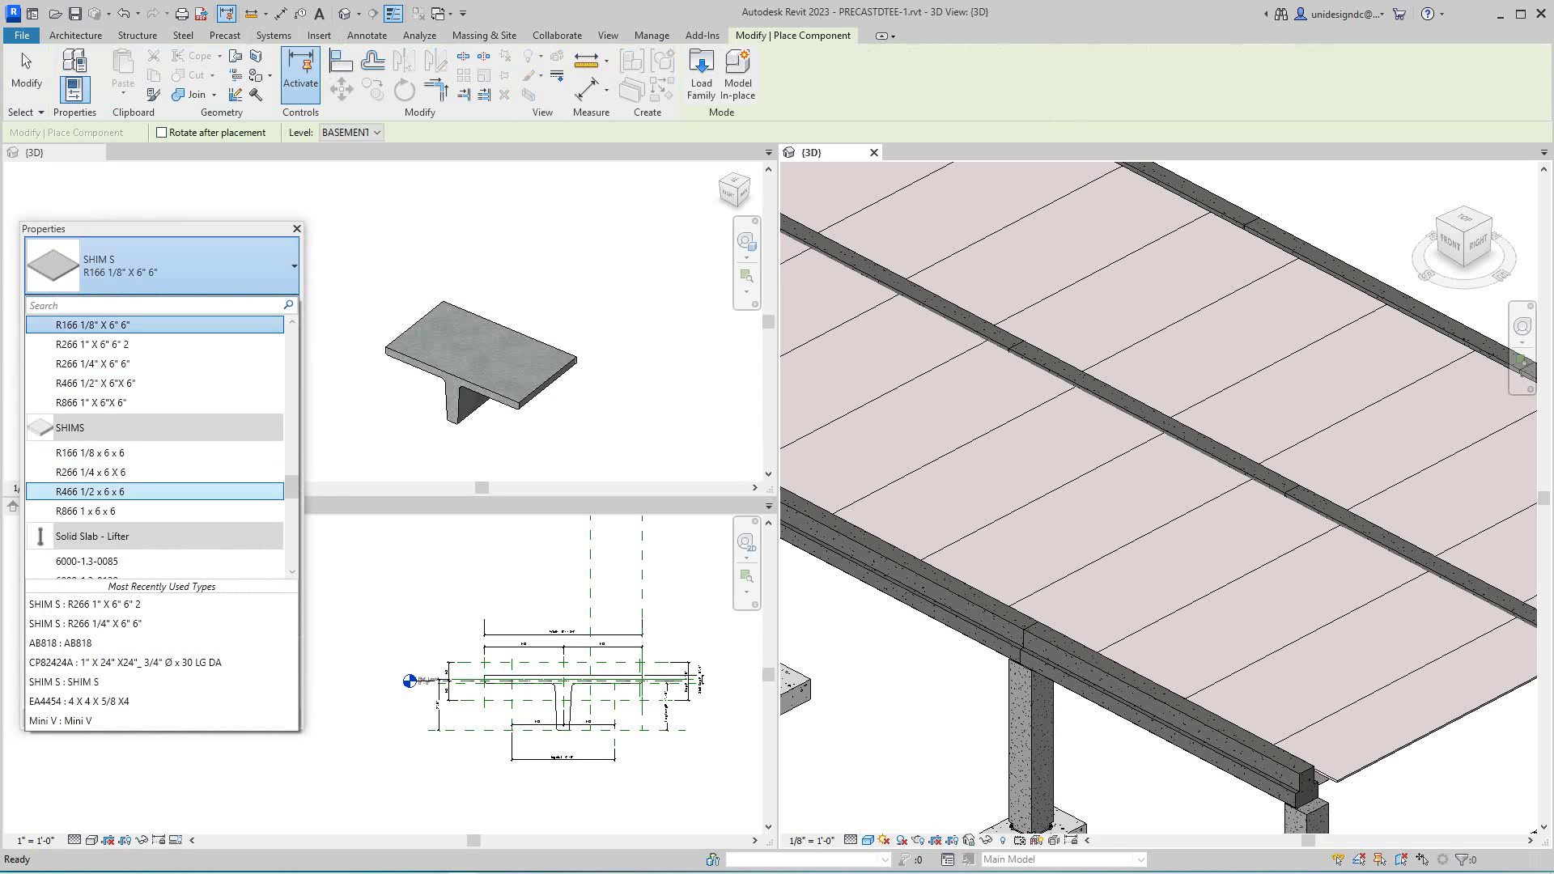
{"action": "scroll", "coordinate": [154, 486], "scroll_direction": "down", "scroll_amount": 5}
{"action": "scroll", "coordinate": [154, 495], "scroll_direction": "down", "scroll_amount": 10}
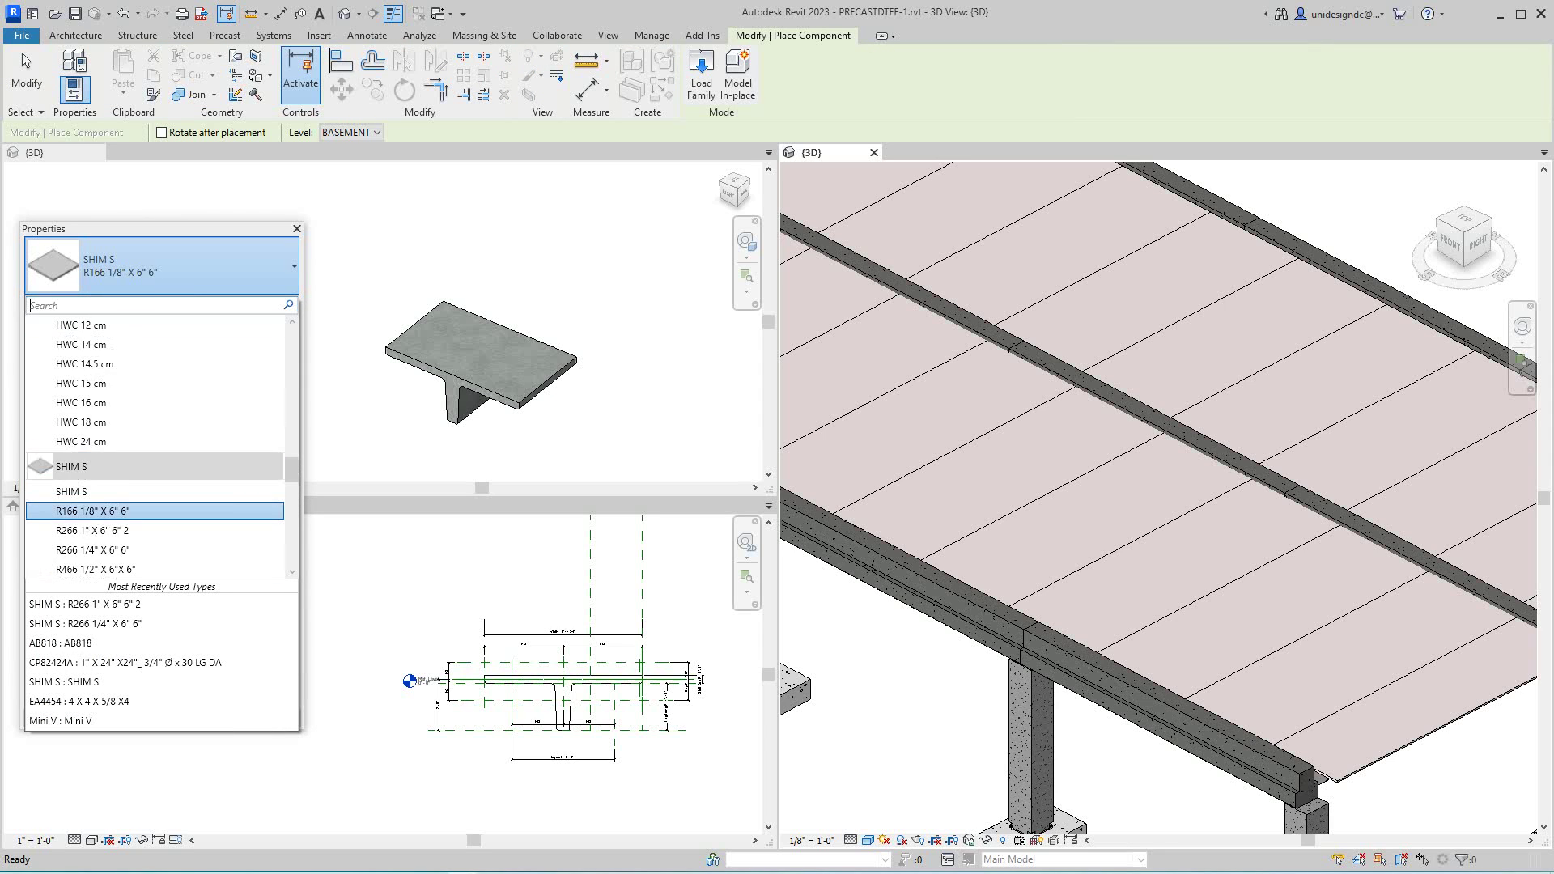
{"action": "left_click", "coordinate": [154, 494]}
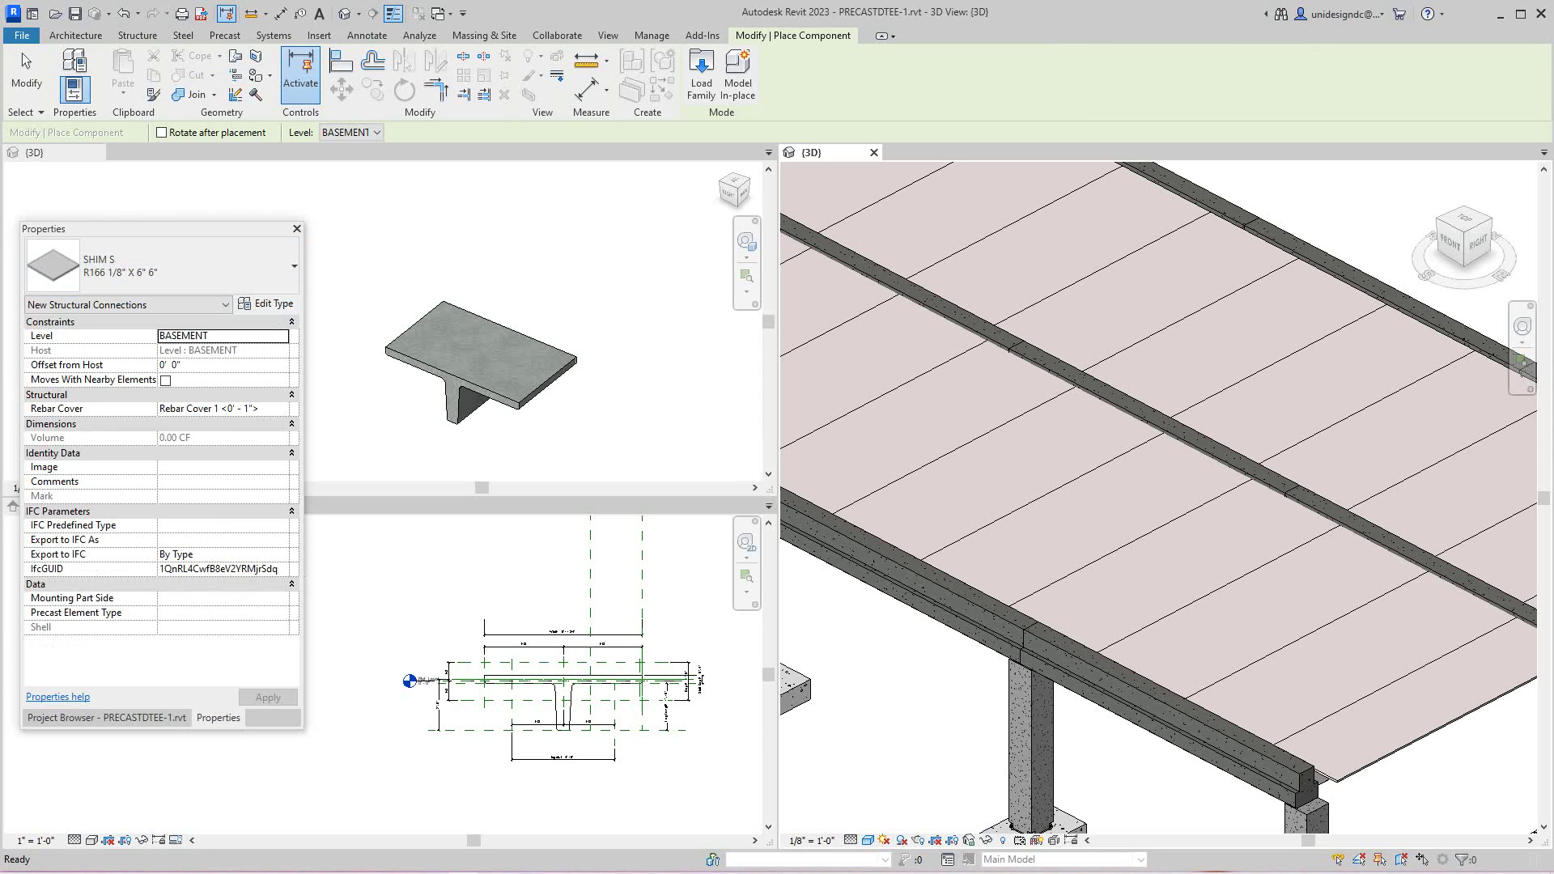
{"action": "left_click", "coordinate": [162, 266]}
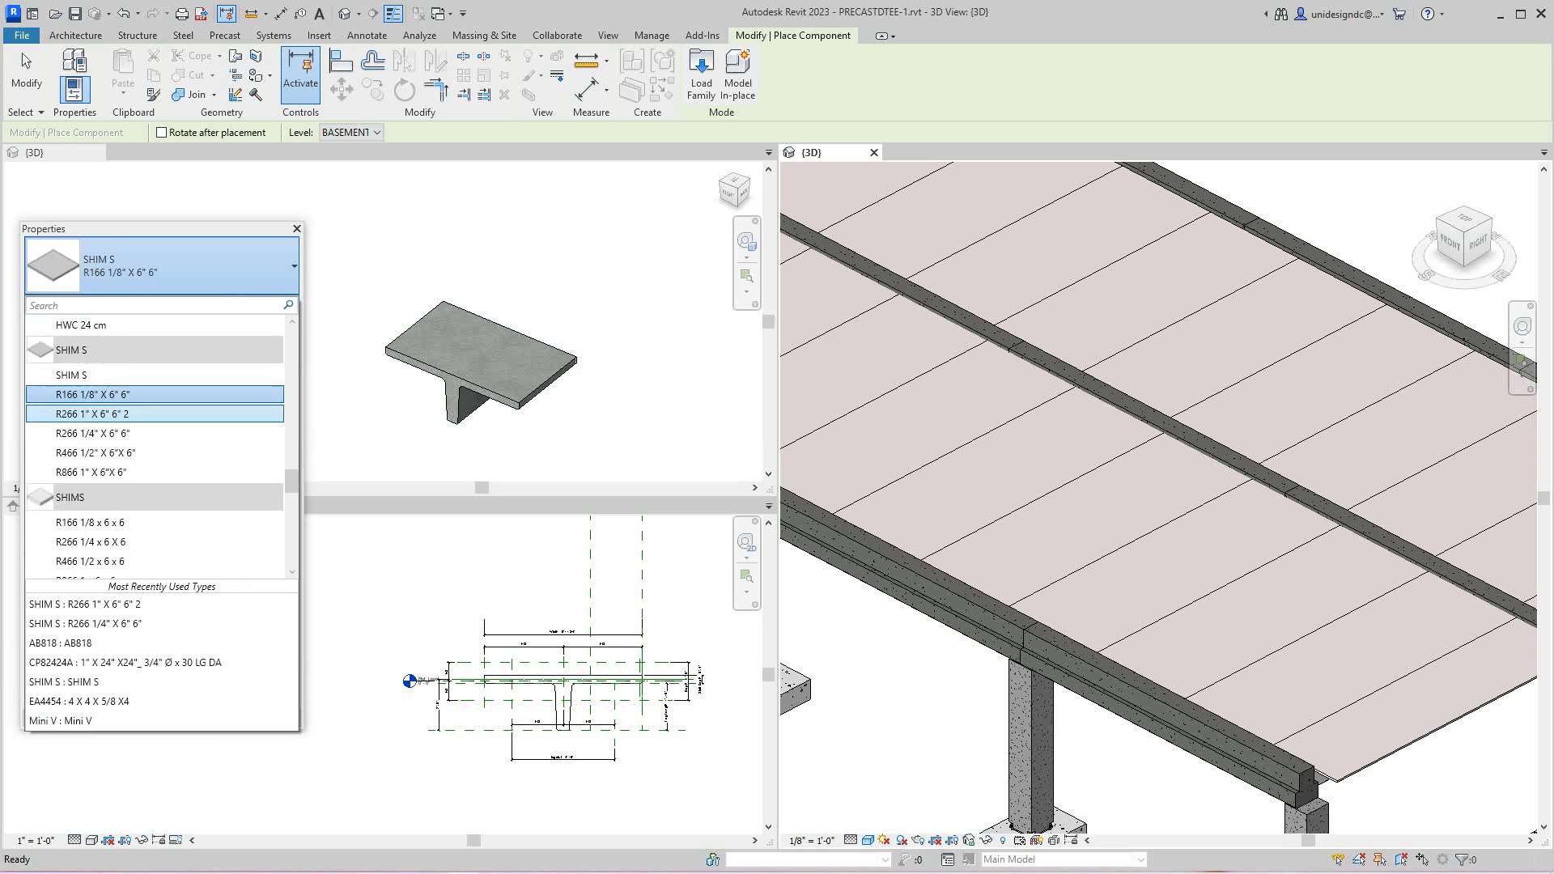
{"action": "scroll", "coordinate": [161, 448], "scroll_direction": "up", "scroll_amount": 5}
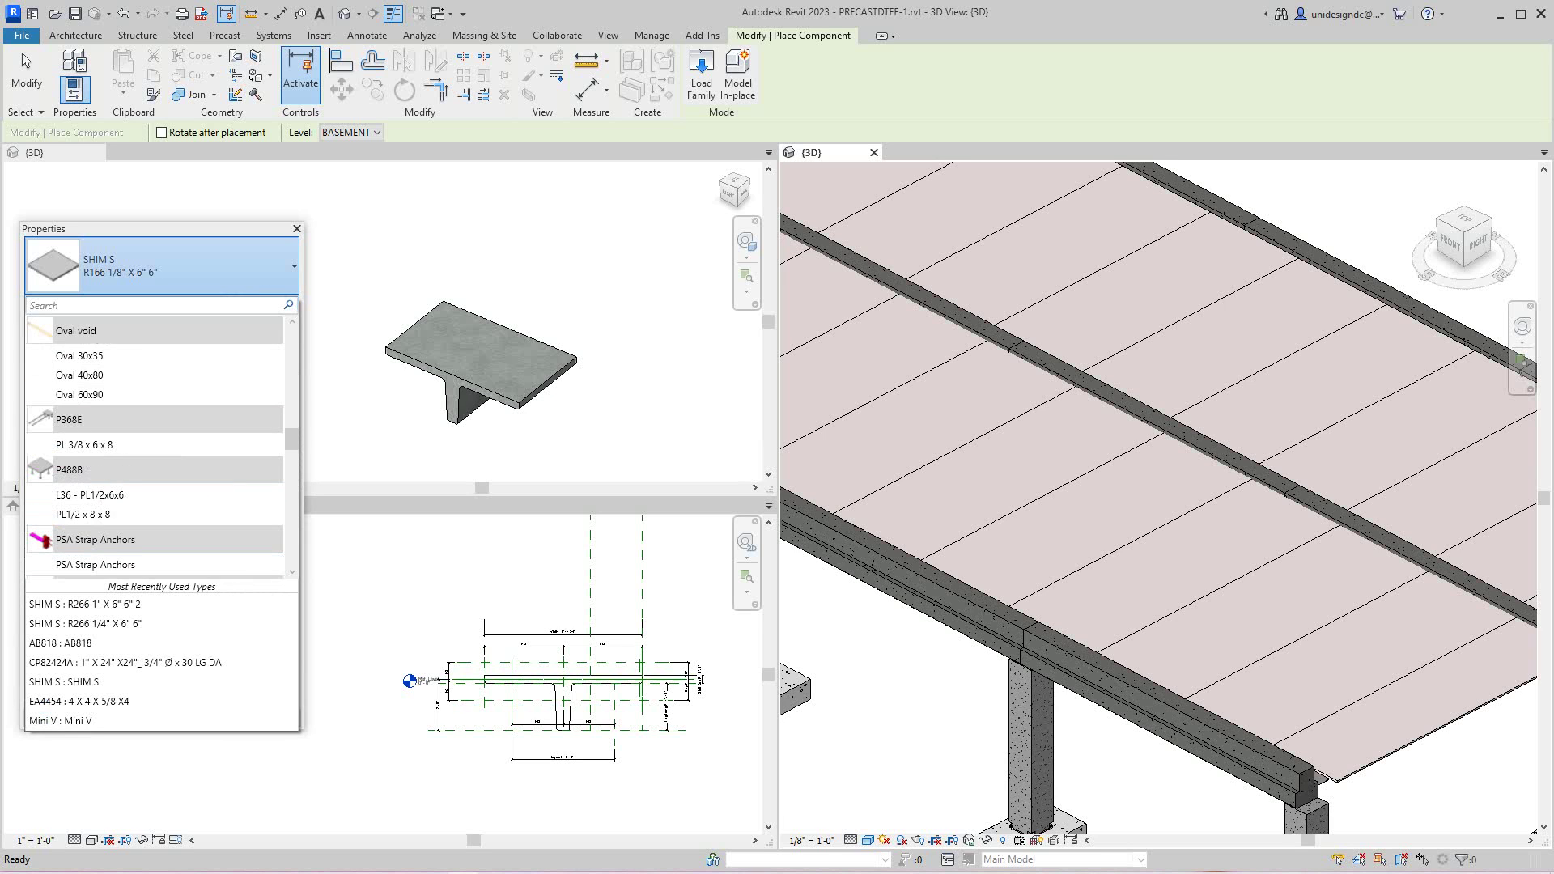
{"action": "scroll", "coordinate": [161, 454], "scroll_direction": "up", "scroll_amount": 6}
{"action": "scroll", "coordinate": [161, 453], "scroll_direction": "down", "scroll_amount": 2}
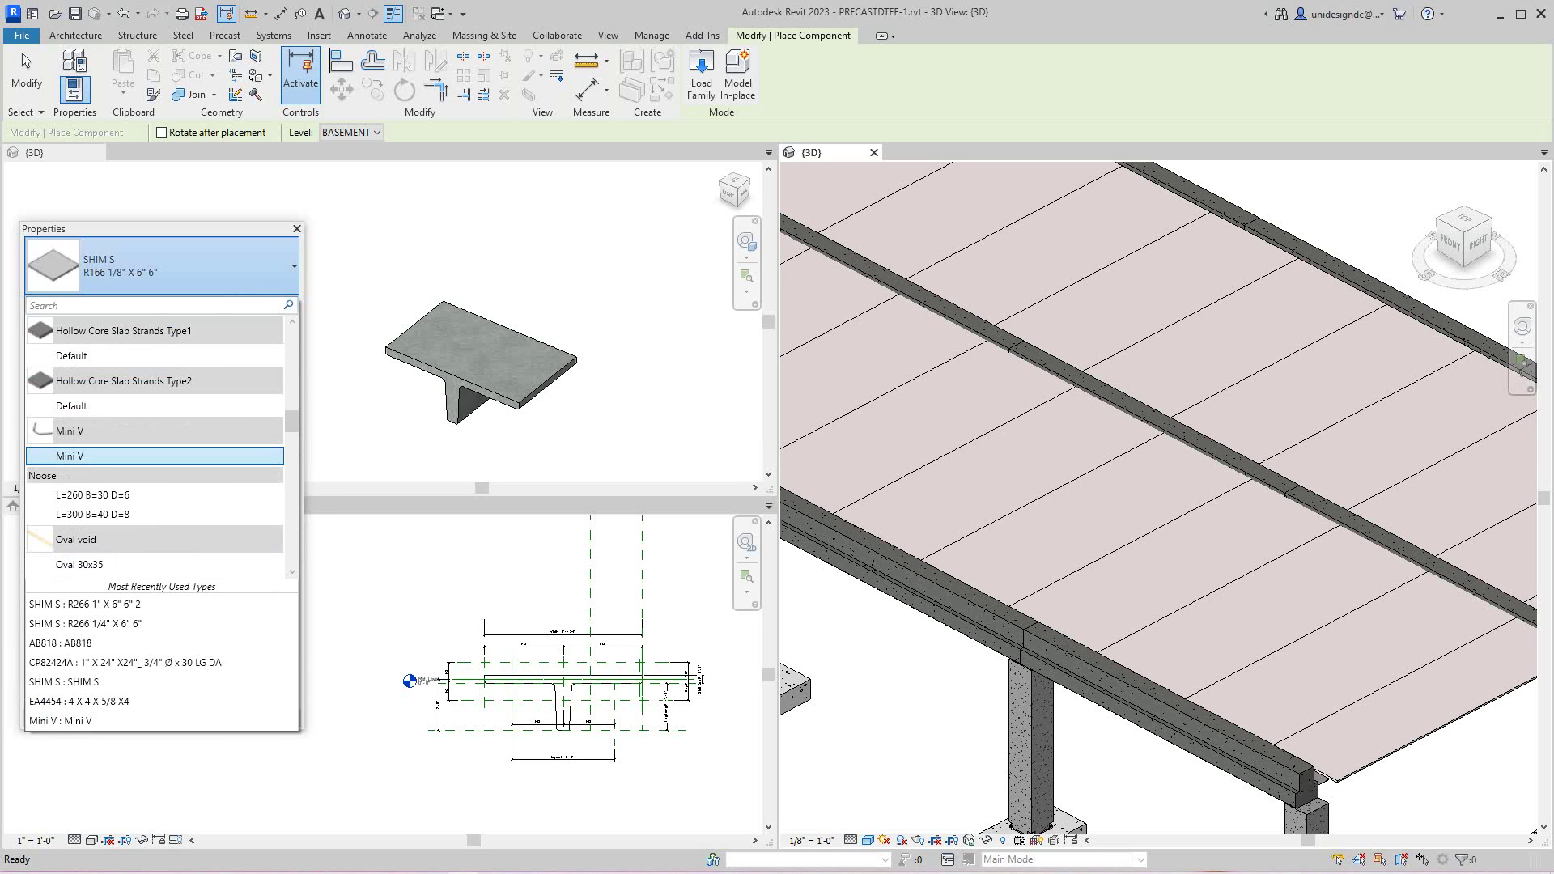
{"action": "left_click", "coordinate": [153, 456]}
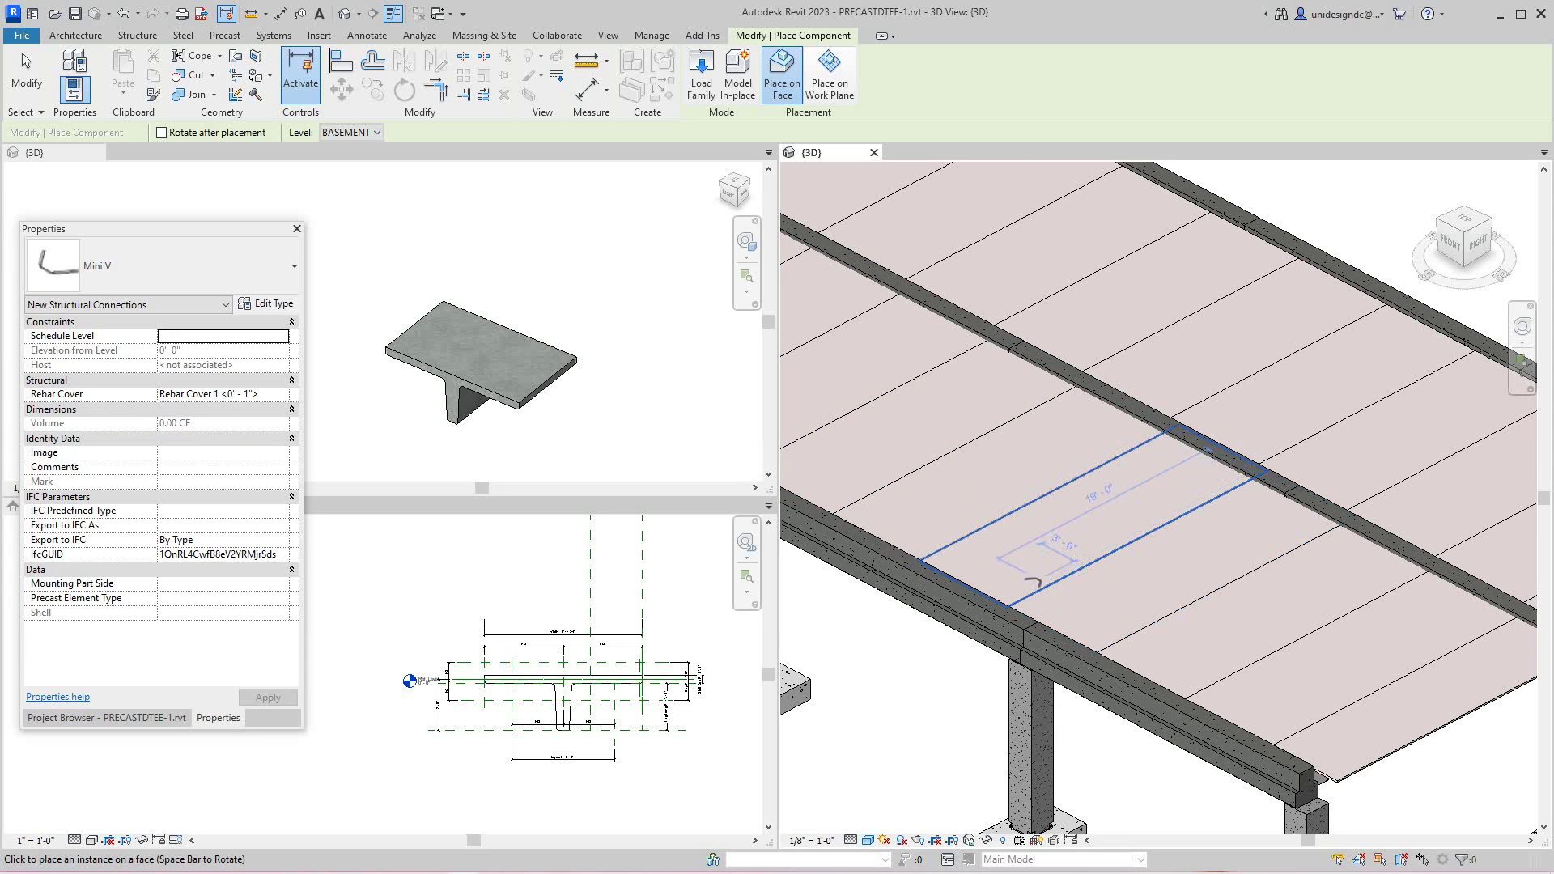
- Rotate the Mini V and place it on the tee's top face at the joint line near the front edge beam
{"action": "scroll", "coordinate": [1033, 581], "scroll_direction": "up", "scroll_amount": 4}
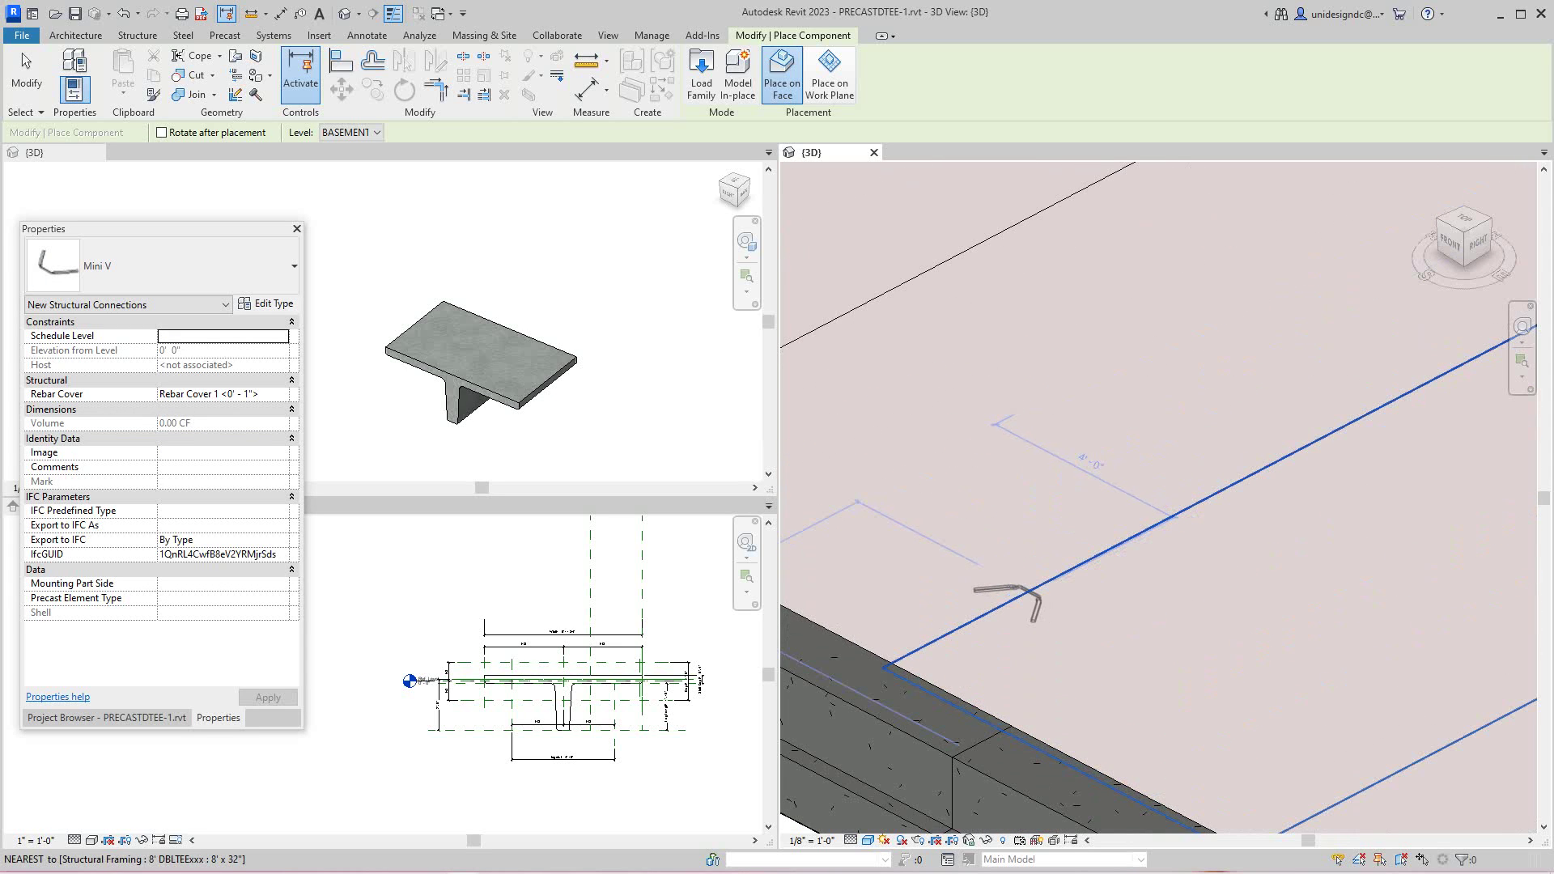
{"action": "scroll", "coordinate": [1036, 603], "scroll_direction": "up", "scroll_amount": 2}
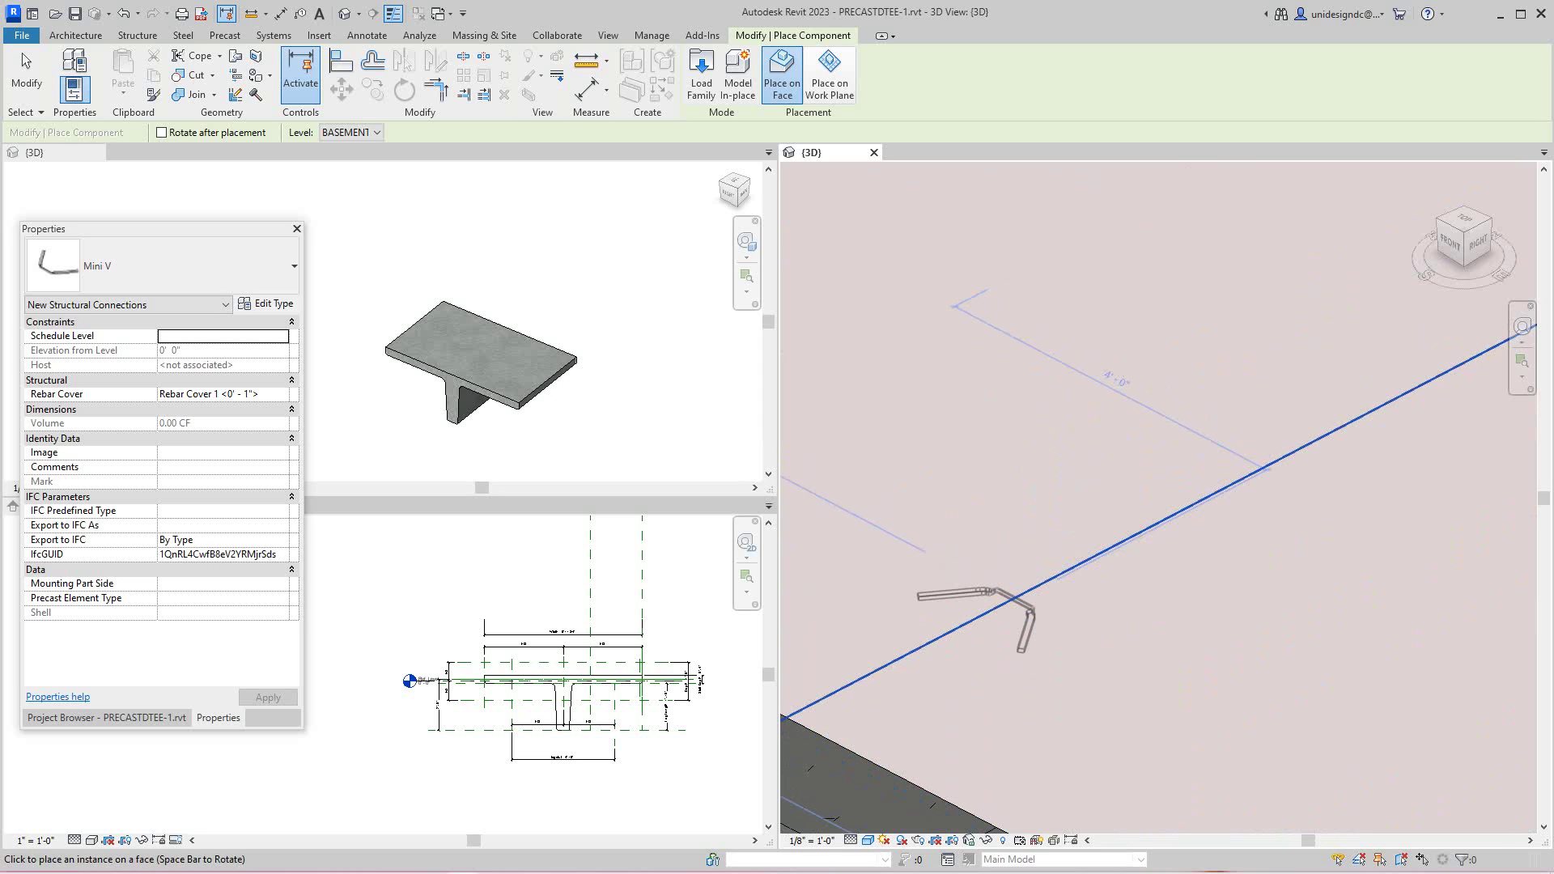
{"action": "key", "text": "space"}
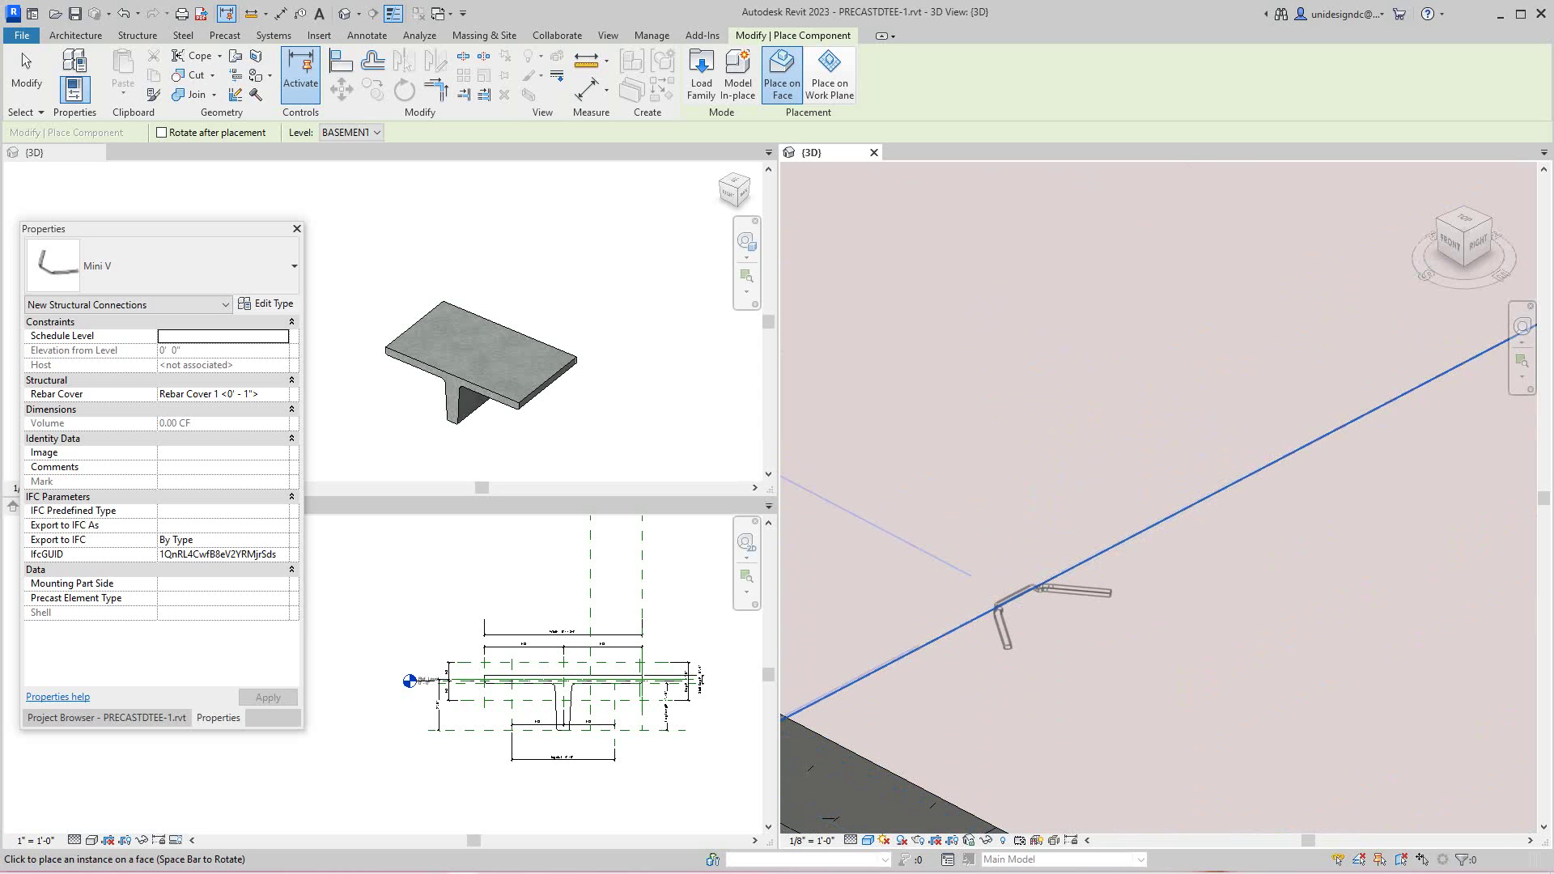
{"action": "left_click", "coordinate": [1012, 603]}
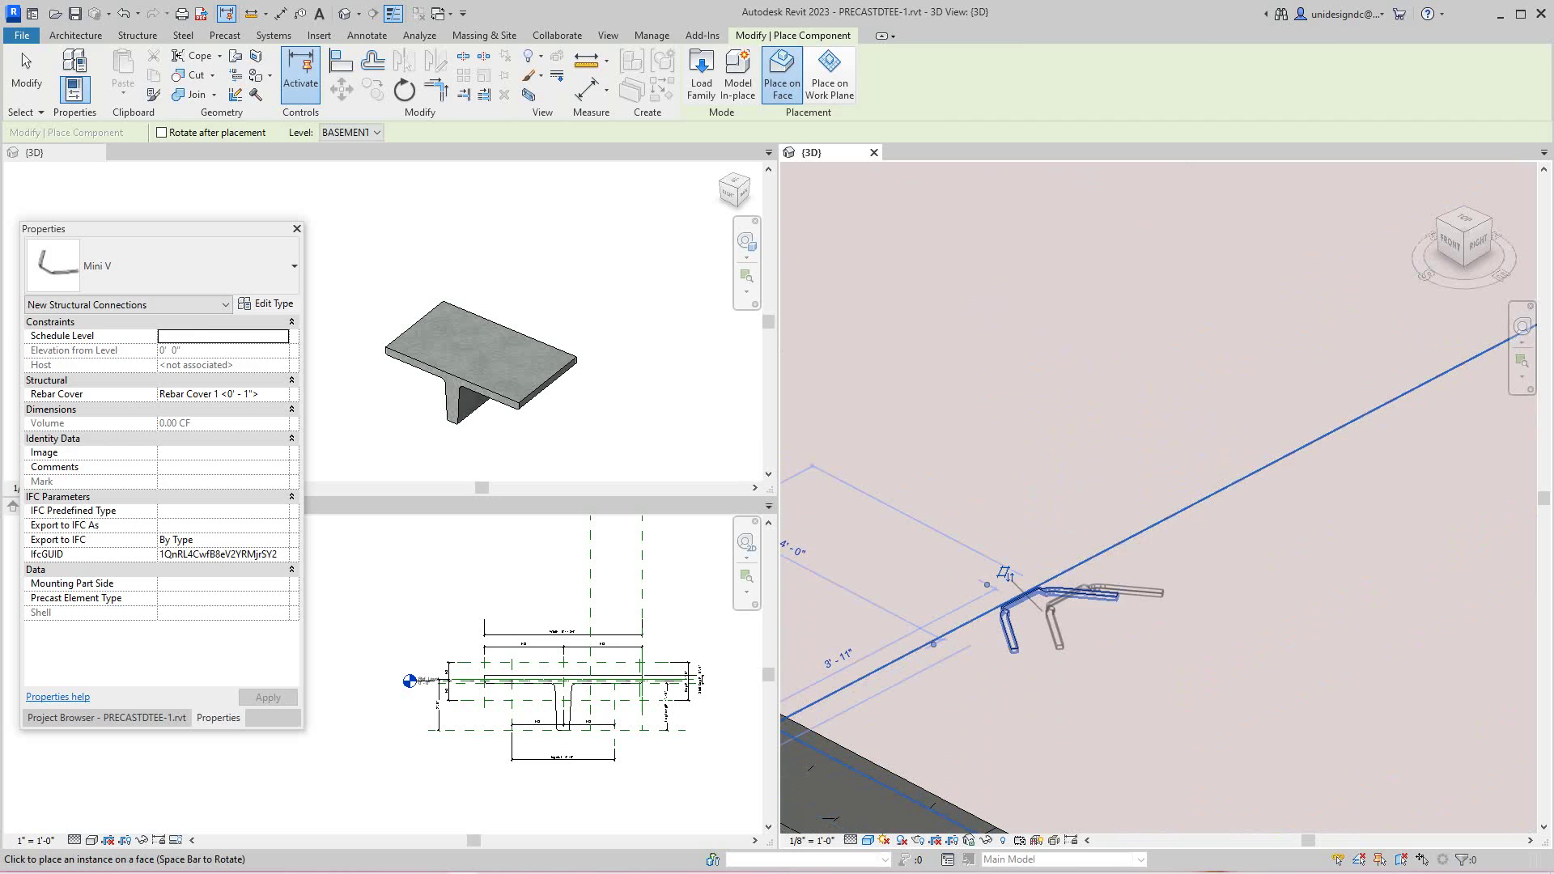
{"action": "key", "text": "Escape"}
{"action": "key", "text": "Escape"}
- Examine the placed Mini V in the 3D view against the surrounding tees and the deck's open end
{"action": "scroll", "coordinate": [1109, 594], "scroll_direction": "up", "scroll_amount": 1}
{"action": "scroll", "coordinate": [1109, 594], "scroll_direction": "down", "scroll_amount": 4}
{"action": "middle_click_drag", "start_coordinate": [1109, 593], "coordinate": [1119, 590]}
{"action": "scroll", "coordinate": [1105, 602], "scroll_direction": "down", "scroll_amount": 3}
{"action": "scroll", "coordinate": [1108, 600], "scroll_direction": "down", "scroll_amount": 1}
{"action": "scroll", "coordinate": [1117, 590], "scroll_direction": "down", "scroll_amount": 2}
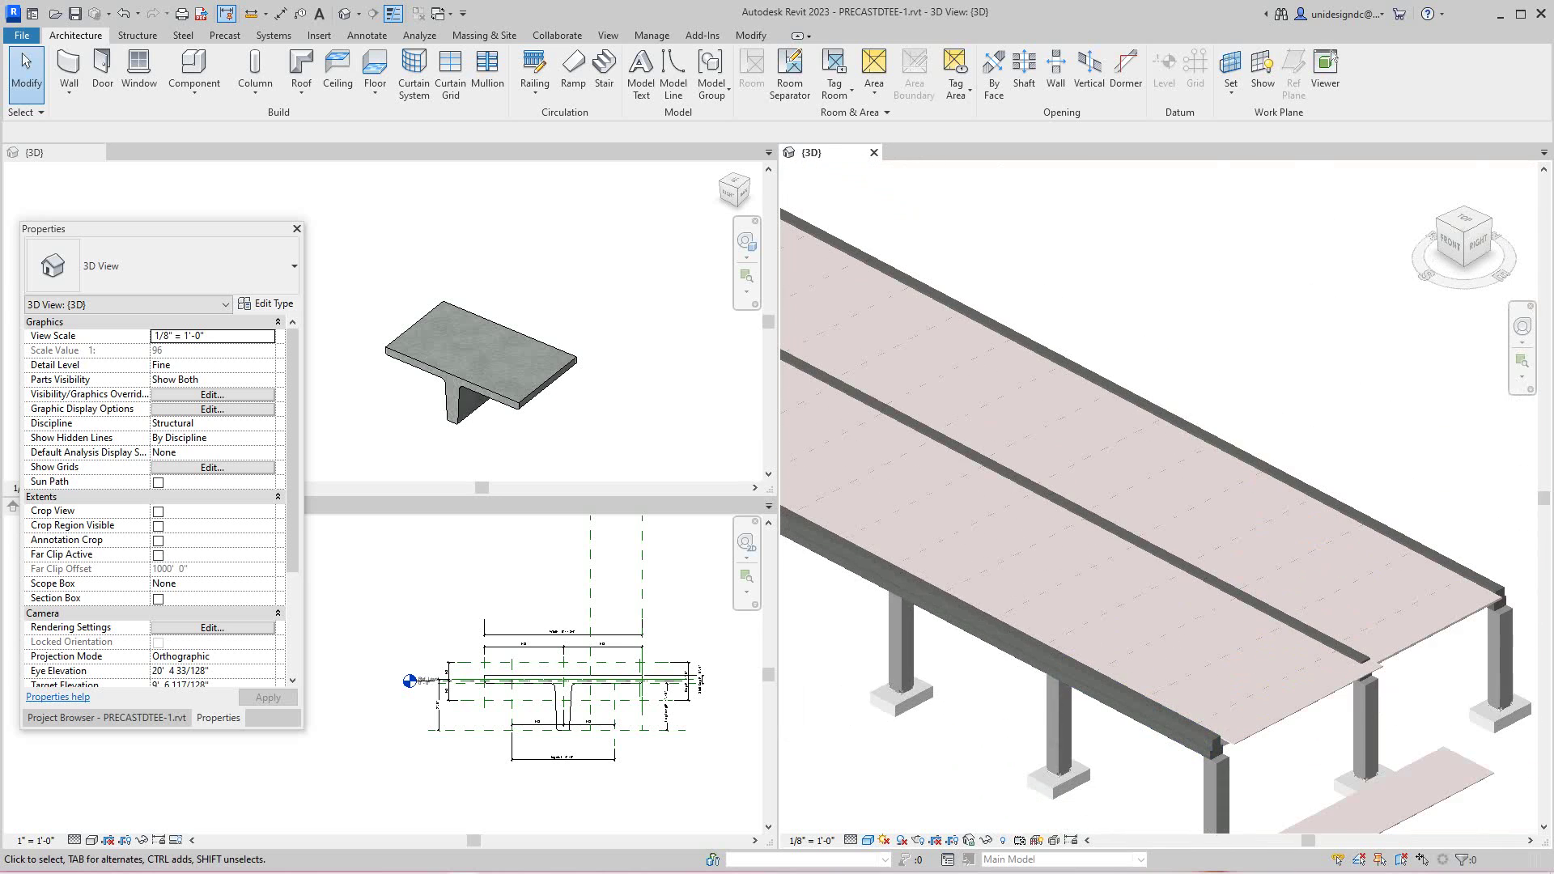
{"action": "scroll", "coordinate": [1117, 583], "scroll_direction": "up", "scroll_amount": 2}
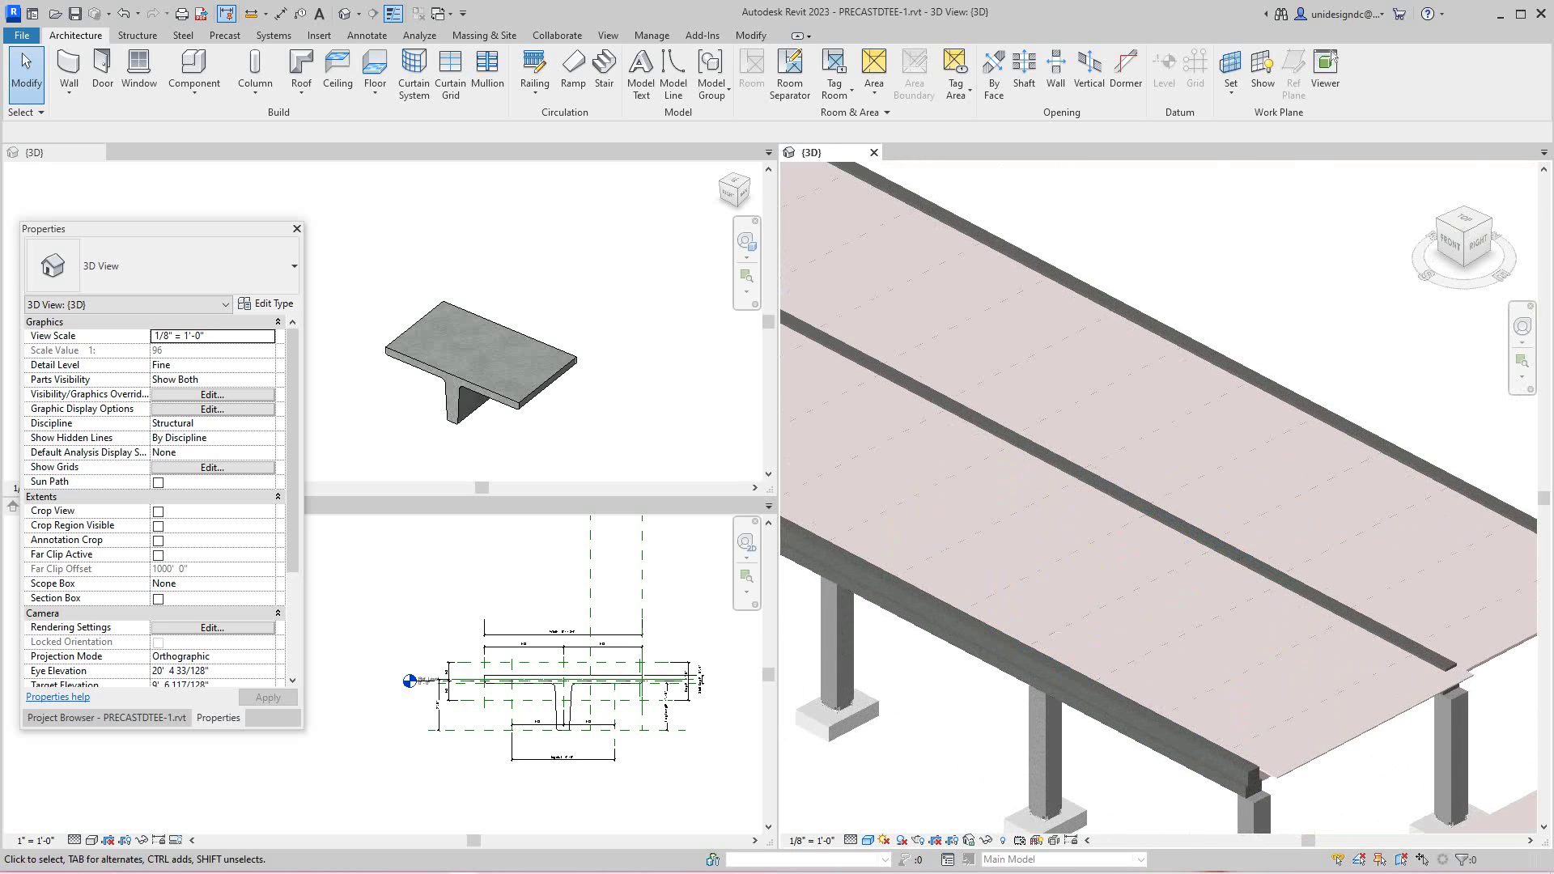
{"action": "scroll", "coordinate": [154, 502], "scroll_direction": "down", "scroll_amount": 3}
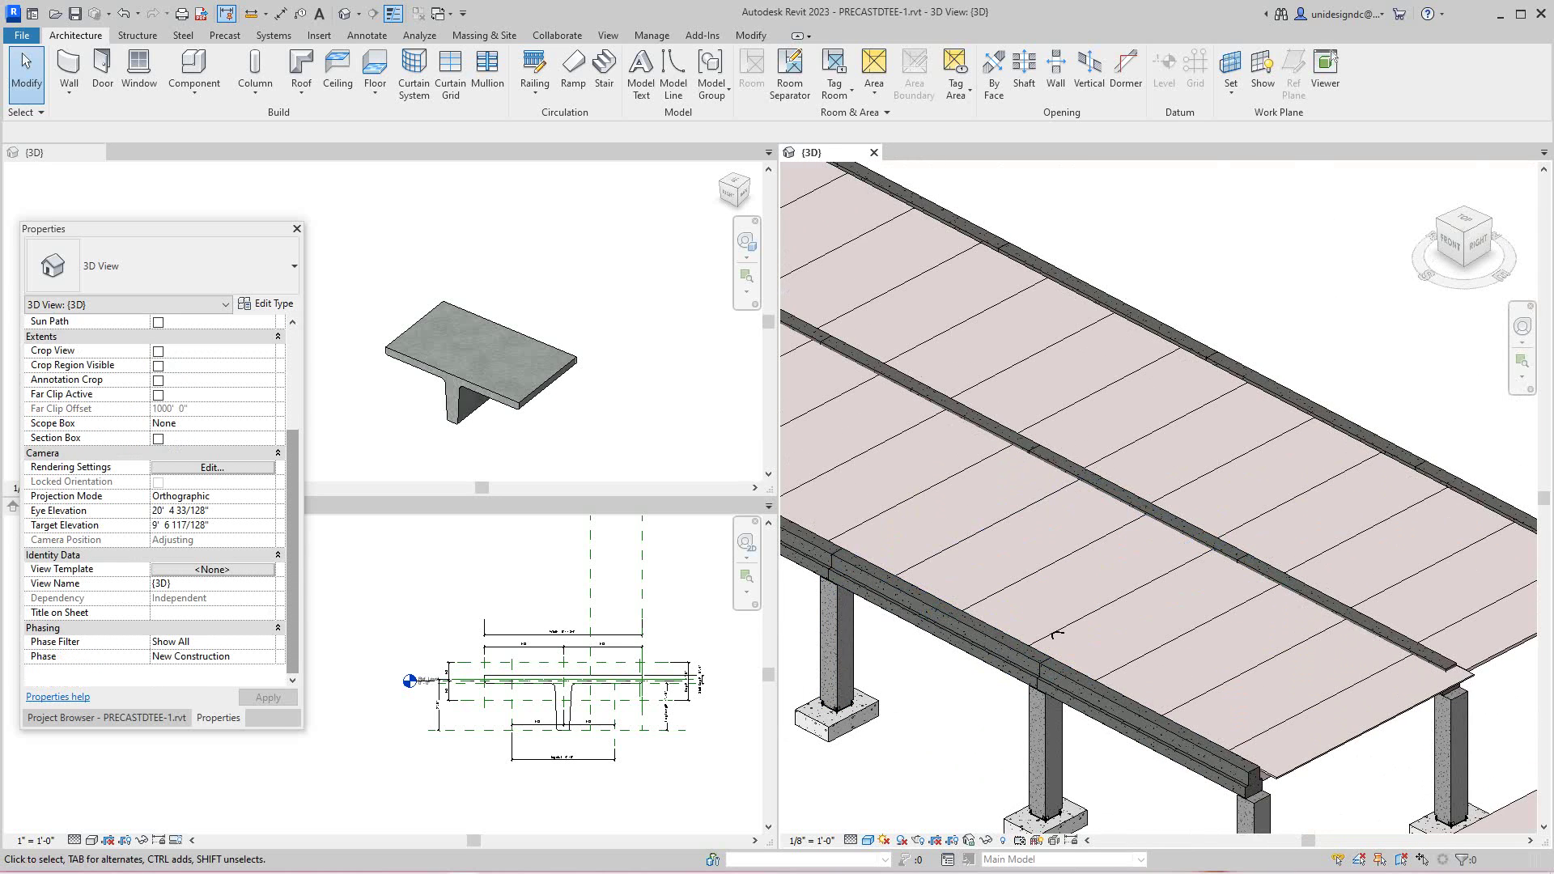
{"action": "scroll", "coordinate": [154, 502], "scroll_direction": "up", "scroll_amount": 3}
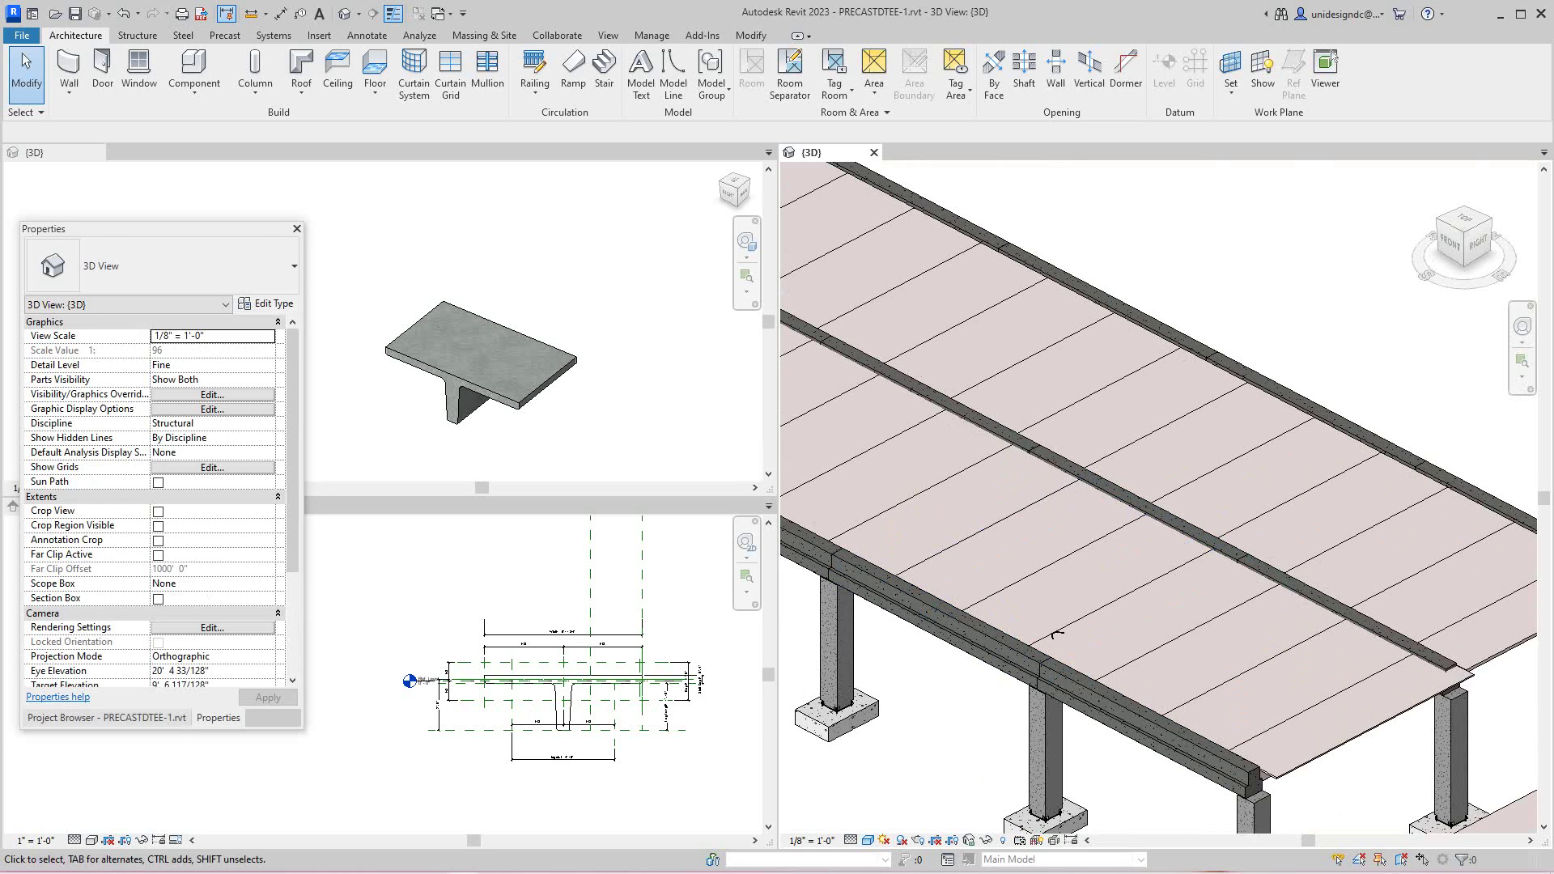
- Open the FRAMING PLAN structural plan and compare its tee layout along grids 2 and 3 with the 3D view
{"action": "left_click", "coordinate": [106, 718]}
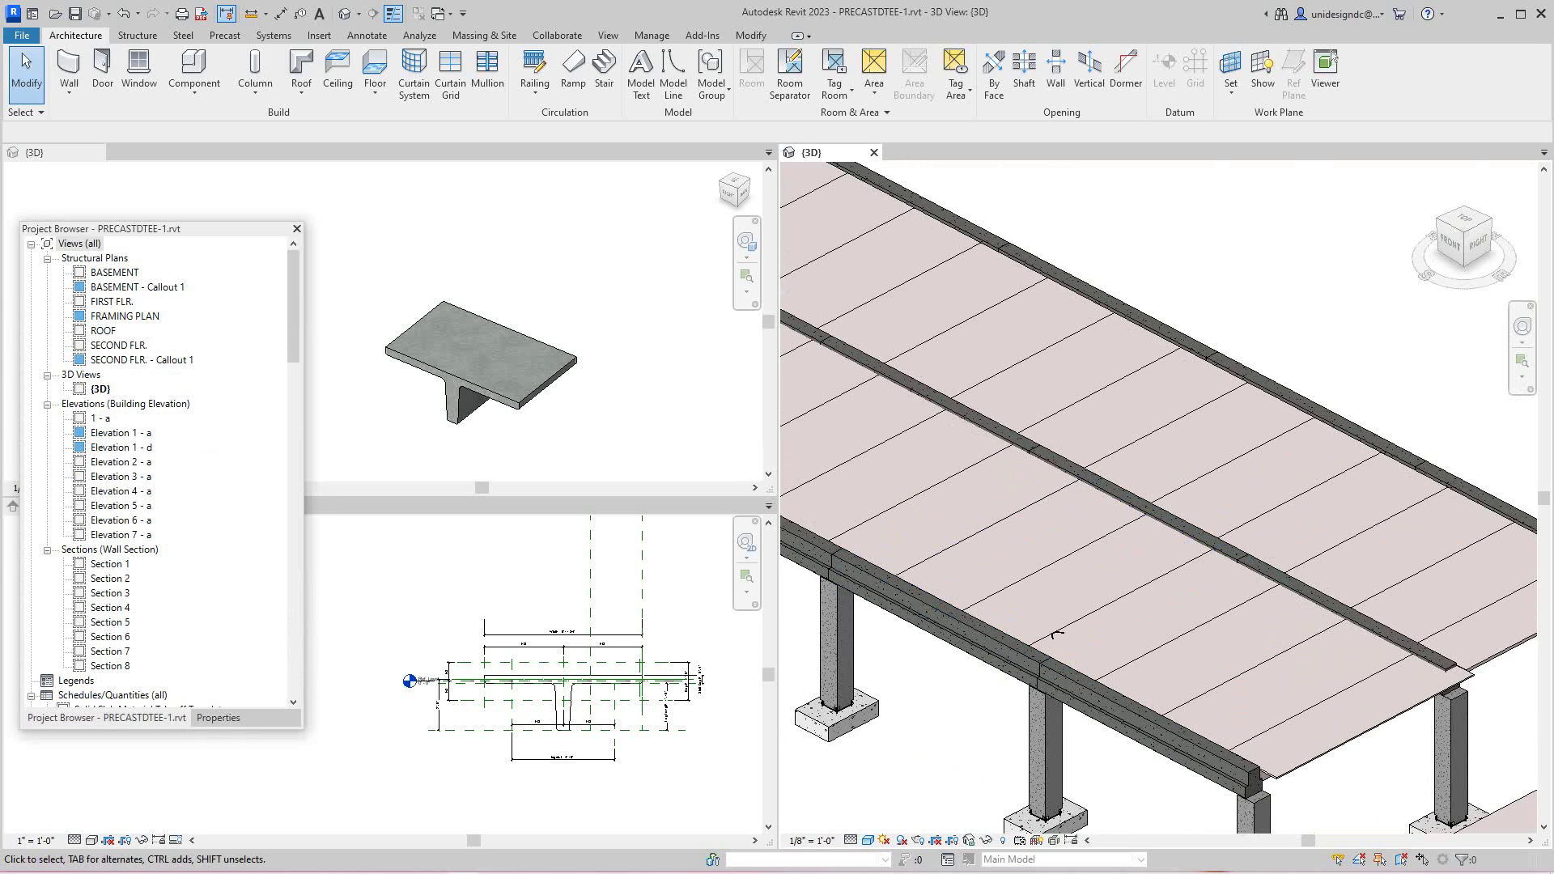
{"action": "double_click", "coordinate": [126, 316]}
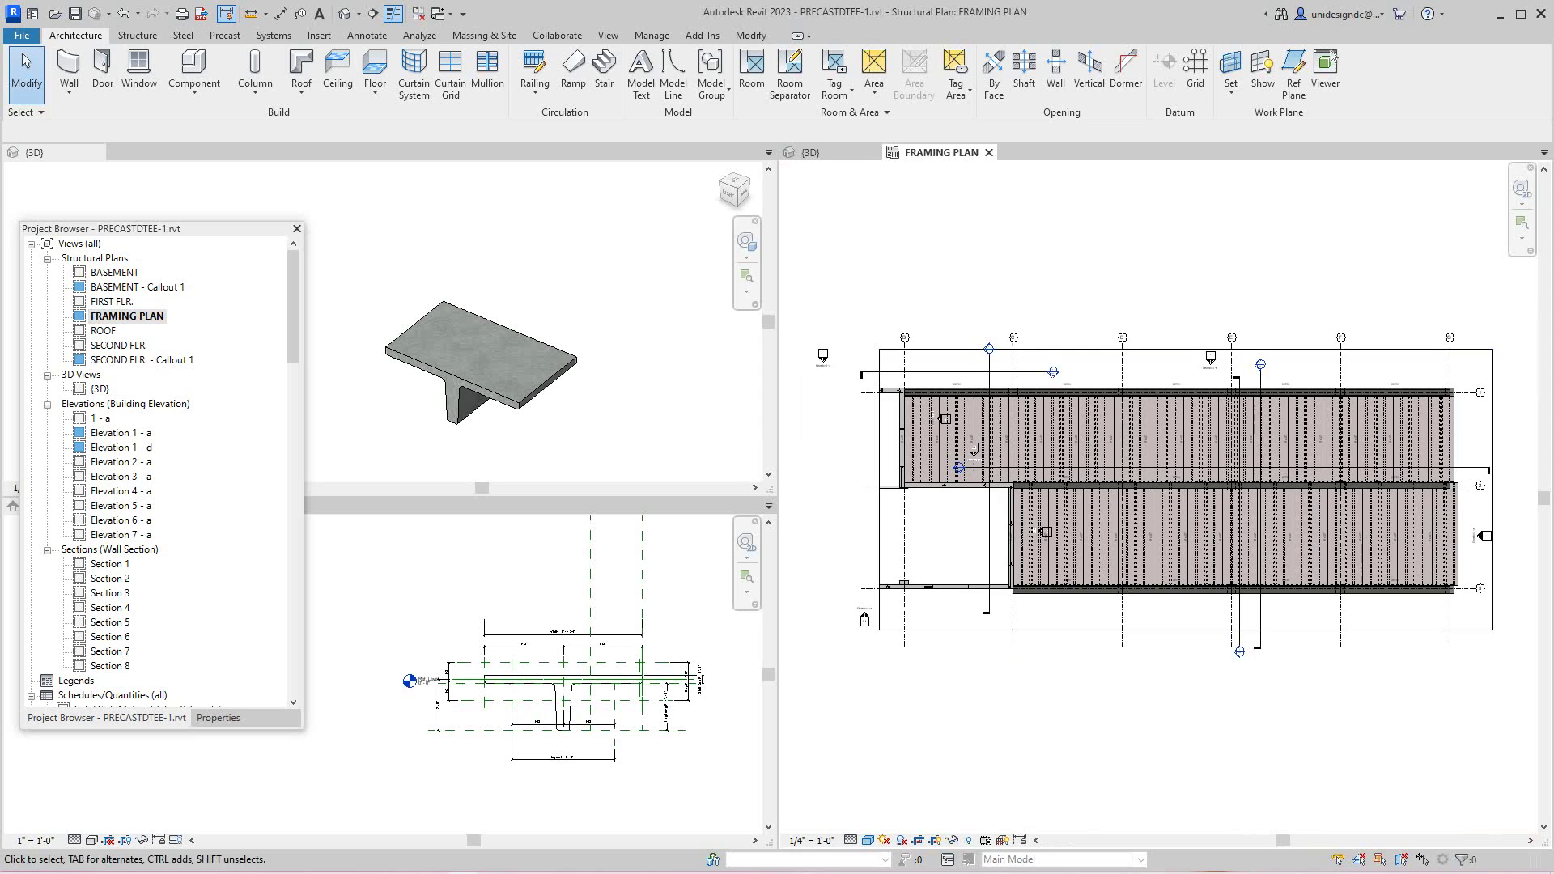
{"action": "scroll", "coordinate": [1166, 542], "scroll_direction": "up", "scroll_amount": 1}
{"action": "scroll", "coordinate": [1166, 543], "scroll_direction": "up", "scroll_amount": 3}
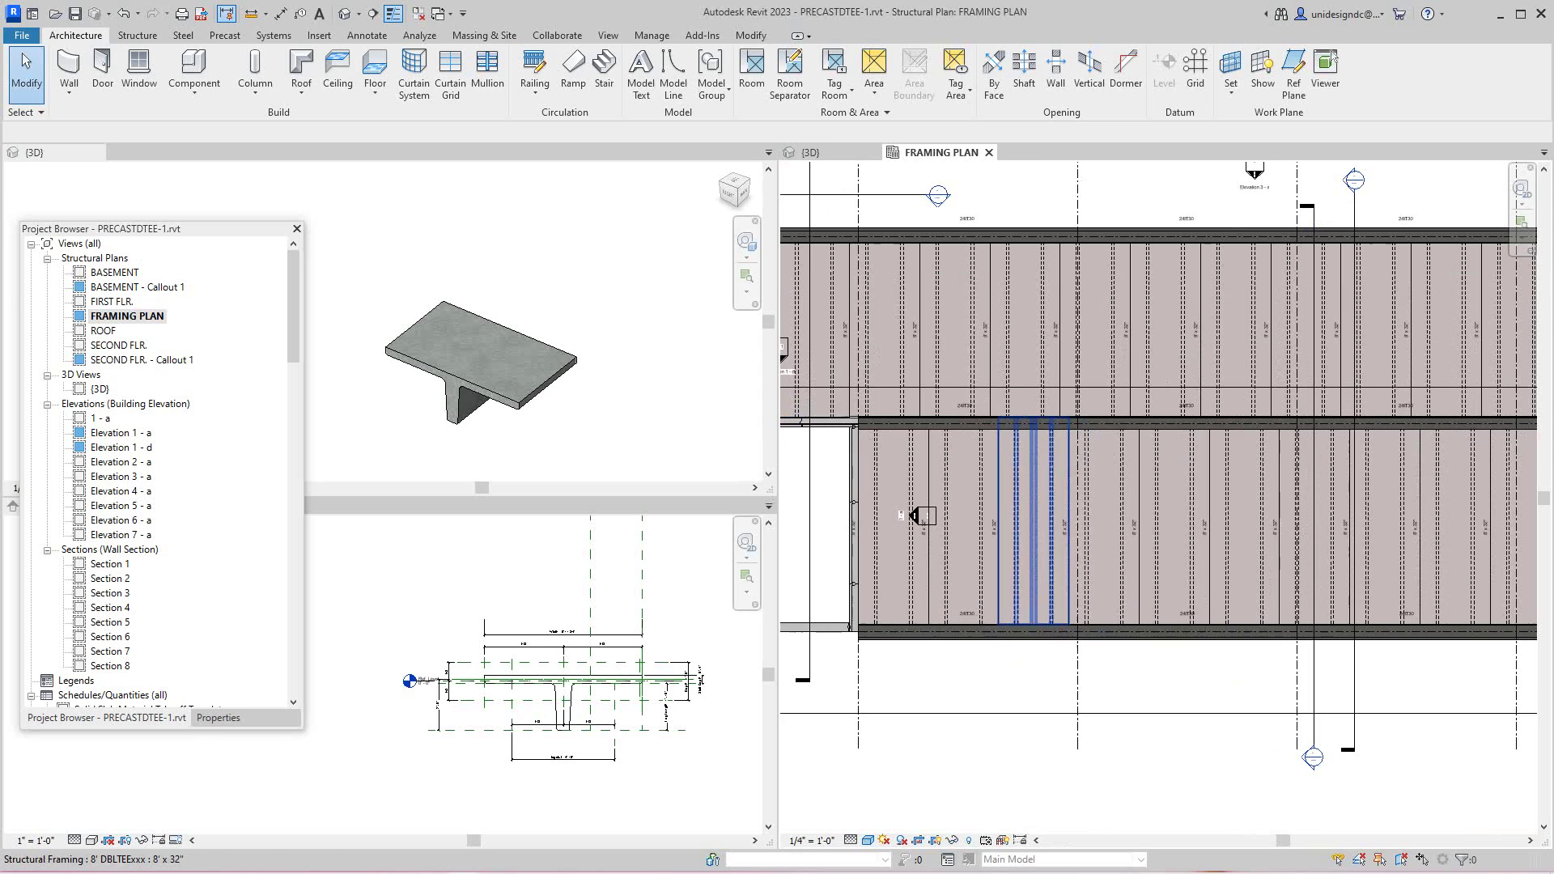
{"action": "scroll", "coordinate": [1214, 543], "scroll_direction": "up", "scroll_amount": 2}
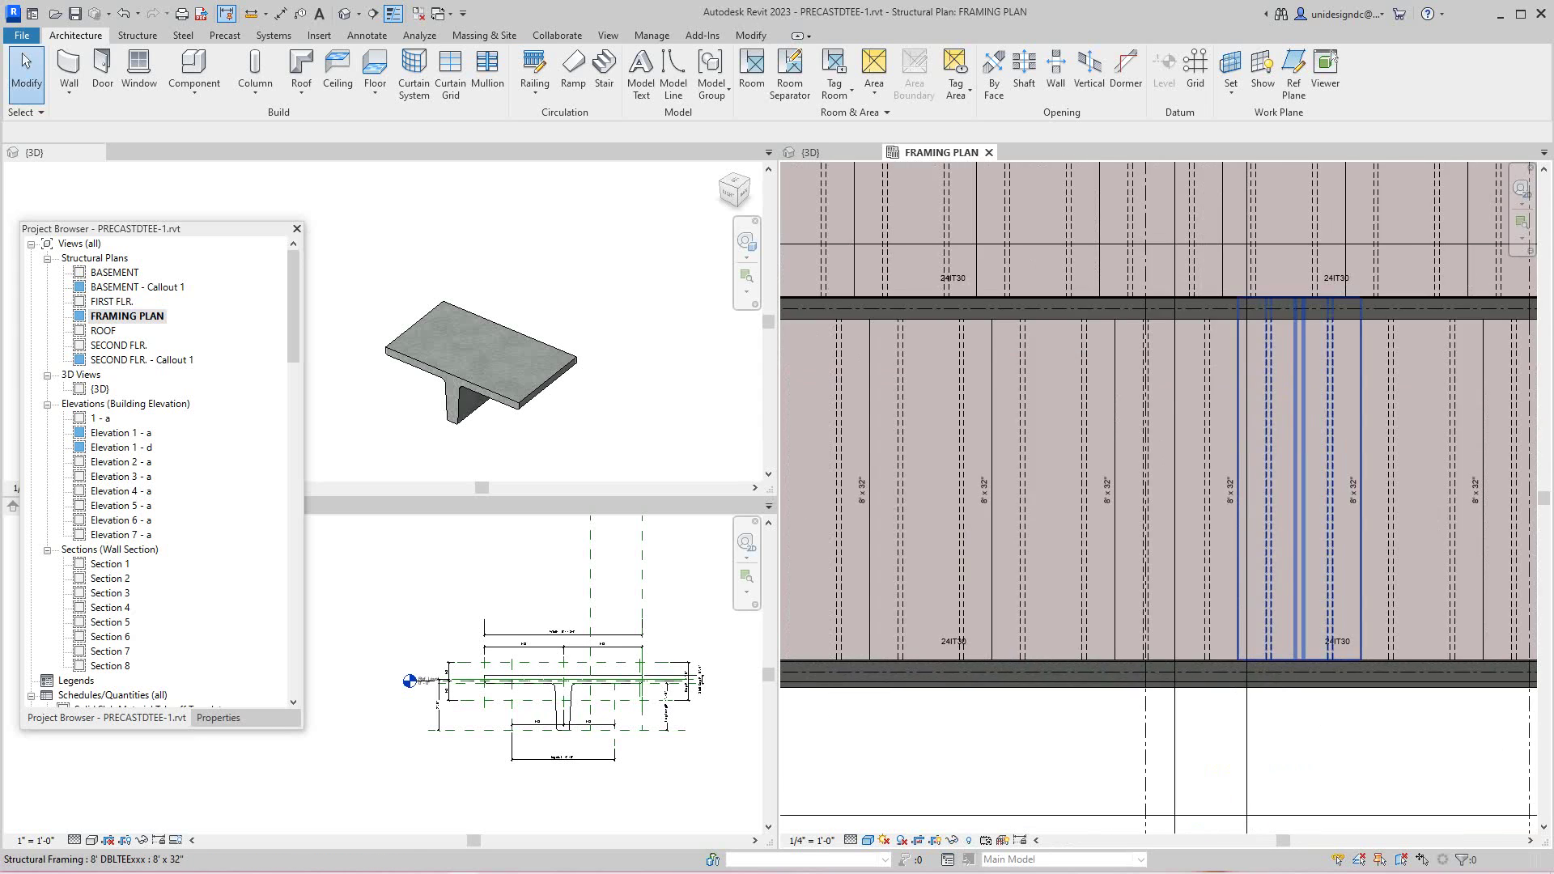
{"action": "middle_click_drag", "start_coordinate": [1295, 518], "coordinate": [850, 486]}
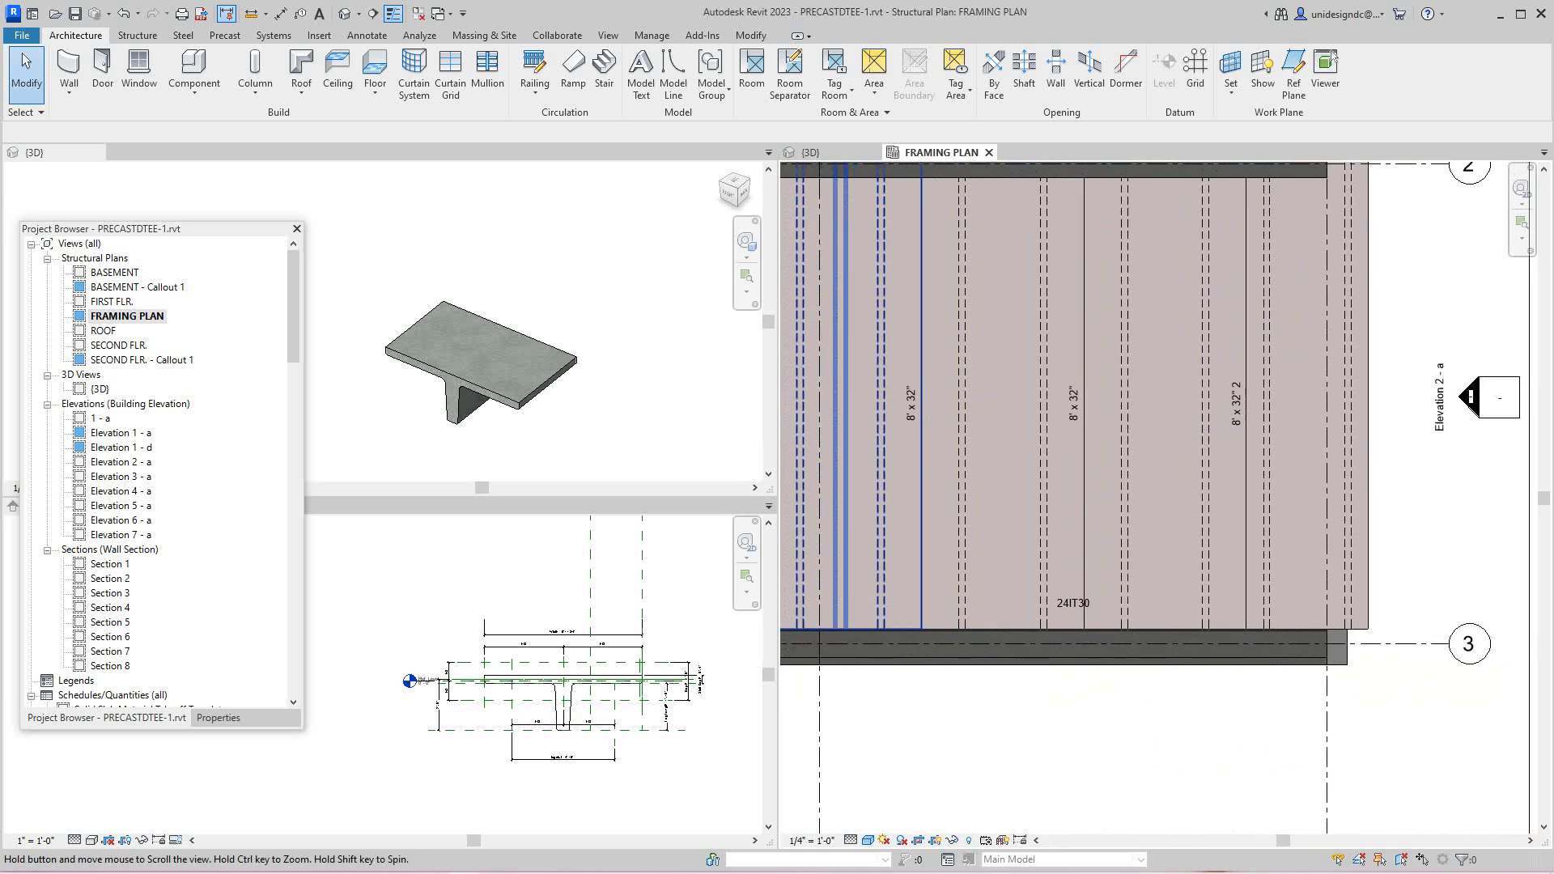
{"action": "scroll", "coordinate": [1174, 664], "scroll_direction": "down", "scroll_amount": 5}
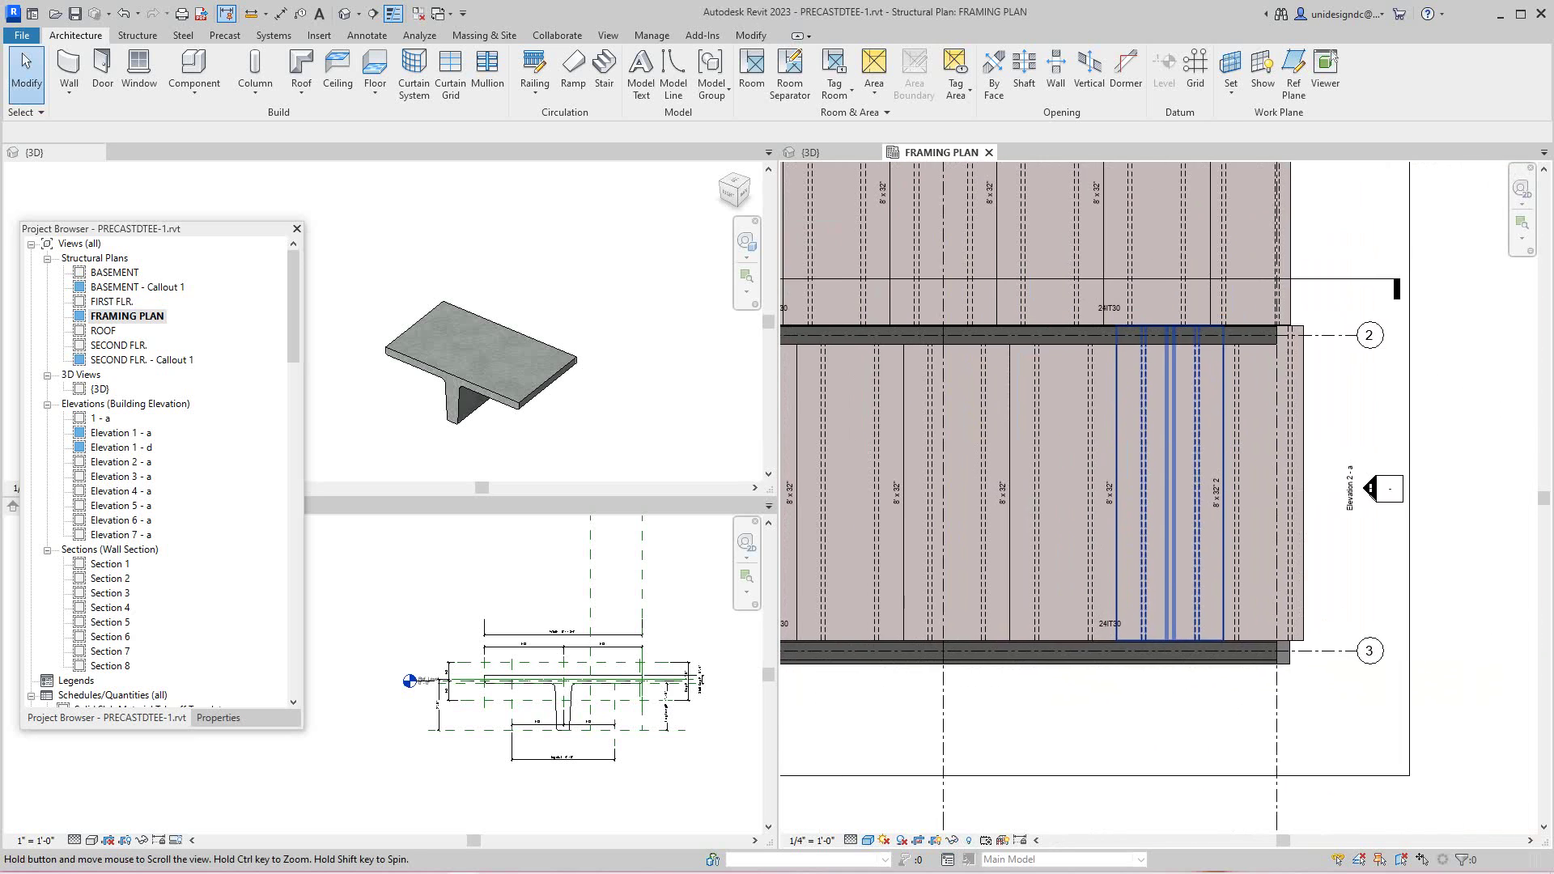
{"action": "scroll", "coordinate": [1143, 611], "scroll_direction": "down", "scroll_amount": 3}
{"action": "middle_click_drag", "start_coordinate": [1143, 611], "coordinate": [1266, 605]}
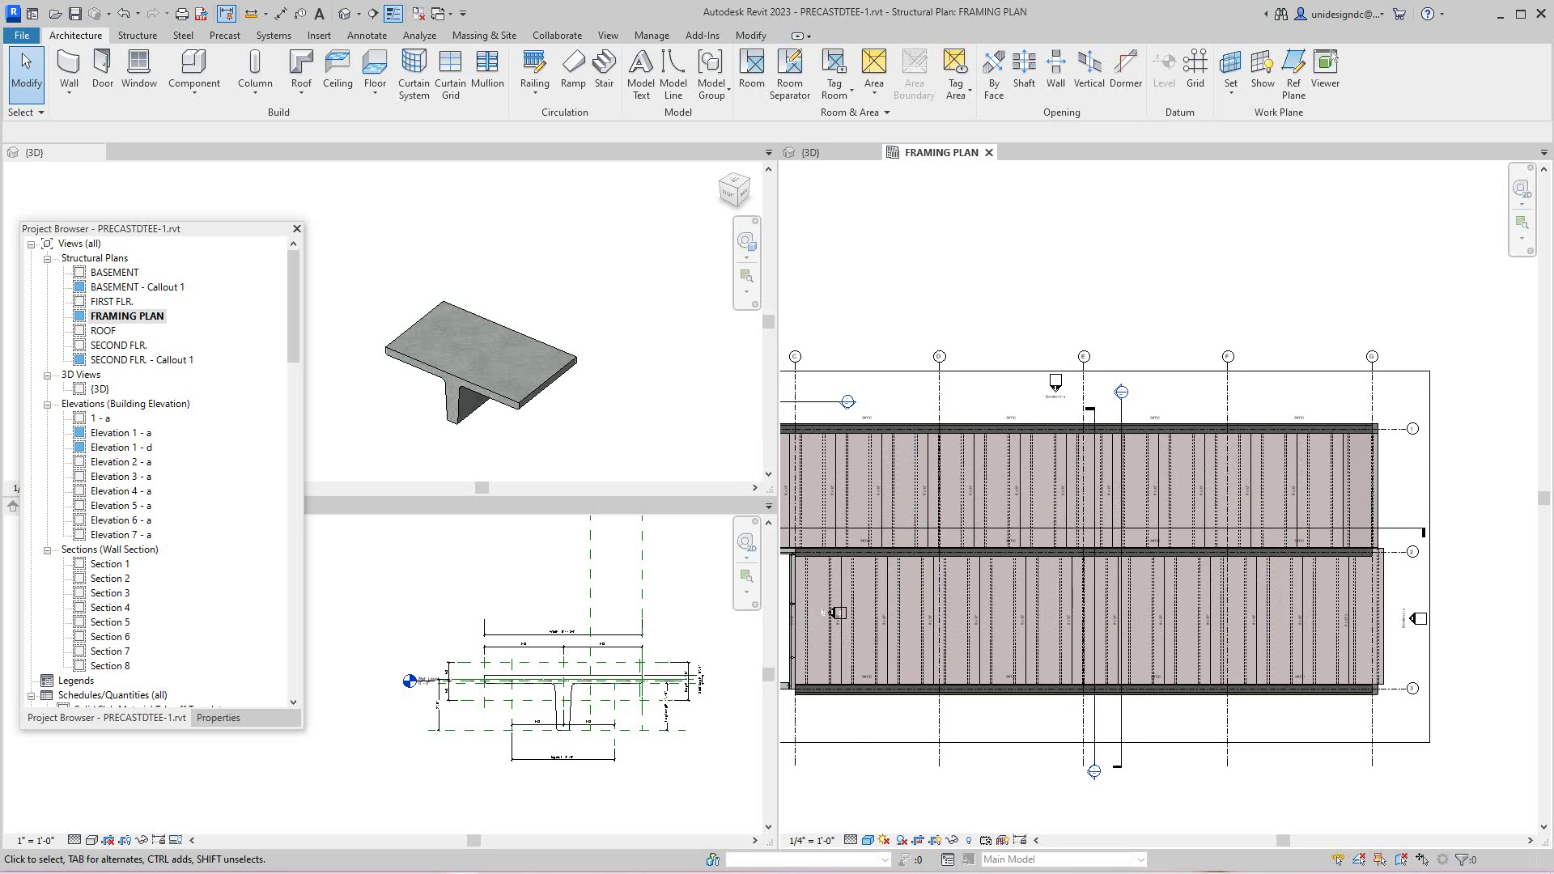
{"action": "key", "text": "ctrl+Tab"}
{"action": "scroll", "coordinate": [1054, 634], "scroll_direction": "down", "scroll_amount": 5}
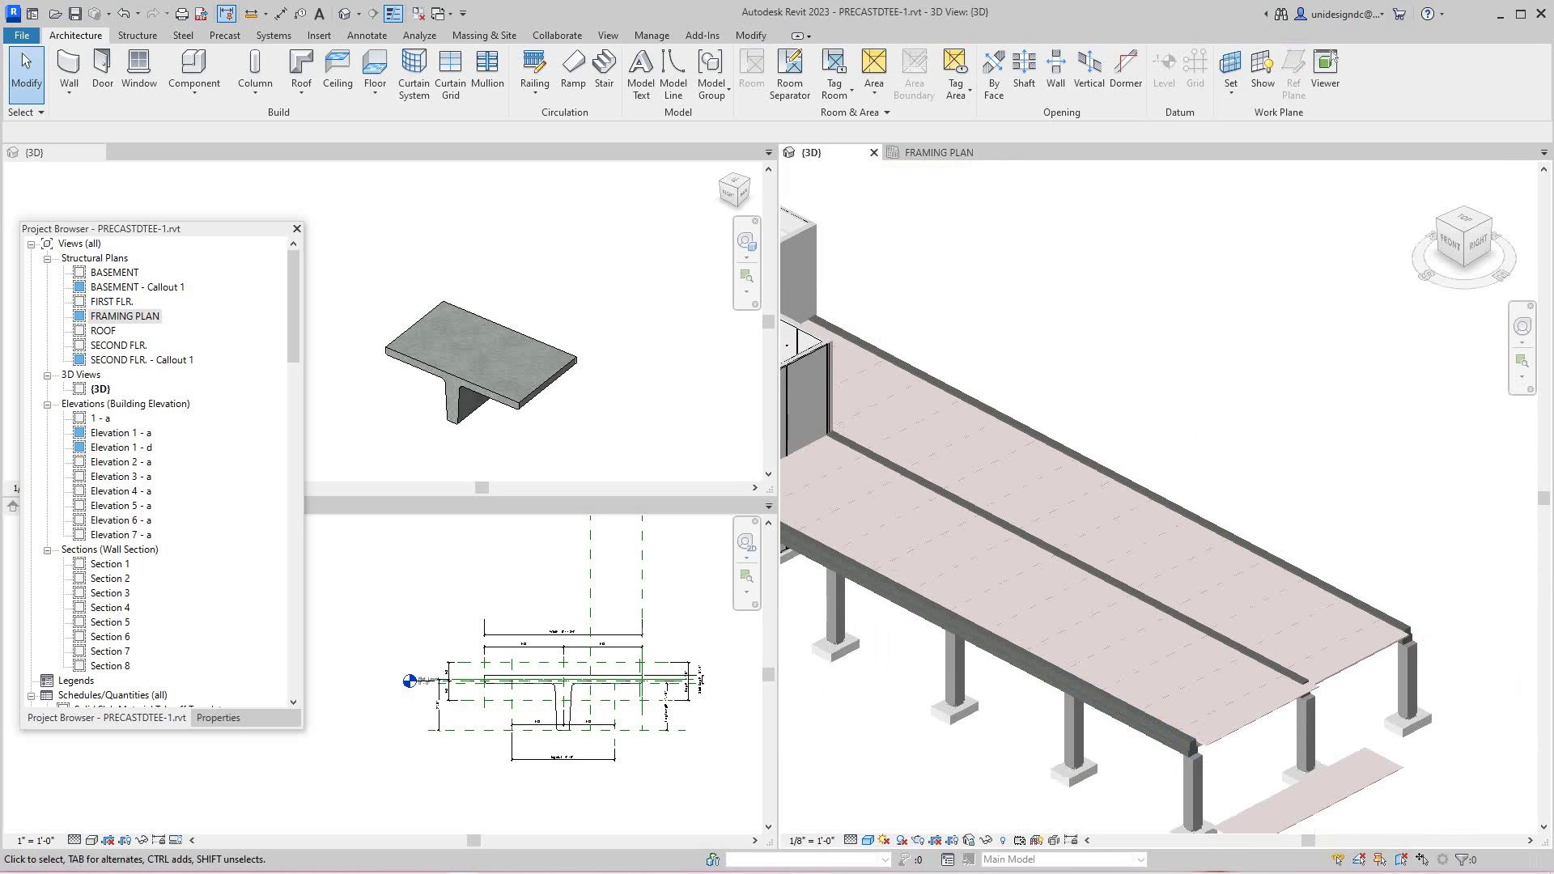
{"action": "key", "text": "ctrl+Tab"}
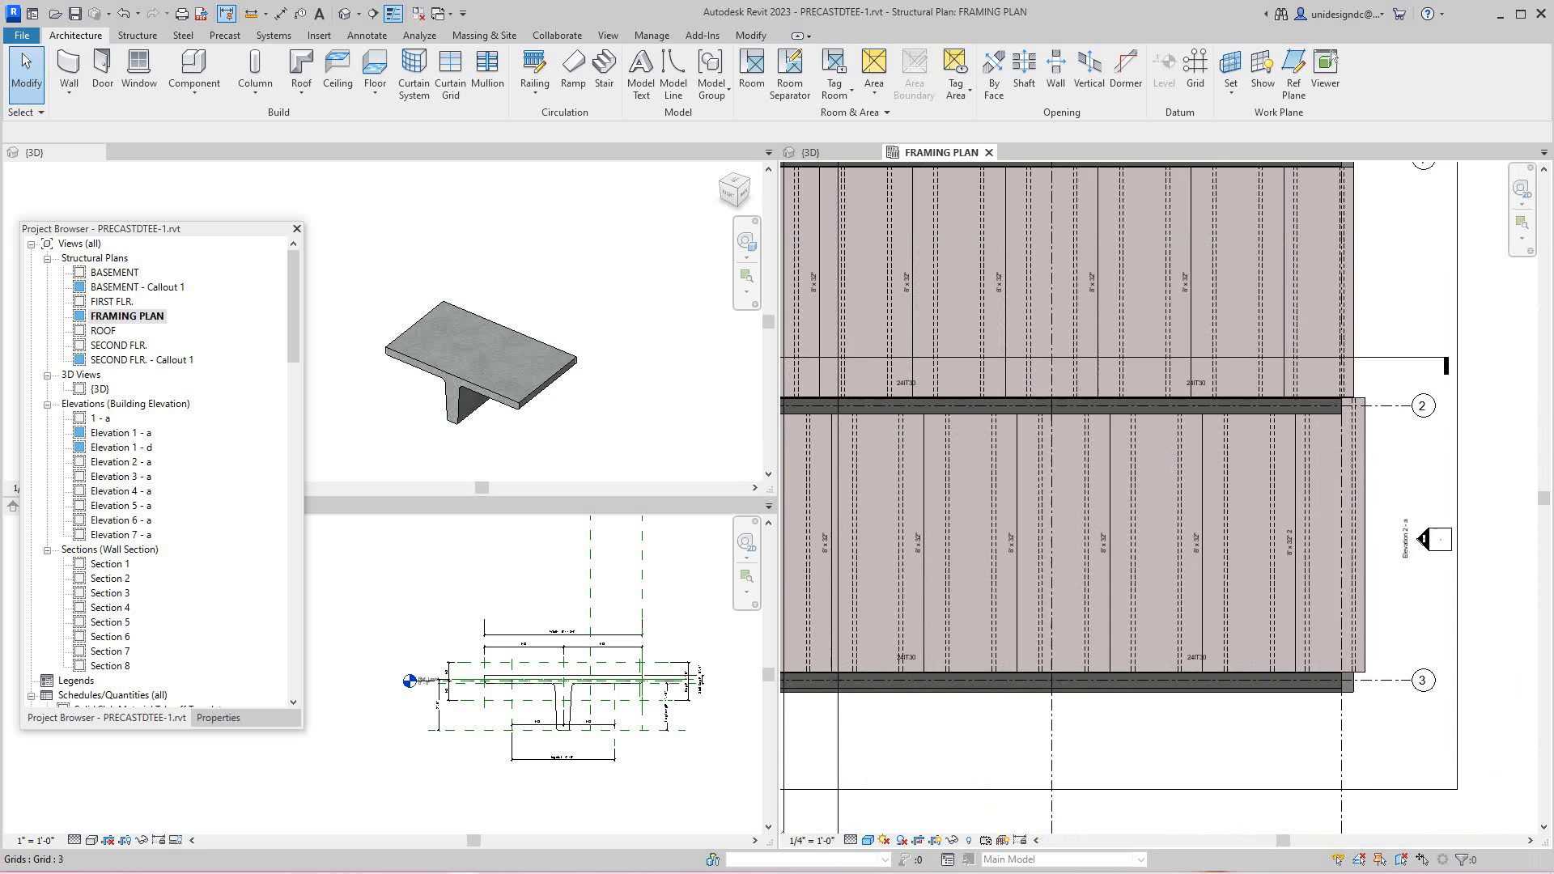
- Set the FRAMING PLAN view's visual style to Wireframe
{"action": "scroll", "coordinate": [1311, 639], "scroll_direction": "up", "scroll_amount": 3}
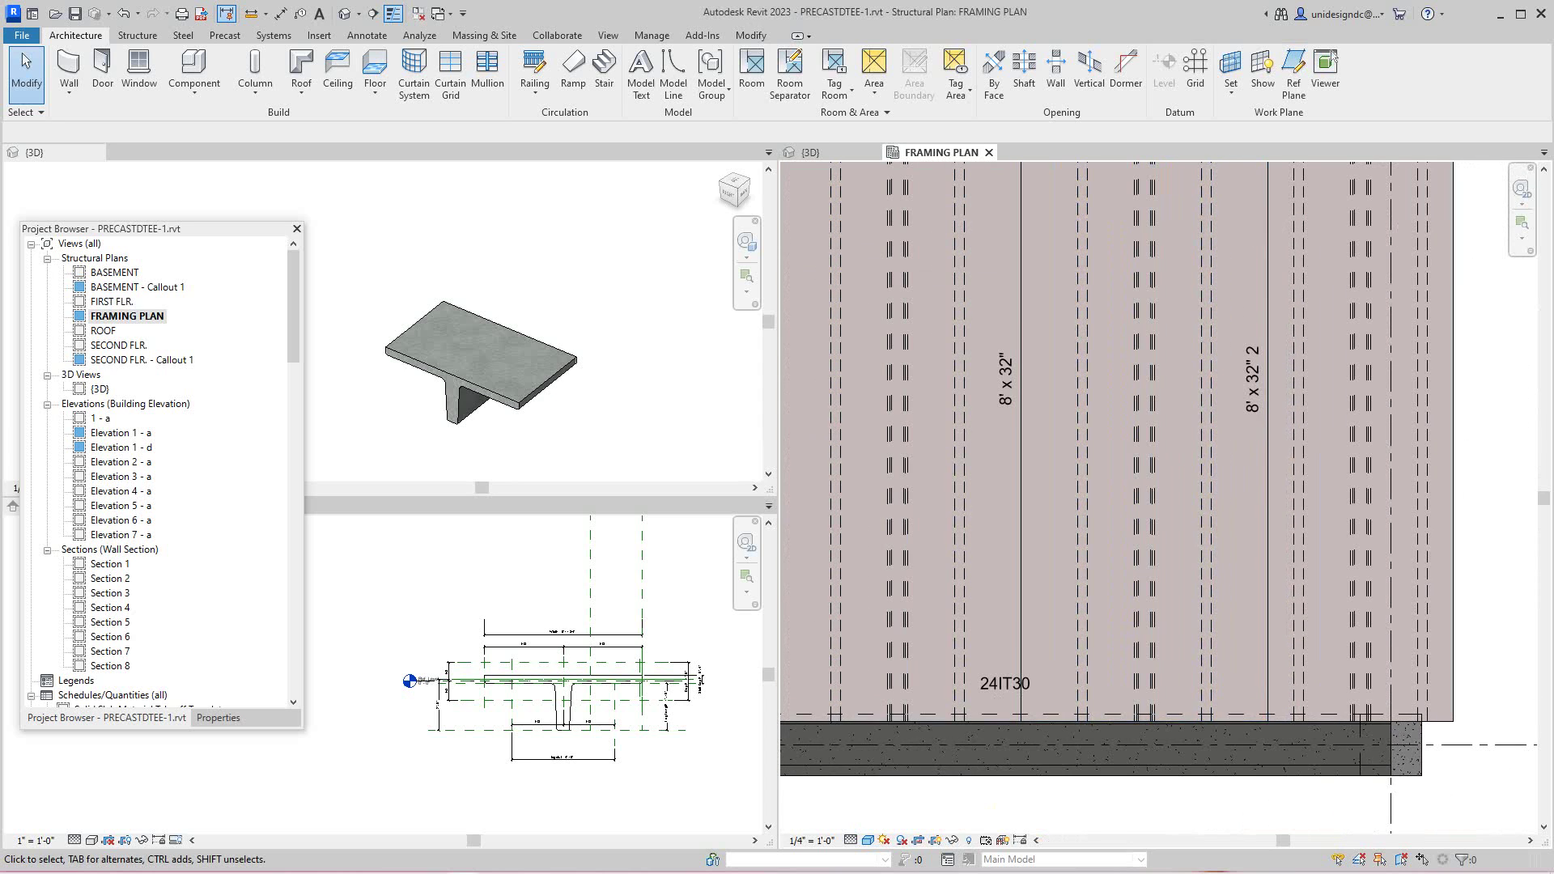
{"action": "left_click", "coordinate": [868, 841]}
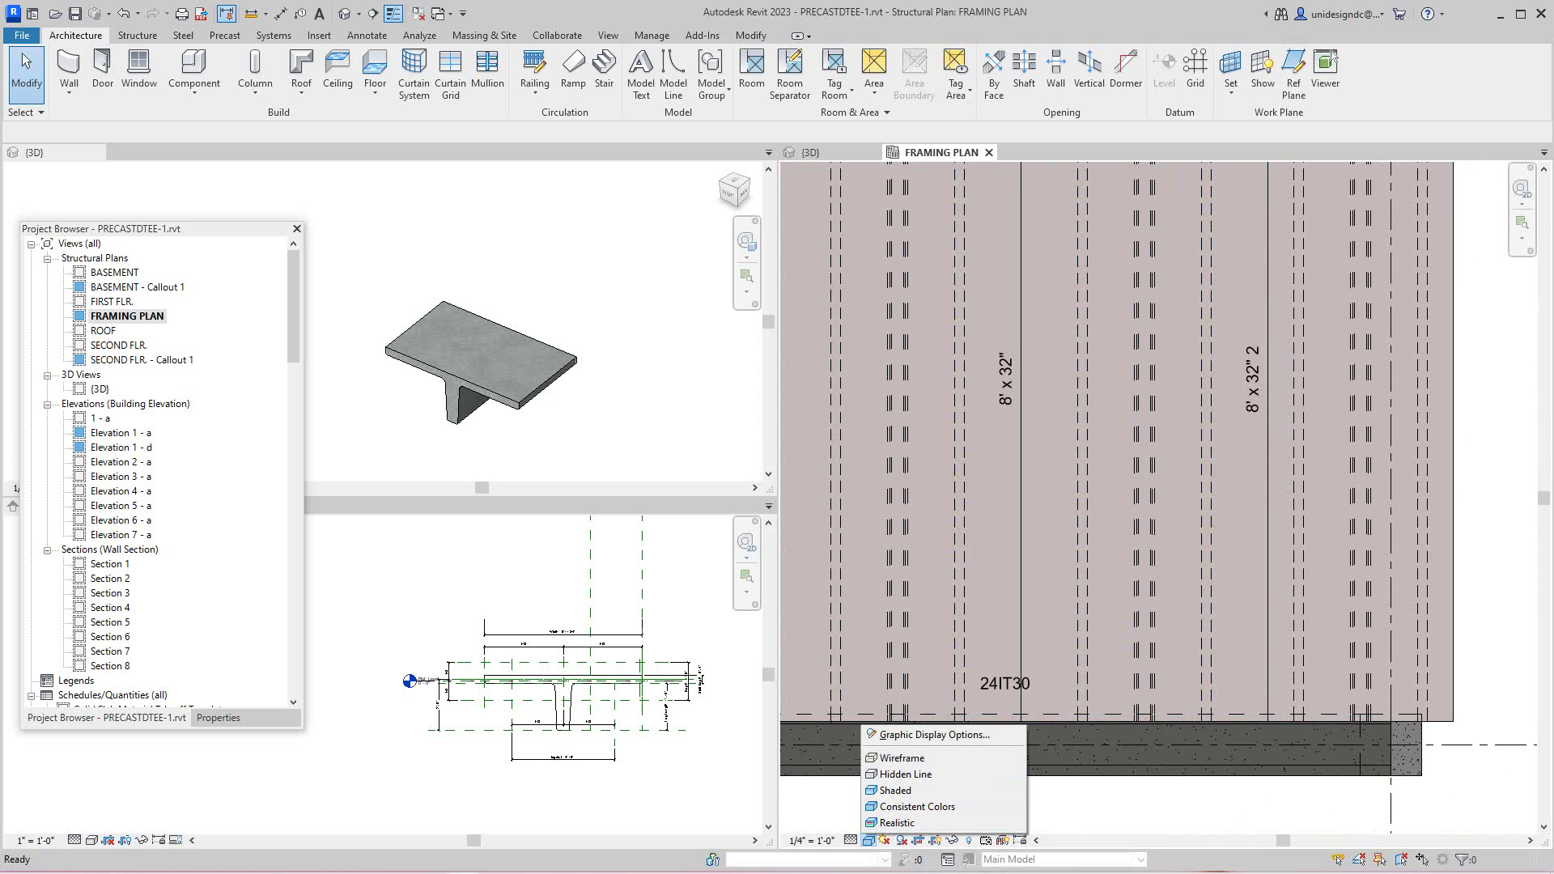
{"action": "left_click", "coordinate": [899, 757]}
- Inspect the tees between grids 2 and 3 near grid G and where they meet the beam along grid 3
{"action": "scroll", "coordinate": [1100, 644], "scroll_direction": "down", "scroll_amount": 6}
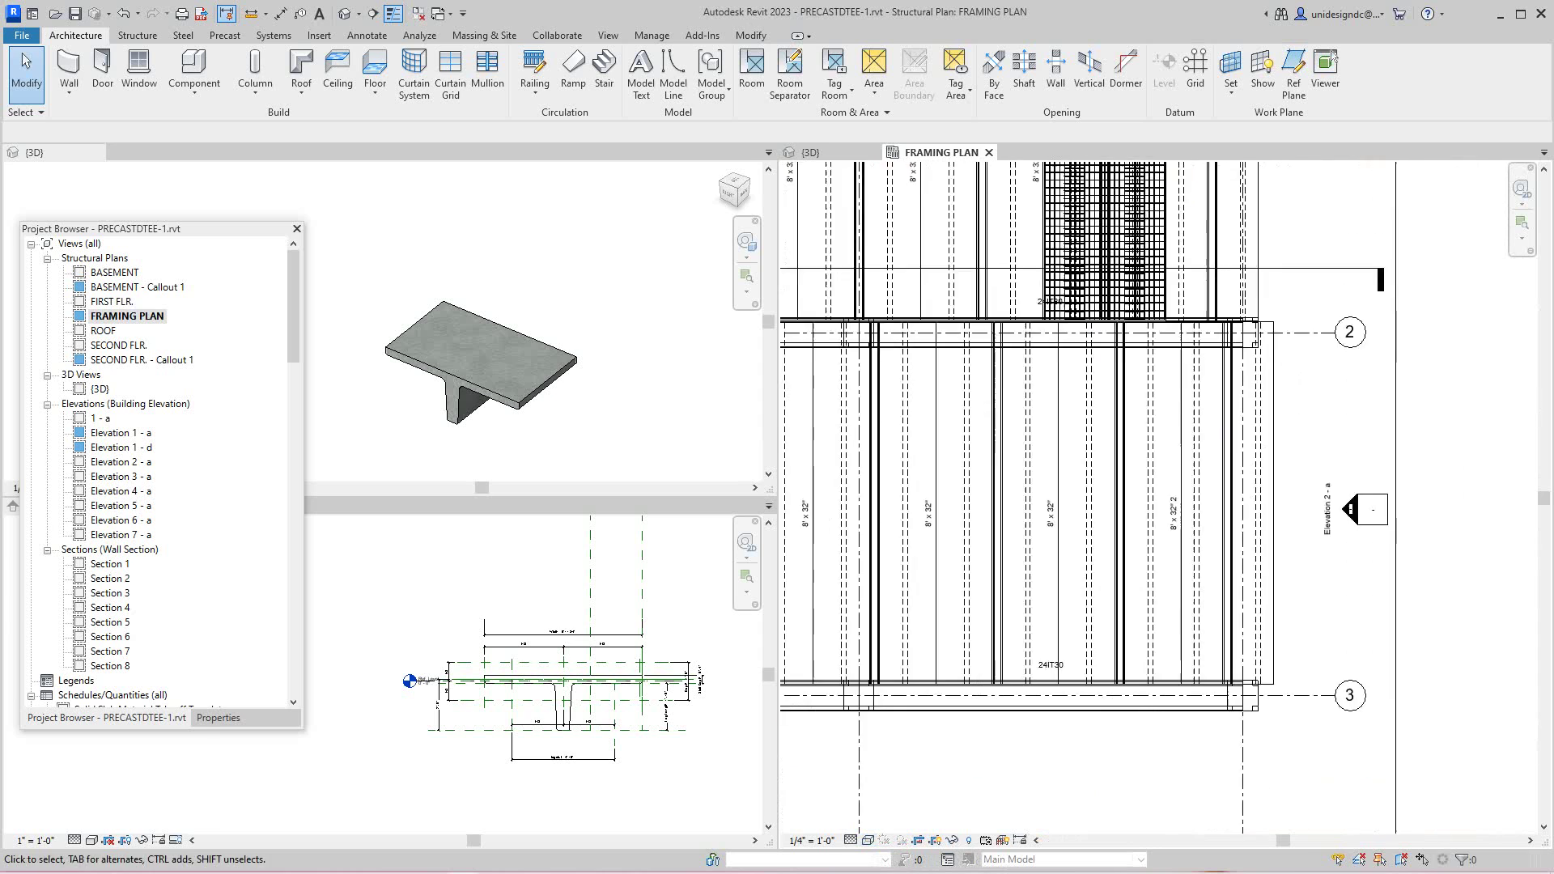
{"action": "middle_click_drag", "start_coordinate": [1110, 644], "coordinate": [1230, 651]}
{"action": "scroll", "coordinate": [1233, 647], "scroll_direction": "down", "scroll_amount": 2}
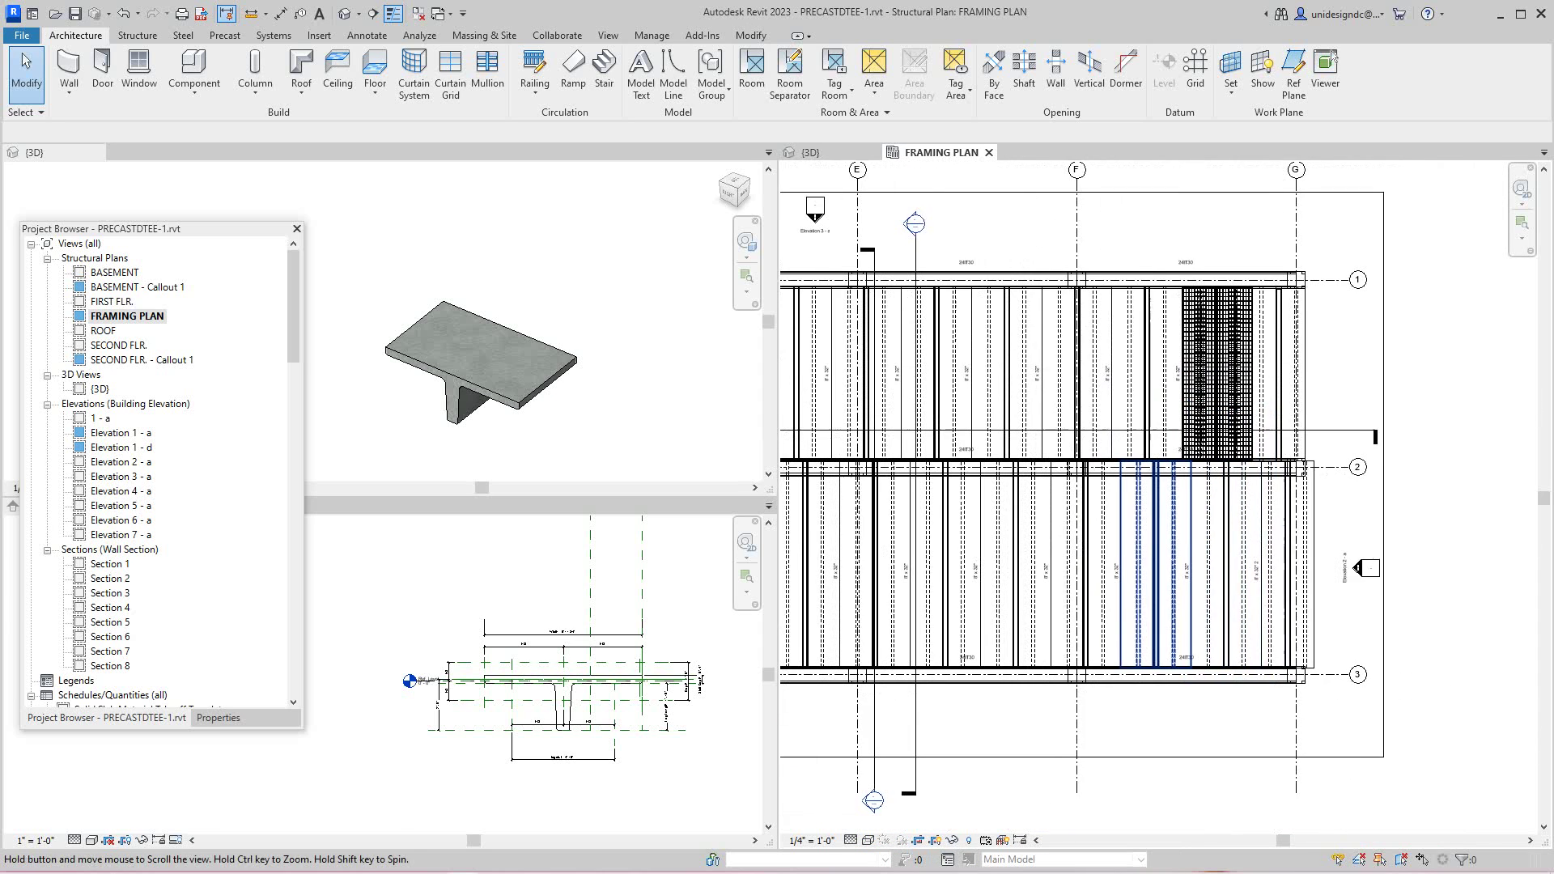
{"action": "scroll", "coordinate": [1275, 651], "scroll_direction": "up", "scroll_amount": 5}
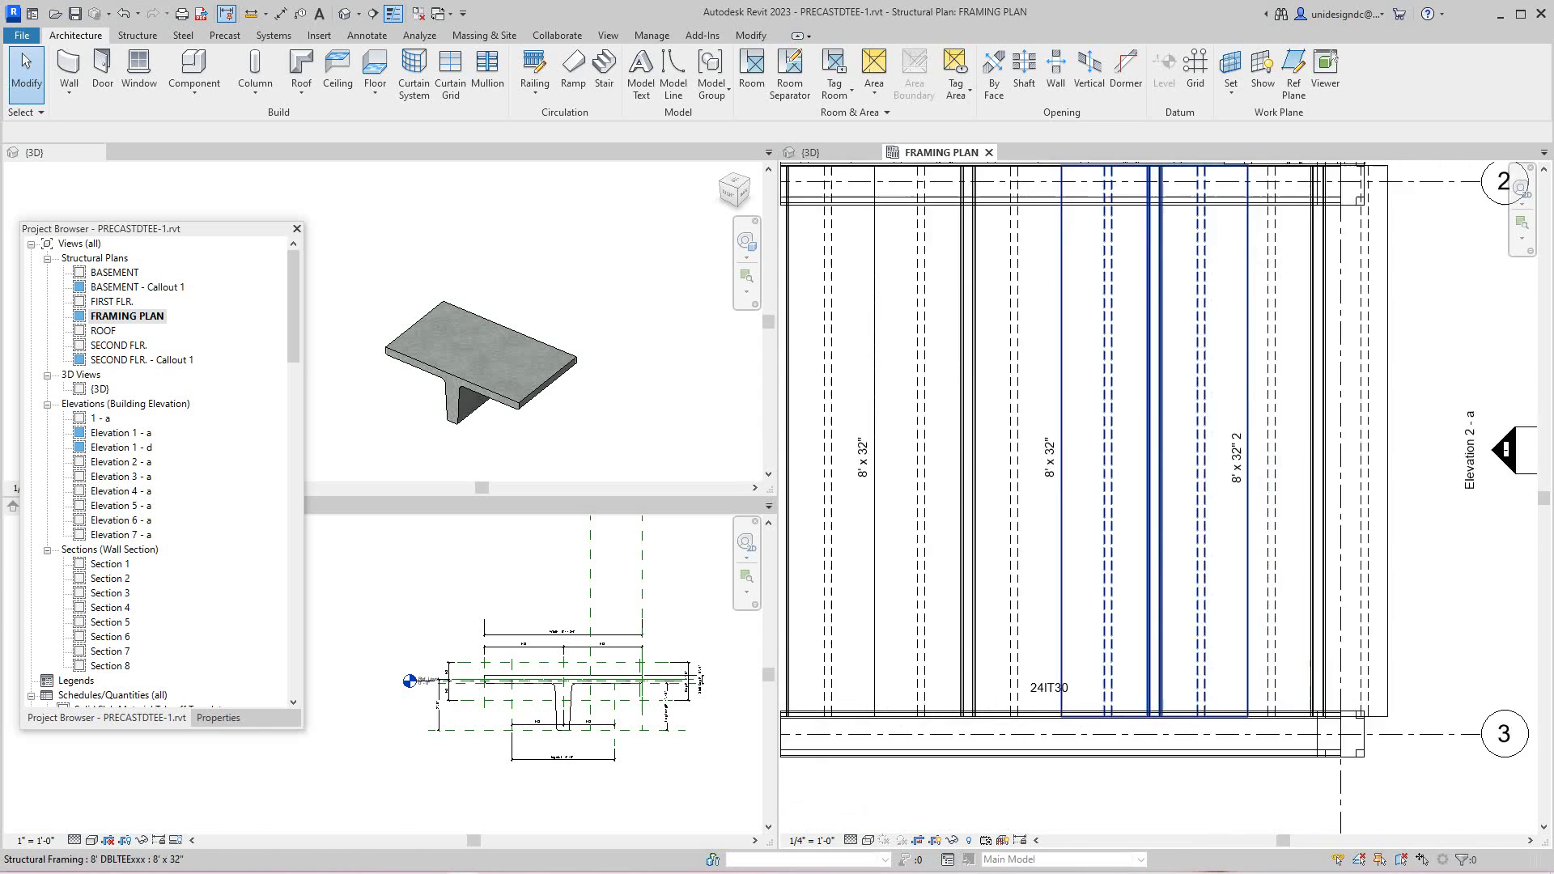
{"action": "middle_click_drag", "start_coordinate": [1275, 650], "coordinate": [1259, 620]}
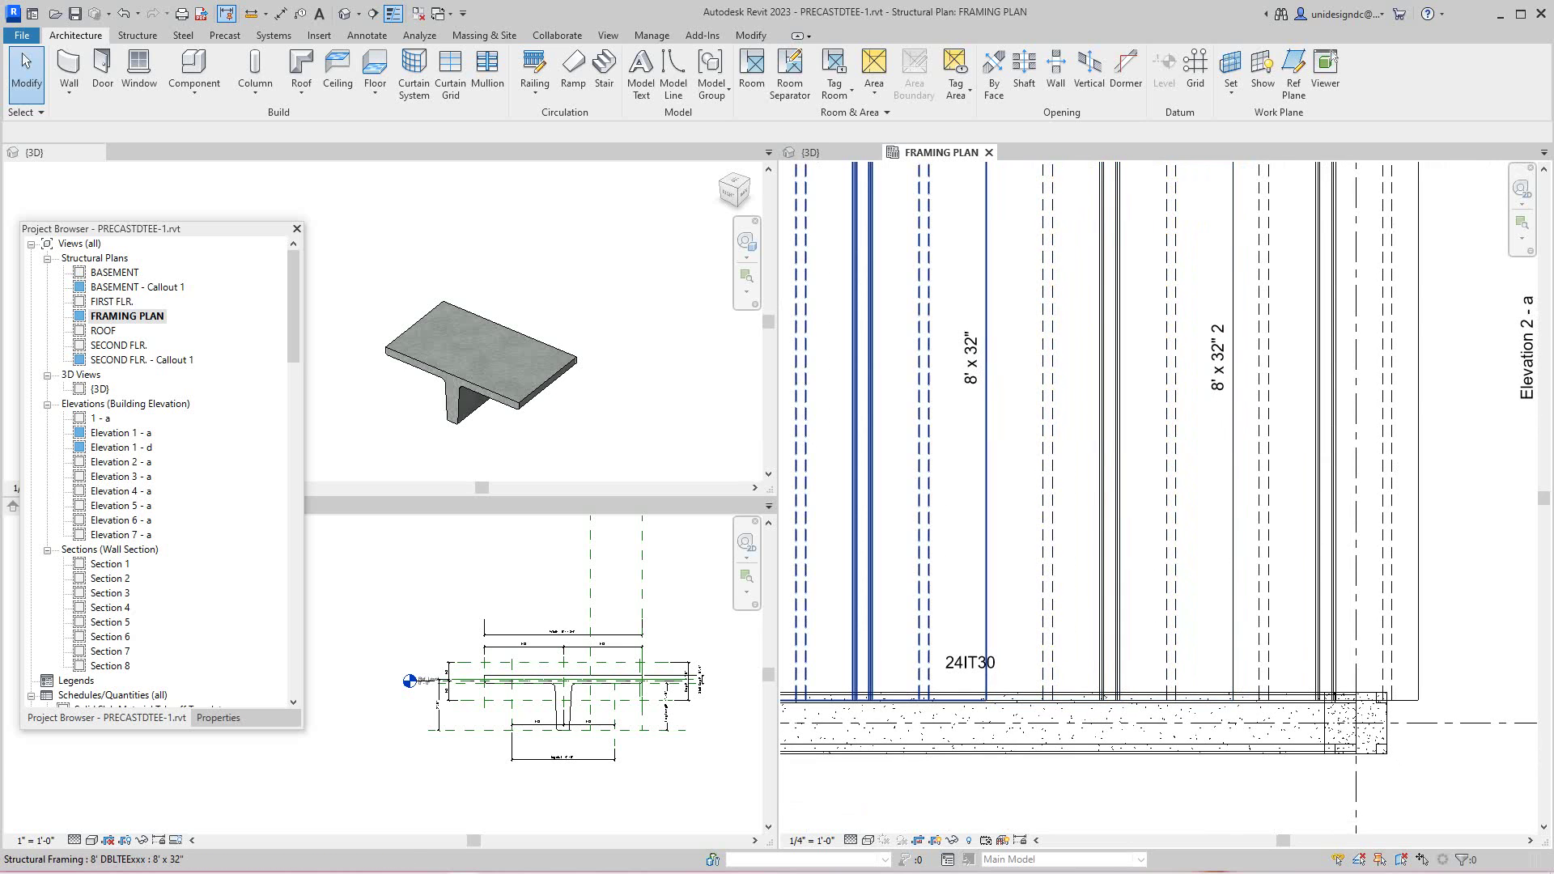
{"action": "scroll", "coordinate": [1396, 547], "scroll_direction": "down", "scroll_amount": 3}
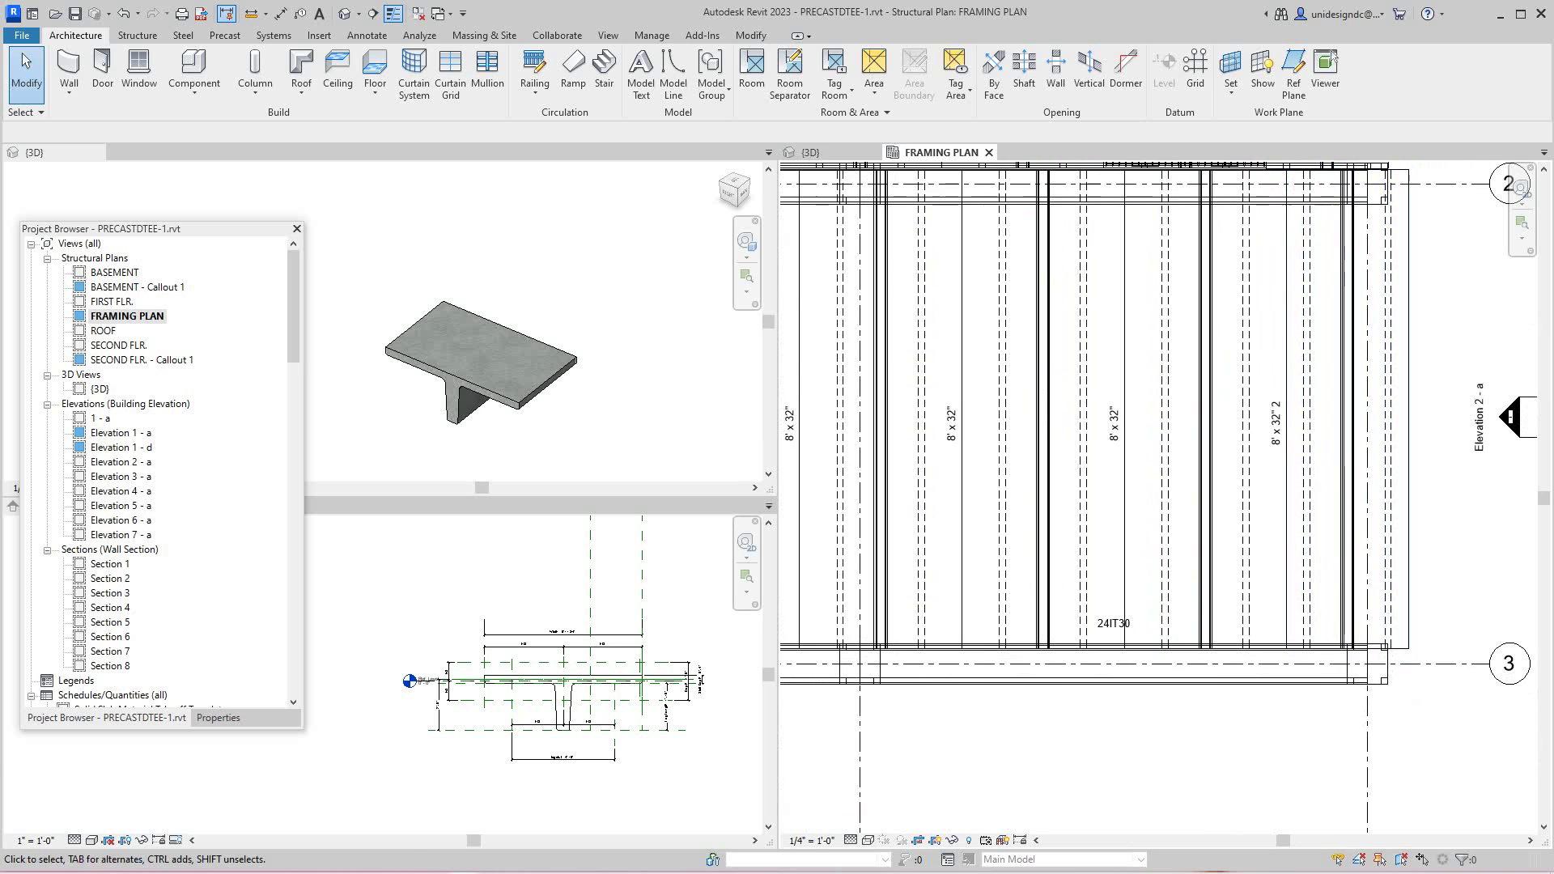
{"action": "scroll", "coordinate": [1454, 559], "scroll_direction": "down", "scroll_amount": 2}
{"action": "middle_click_drag", "start_coordinate": [1454, 560], "coordinate": [1435, 564]}
{"action": "scroll", "coordinate": [1457, 561], "scroll_direction": "up", "scroll_amount": 4}
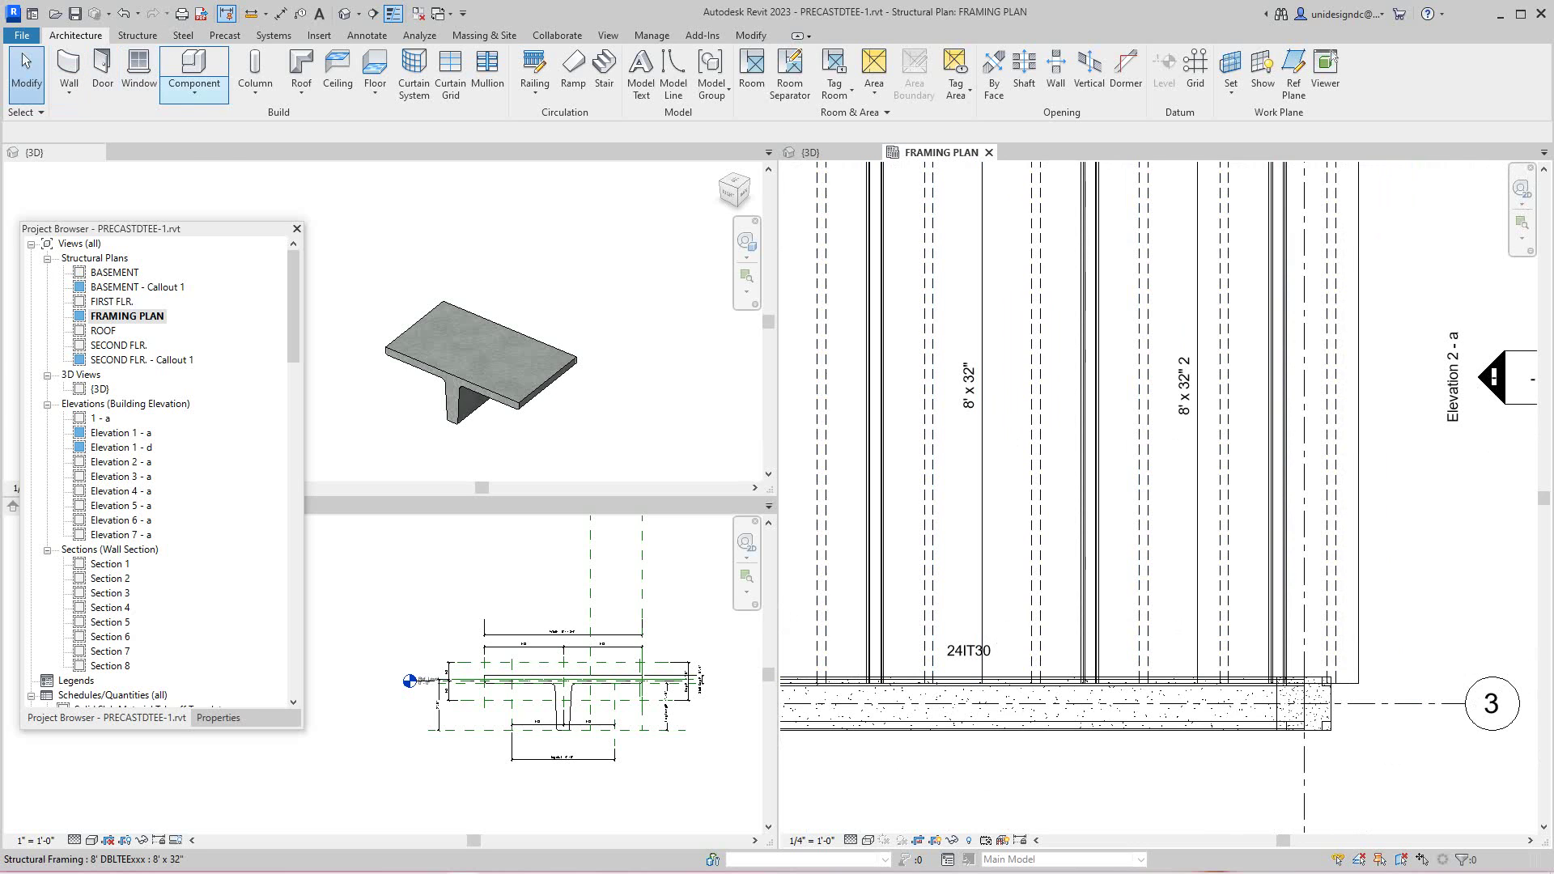
{"action": "left_click", "coordinate": [194, 85]}
{"action": "left_click", "coordinate": [215, 114]}
{"action": "scroll", "coordinate": [1111, 584], "scroll_direction": "up", "scroll_amount": 3}
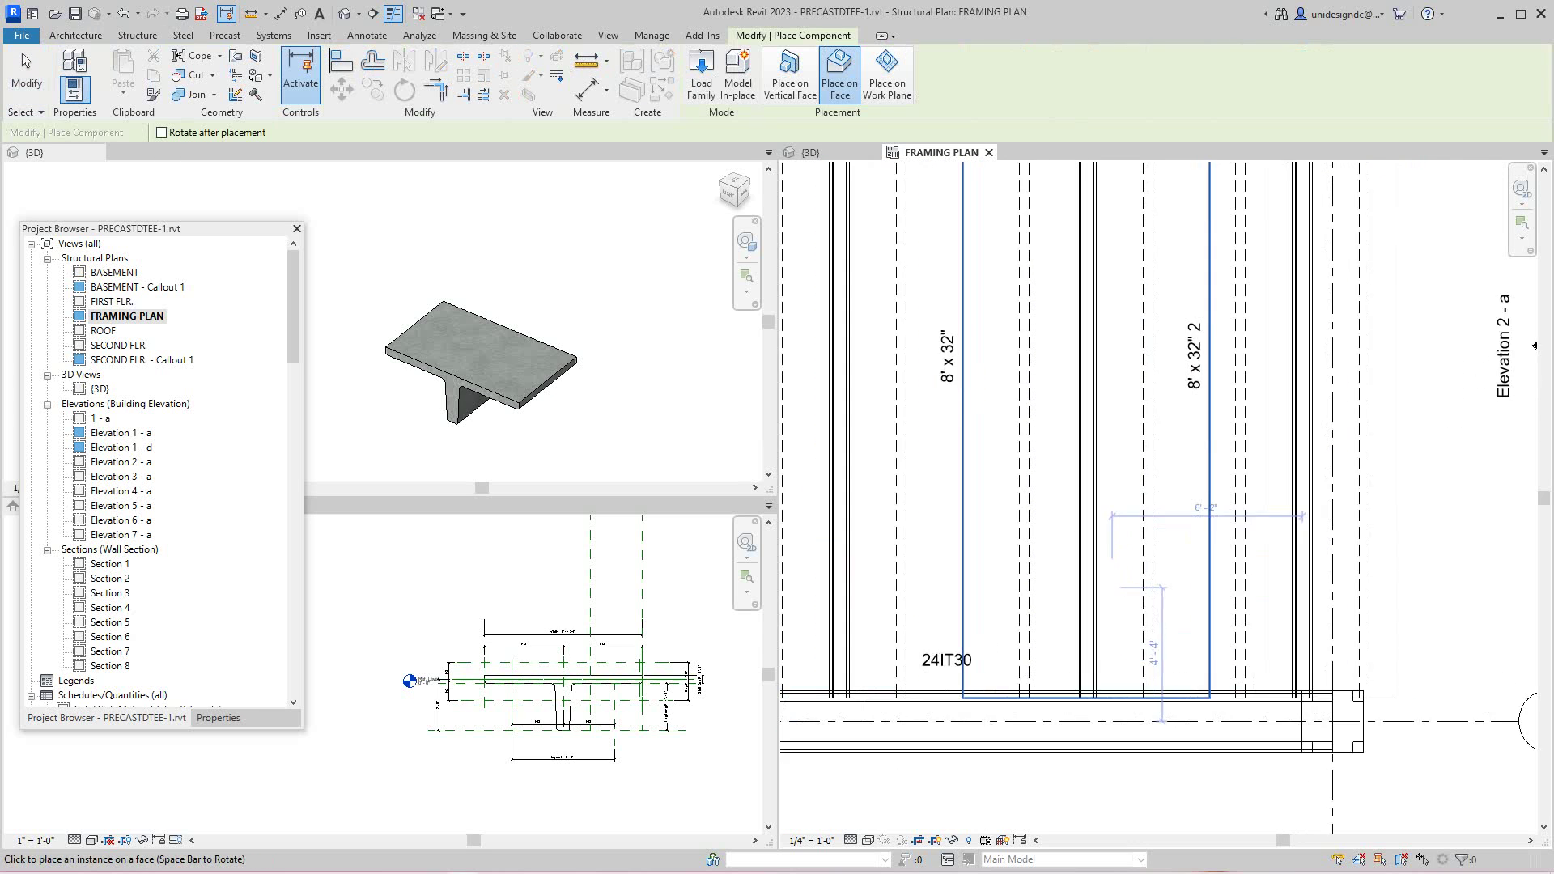
{"action": "scroll", "coordinate": [1162, 612], "scroll_direction": "down", "scroll_amount": 3}
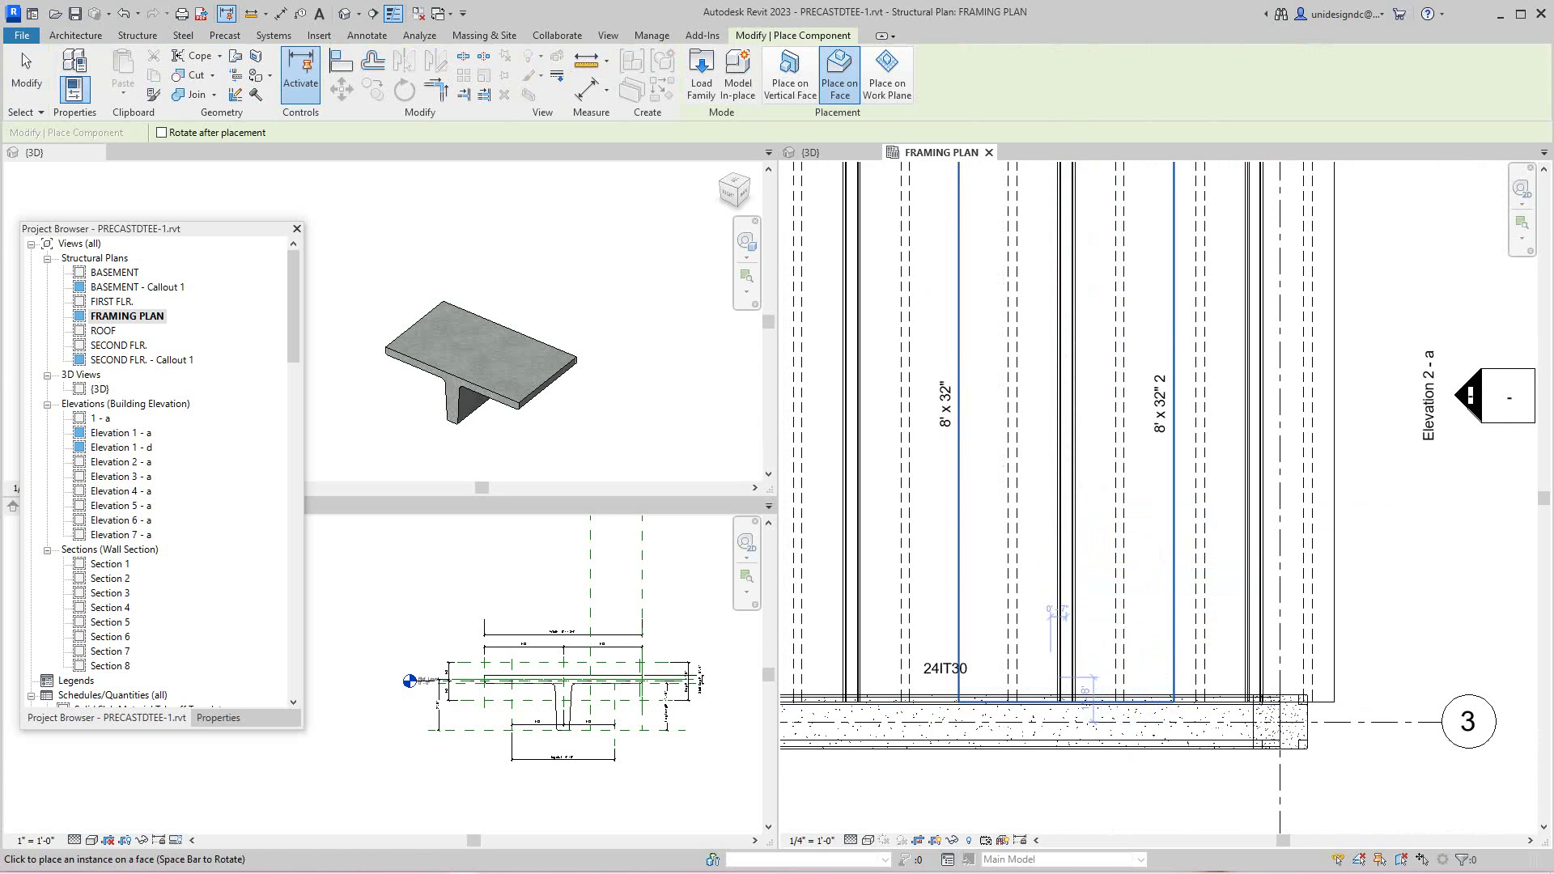
{"action": "scroll", "coordinate": [1061, 644], "scroll_direction": "up", "scroll_amount": 2}
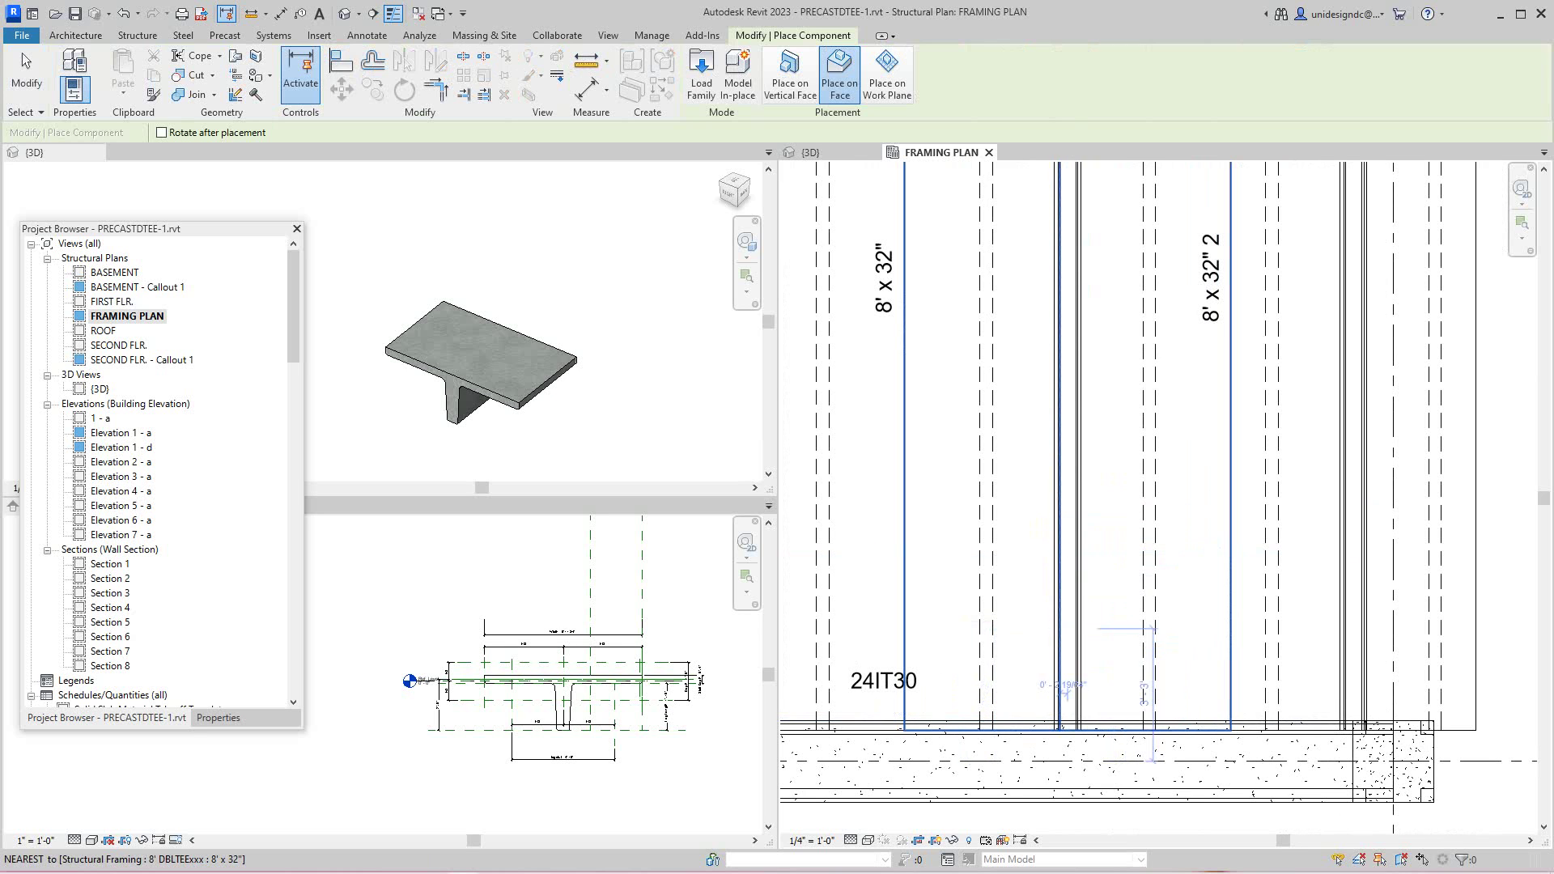
{"action": "scroll", "coordinate": [896, 337], "scroll_direction": "down", "scroll_amount": 2}
{"action": "key", "text": "Escape"}
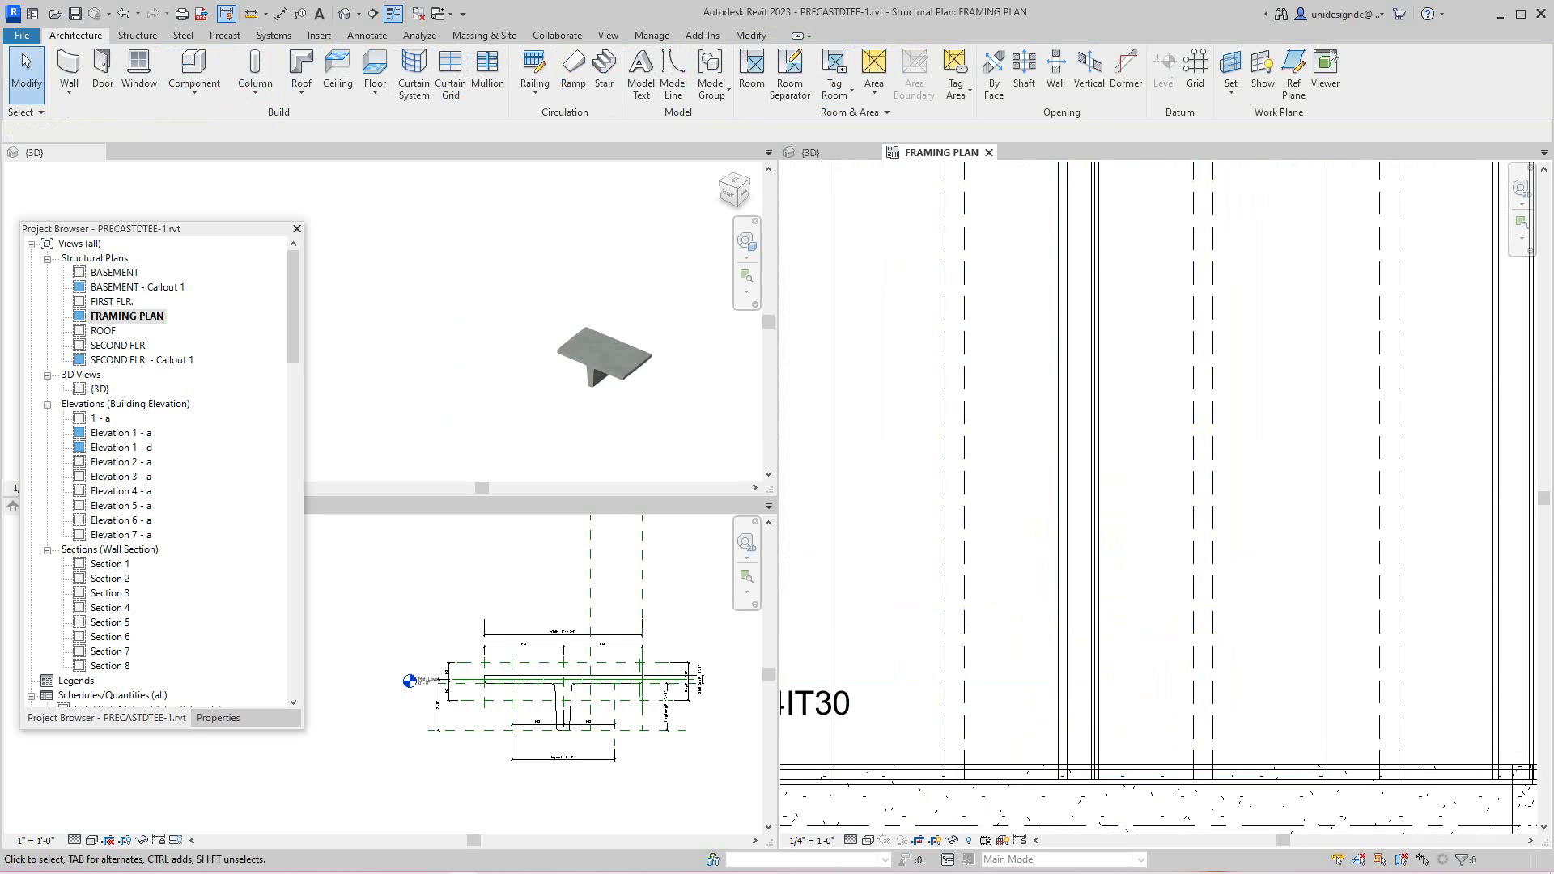
- Return to the project's 3D view at the Mini V placed on the tee joint near the beam
{"action": "scroll", "coordinate": [896, 337], "scroll_direction": "down", "scroll_amount": 1}
{"action": "scroll", "coordinate": [896, 337], "scroll_direction": "down", "scroll_amount": 4}
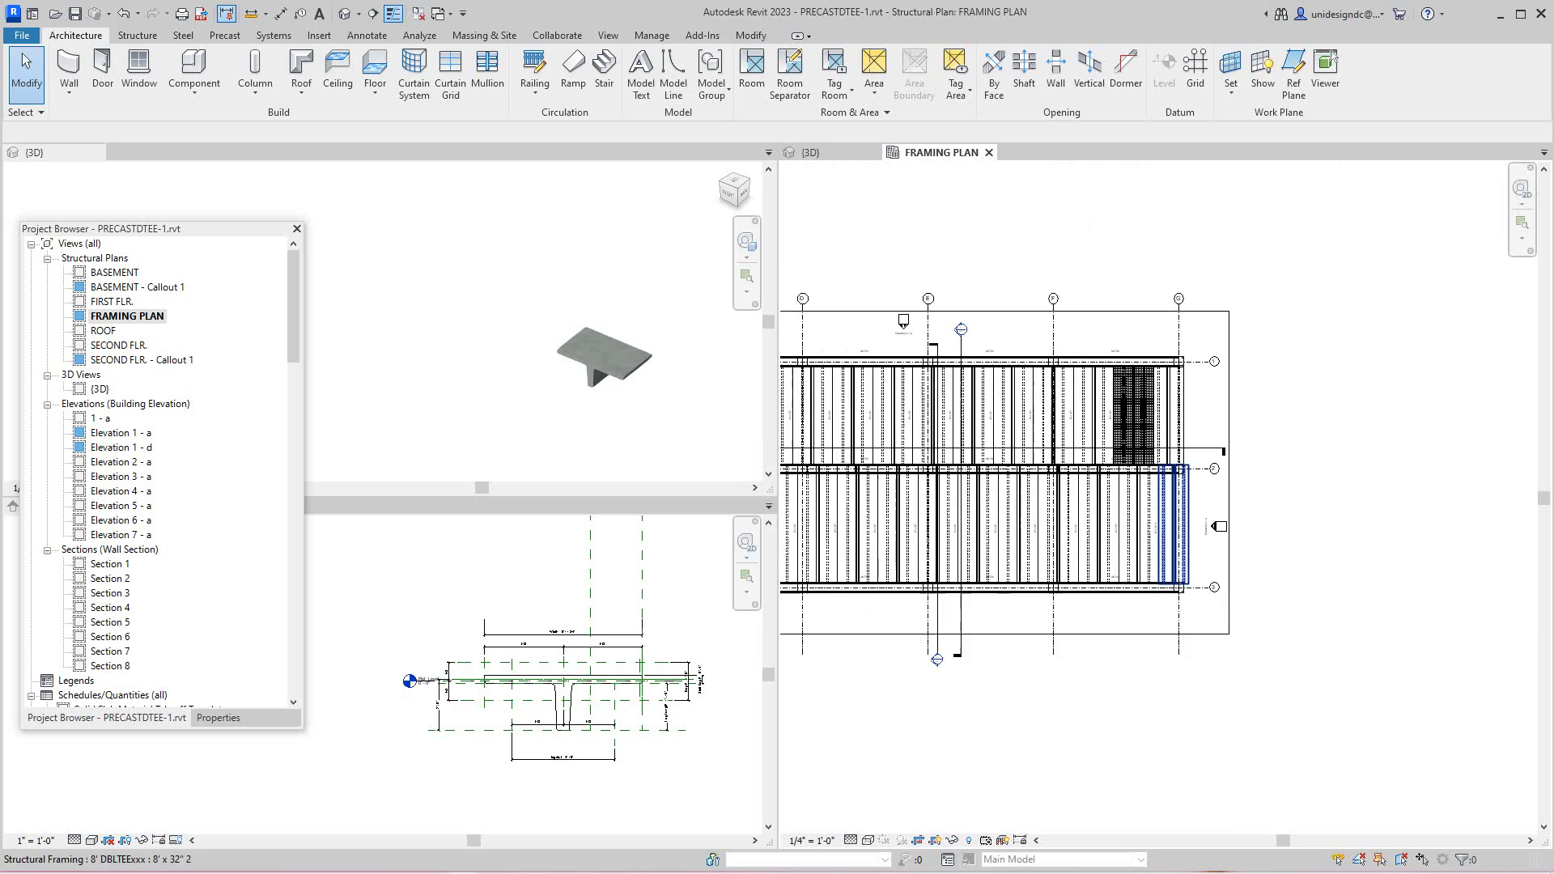
{"action": "left_click", "coordinate": [811, 153]}
{"action": "scroll", "coordinate": [969, 609], "scroll_direction": "up", "scroll_amount": 5}
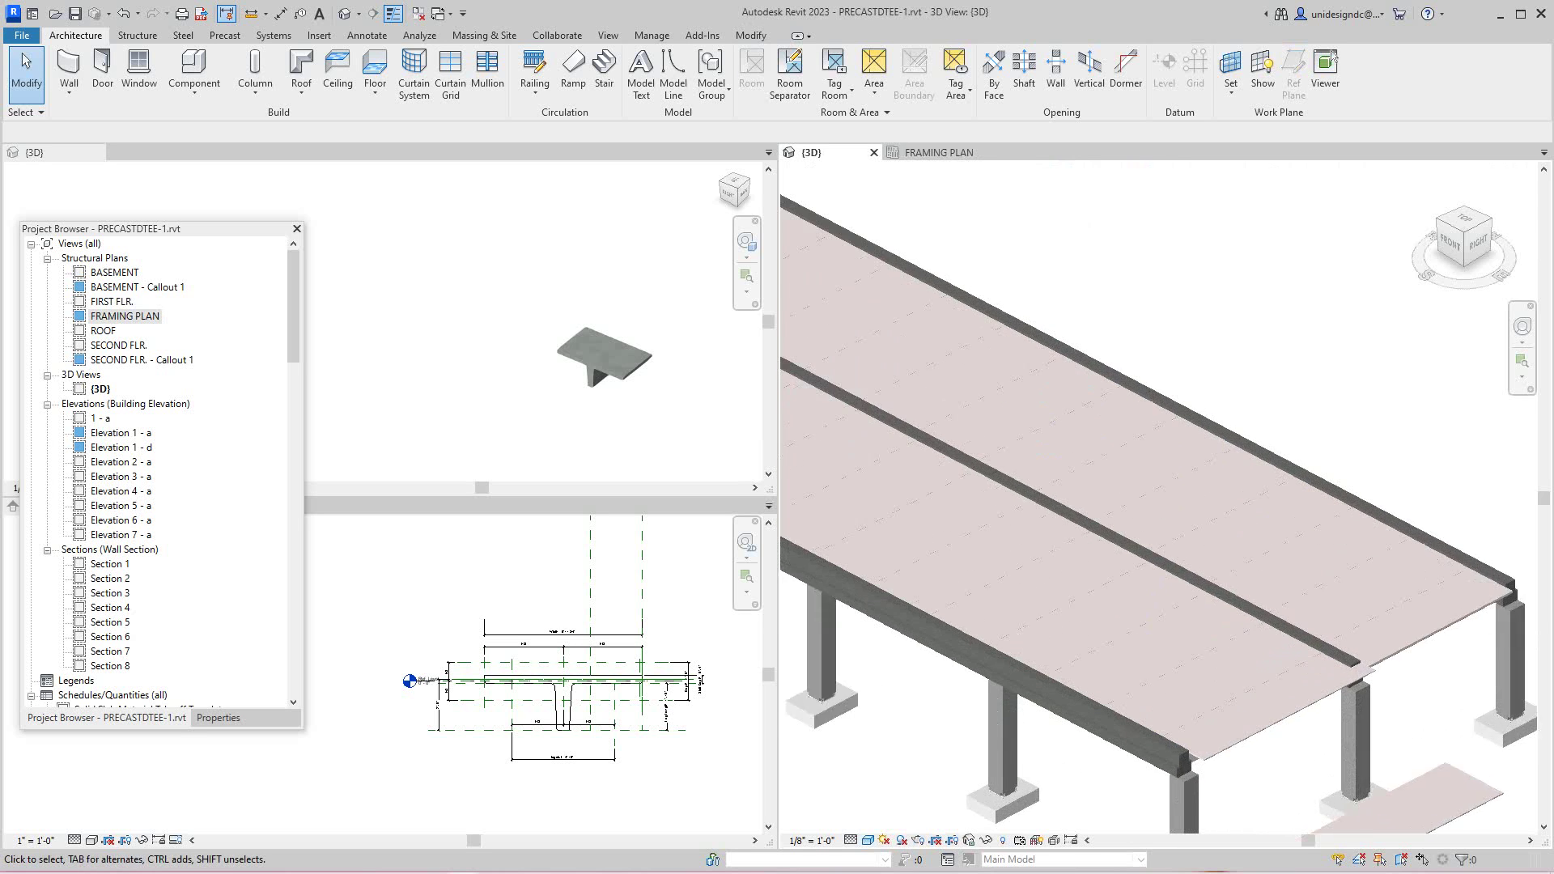
{"action": "scroll", "coordinate": [969, 608], "scroll_direction": "up", "scroll_amount": 2}
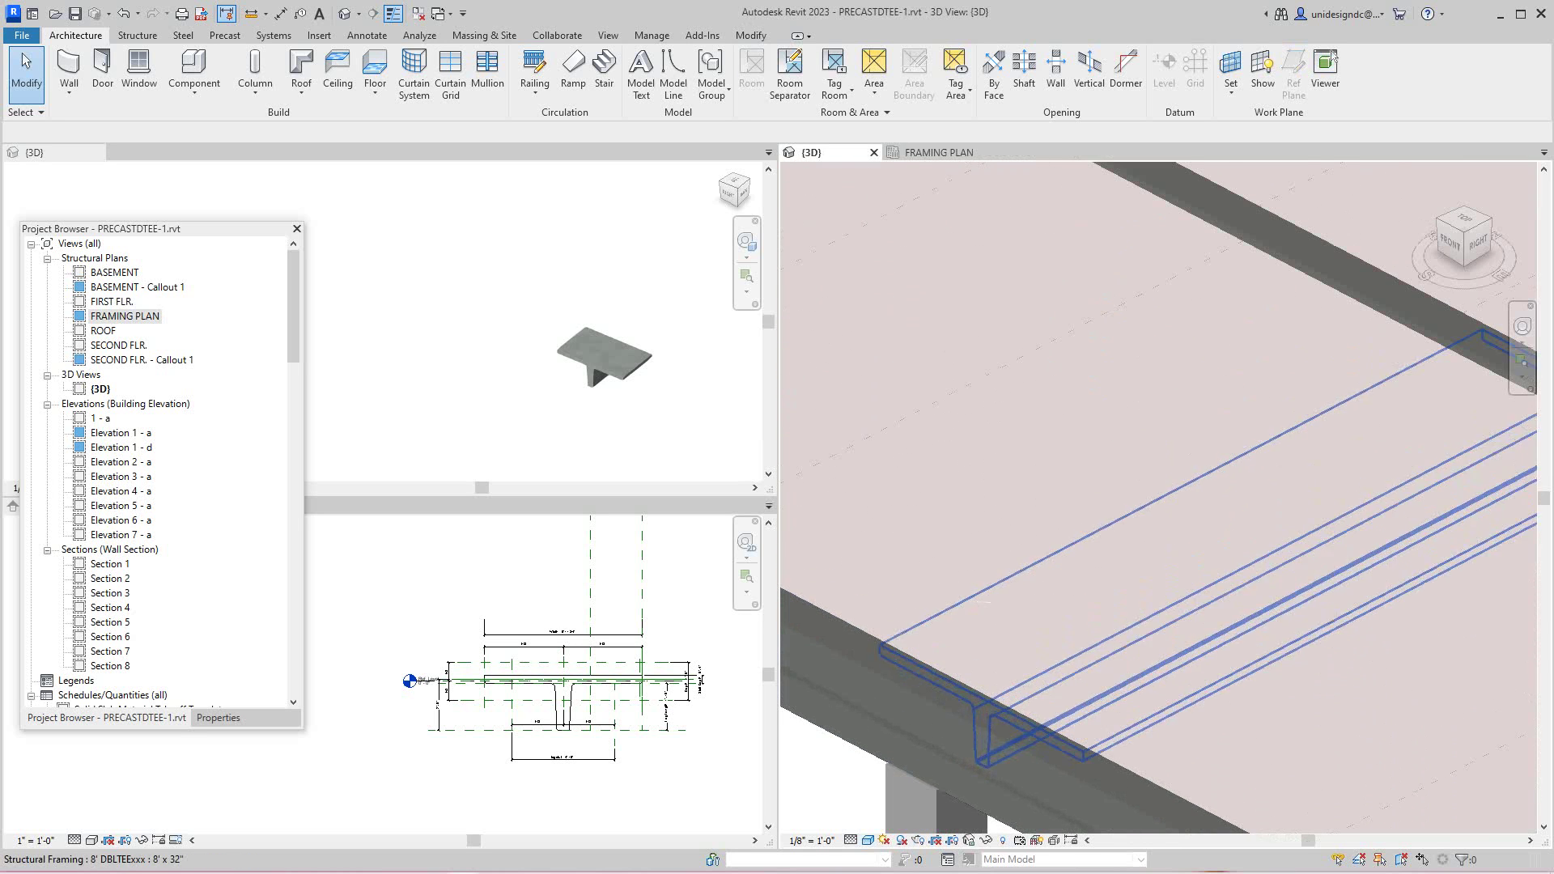
- Copy the placed Mini V three times along the tee joint at a spacing of about 4'-11"
{"action": "left_click", "coordinate": [969, 609]}
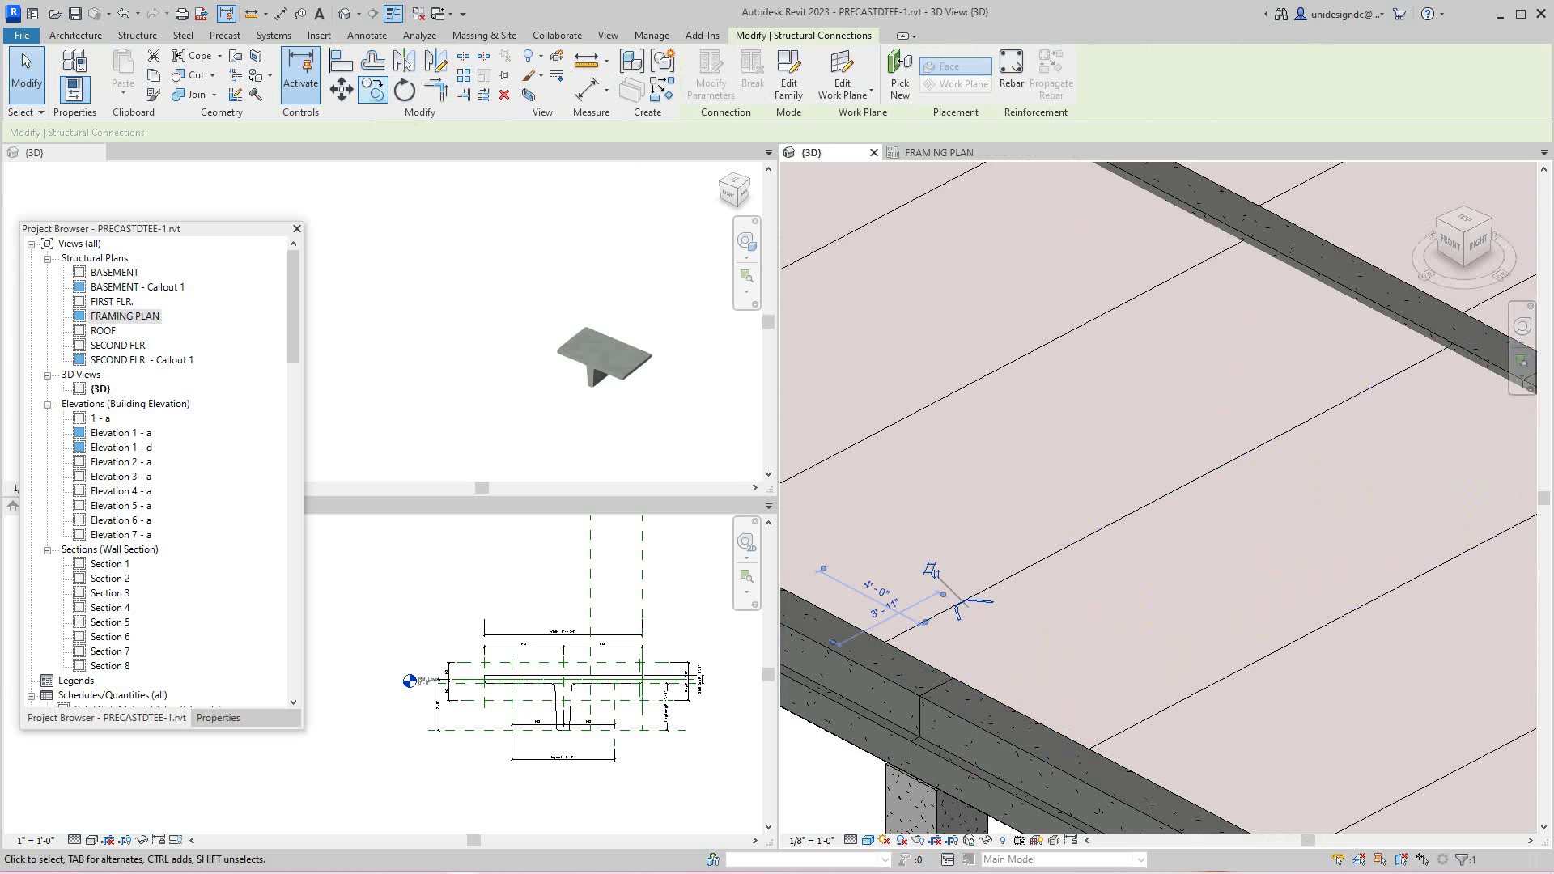
{"action": "key", "text": "m"}
{"action": "key", "text": "v"}
{"action": "scroll", "coordinate": [970, 615], "scroll_direction": "up", "scroll_amount": 1}
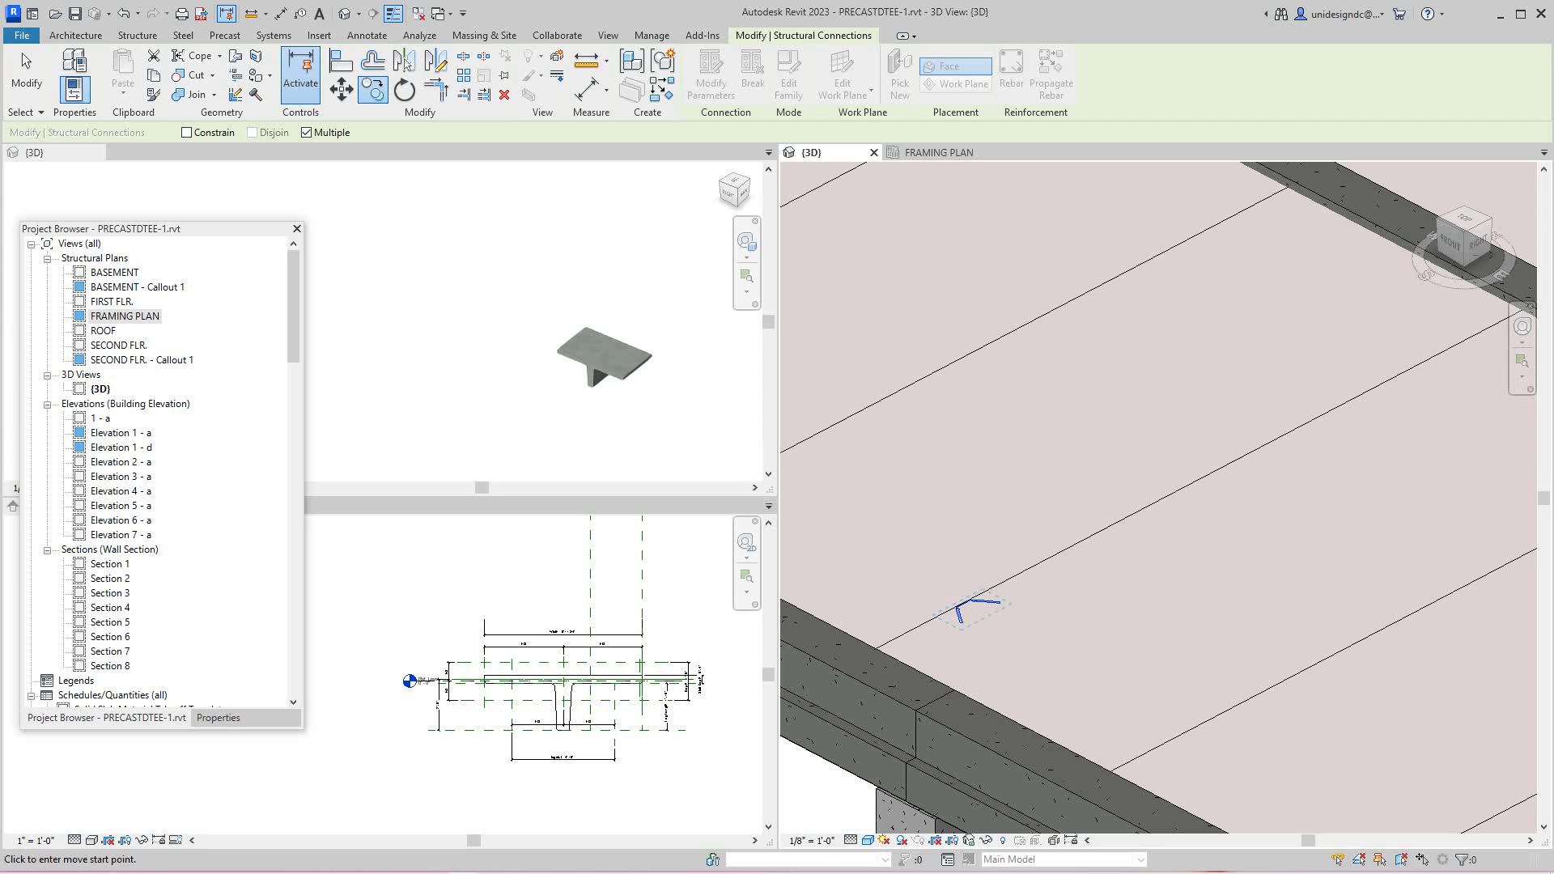
{"action": "left_click", "coordinate": [972, 611]}
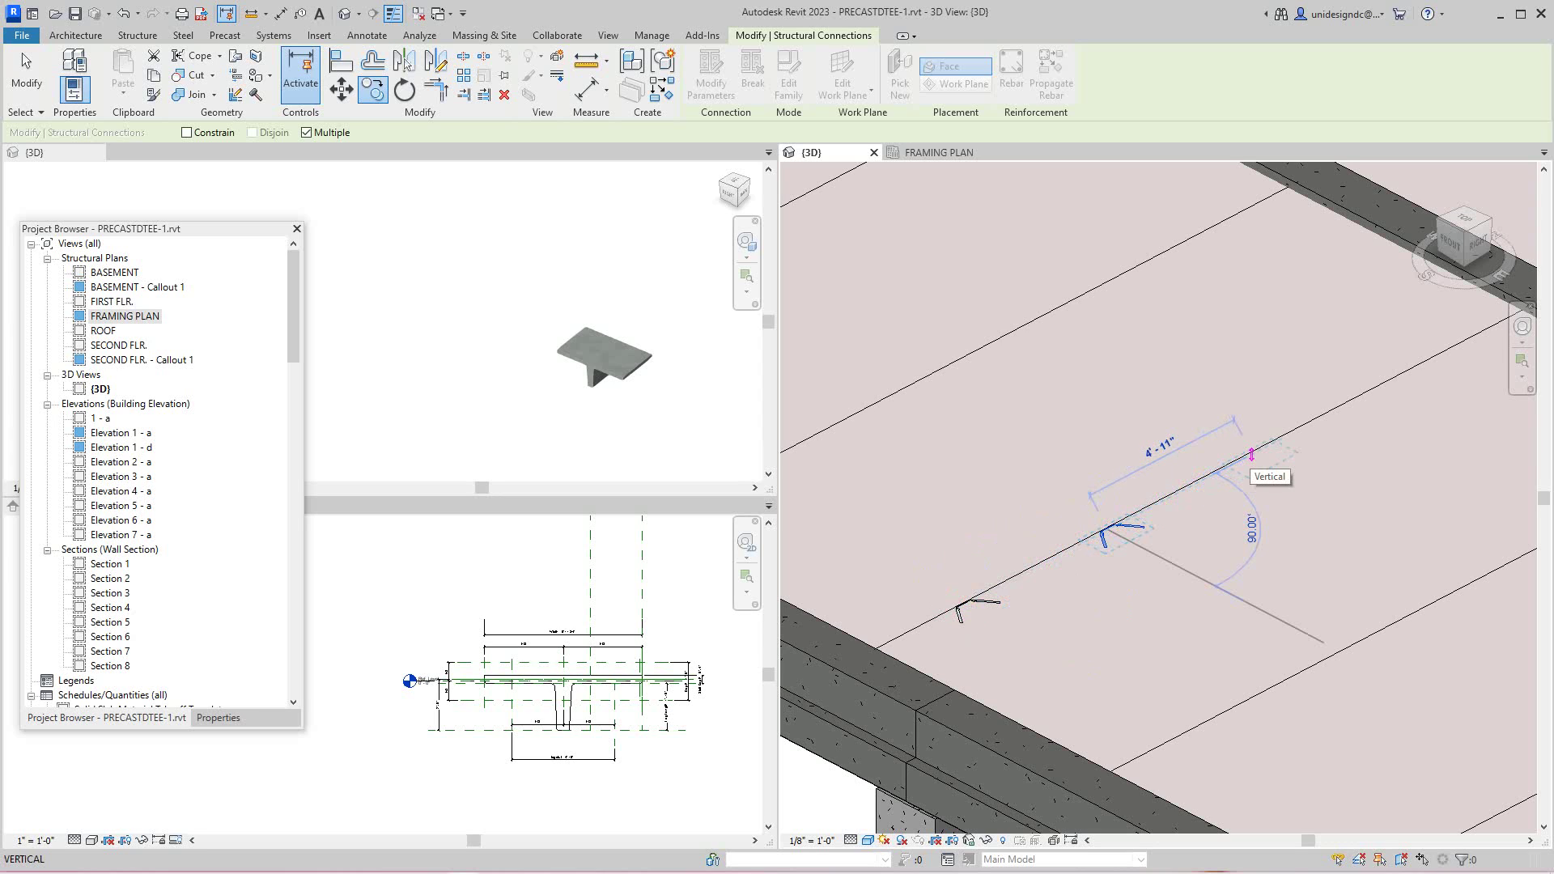
{"action": "left_click", "coordinate": [1252, 455]}
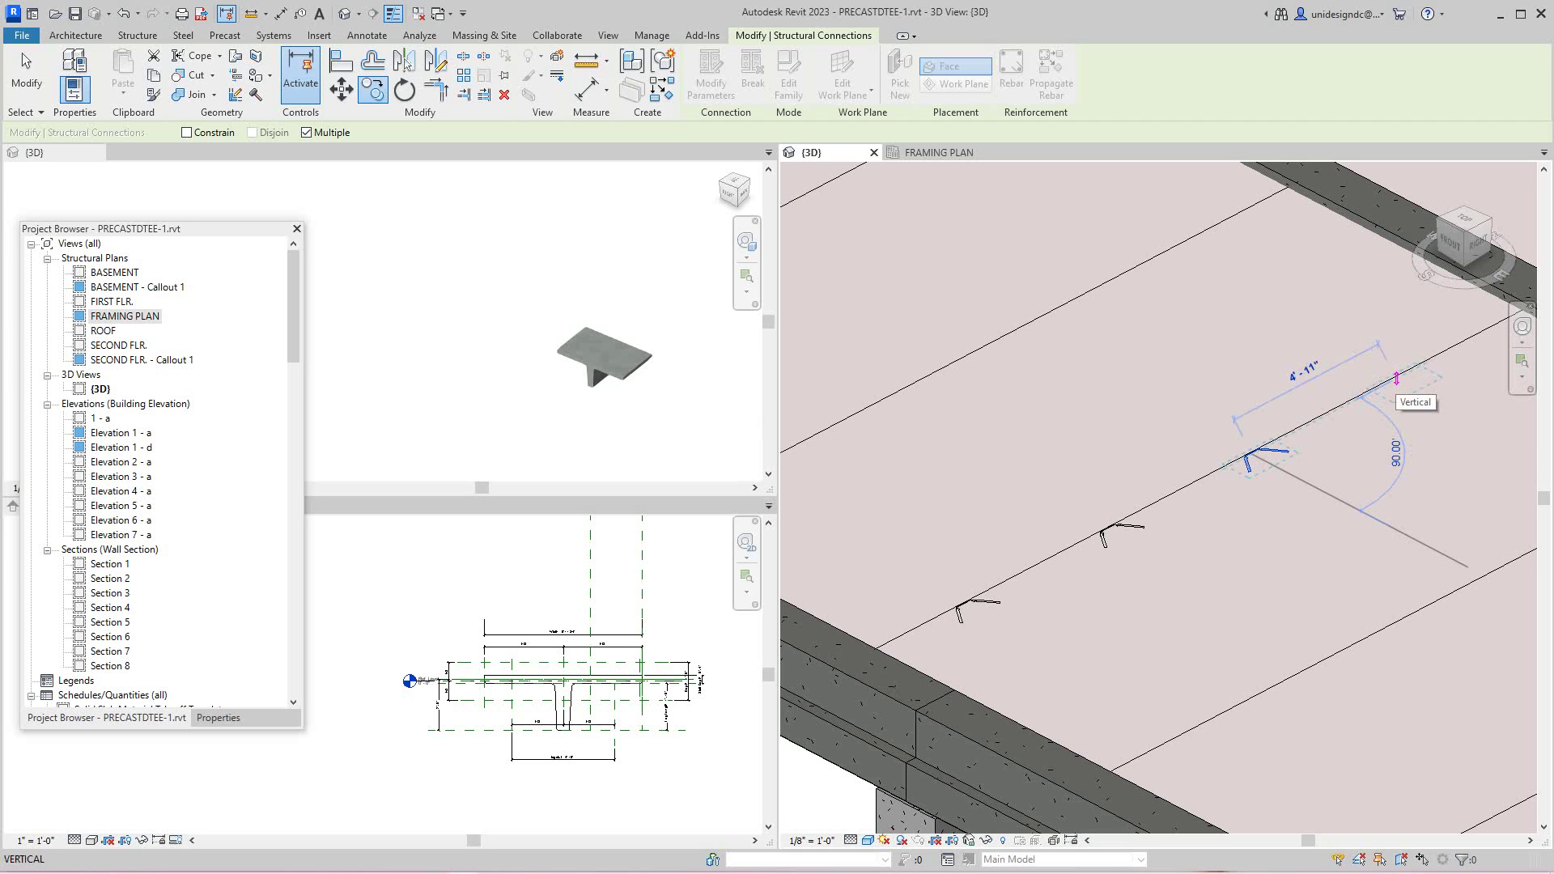
{"action": "left_click", "coordinate": [1396, 379]}
{"action": "scroll", "coordinate": [1402, 375], "scroll_direction": "down", "scroll_amount": 1}
{"action": "middle_click_drag", "start_coordinate": [1406, 376], "coordinate": [1298, 449]}
{"action": "key", "text": "Escape"}
{"action": "key", "text": "Escape"}
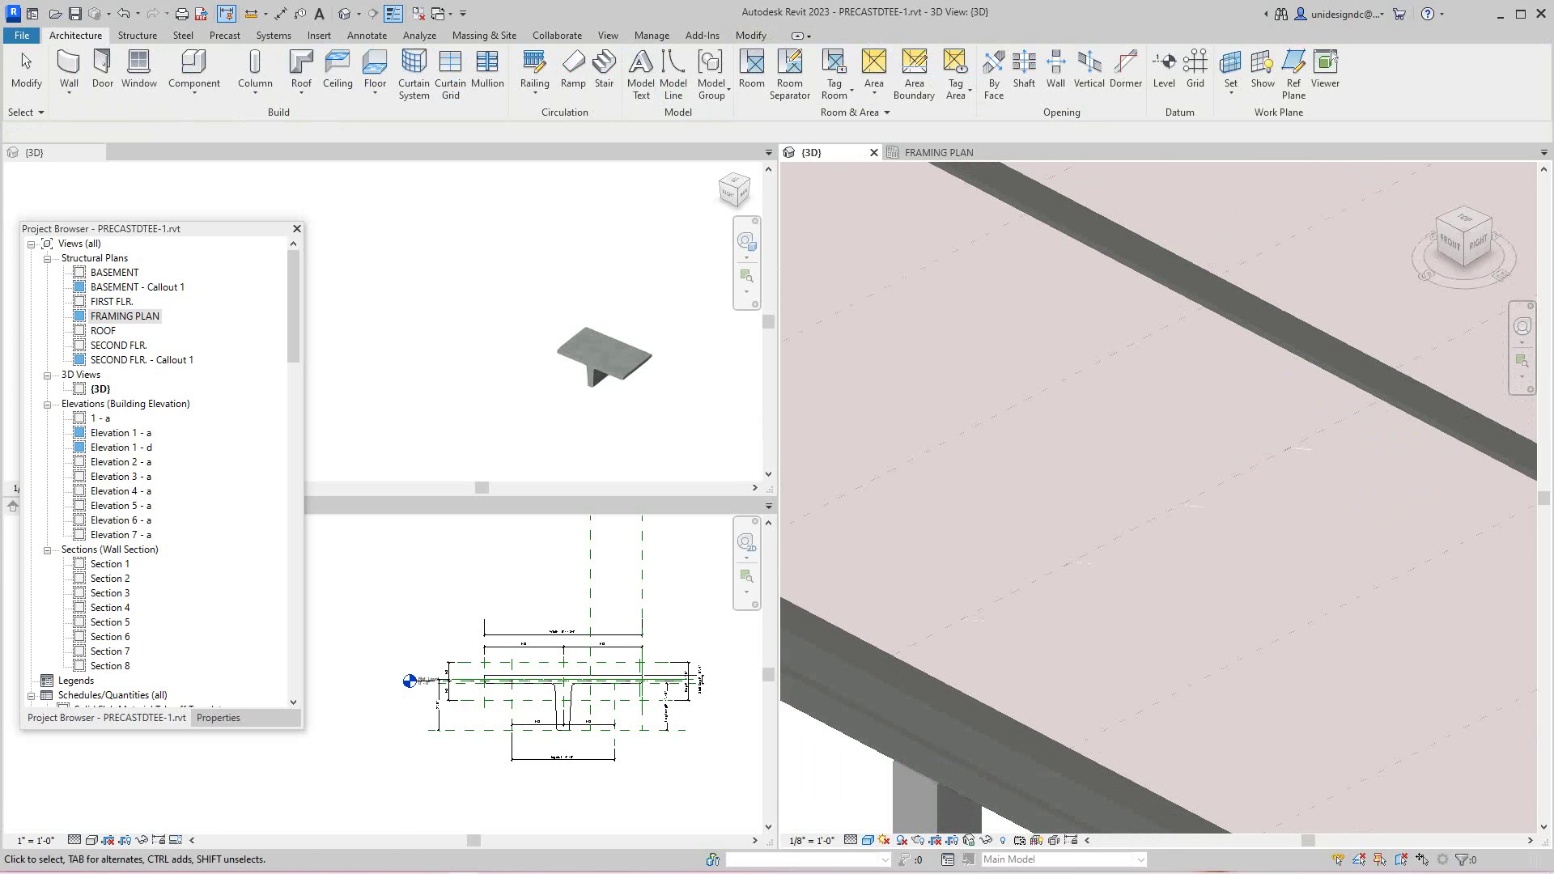
- Create an assembly from the 8' x 32" tee beside the row of Mini Vs, accepting the default type name
{"action": "scroll", "coordinate": [1132, 600], "scroll_direction": "down", "scroll_amount": 3}
{"action": "scroll", "coordinate": [1041, 620], "scroll_direction": "up", "scroll_amount": 2}
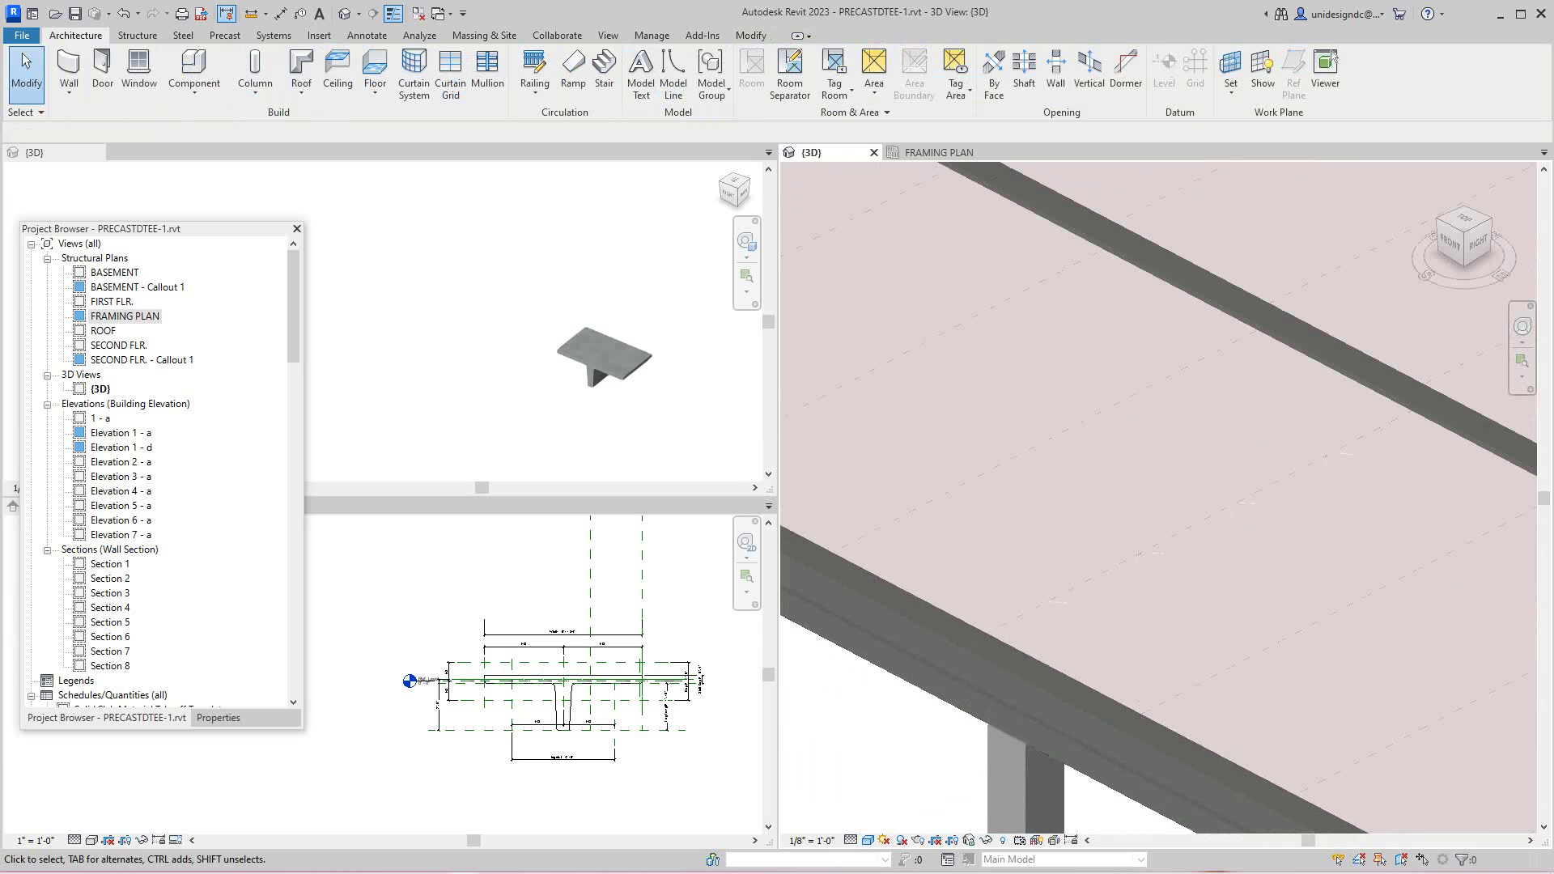
{"action": "scroll", "coordinate": [1158, 497], "scroll_direction": "down", "scroll_amount": 3}
{"action": "scroll", "coordinate": [1158, 498], "scroll_direction": "up", "scroll_amount": 2}
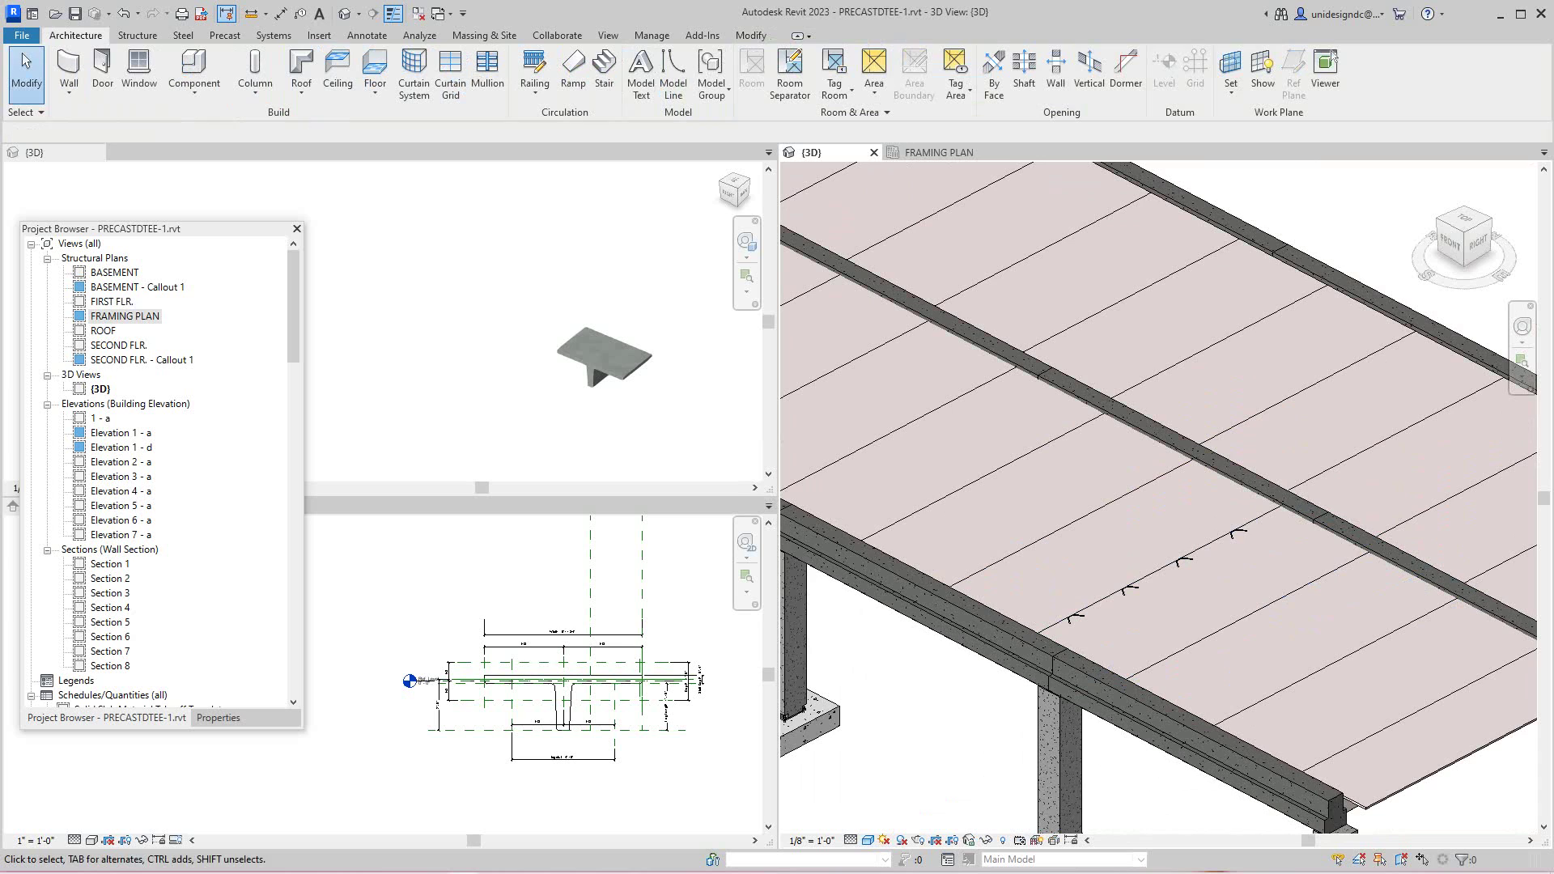
{"action": "left_click", "coordinate": [1077, 624]}
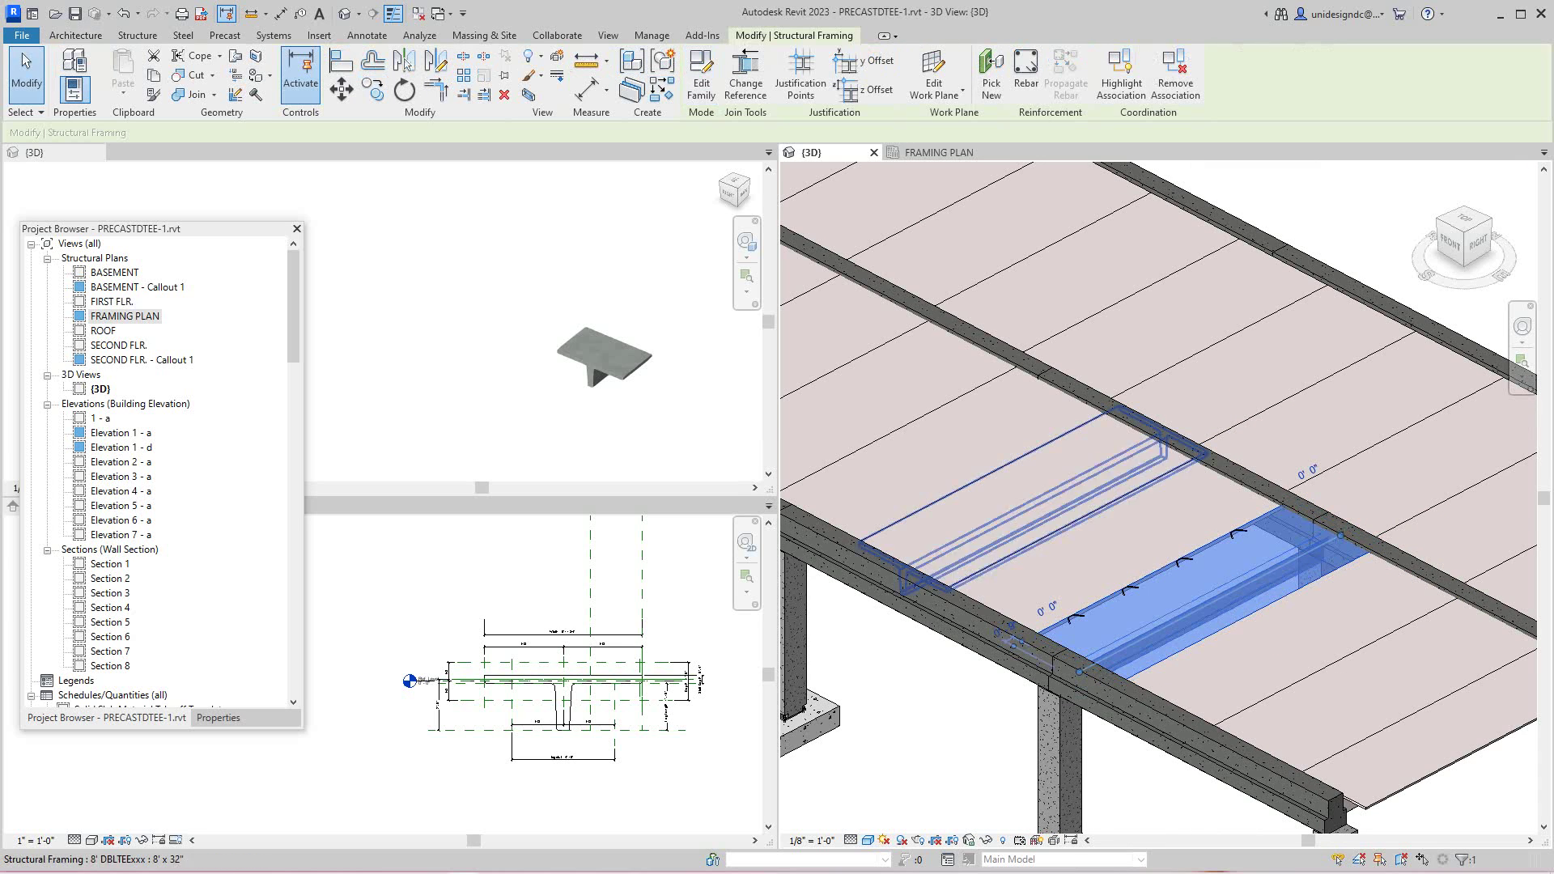
{"action": "scroll", "coordinate": [1094, 639], "scroll_direction": "up", "scroll_amount": 3}
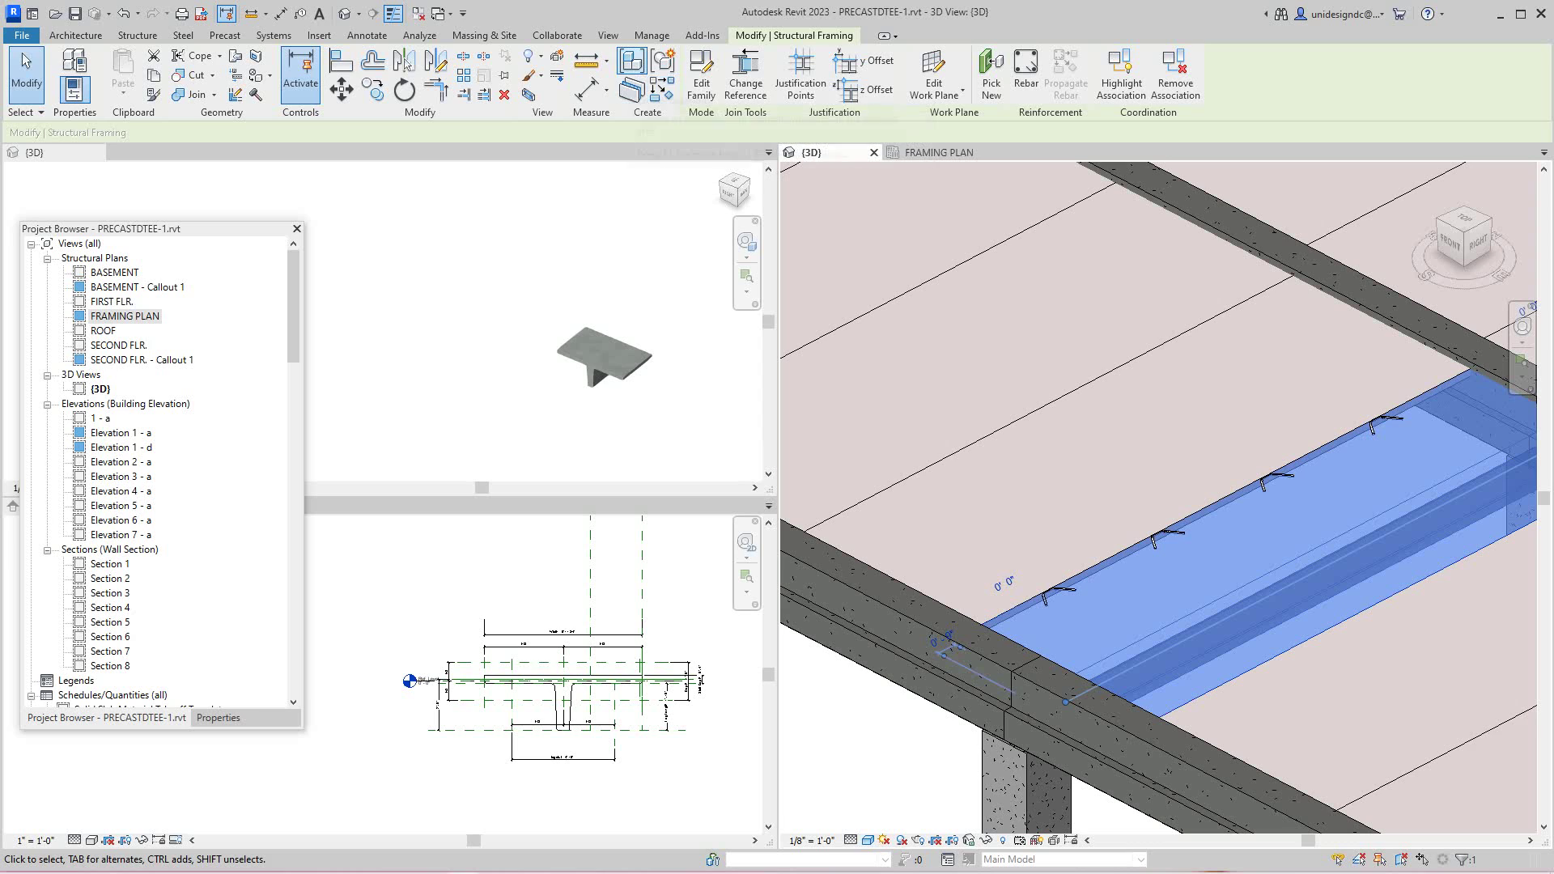
{"action": "left_click", "coordinate": [631, 81]}
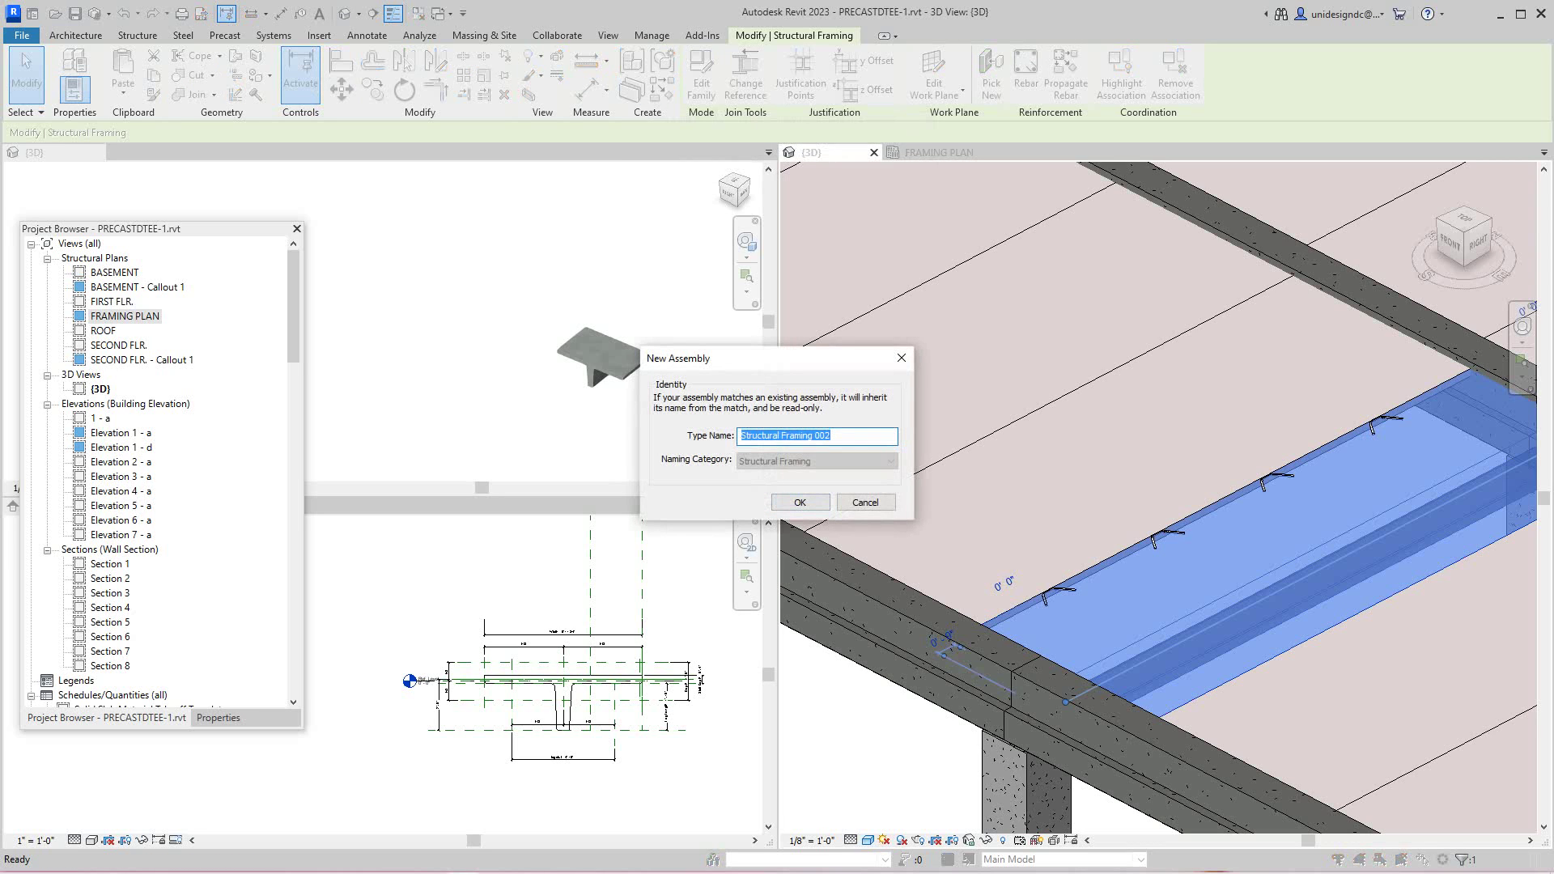
{"action": "left_click", "coordinate": [800, 502]}
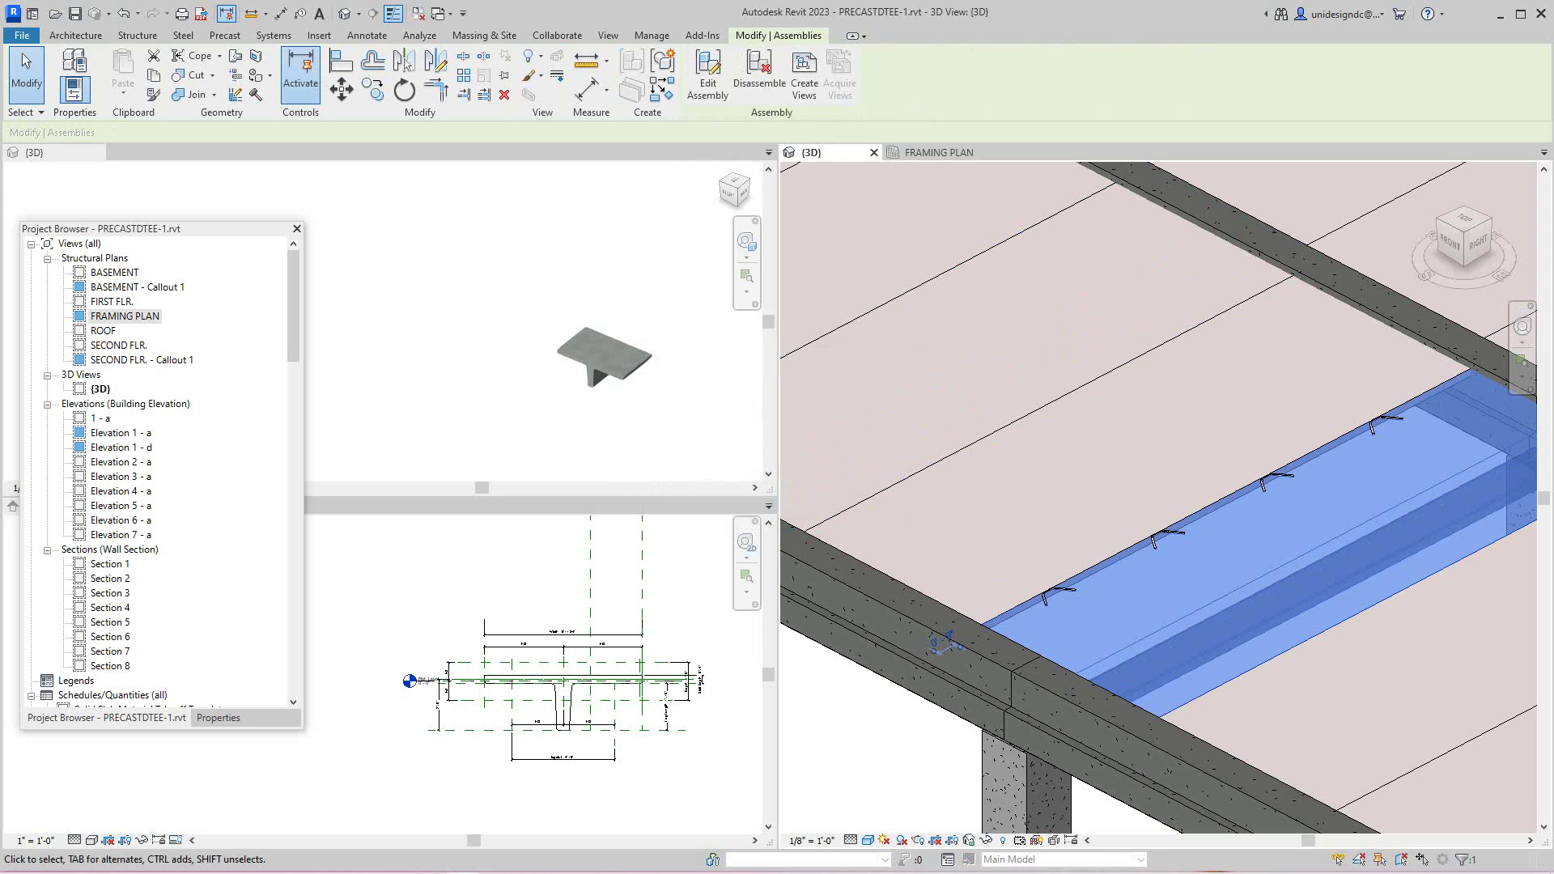
- Edit the tee assembly to add the four Mini V connections along its edge and finish the edit
{"action": "middle_click_drag", "start_coordinate": [943, 644], "coordinate": [963, 624], "text": "shift"}
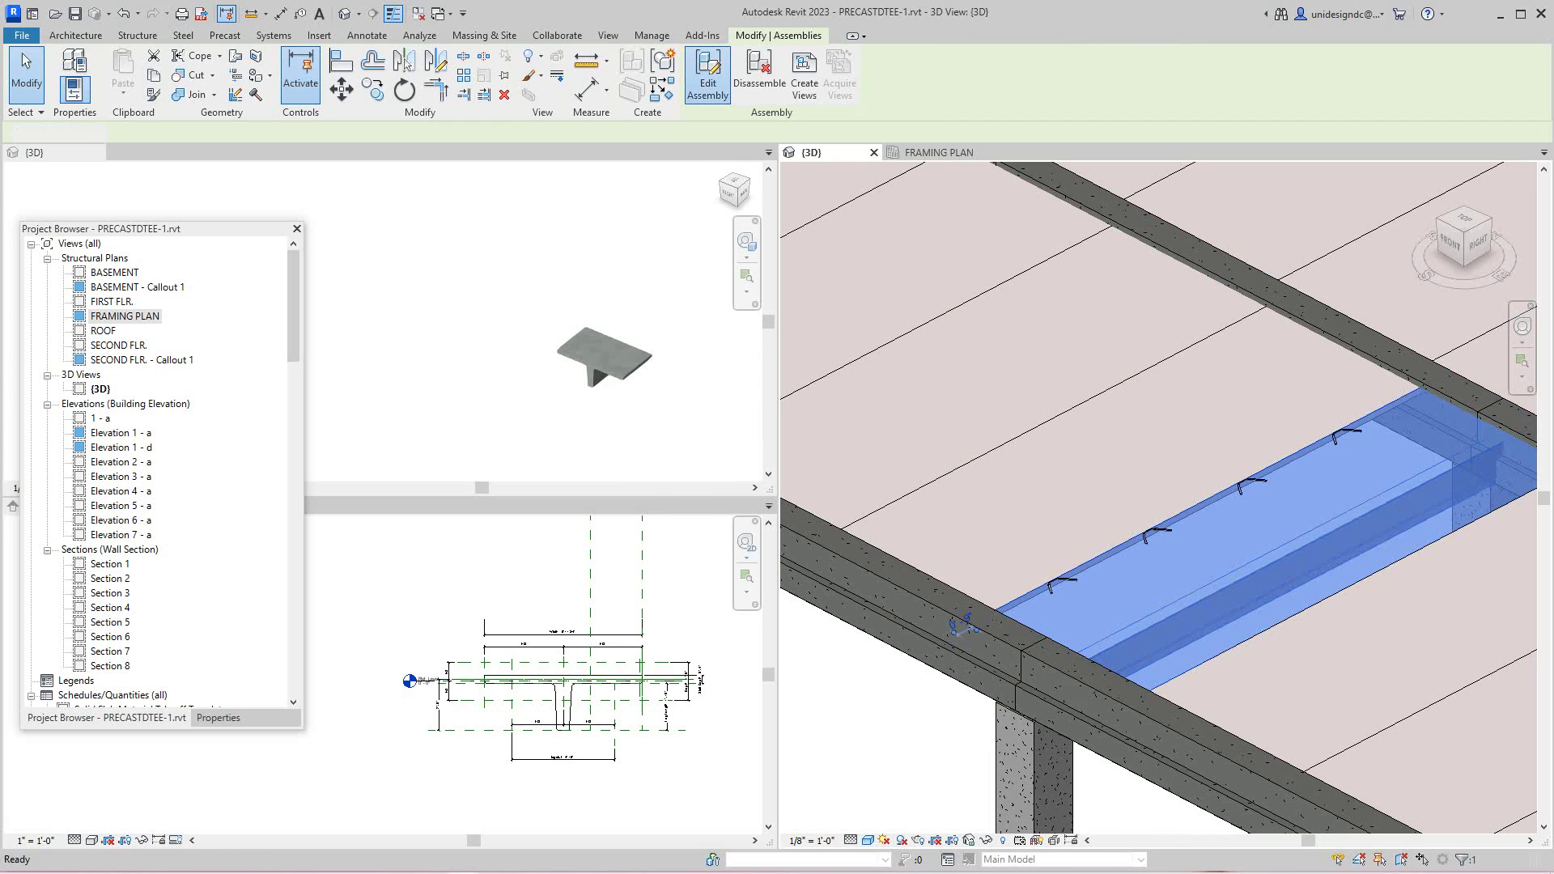
{"action": "left_click", "coordinate": [708, 76]}
{"action": "scroll", "coordinate": [1361, 572], "scroll_direction": "up", "scroll_amount": 2}
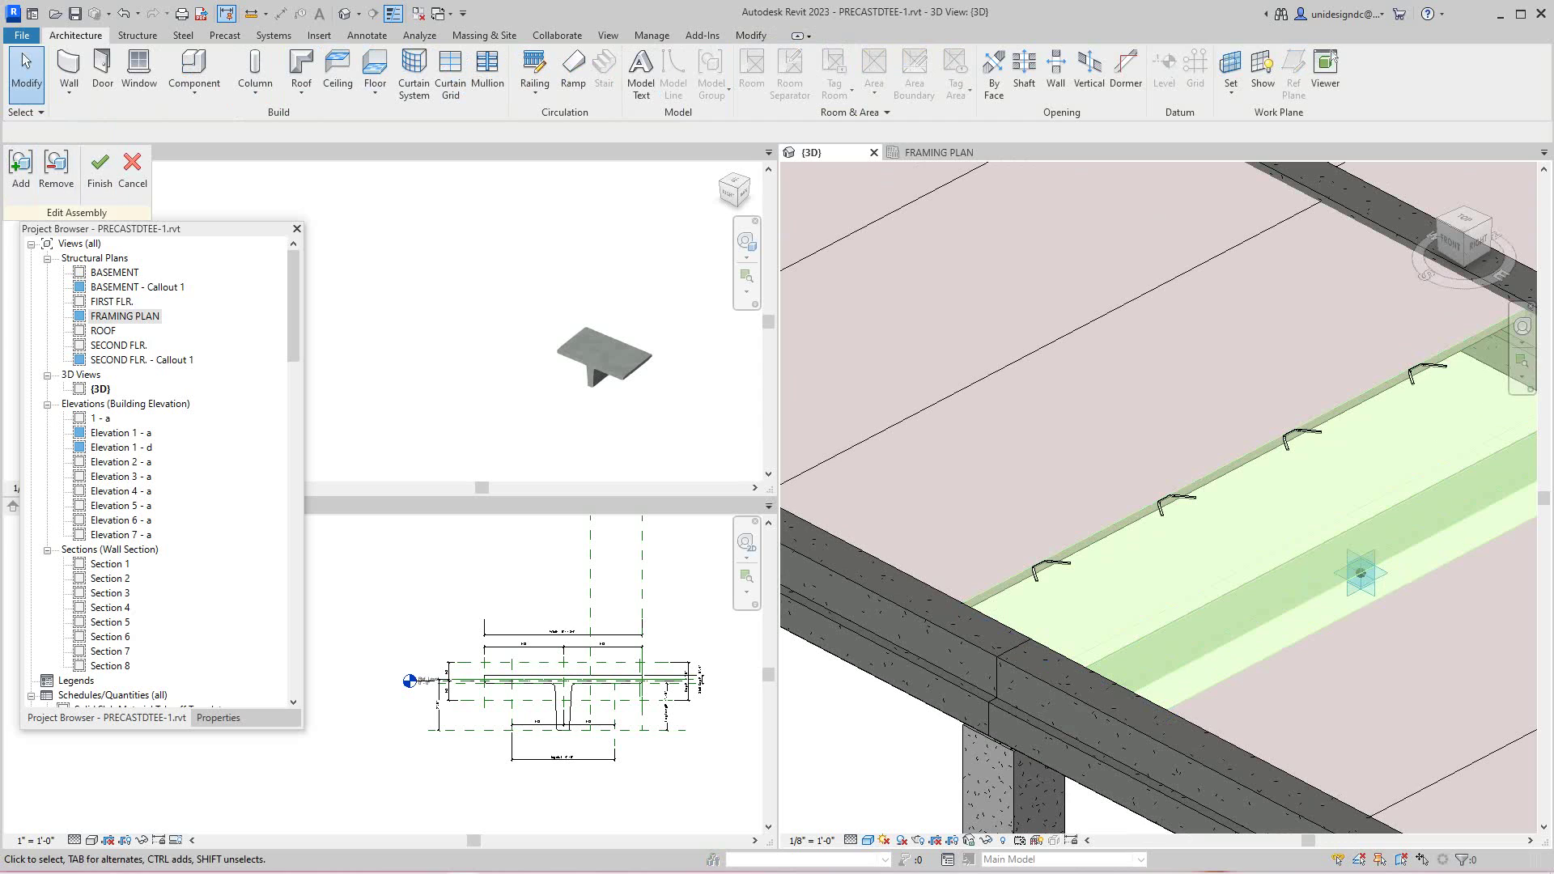
{"action": "left_click", "coordinate": [20, 170]}
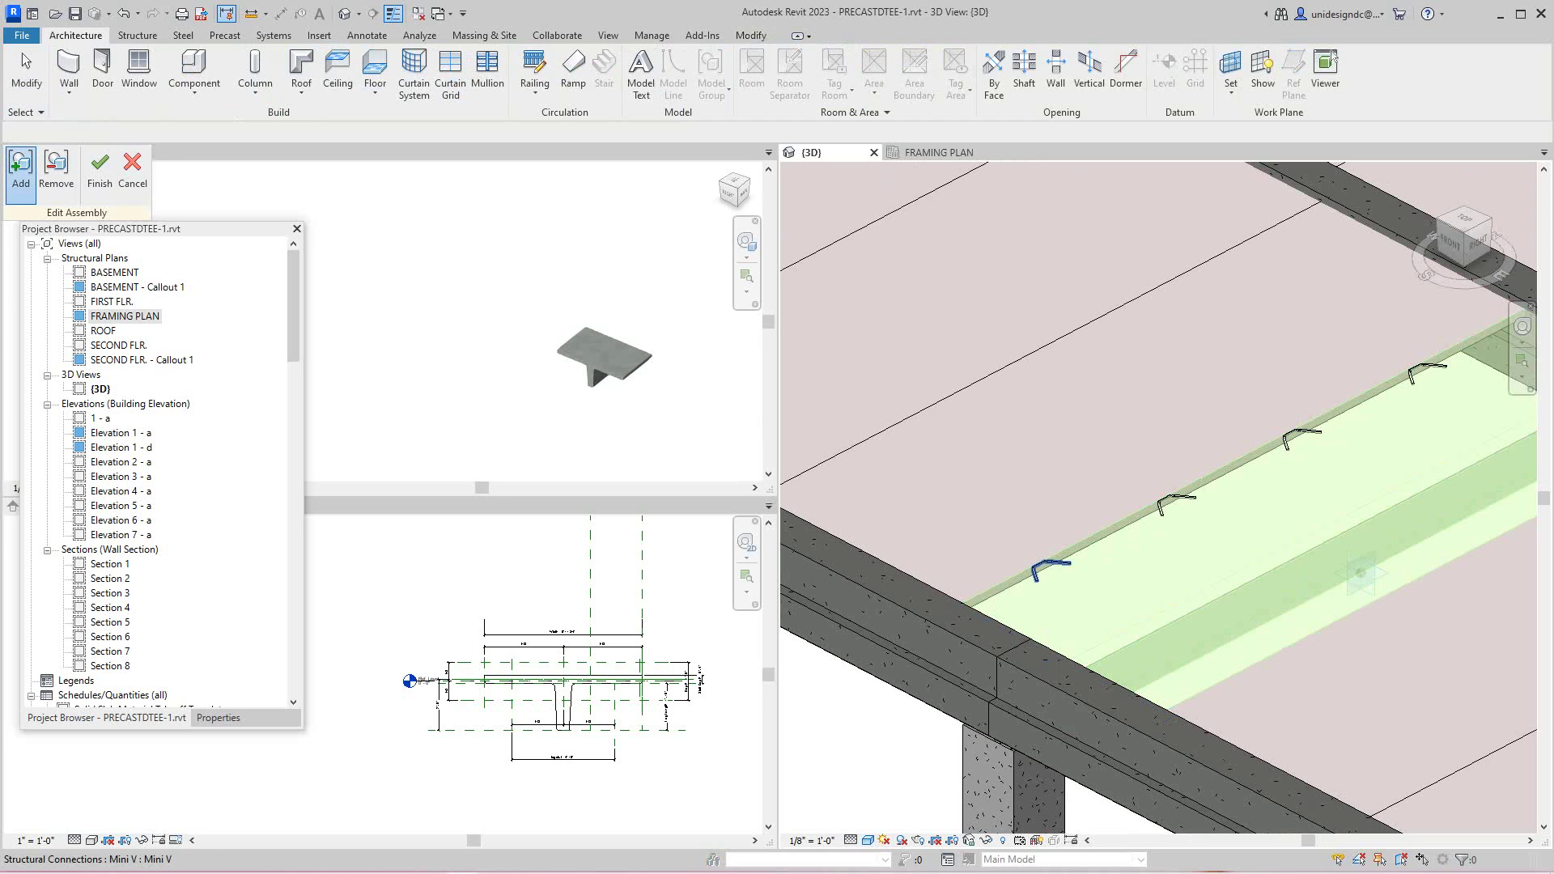
{"action": "left_click", "coordinate": [1049, 569]}
{"action": "left_click", "coordinate": [1175, 504]}
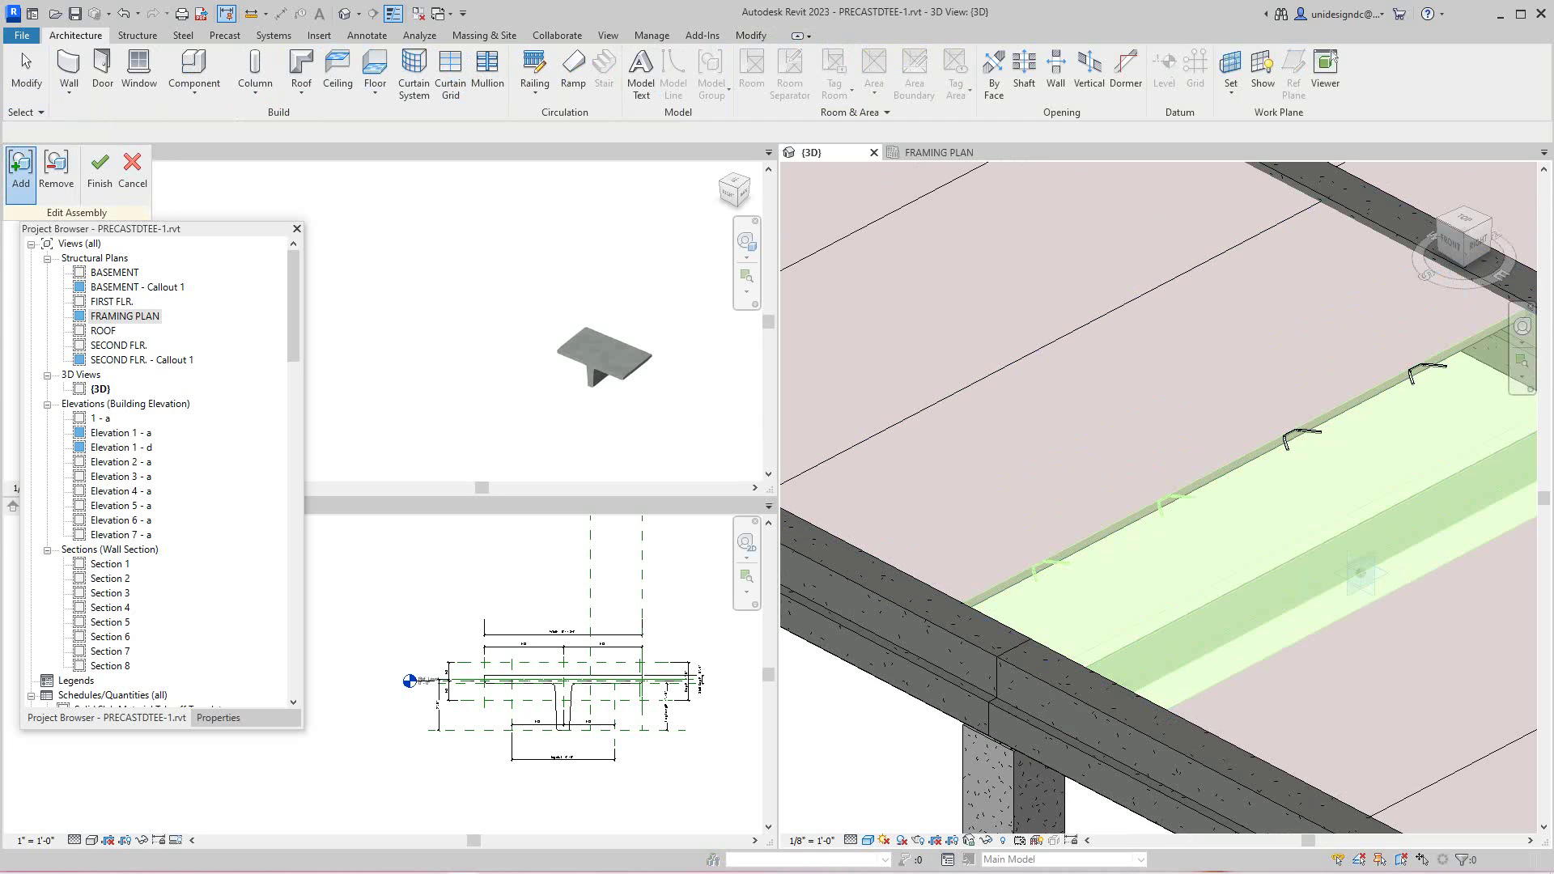
{"action": "left_click", "coordinate": [1301, 438]}
{"action": "left_click", "coordinate": [1426, 374]}
{"action": "scroll", "coordinate": [1157, 498], "scroll_direction": "down", "scroll_amount": 5}
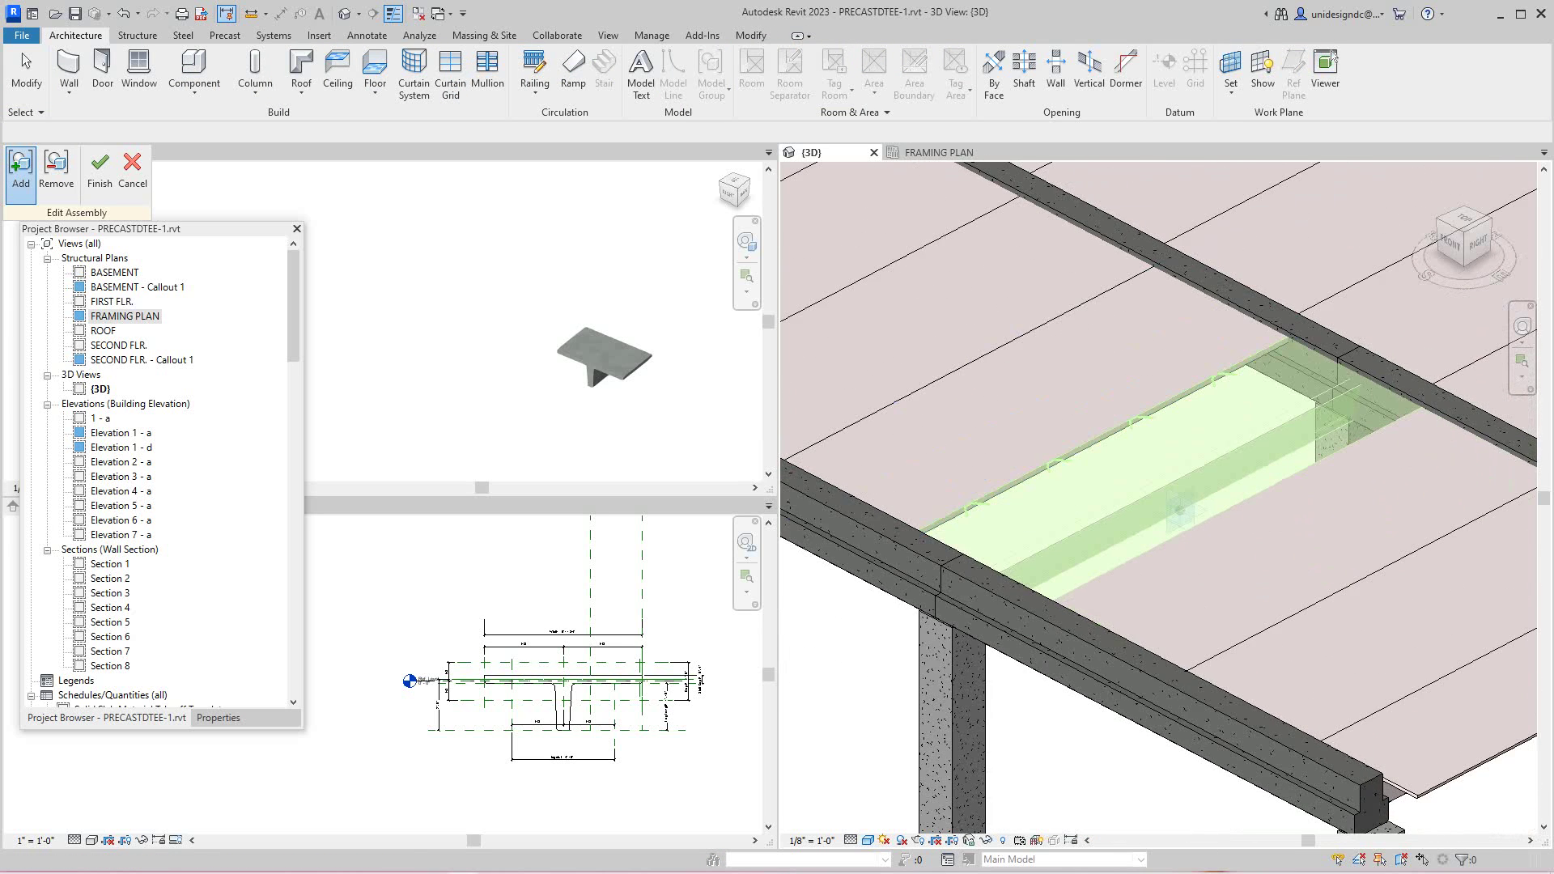
{"action": "scroll", "coordinate": [1158, 497], "scroll_direction": "down", "scroll_amount": 2}
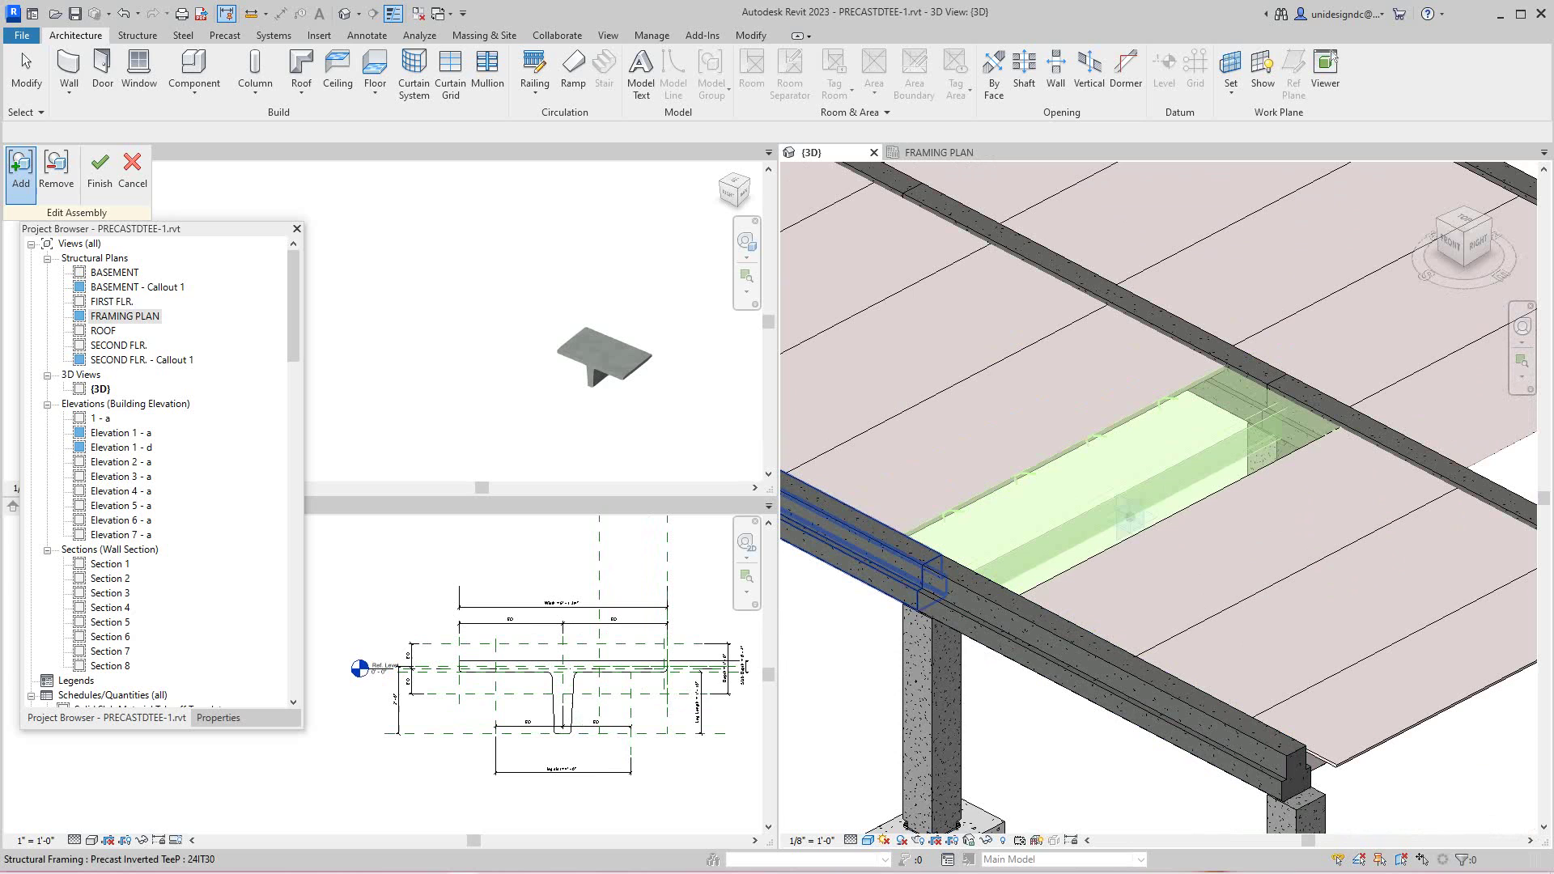
{"action": "left_click", "coordinate": [99, 170]}
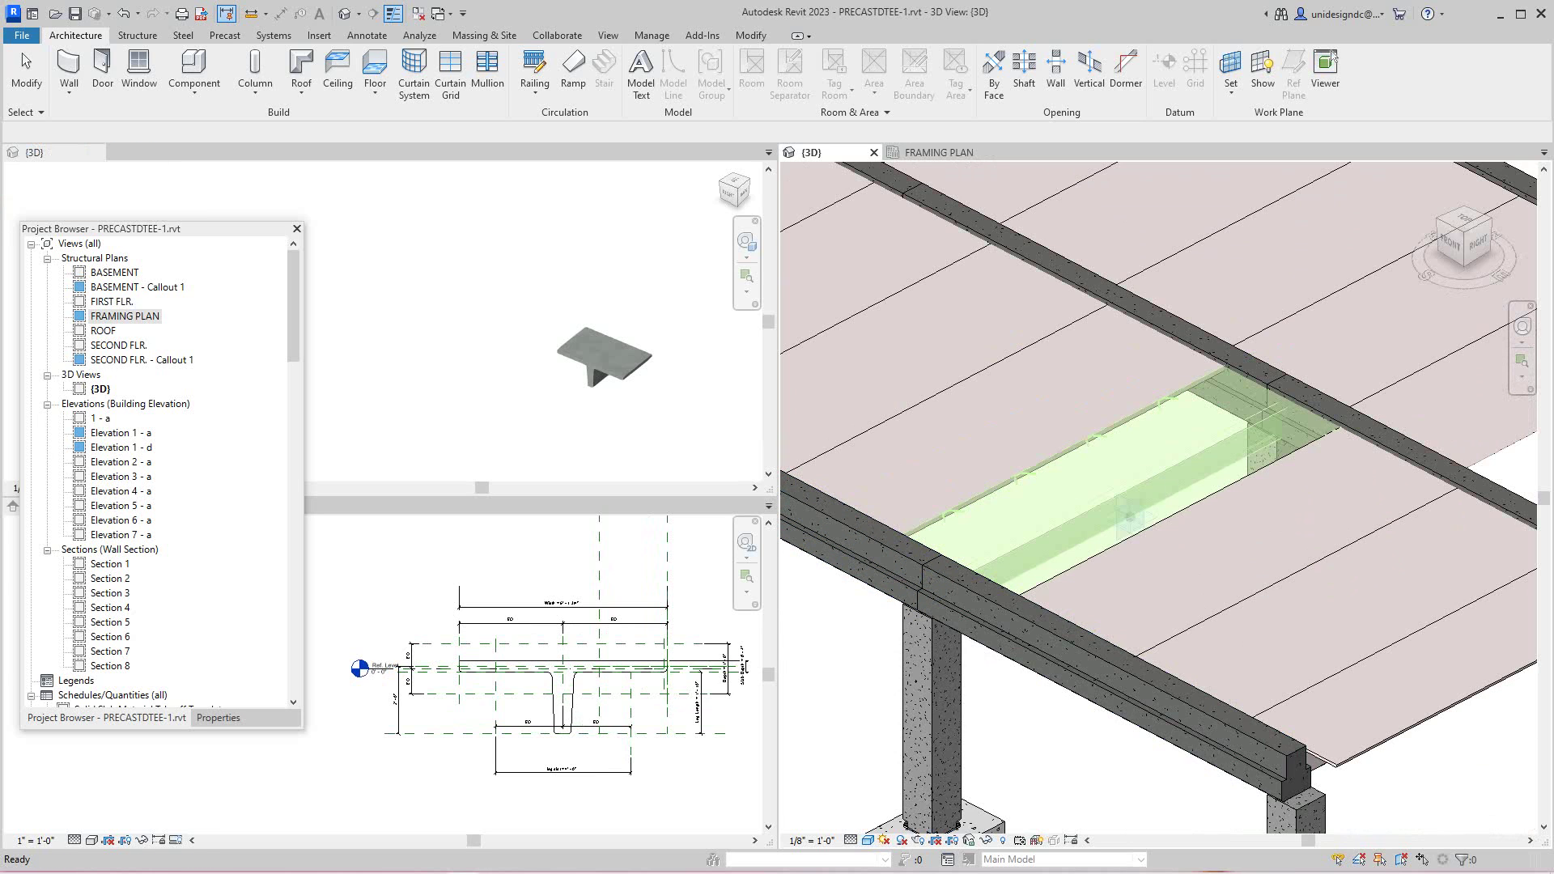
{"action": "key", "text": "Escape"}
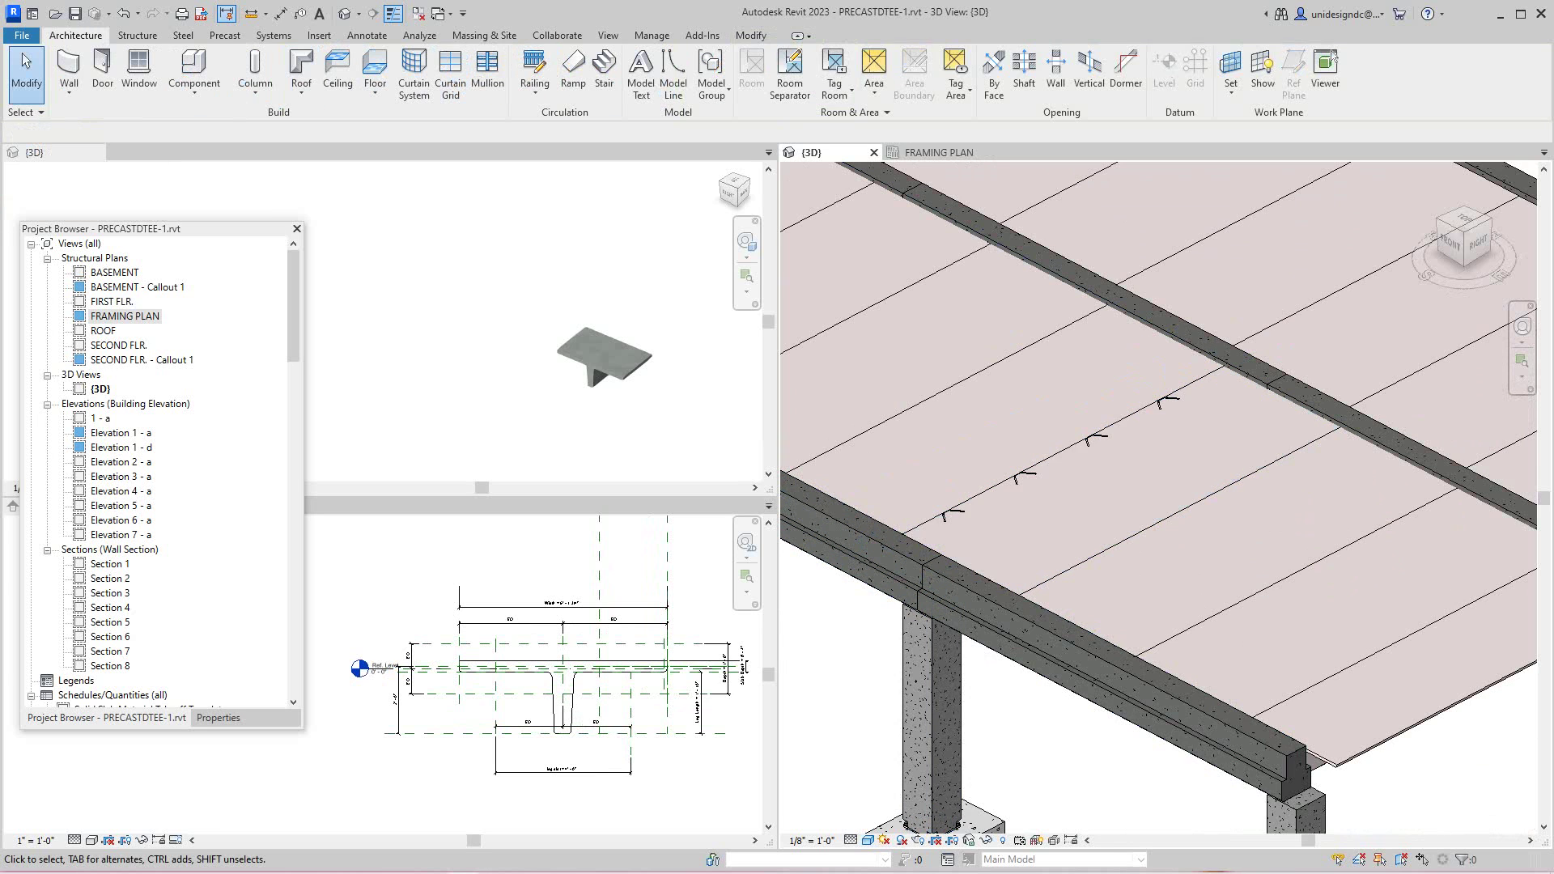
{"action": "scroll", "coordinate": [1041, 756], "scroll_direction": "down", "scroll_amount": 1}
{"action": "middle_click_drag", "start_coordinate": [1158, 497], "coordinate": [1268, 435]}
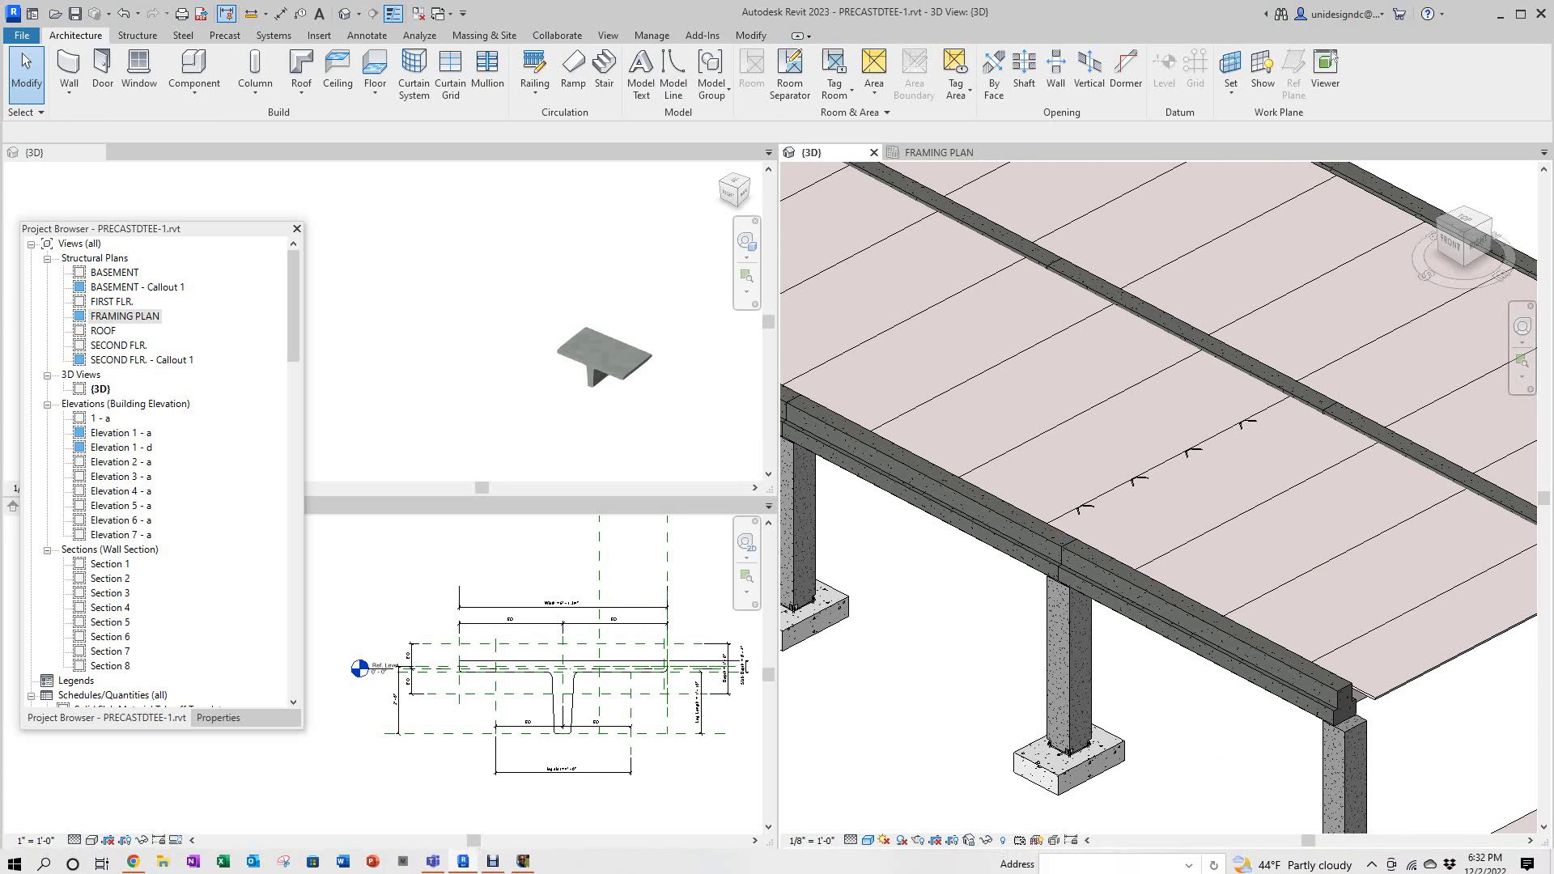
{"action": "scroll", "coordinate": [696, 692], "scroll_direction": "down", "scroll_amount": 1}
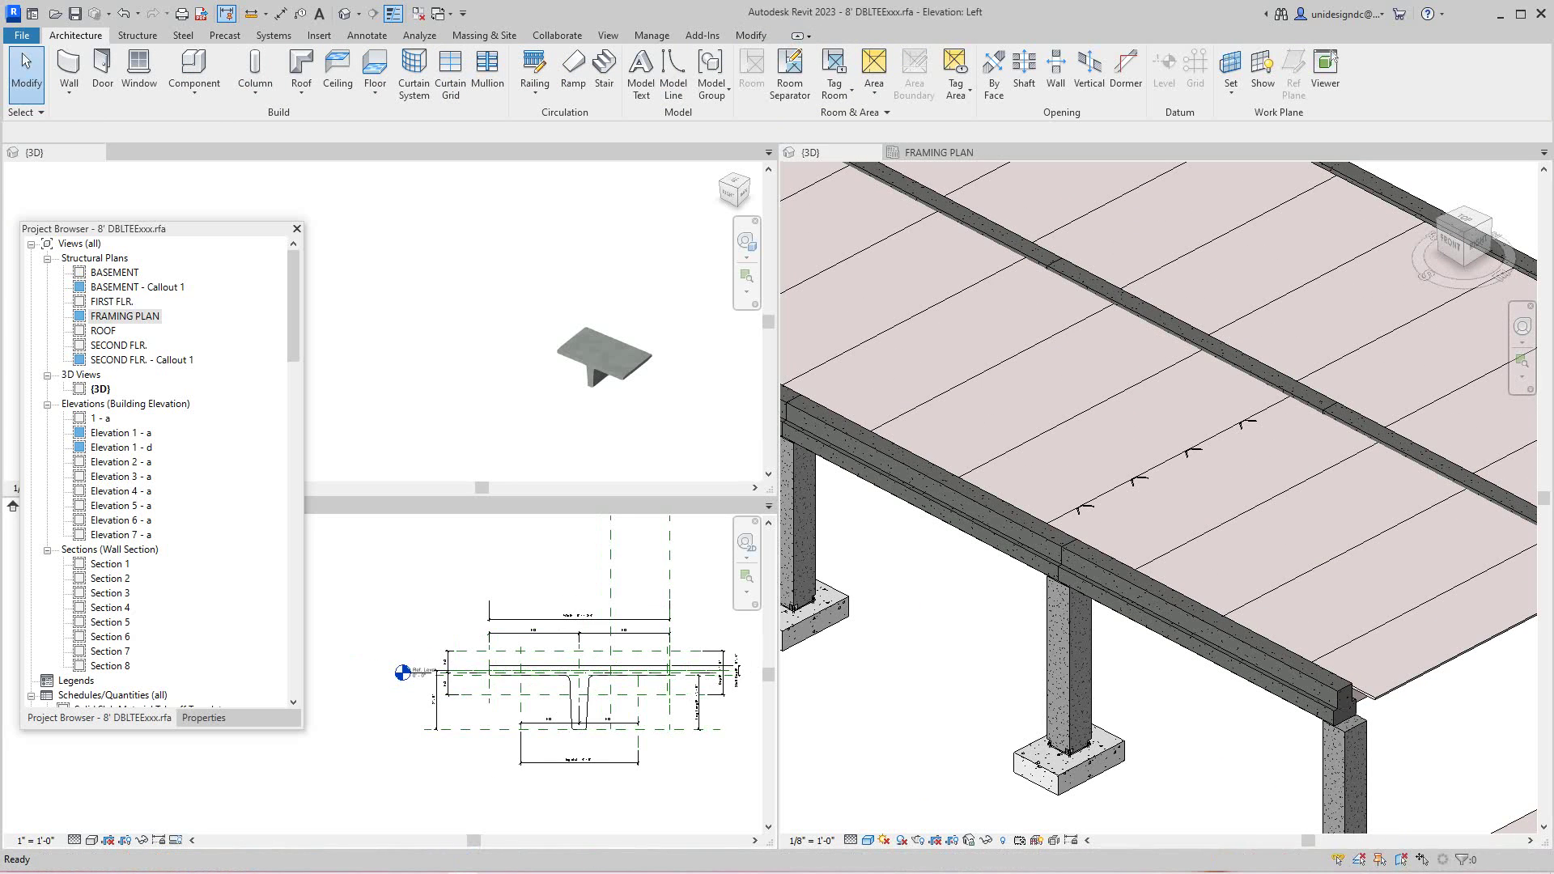
{"action": "scroll", "coordinate": [682, 694], "scroll_direction": "down", "scroll_amount": 1}
{"action": "middle_click_drag", "start_coordinate": [683, 695], "coordinate": [609, 699]}
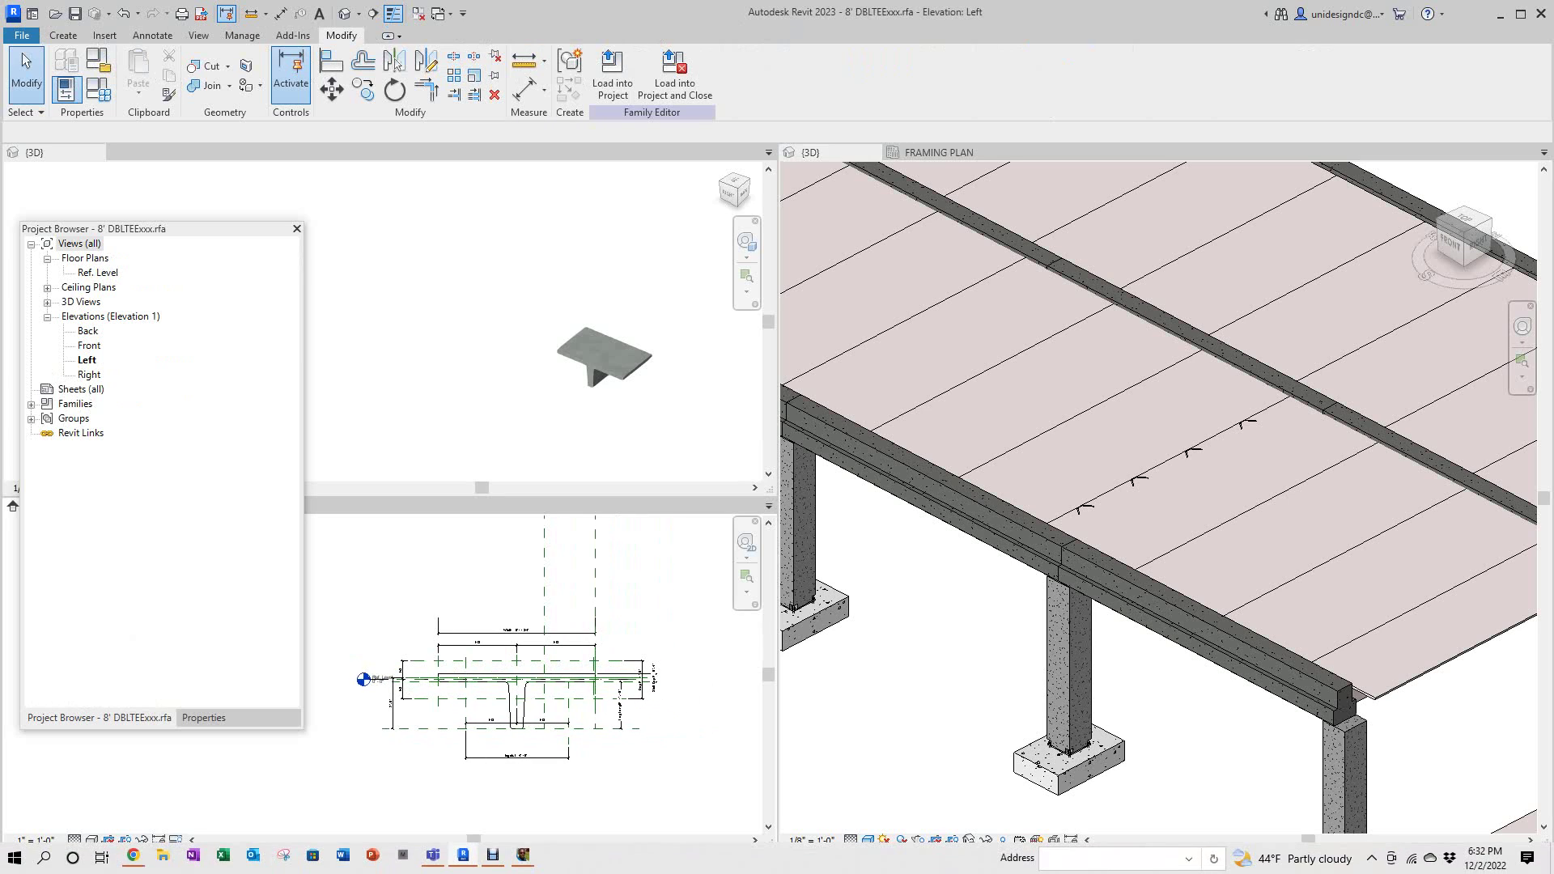